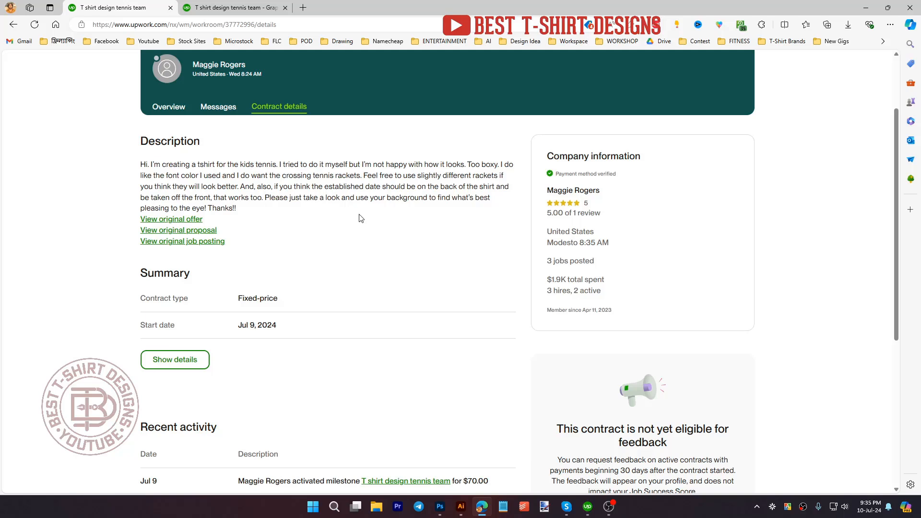
Step: Open the client conversation for the tennis team T-shirt and read the offer and the follow-up design request
{"action": "left_click", "coordinate": [588, 507]}
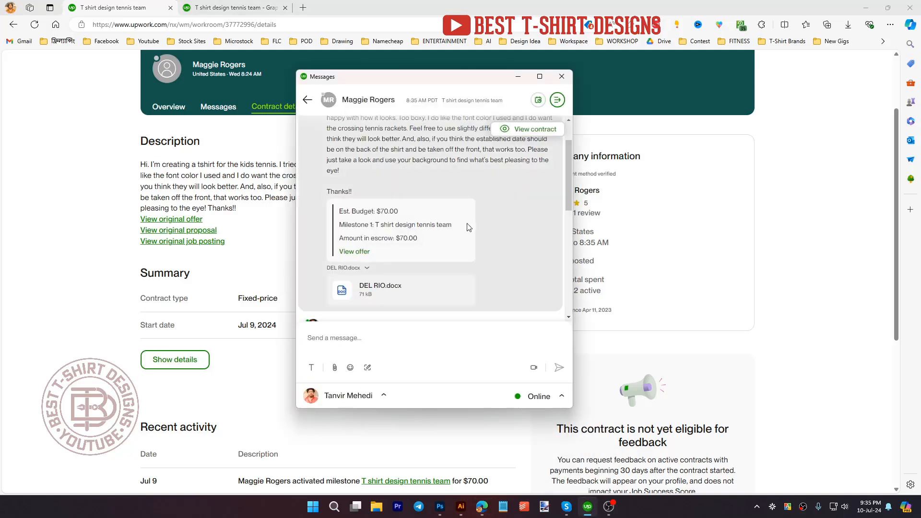
{"action": "scroll", "coordinate": [408, 195], "scroll_direction": "down", "scroll_amount": 1}
{"action": "scroll", "coordinate": [470, 216], "scroll_direction": "down", "scroll_amount": 5}
{"action": "scroll", "coordinate": [470, 215], "scroll_direction": "up", "scroll_amount": 5}
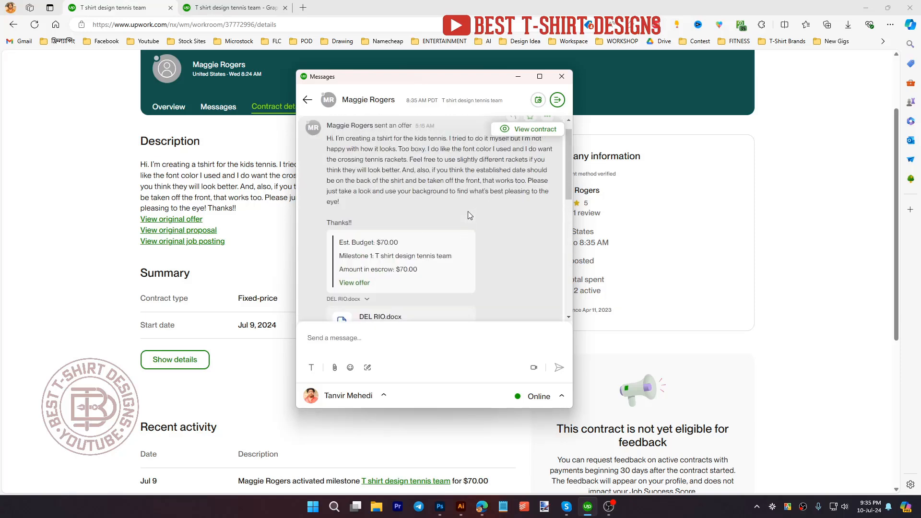
{"action": "scroll", "coordinate": [468, 218], "scroll_direction": "down", "scroll_amount": 3}
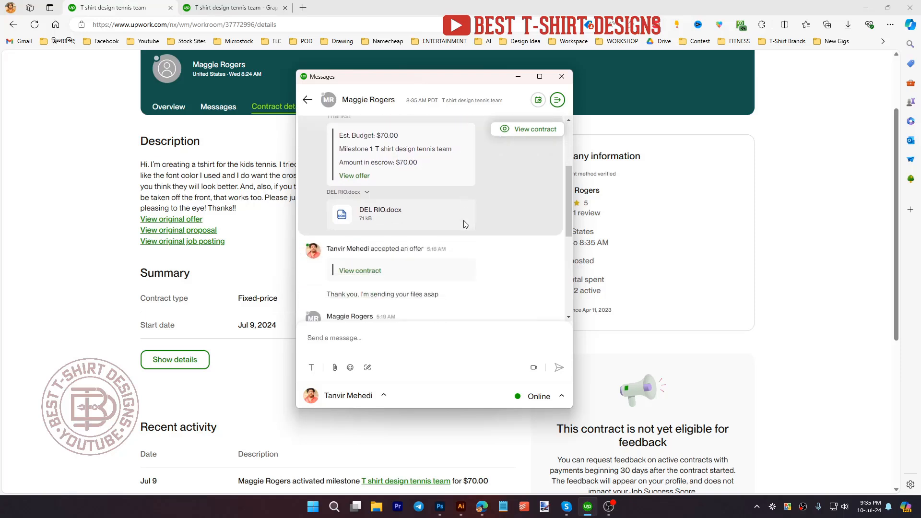
{"action": "scroll", "coordinate": [464, 224], "scroll_direction": "down", "scroll_amount": 1}
{"action": "scroll", "coordinate": [432, 239], "scroll_direction": "down", "scroll_amount": 2}
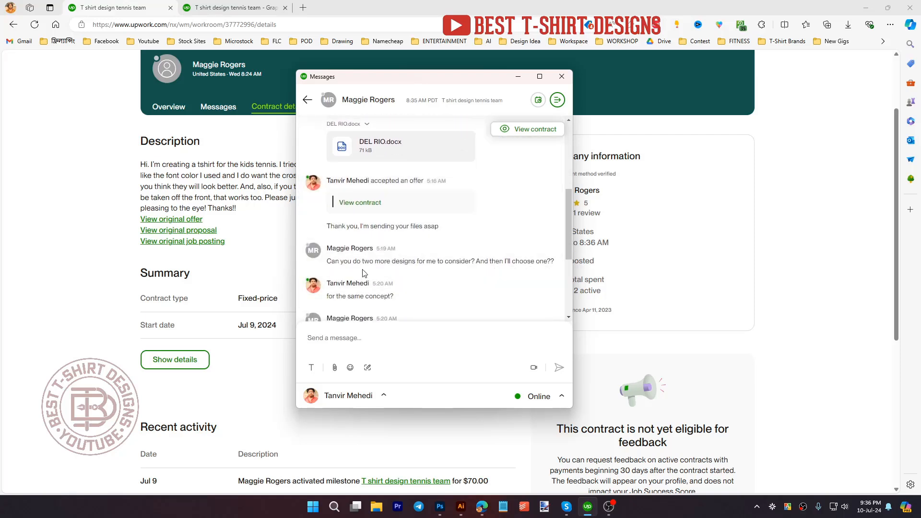
{"action": "mouse_move", "coordinate": [350, 268]}
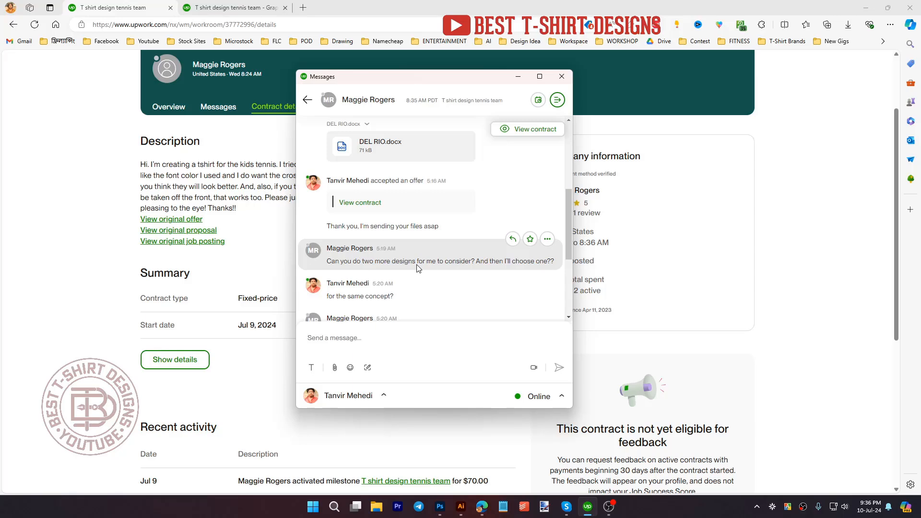
Step: Switch to Illustrator and clear working space by moving the client's reference design up and the tennis ball out to the side
{"action": "left_click", "coordinate": [460, 506]}
{"action": "scroll", "coordinate": [463, 250], "scroll_direction": "down", "scroll_amount": 5}
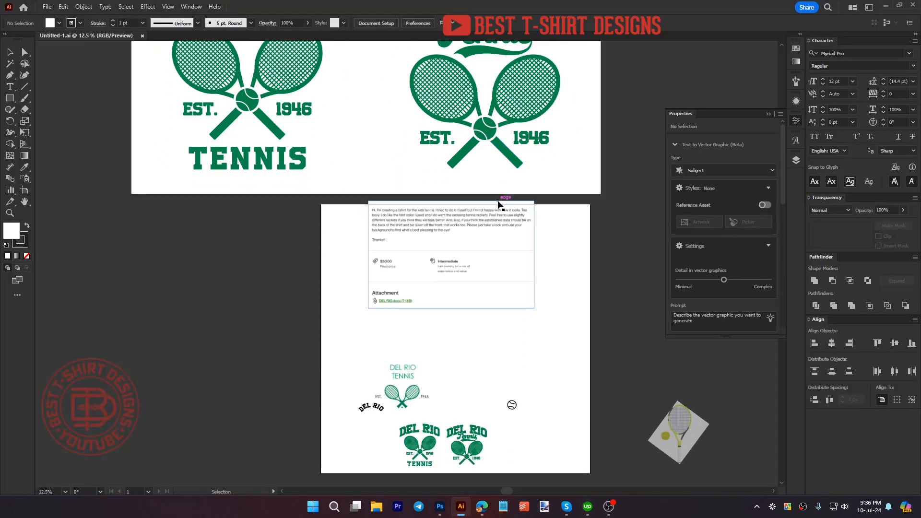
{"action": "scroll", "coordinate": [489, 313], "scroll_direction": "down", "scroll_amount": 2}
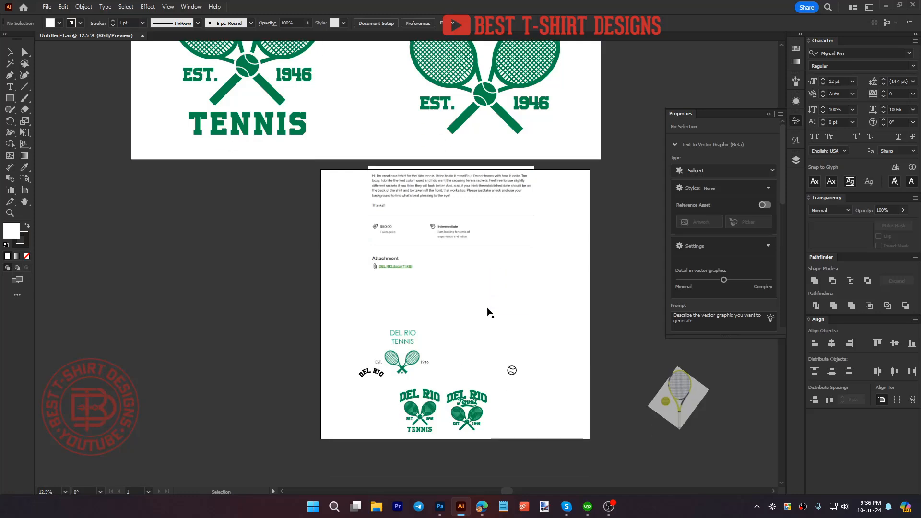
{"action": "scroll", "coordinate": [490, 337], "scroll_direction": "up", "scroll_amount": 3}
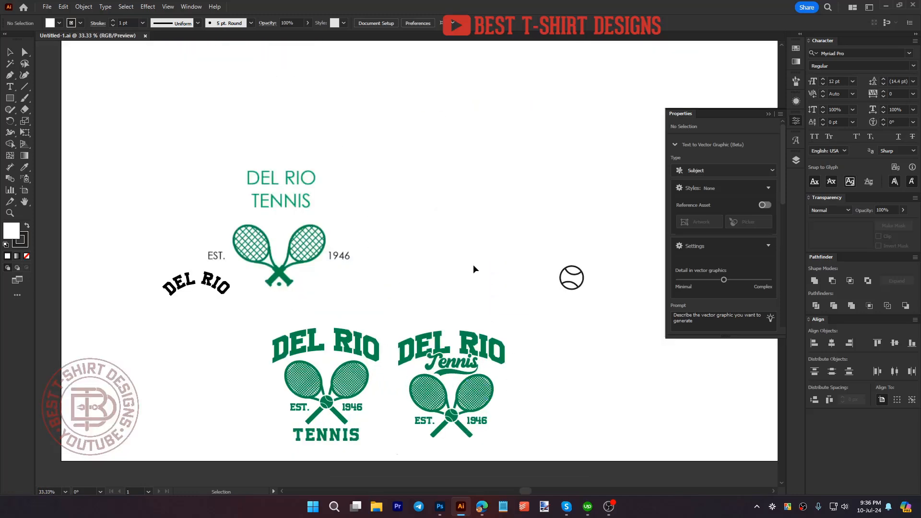
{"action": "scroll", "coordinate": [438, 290], "scroll_direction": "up", "scroll_amount": 2}
{"action": "left_click_drag", "start_coordinate": [158, 186], "coordinate": [305, 250]}
{"action": "left_click_drag", "start_coordinate": [520, 274], "coordinate": [600, 354]}
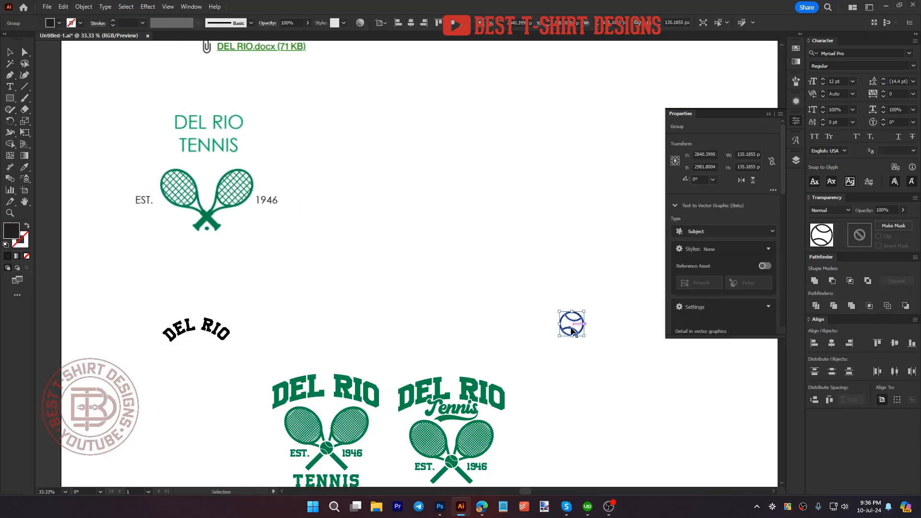
{"action": "left_click_drag", "start_coordinate": [573, 326], "coordinate": [665, 410]}
{"action": "left_click", "coordinate": [543, 350]}
Step: Place an unwarped copy of the first design's DEL RIO text in the empty area above the green designs
{"action": "scroll", "coordinate": [541, 349], "scroll_direction": "down", "scroll_amount": 3}
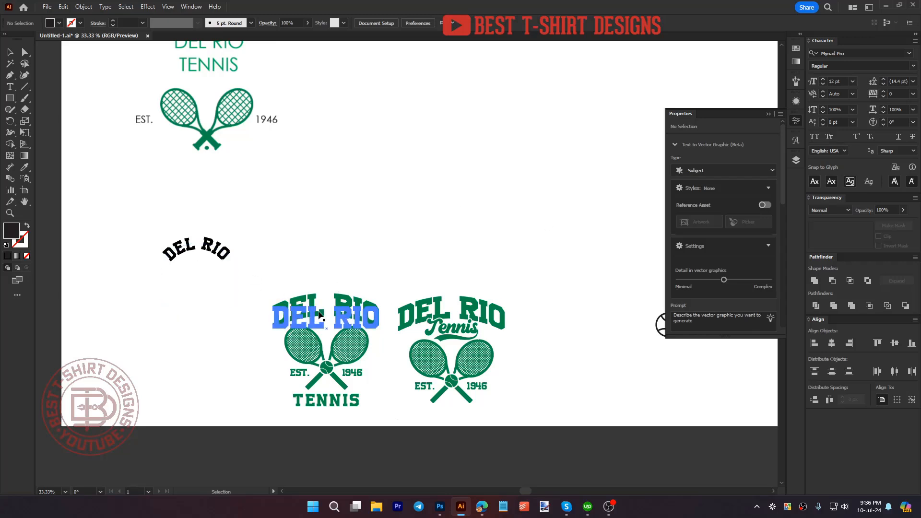
{"action": "key", "text": "t"}
{"action": "triple_click", "coordinate": [320, 316]}
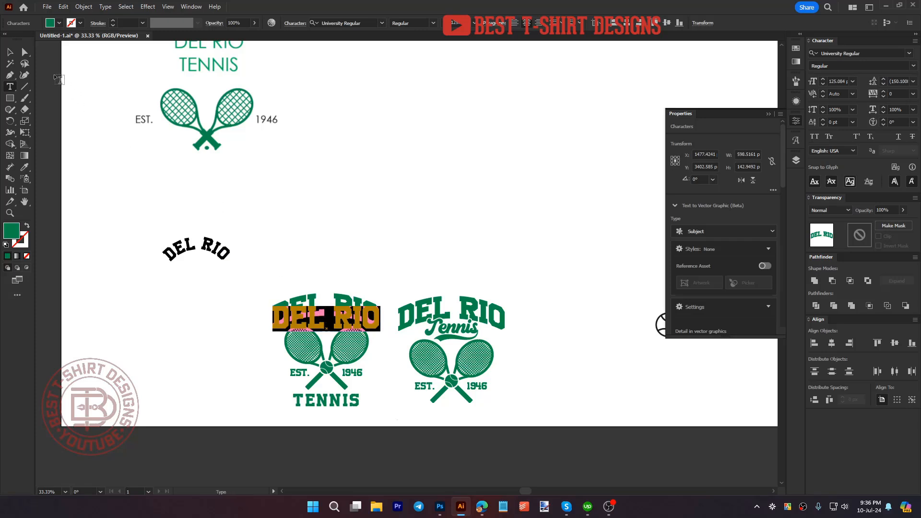
{"action": "left_click", "coordinate": [12, 52]}
{"action": "left_click_drag", "start_coordinate": [357, 314], "coordinate": [492, 187]}
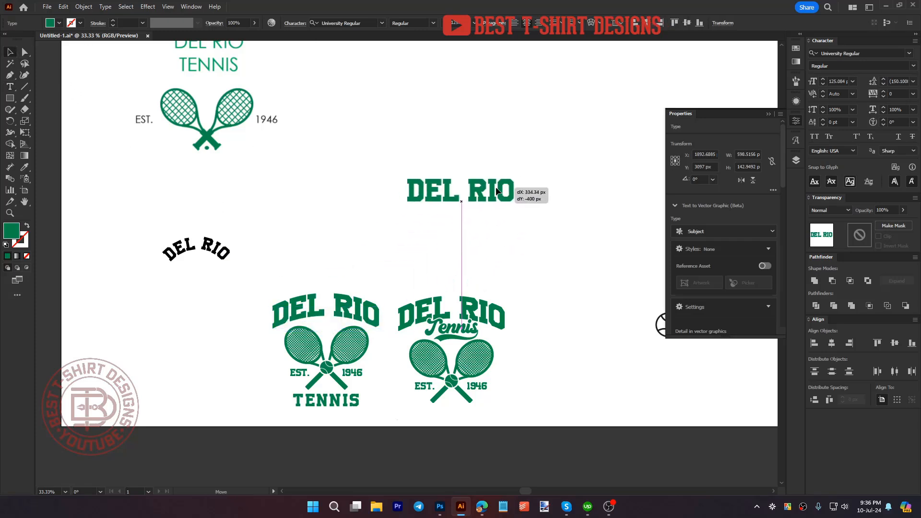
Step: Copy the Tennis script from the second design, place it under the new DEL RIO text and enlarge it to about 440 px wide
{"action": "double_click", "coordinate": [472, 339]}
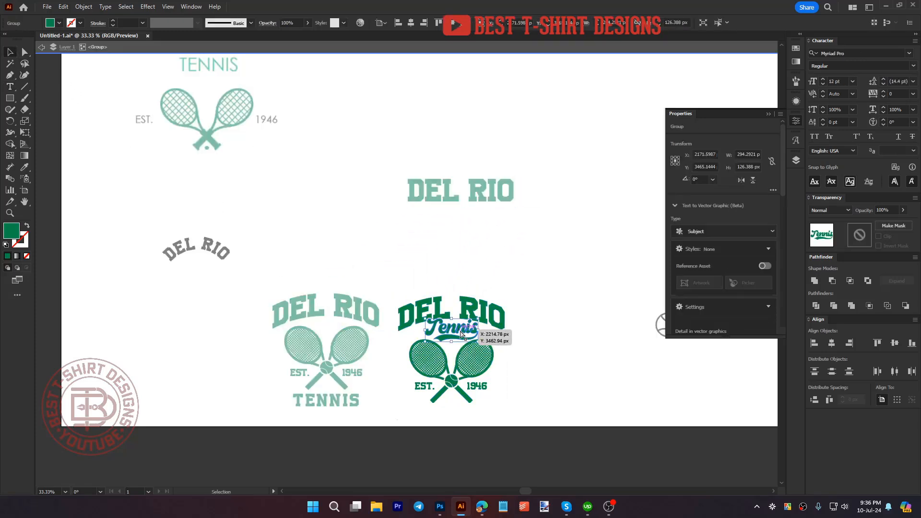
{"action": "key", "text": "ctrl+c"}
{"action": "double_click", "coordinate": [550, 253]}
{"action": "key", "text": "ctrl+v"}
{"action": "left_click_drag", "start_coordinate": [419, 270], "coordinate": [445, 262]}
{"action": "scroll", "coordinate": [469, 210], "scroll_direction": "up", "scroll_amount": 2}
{"action": "left_click_drag", "start_coordinate": [487, 223], "coordinate": [490, 218]}
{"action": "left_click", "coordinate": [571, 243]}
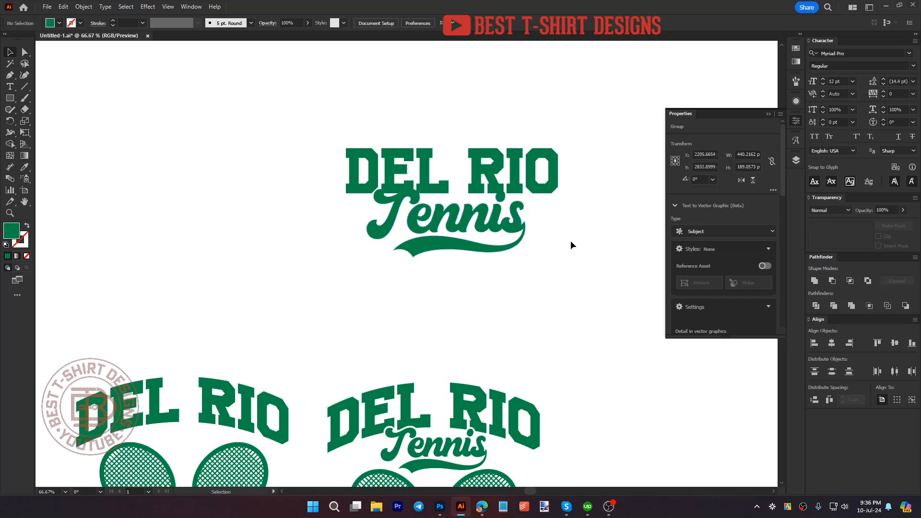
Step: Move the new DEL RIO text and Tennis script slightly down together and center them horizontally on each other
{"action": "left_click_drag", "start_coordinate": [571, 242], "coordinate": [430, 148]}
{"action": "left_click_drag", "start_coordinate": [491, 167], "coordinate": [487, 190]}
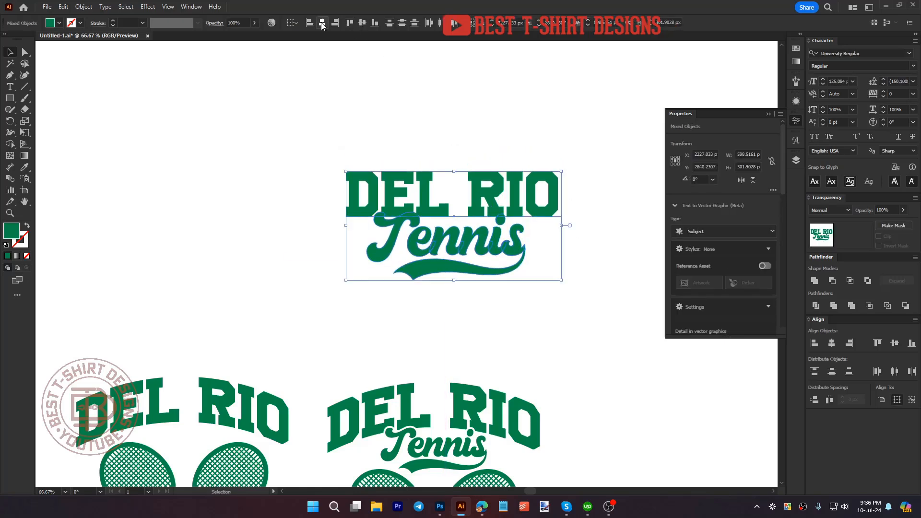
{"action": "left_click", "coordinate": [598, 258]}
Step: Convert the new DEL RIO text to outlines and re-center it horizontally with the Tennis script
{"action": "left_click", "coordinate": [511, 198]}
{"action": "right_click", "coordinate": [511, 197]}
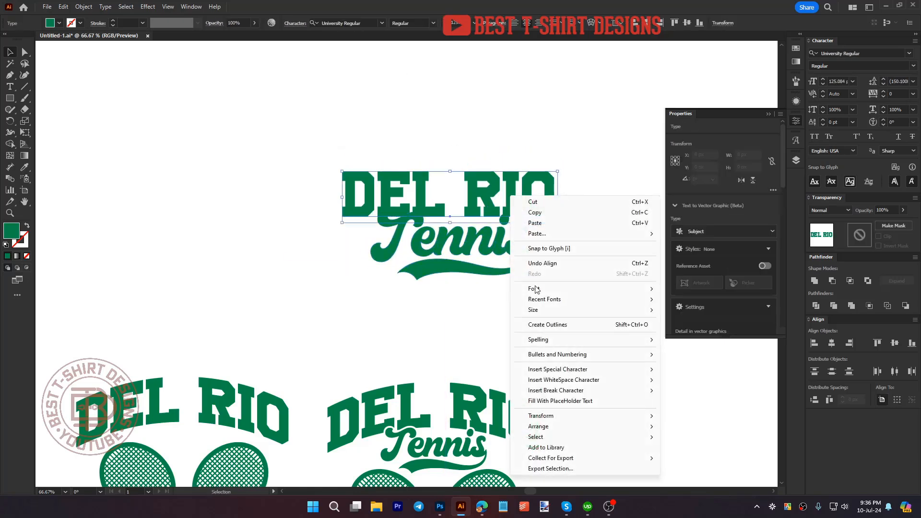
{"action": "left_click", "coordinate": [546, 326]}
{"action": "left_click_drag", "start_coordinate": [514, 305], "coordinate": [395, 127]}
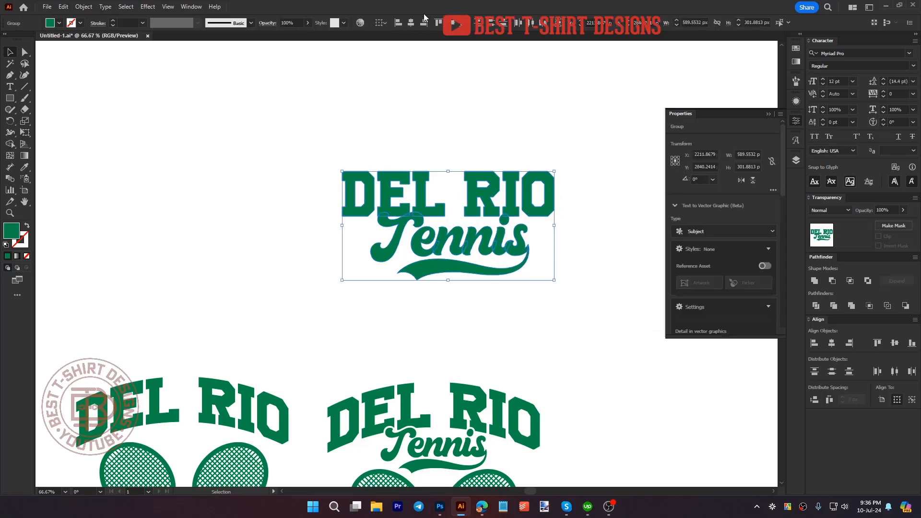
{"action": "left_click", "coordinate": [411, 23]}
{"action": "left_click", "coordinate": [442, 69]}
Step: Apply a horizontal Arc Lower warp with a -20% bend to the outlined DEL RIO lettering
{"action": "left_click", "coordinate": [494, 191]}
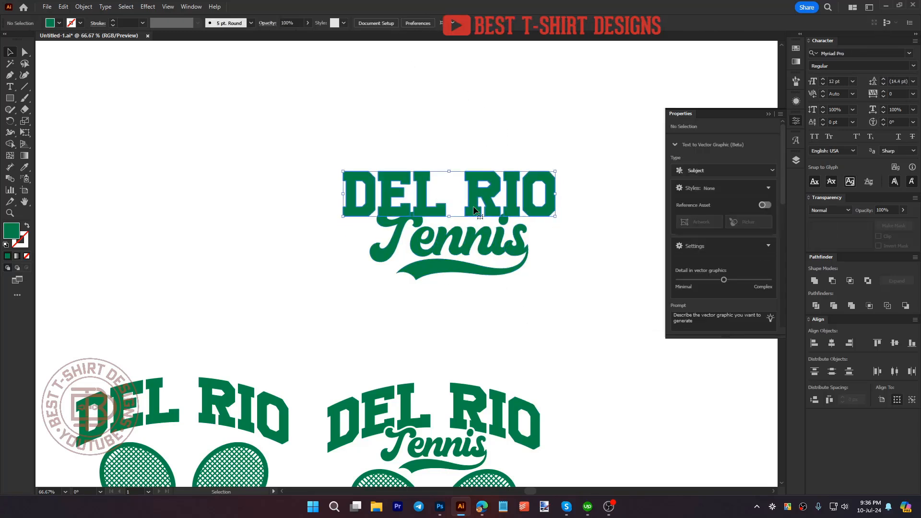
{"action": "scroll", "coordinate": [478, 181], "scroll_direction": "up", "scroll_amount": 1}
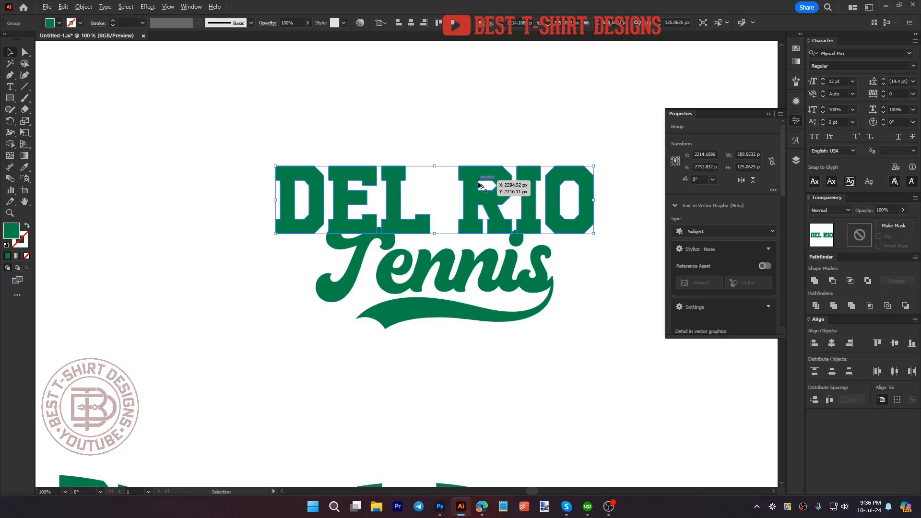
{"action": "left_click", "coordinate": [148, 7]}
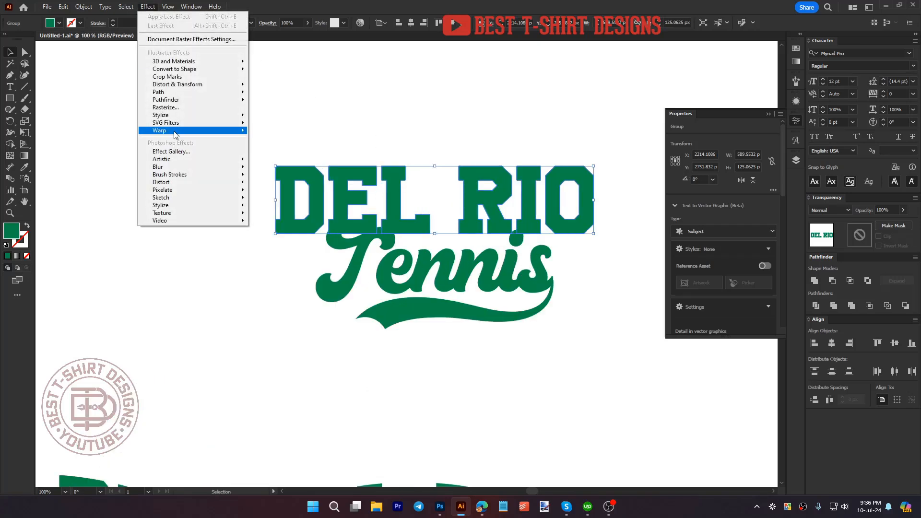
{"action": "mouse_move", "coordinate": [211, 135]}
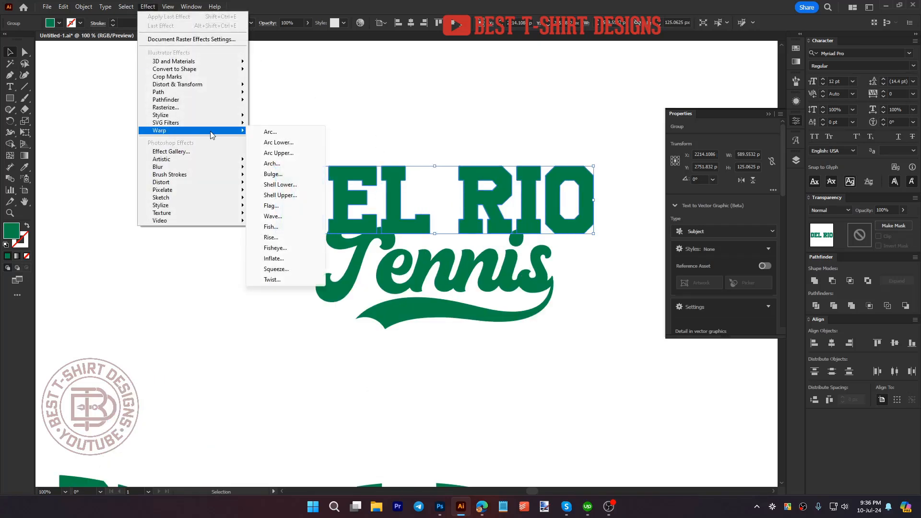
{"action": "left_click", "coordinate": [279, 143]}
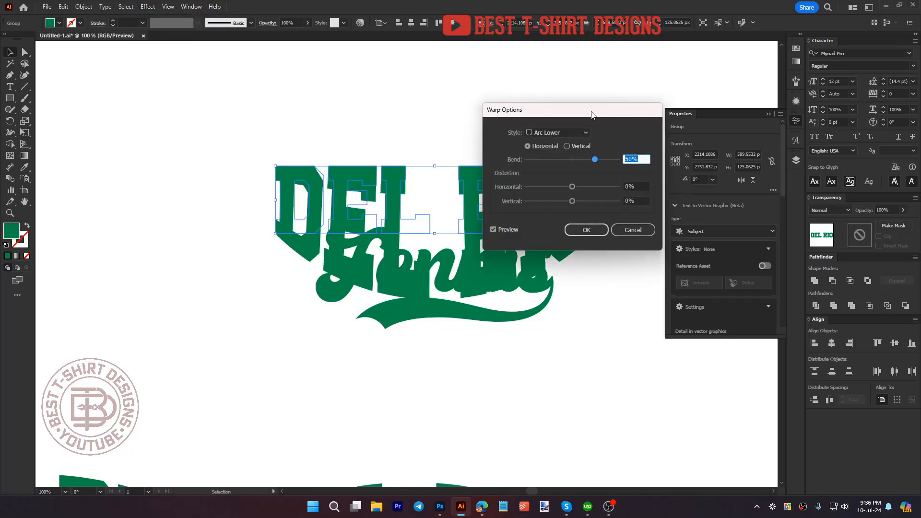
{"action": "left_click_drag", "start_coordinate": [581, 113], "coordinate": [190, 76]}
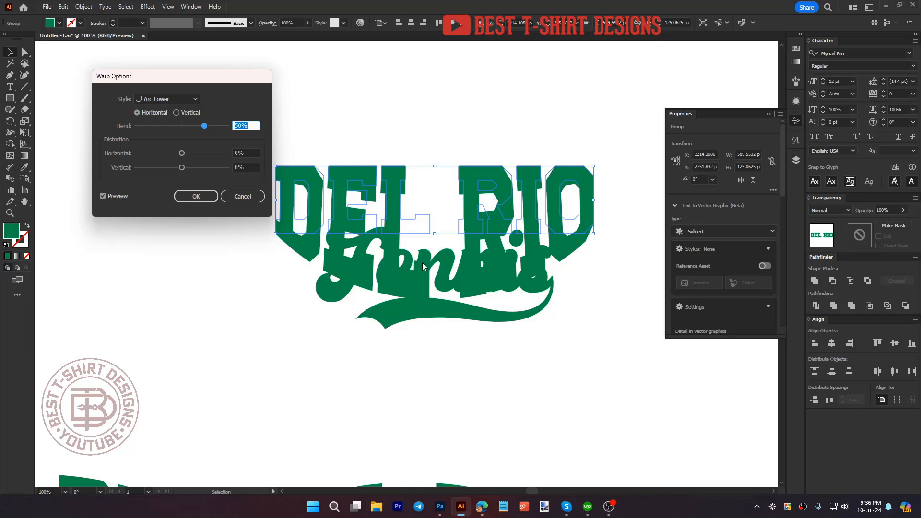
{"action": "key", "text": "shift+Down"}
{"action": "key", "text": "shift+Down"}
{"action": "key", "text": "shift+Down"}
{"action": "key", "text": "shift+Down"}
{"action": "key", "text": "shift+Down"}
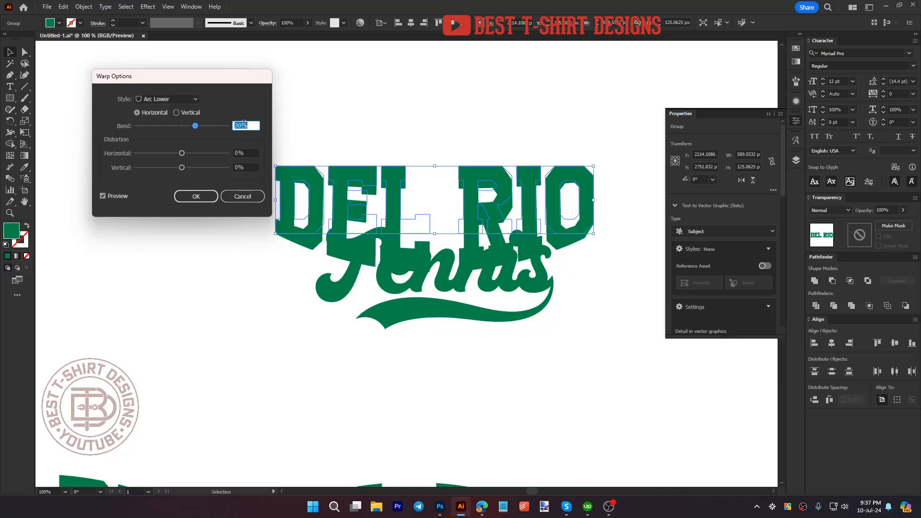
{"action": "key", "text": "shift+Down"}
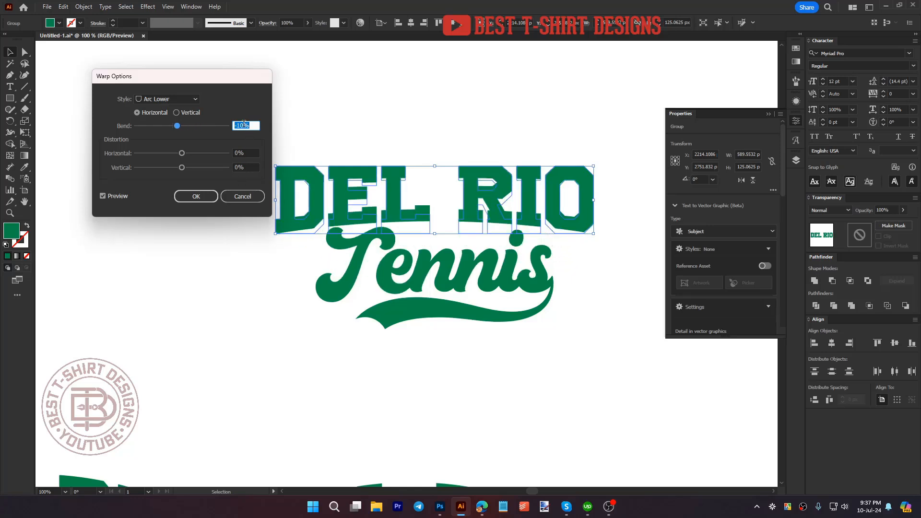
{"action": "key", "text": "shift+Down"}
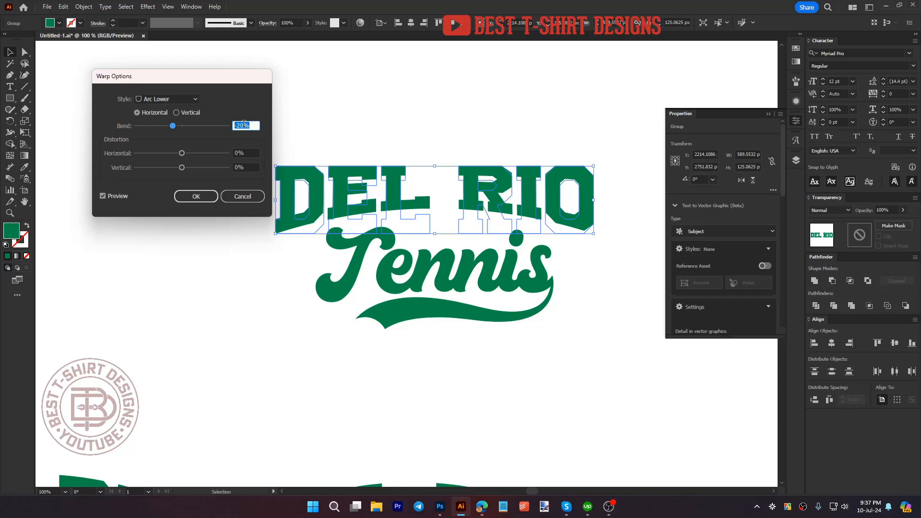
{"action": "left_click", "coordinate": [209, 196]}
Step: Stretch the warped DEL RIO lettering to about 137 px tall and nudge the Tennis script up 20 px beneath it
{"action": "left_click_drag", "start_coordinate": [436, 233], "coordinate": [438, 240]}
{"action": "left_click", "coordinate": [607, 290]}
{"action": "left_click", "coordinate": [542, 278]}
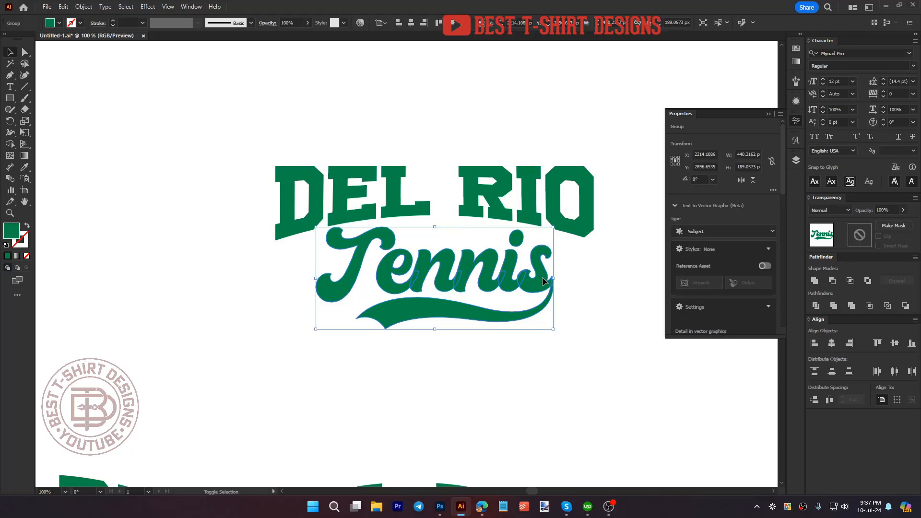
{"action": "key", "text": "shift+Up"}
{"action": "key", "text": "shift+Up"}
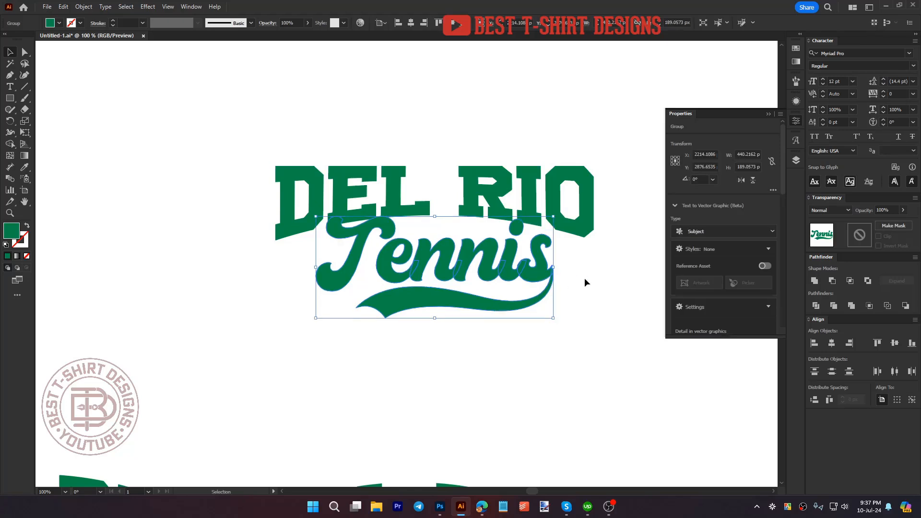
{"action": "left_click_drag", "start_coordinate": [579, 341], "coordinate": [431, 149]}
{"action": "left_click", "coordinate": [470, 82]}
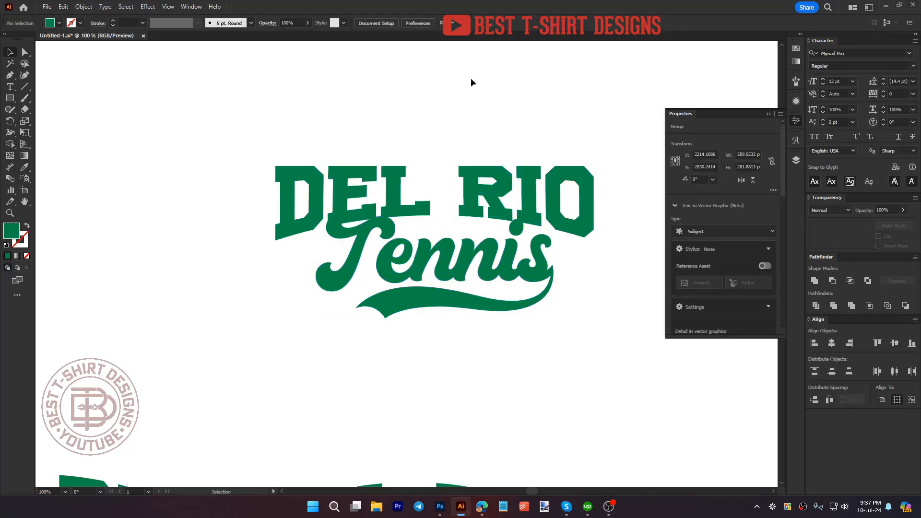
{"action": "left_click", "coordinate": [489, 202]}
{"action": "left_click", "coordinate": [439, 143]}
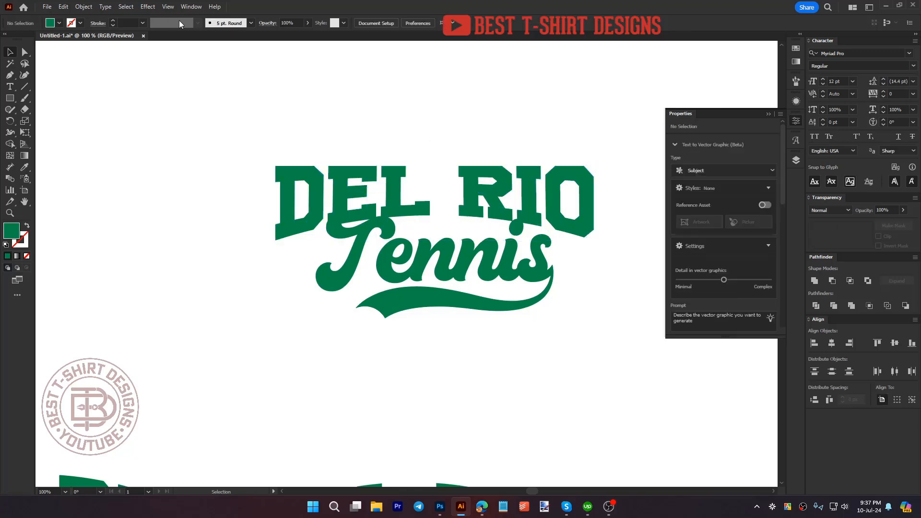
{"action": "left_click", "coordinate": [147, 7]}
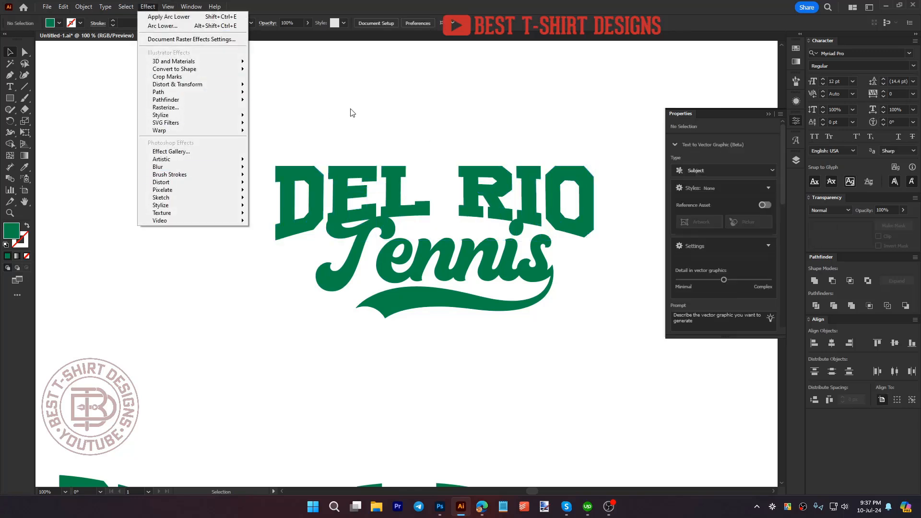
{"action": "left_click", "coordinate": [352, 126]}
{"action": "left_click", "coordinate": [362, 176]}
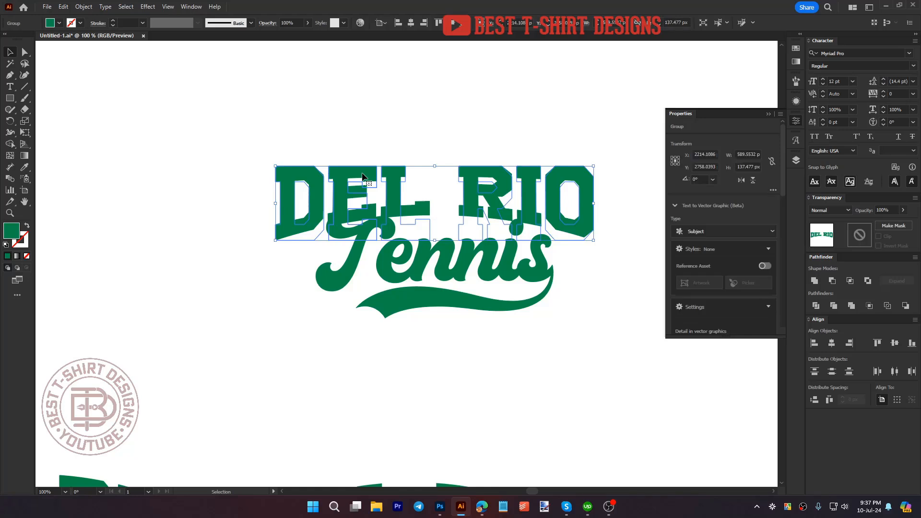
{"action": "left_click", "coordinate": [261, 120]}
Step: Set the Arc Lower warp bend on the DEL RIO lettering to -21%
{"action": "left_click", "coordinate": [489, 199]}
{"action": "scroll", "coordinate": [743, 252], "scroll_direction": "down", "scroll_amount": 5}
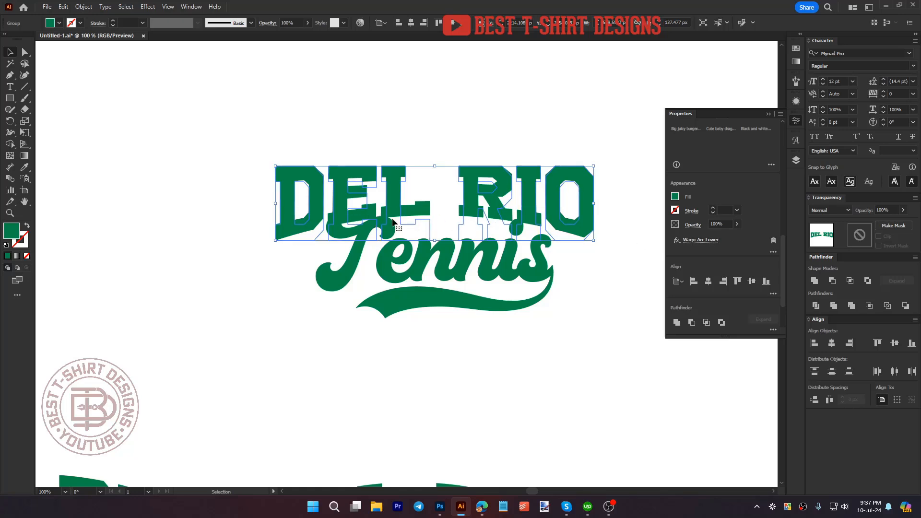
{"action": "left_click", "coordinate": [702, 239]}
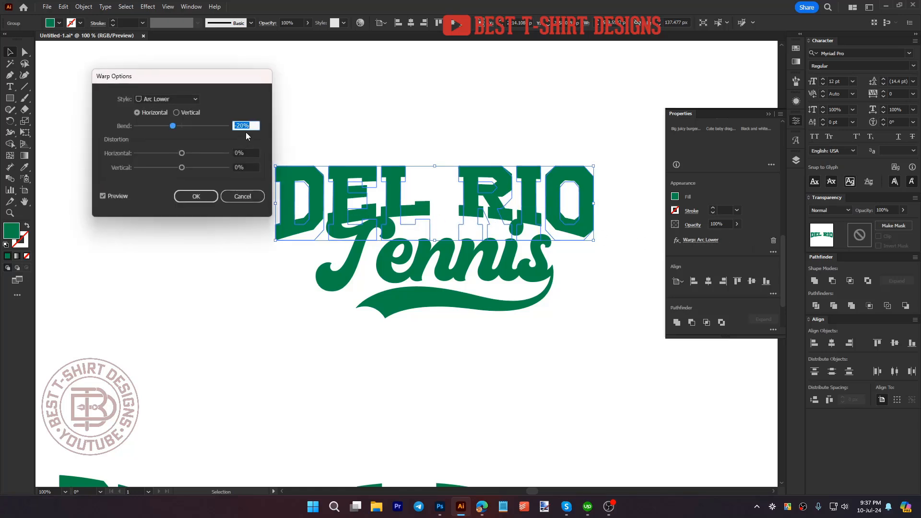
{"action": "scroll", "coordinate": [247, 127], "scroll_direction": "down", "scroll_amount": 3}
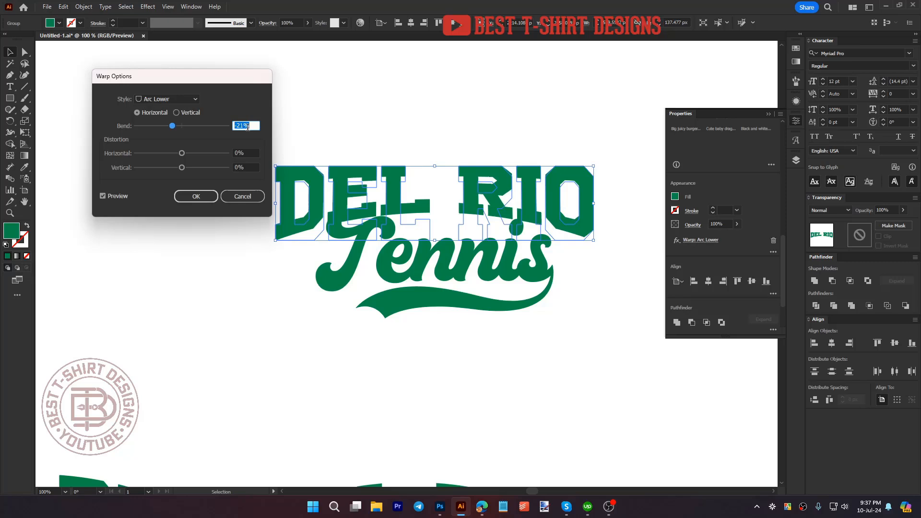
{"action": "left_click", "coordinate": [206, 196]}
{"action": "left_click", "coordinate": [147, 7]}
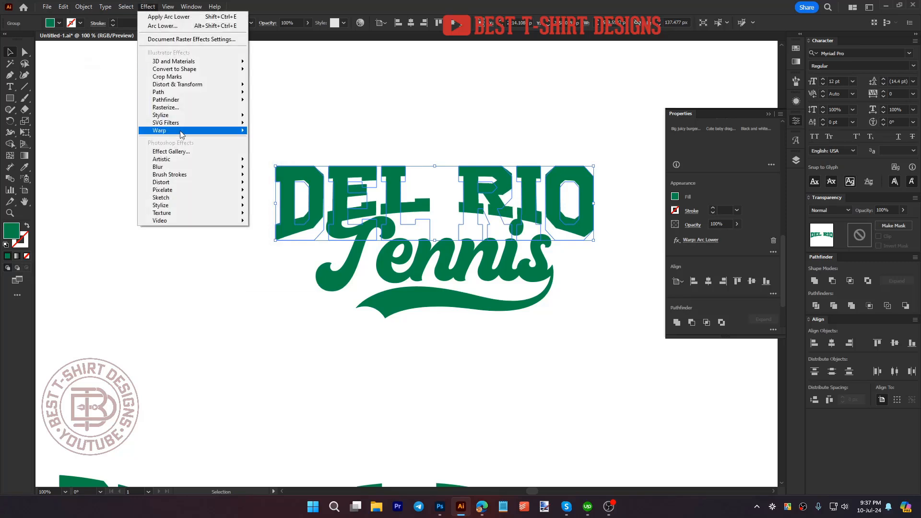
{"action": "mouse_move", "coordinate": [181, 131]}
{"action": "left_click", "coordinate": [282, 140]}
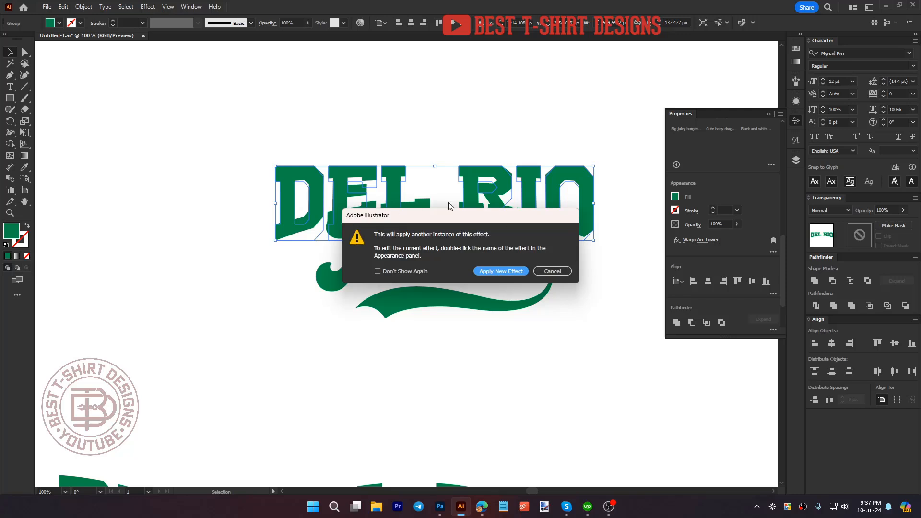
{"action": "left_click", "coordinate": [562, 272]}
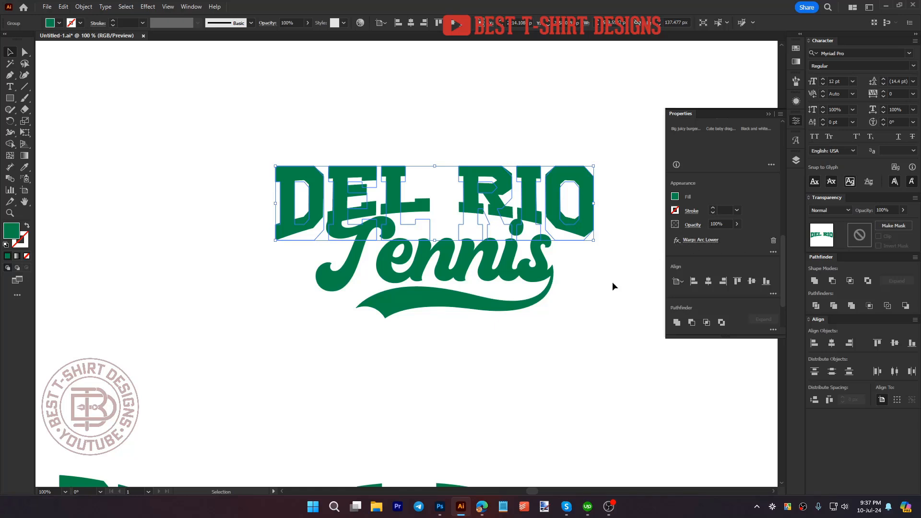
{"action": "left_click", "coordinate": [596, 292]}
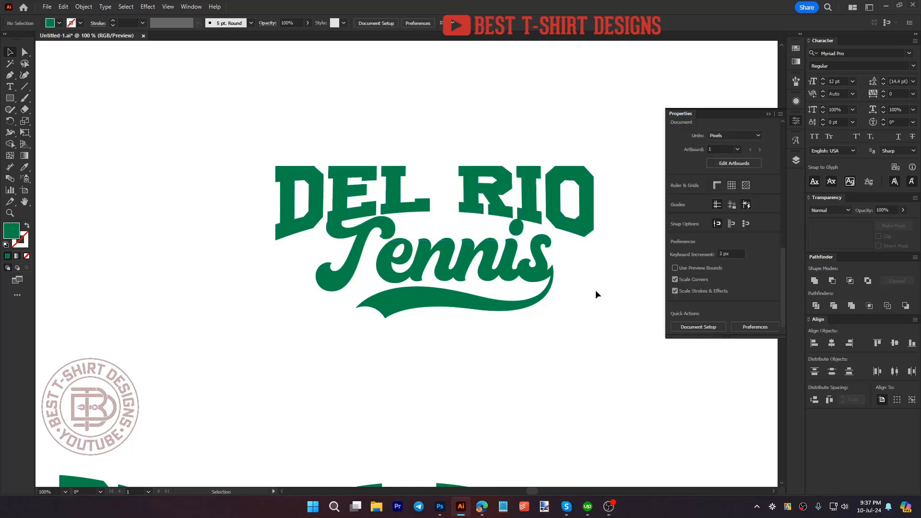
Step: Stretch the DEL RIO lettering downward to about 142 px tall and nudge the Tennis script slightly up beneath it
{"action": "left_click", "coordinate": [501, 222]}
{"action": "left_click_drag", "start_coordinate": [435, 241], "coordinate": [436, 244]}
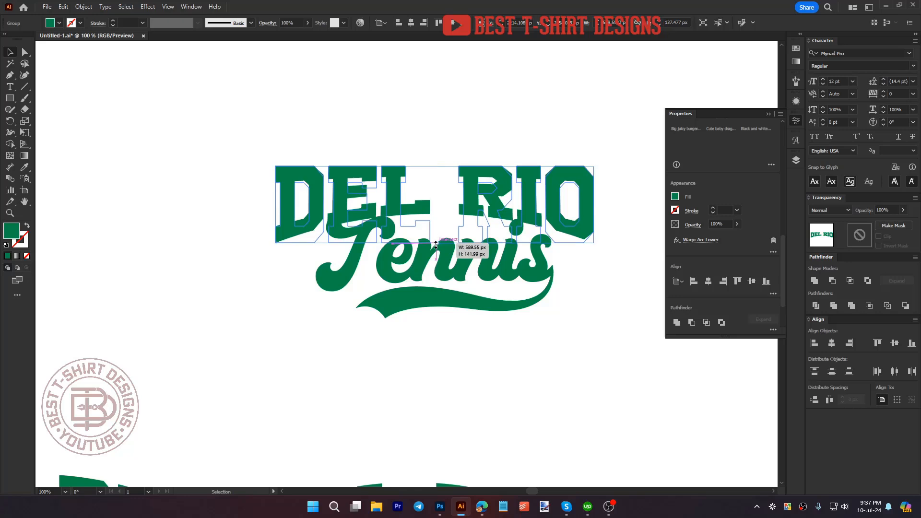
{"action": "left_click", "coordinate": [561, 286]}
{"action": "left_click", "coordinate": [534, 274]}
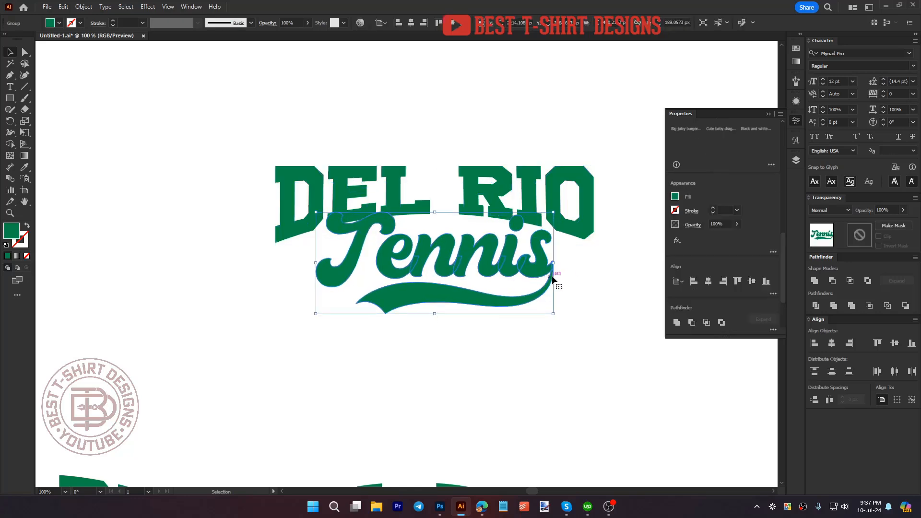
Step: Expand the appearance of the warped DEL RIO lettering
{"action": "left_click", "coordinate": [544, 234]}
{"action": "left_click", "coordinate": [528, 201]}
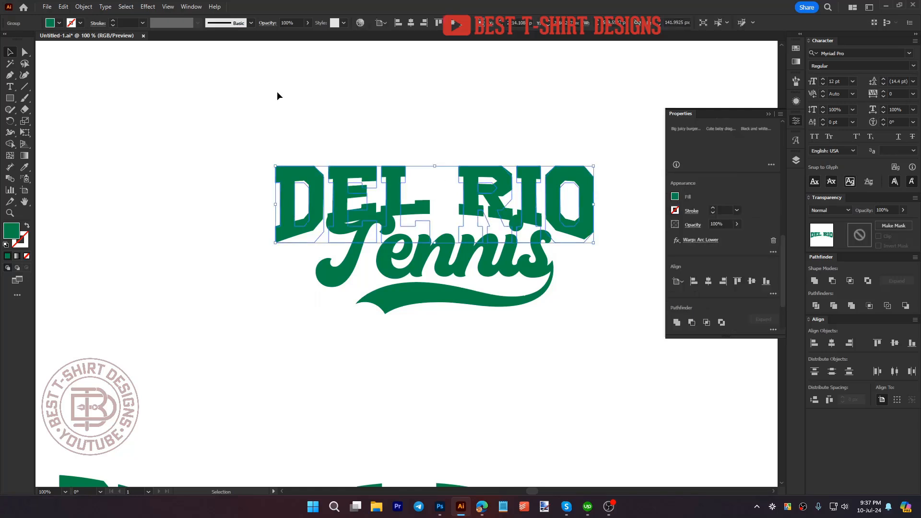
{"action": "left_click", "coordinate": [84, 11]}
{"action": "left_click", "coordinate": [128, 139]}
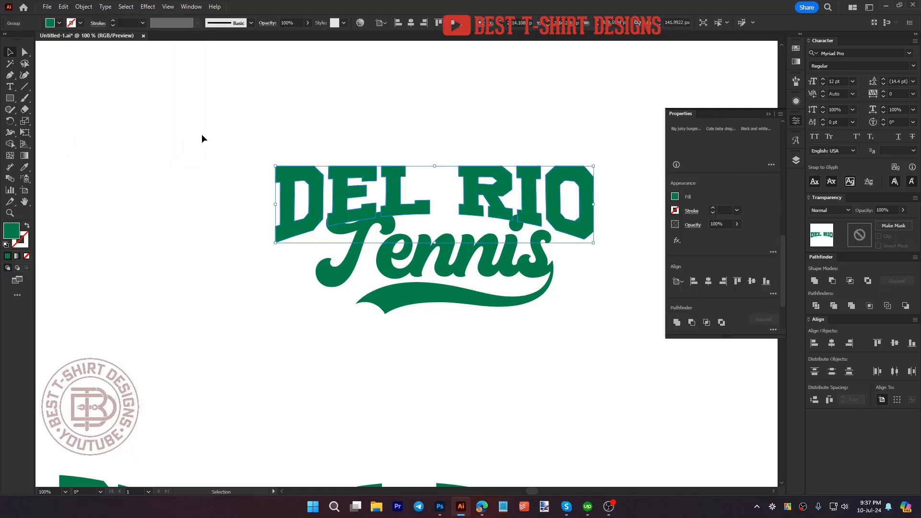
{"action": "left_click", "coordinate": [201, 137]}
Step: Offset the Tennis script's paths outward by 4 px with miter joins and cut the resulting offset shapes
{"action": "left_click", "coordinate": [482, 247]}
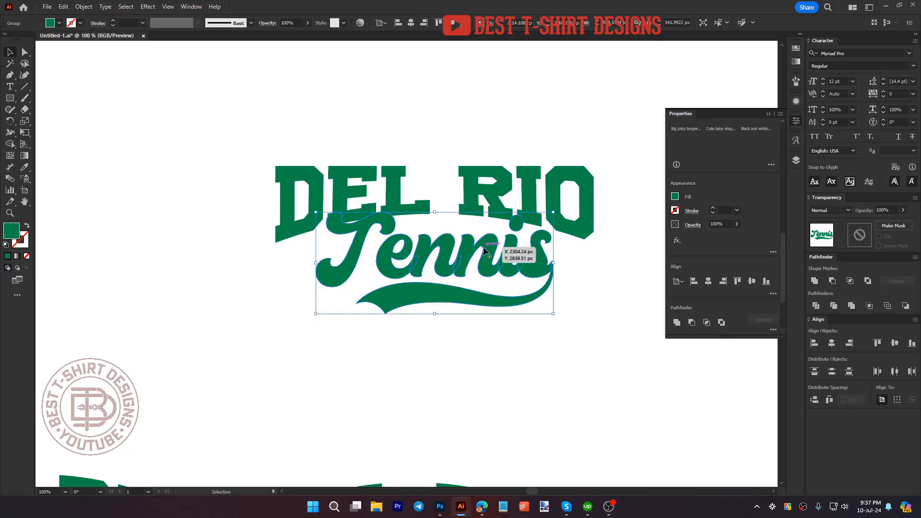
{"action": "key", "text": "ctrl+alt"}
{"action": "key", "text": "ctrl+alt+o"}
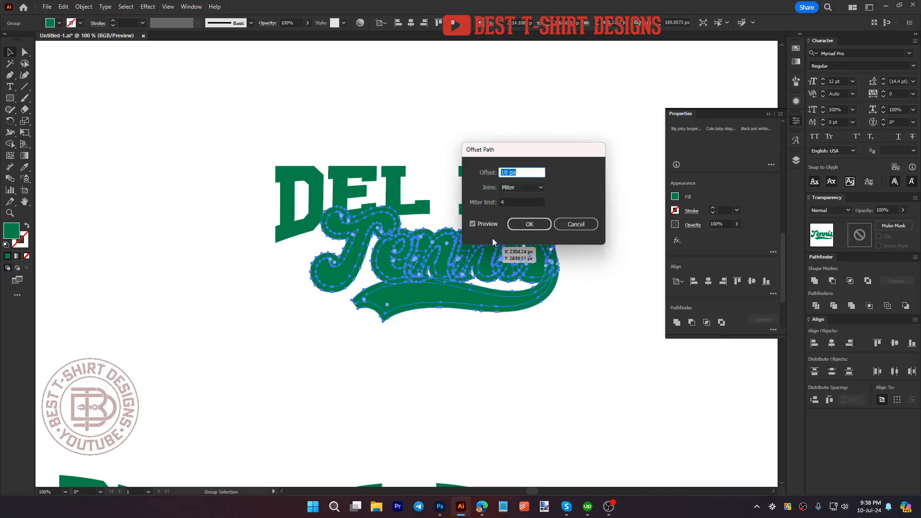
{"action": "type", "text": "3"}
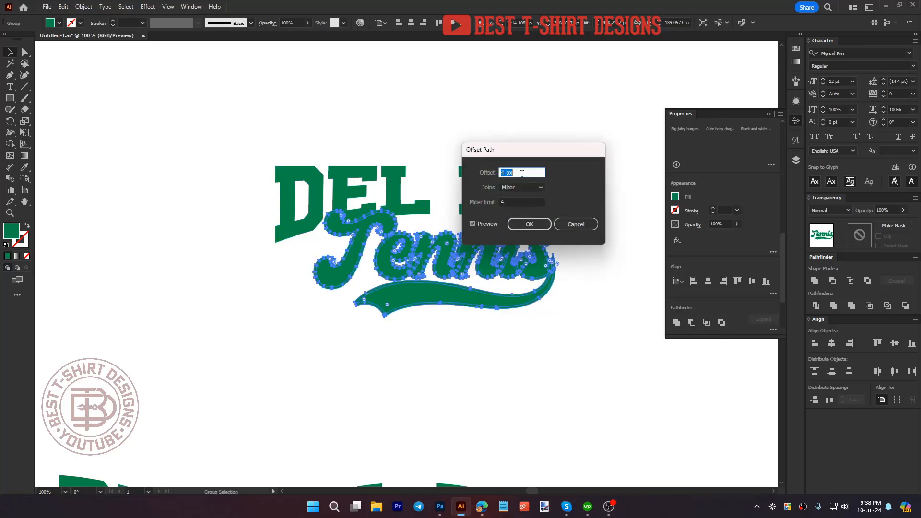
{"action": "left_click", "coordinate": [529, 224]}
Step: Make an opacity mask on the DEL RIO lettering with clipping off and paste the Tennis offset shapes in place inside it
{"action": "left_click", "coordinate": [521, 212]}
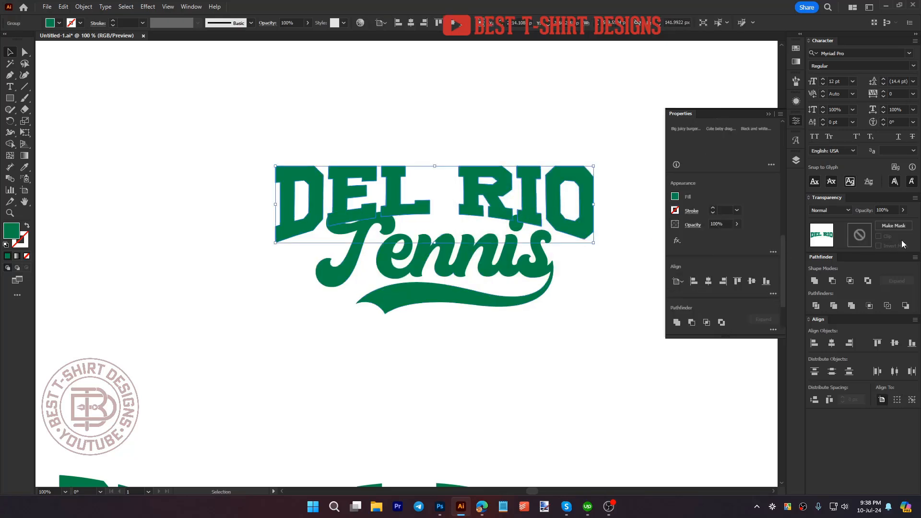
{"action": "double_click", "coordinate": [864, 237]}
{"action": "left_click", "coordinate": [879, 236]}
{"action": "key", "text": "ctrl+f"}
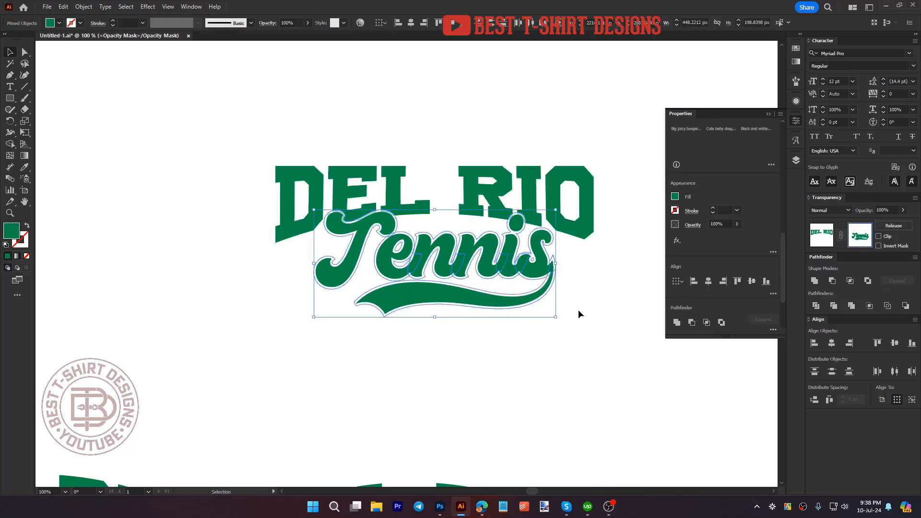
Step: Fill the Tennis offset shapes in the mask with the Black swatch and check the fill's color value
{"action": "left_click", "coordinate": [797, 49]}
{"action": "left_click", "coordinate": [698, 71]}
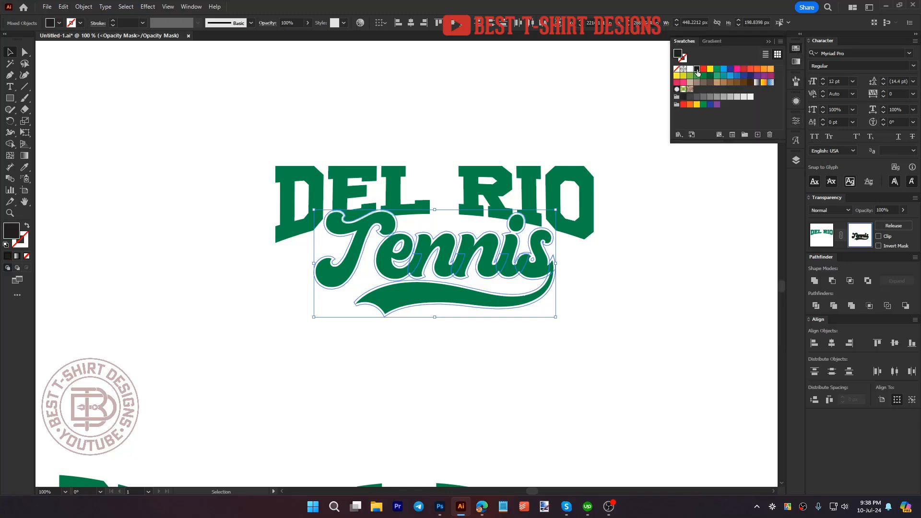
{"action": "double_click", "coordinate": [12, 232]}
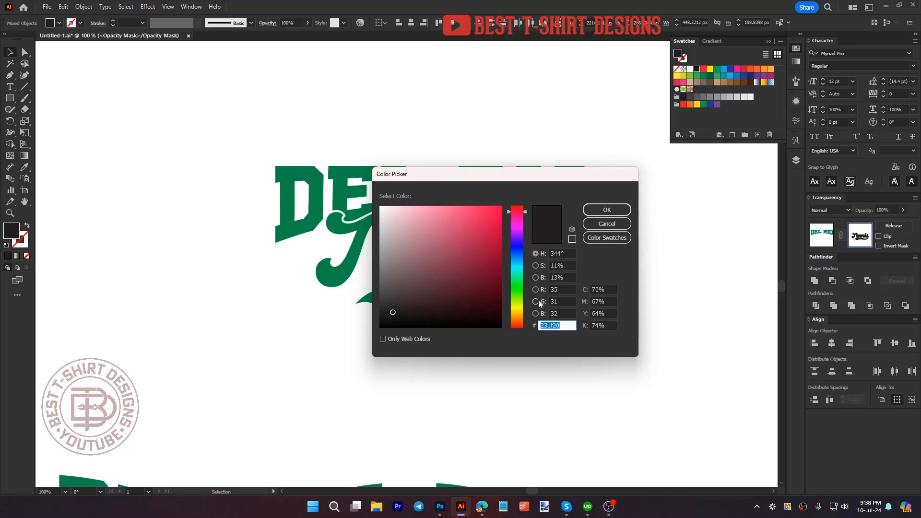
{"action": "left_click", "coordinate": [607, 211]}
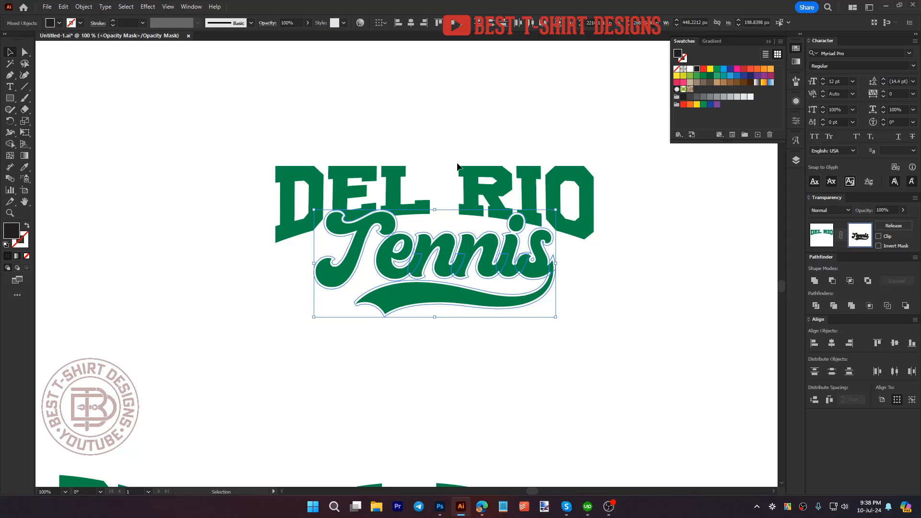
Step: Redefine the Black swatch as 000000 and confirm that color as the fill of the Tennis mask shapes
{"action": "double_click", "coordinate": [697, 69]}
{"action": "double_click", "coordinate": [508, 295]}
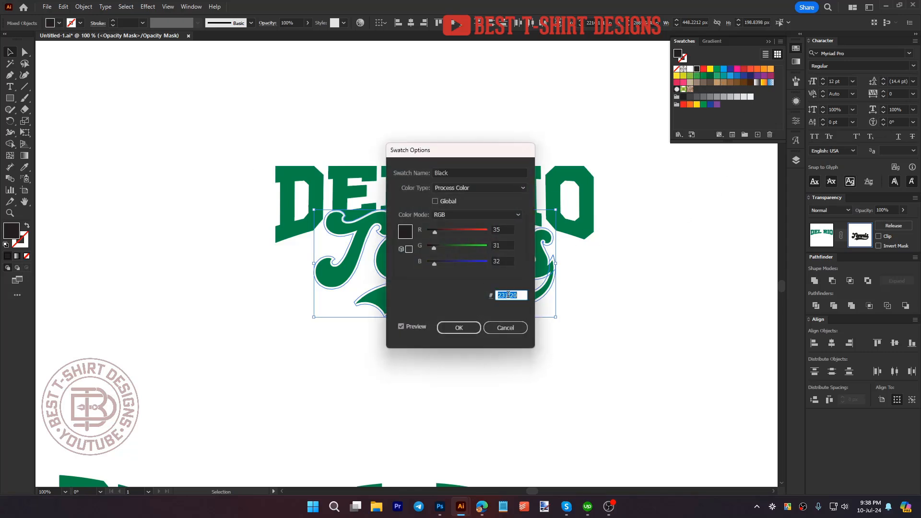
{"action": "type", "text": "000000"}
{"action": "left_click", "coordinate": [448, 329]}
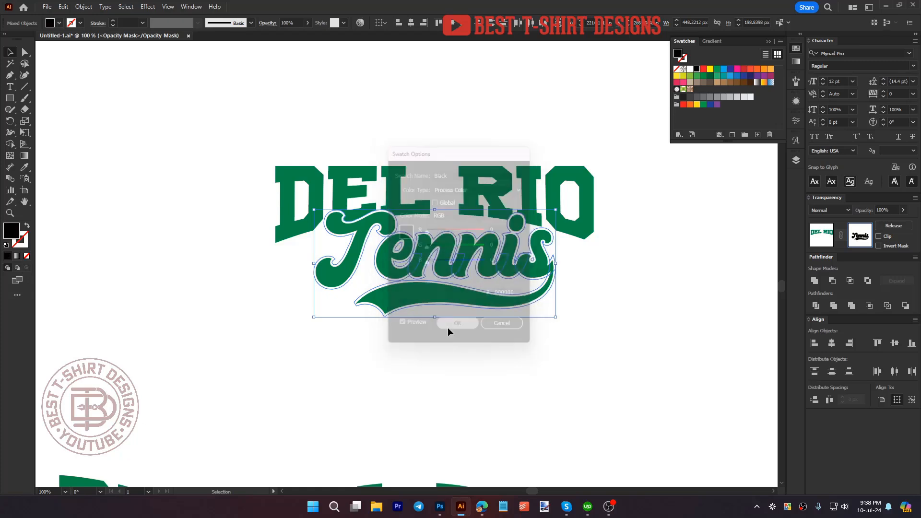
{"action": "double_click", "coordinate": [20, 230]}
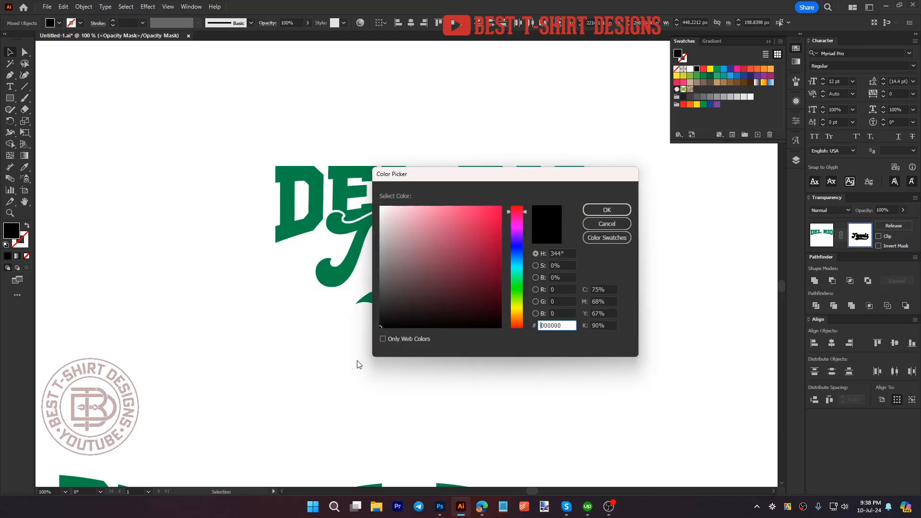
{"action": "left_click", "coordinate": [613, 210]}
{"action": "left_click", "coordinate": [638, 232]}
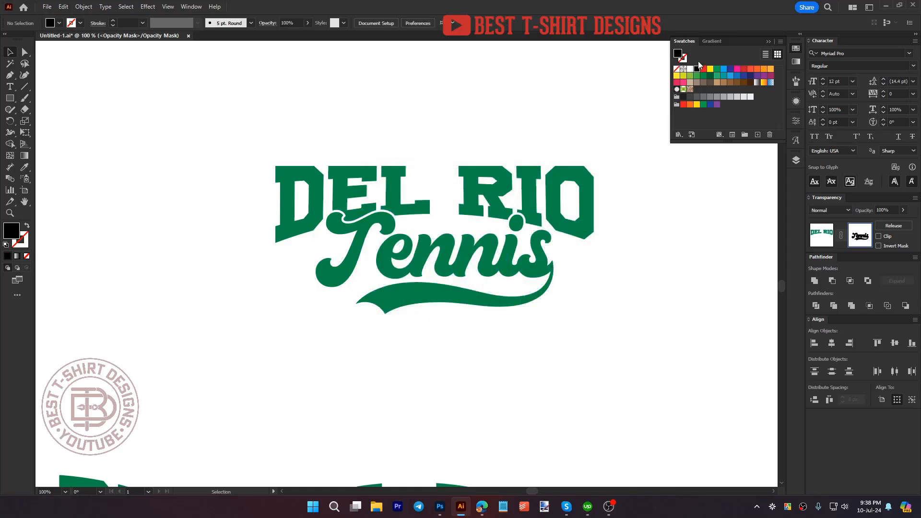
Step: Offset the Tennis shapes inside the opacity mask by another 4 px to widen the gap around the script
{"action": "left_click_drag", "start_coordinate": [216, 124], "coordinate": [593, 368]}
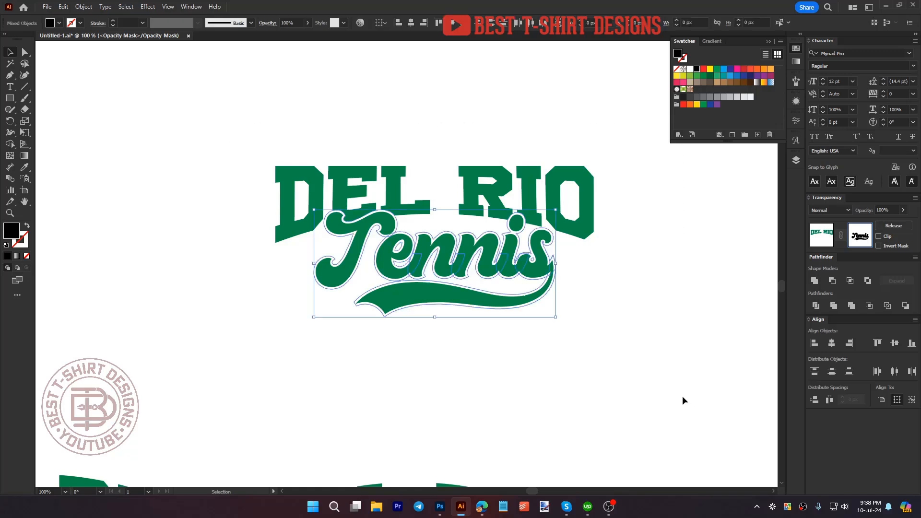
{"action": "left_click", "coordinate": [629, 315]}
{"action": "left_click_drag", "start_coordinate": [613, 325], "coordinate": [324, 253]}
{"action": "key", "text": "alt+o"}
{"action": "key", "text": "p"}
{"action": "key", "text": "o"}
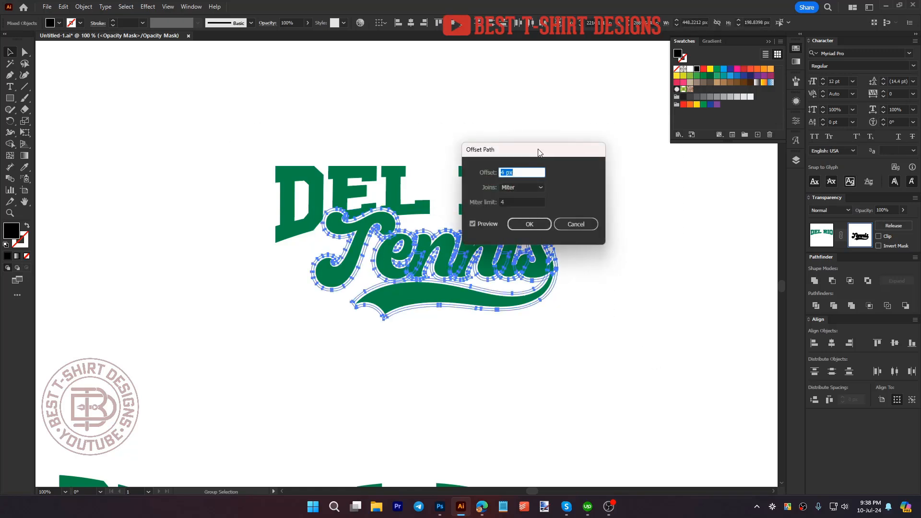
{"action": "left_click_drag", "start_coordinate": [539, 153], "coordinate": [669, 150]}
{"action": "left_click", "coordinate": [649, 226]}
{"action": "left_click", "coordinate": [634, 306]}
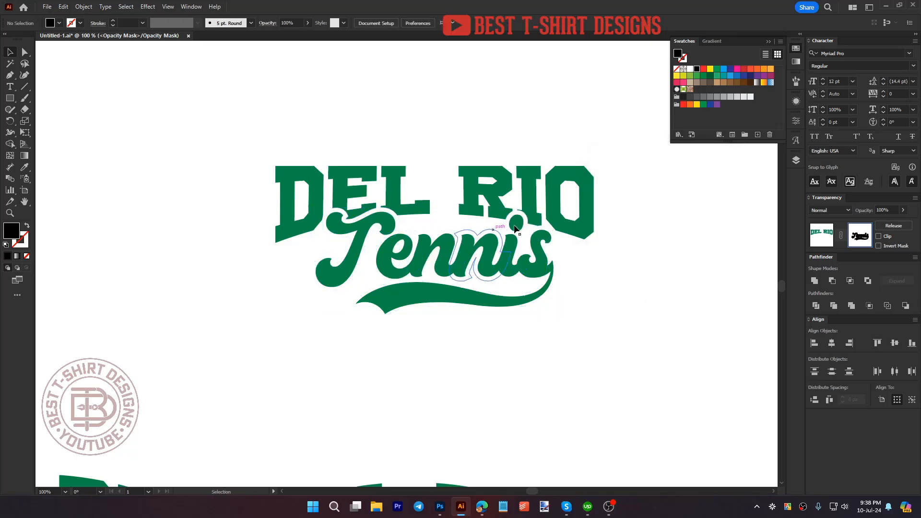
Step: Leave mask editing, reopen the DEL RIO lettering's opacity mask and examine the Tennis offset shapes inside it
{"action": "left_click", "coordinate": [816, 237]}
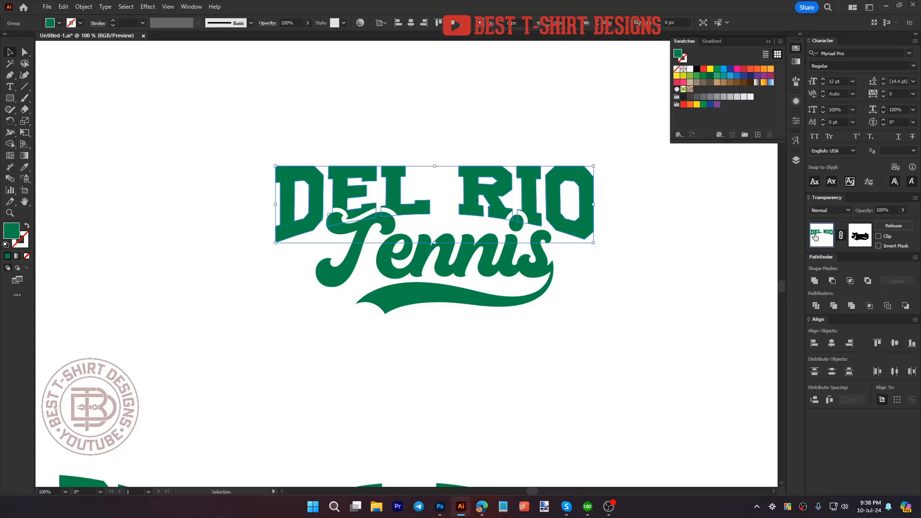
{"action": "left_click", "coordinate": [611, 298]}
{"action": "left_click", "coordinate": [467, 199]}
{"action": "left_click", "coordinate": [862, 235]}
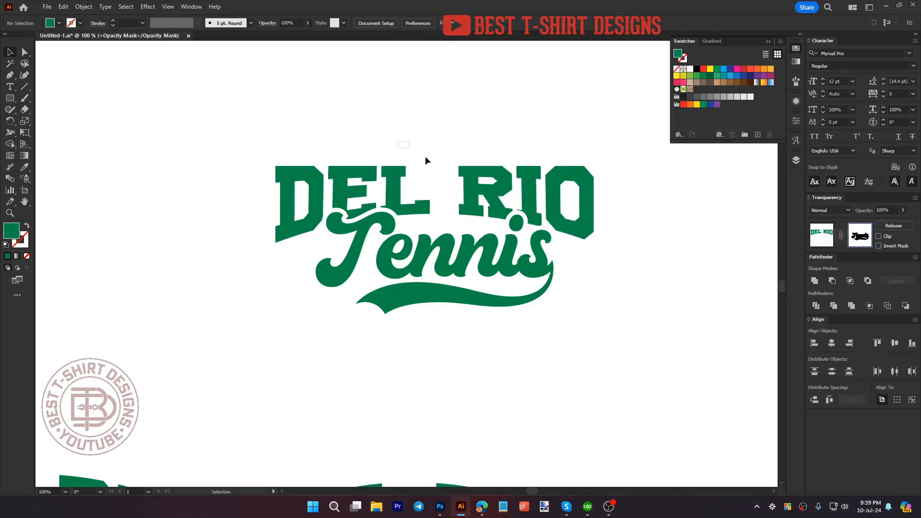
{"action": "left_click_drag", "start_coordinate": [347, 225], "coordinate": [671, 368]}
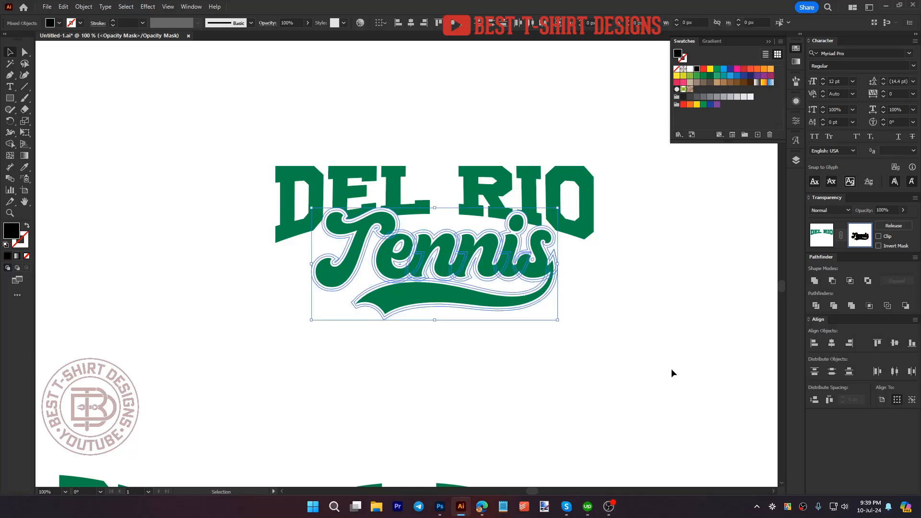
{"action": "left_click", "coordinate": [615, 359]}
{"action": "left_click_drag", "start_coordinate": [615, 359], "coordinate": [223, 160]}
{"action": "left_click", "coordinate": [682, 310]}
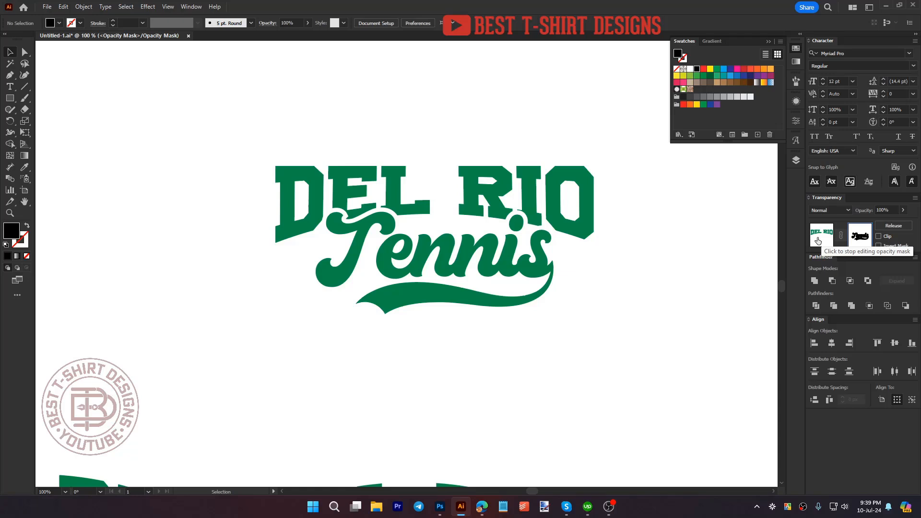
{"action": "left_click_drag", "start_coordinate": [325, 209], "coordinate": [672, 386]}
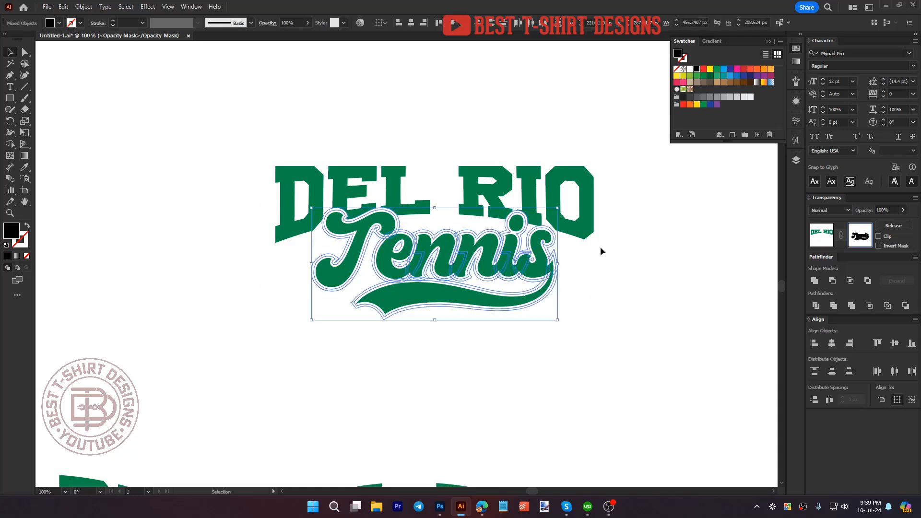
Step: Try a white fill on the mask shapes around the letter i of Tennis and revert it to black
{"action": "scroll", "coordinate": [525, 212], "scroll_direction": "up", "scroll_amount": 7}
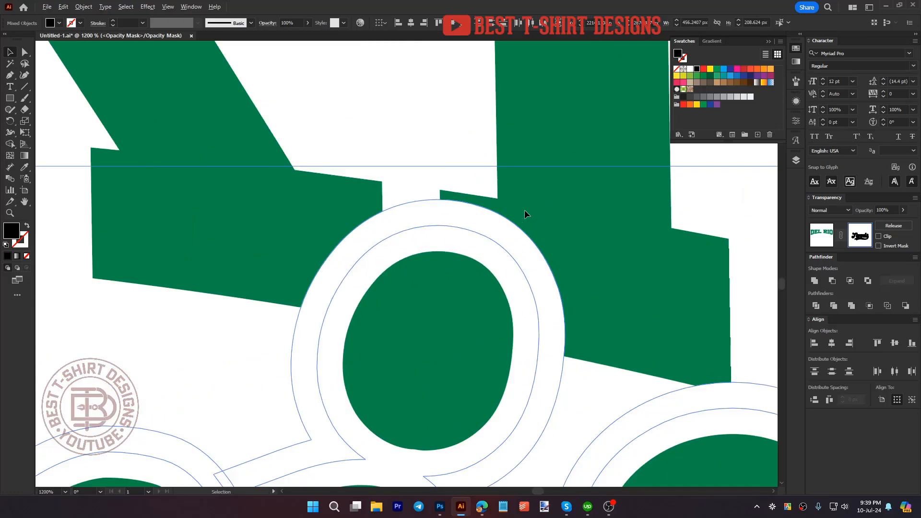
{"action": "key", "text": "ctrl+shift+a"}
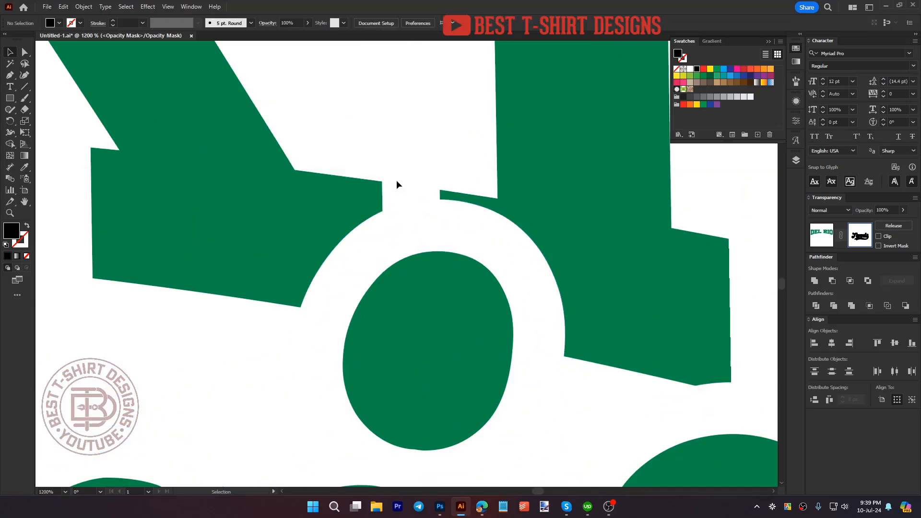
{"action": "left_click_drag", "start_coordinate": [382, 165], "coordinate": [569, 336]}
{"action": "left_click", "coordinate": [690, 69]}
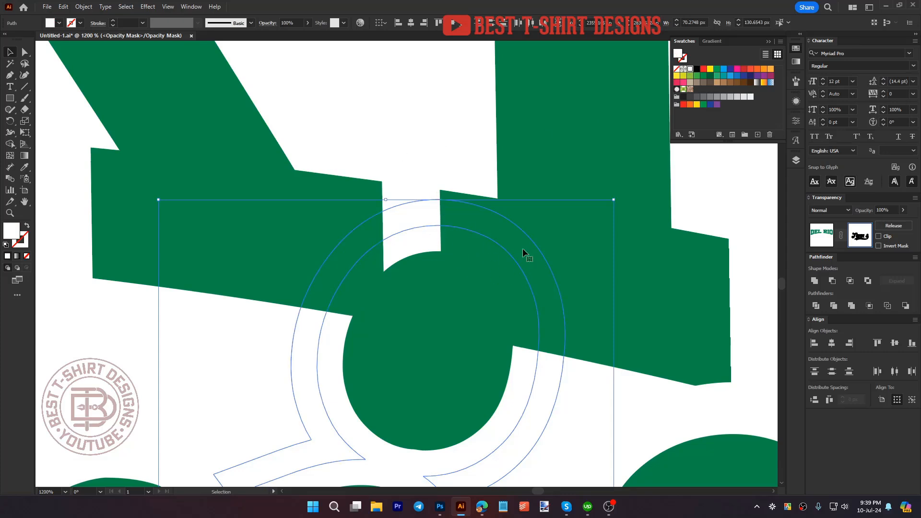
{"action": "left_click", "coordinate": [434, 195]}
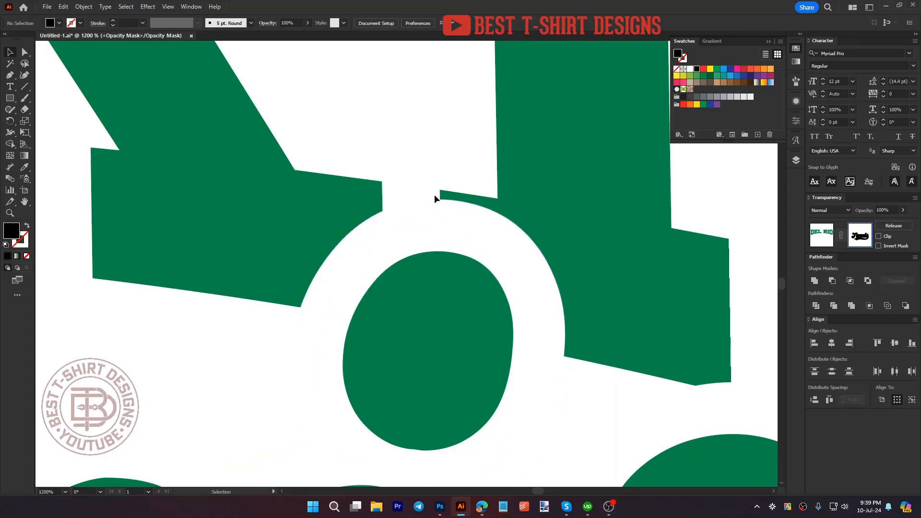
Step: Leave opacity mask editing and group the masked DEL RIO lettering with the Tennis script
{"action": "scroll", "coordinate": [513, 192], "scroll_direction": "down", "scroll_amount": 4}
{"action": "scroll", "coordinate": [523, 194], "scroll_direction": "down", "scroll_amount": 2}
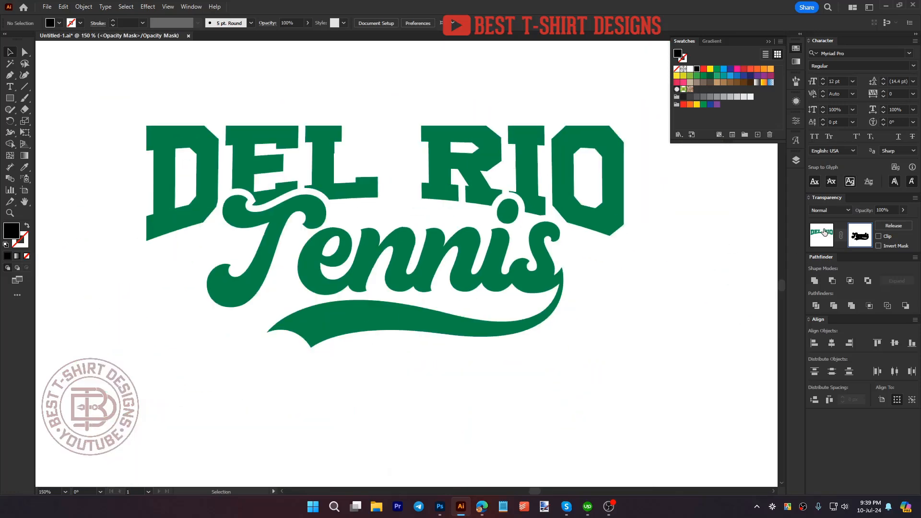
{"action": "left_click", "coordinate": [824, 232]}
{"action": "scroll", "coordinate": [561, 350], "scroll_direction": "down", "scroll_amount": 2}
{"action": "scroll", "coordinate": [516, 365], "scroll_direction": "down", "scroll_amount": 1}
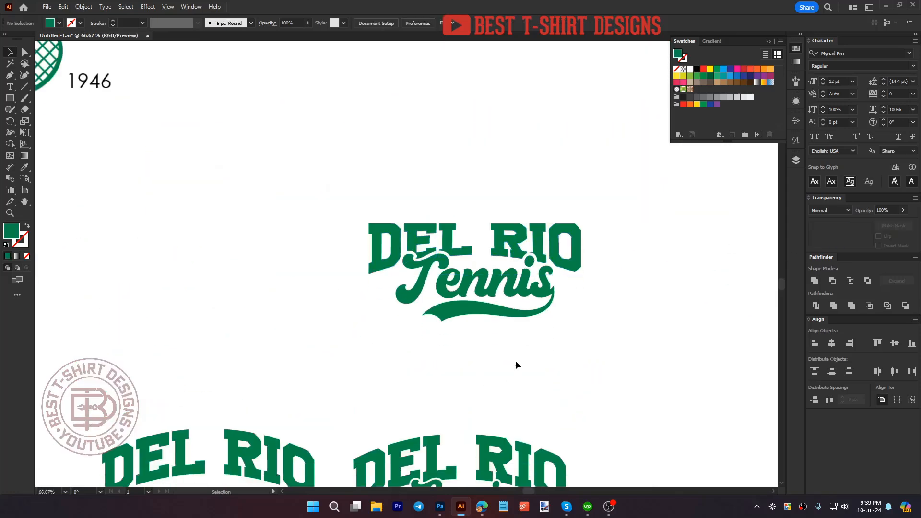
{"action": "left_click_drag", "start_coordinate": [578, 356], "coordinate": [298, 193]}
{"action": "key", "text": "ctrl+g"}
{"action": "left_click", "coordinate": [462, 340]}
Step: Copy the crossed rackets group from the DEL RIO Tennis design below and place the copy above the new lettering
{"action": "scroll", "coordinate": [465, 342], "scroll_direction": "down", "scroll_amount": 3}
{"action": "double_click", "coordinate": [499, 380]}
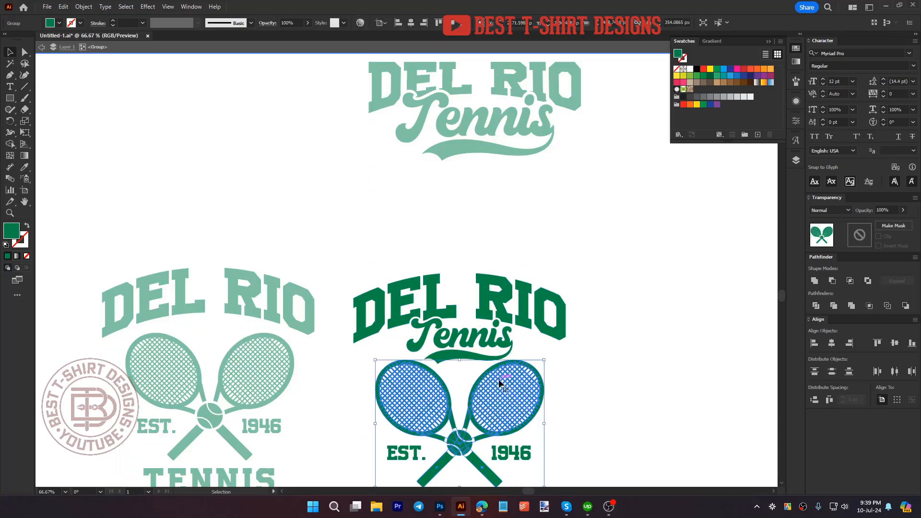
{"action": "key", "text": "ctrl+c"}
{"action": "double_click", "coordinate": [541, 218]}
{"action": "scroll", "coordinate": [586, 267], "scroll_direction": "up", "scroll_amount": 3}
{"action": "key", "text": "ctrl+v"}
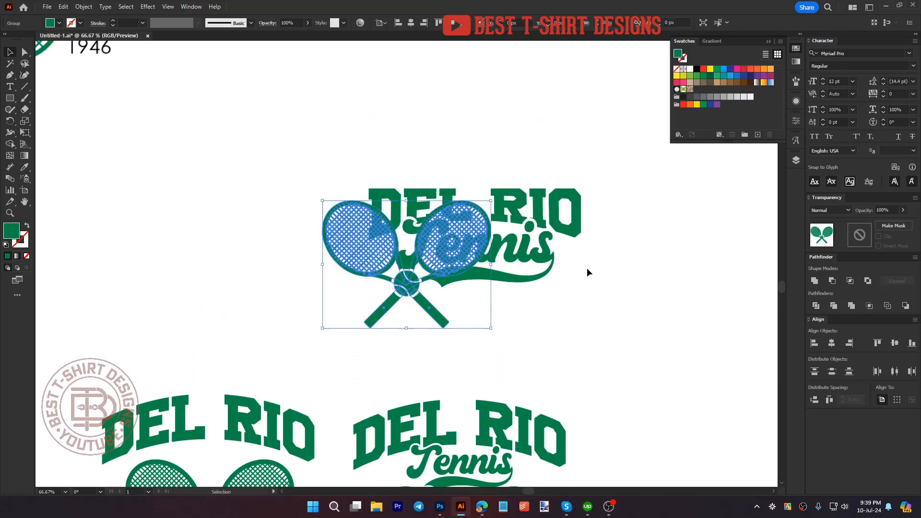
{"action": "left_click_drag", "start_coordinate": [428, 250], "coordinate": [499, 127]}
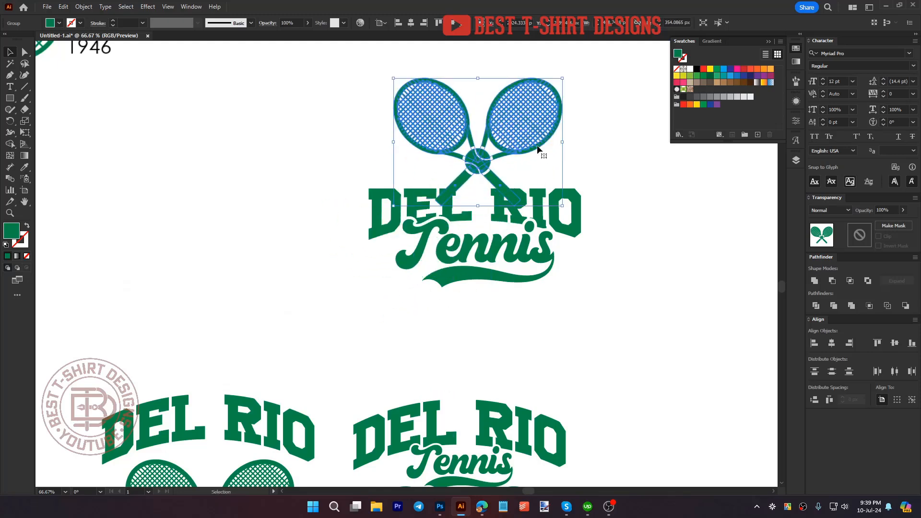
{"action": "left_click", "coordinate": [614, 229]}
Step: Align the rackets and the DEL RIO Tennis lettering on a common horizontal center
{"action": "scroll", "coordinate": [596, 367], "scroll_direction": "up", "scroll_amount": 2}
{"action": "left_click_drag", "start_coordinate": [596, 367], "coordinate": [304, 95]}
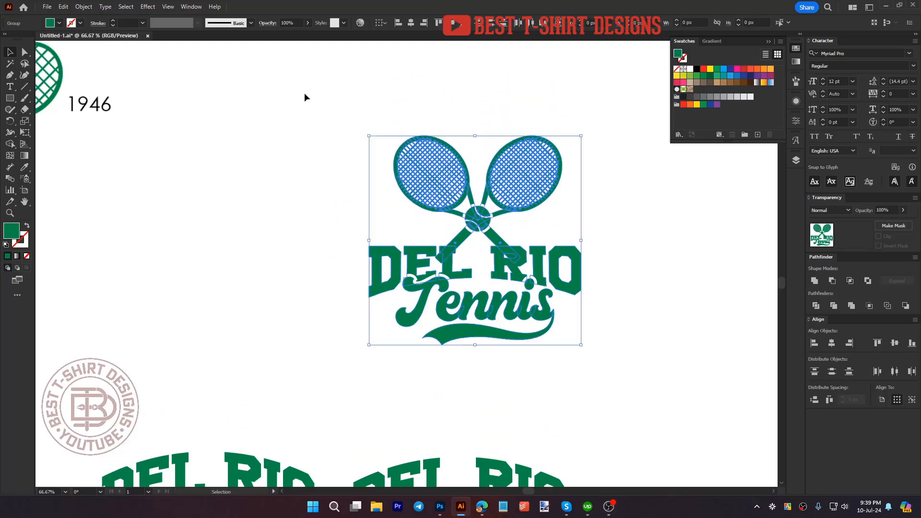
{"action": "left_click", "coordinate": [411, 22]}
{"action": "left_click", "coordinate": [577, 183]}
{"action": "scroll", "coordinate": [530, 226], "scroll_direction": "up", "scroll_amount": 2}
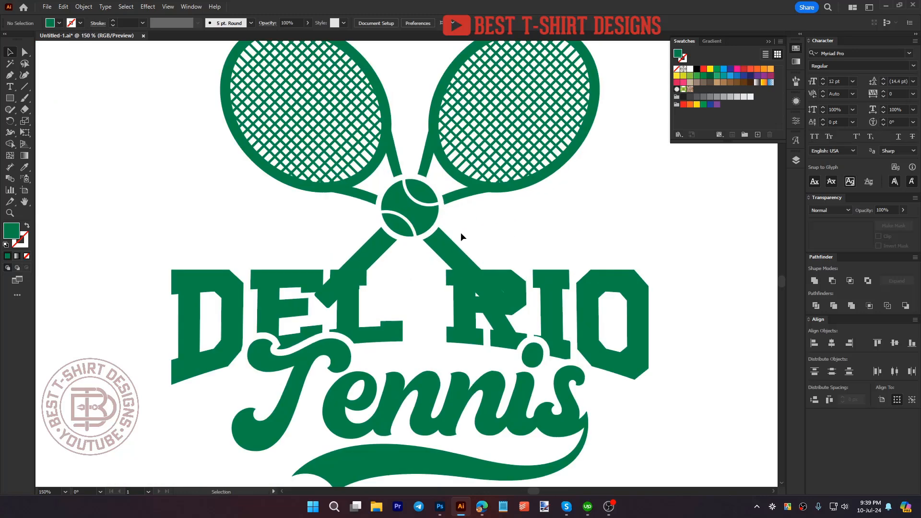
Step: Scale the crossed rackets down so their handles end near the upper edge of the DEL RIO lettering
{"action": "left_click", "coordinate": [413, 232]}
{"action": "left_click_drag", "start_coordinate": [411, 304], "coordinate": [423, 271]}
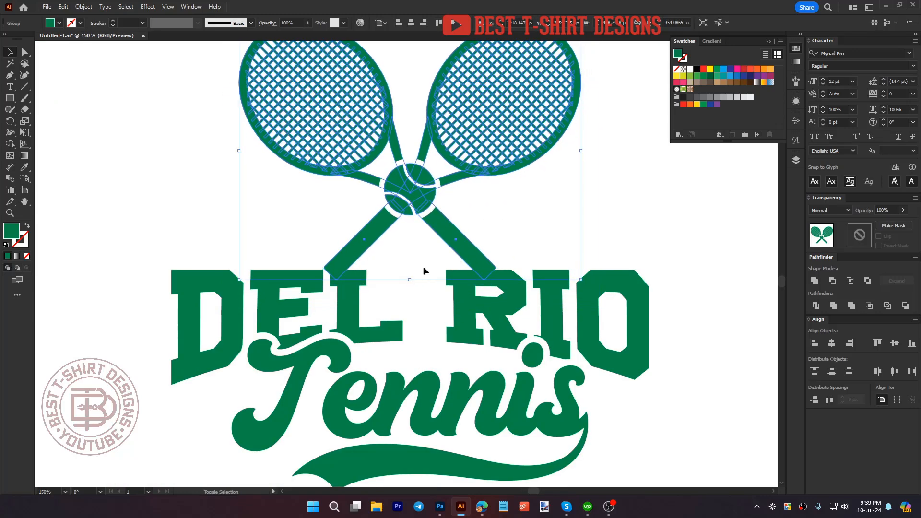
{"action": "left_click", "coordinate": [492, 207]}
{"action": "scroll", "coordinate": [504, 206], "scroll_direction": "down", "scroll_amount": 2}
{"action": "scroll", "coordinate": [480, 222], "scroll_direction": "up", "scroll_amount": 1}
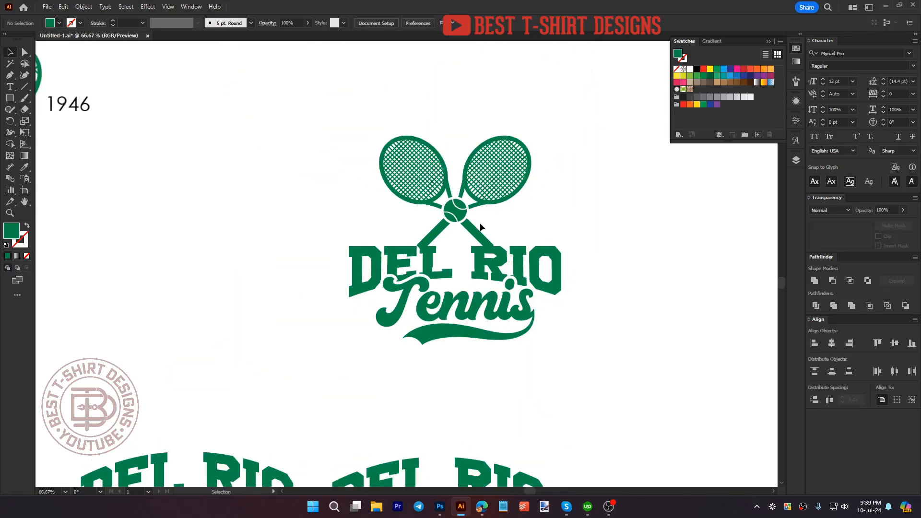
Step: Move the crossed rackets up, and enlarge them about their center so the handles overlap the DEL RIO letters
{"action": "left_click", "coordinate": [479, 223]}
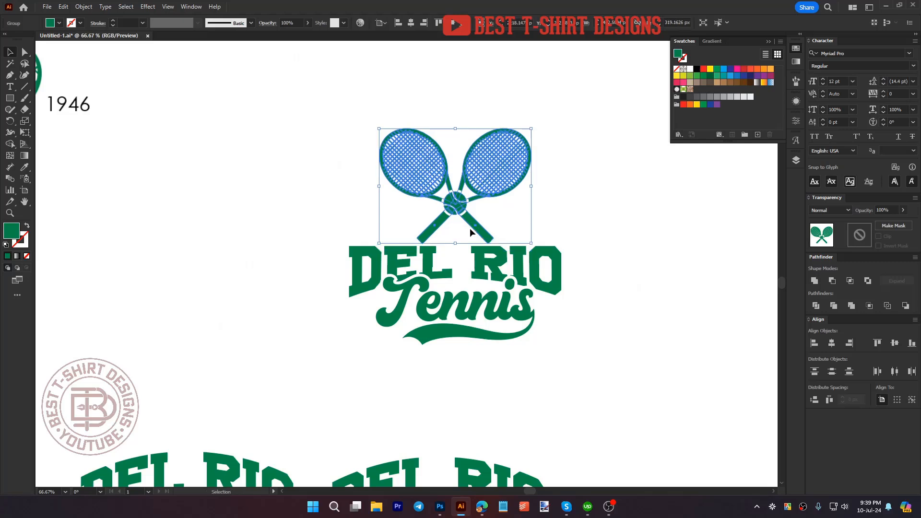
{"action": "key", "text": "Up"}
{"action": "left_click", "coordinate": [494, 224]}
{"action": "left_click", "coordinate": [477, 227]}
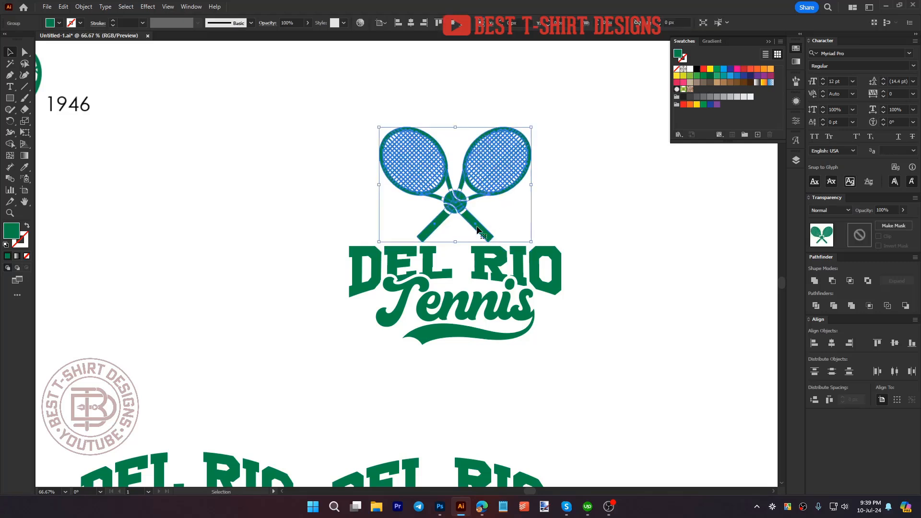
{"action": "left_click_drag", "start_coordinate": [455, 241], "coordinate": [456, 259]}
{"action": "left_click", "coordinate": [515, 228]}
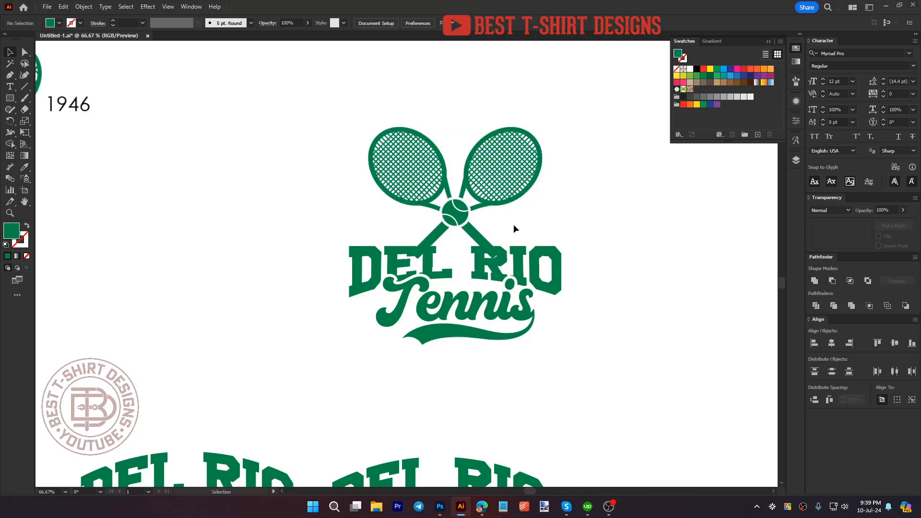
Step: Draw a horizontal line across the racket handles just above DEL RIO and give it the design's green as stroke
{"action": "scroll", "coordinate": [477, 228], "scroll_direction": "up", "scroll_amount": 2}
{"action": "left_click", "coordinate": [24, 87]}
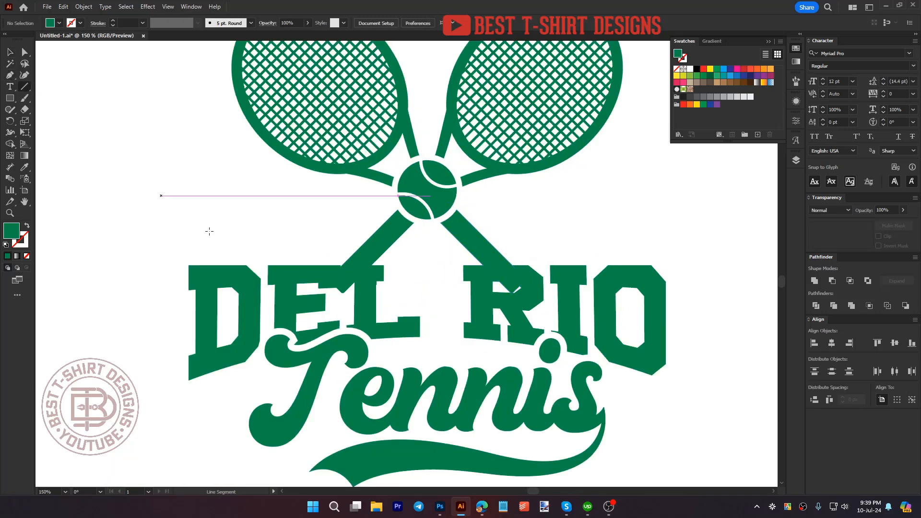
{"action": "left_click_drag", "start_coordinate": [217, 253], "coordinate": [638, 253]}
{"action": "key", "text": "i"}
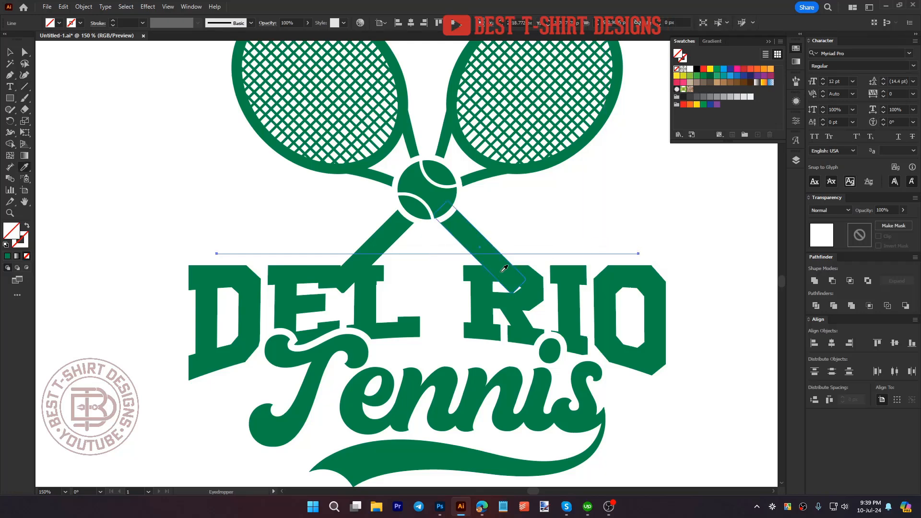
{"action": "left_click", "coordinate": [501, 270]}
{"action": "key", "text": "v"}
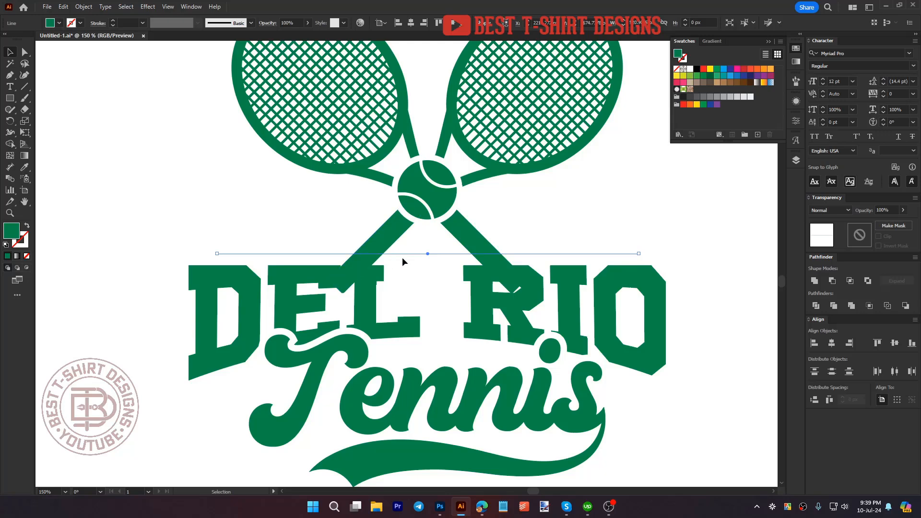
{"action": "key", "text": "shift+x"}
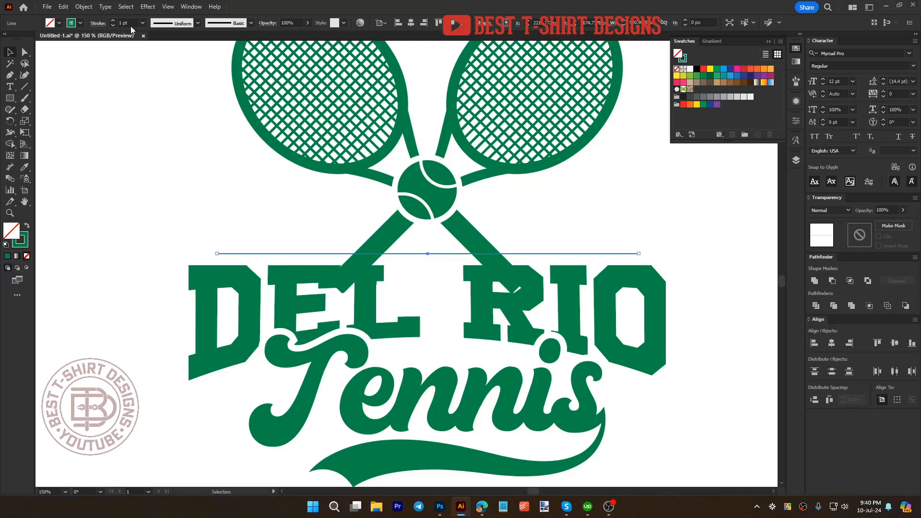
Step: Set the line's stroke weight to 10 pt and apply the width profile that tapers to a point at both ends
{"action": "scroll", "coordinate": [131, 22], "scroll_direction": "up", "scroll_amount": 9}
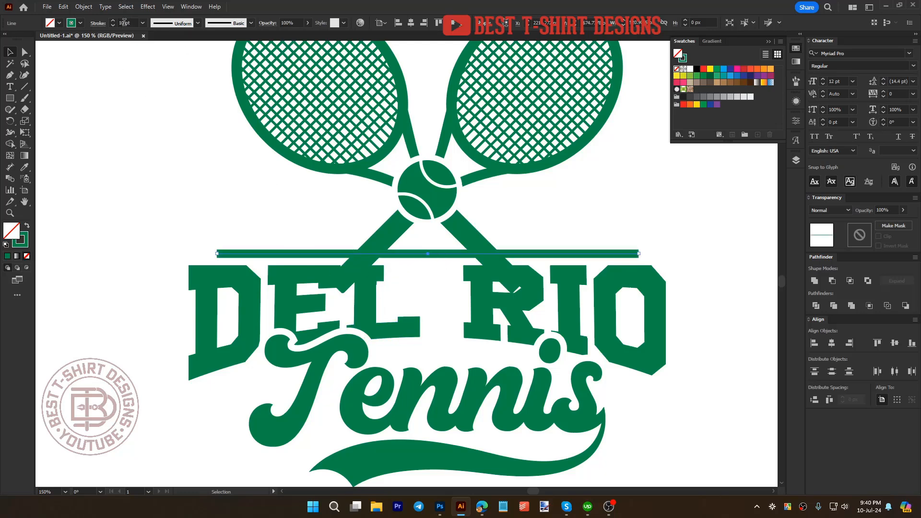
{"action": "scroll", "coordinate": [124, 23], "scroll_direction": "up", "scroll_amount": 10}
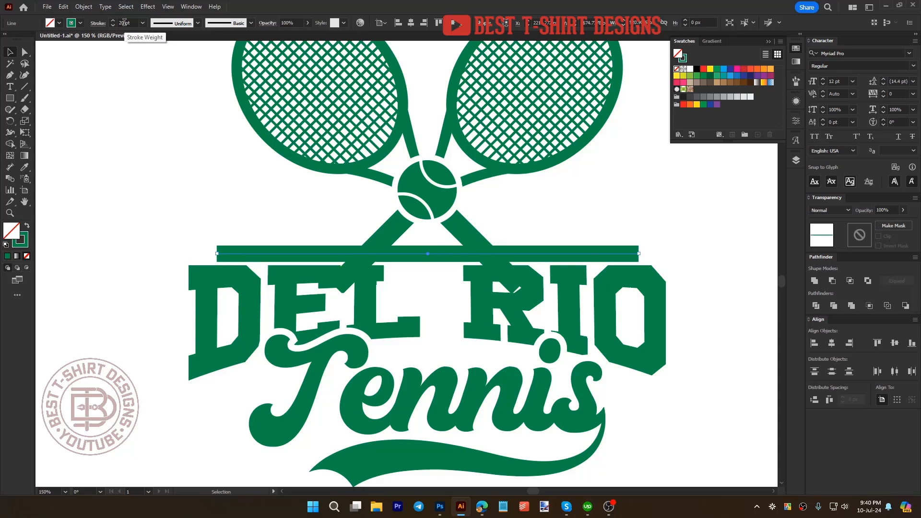
{"action": "scroll", "coordinate": [129, 21], "scroll_direction": "down", "scroll_amount": 10}
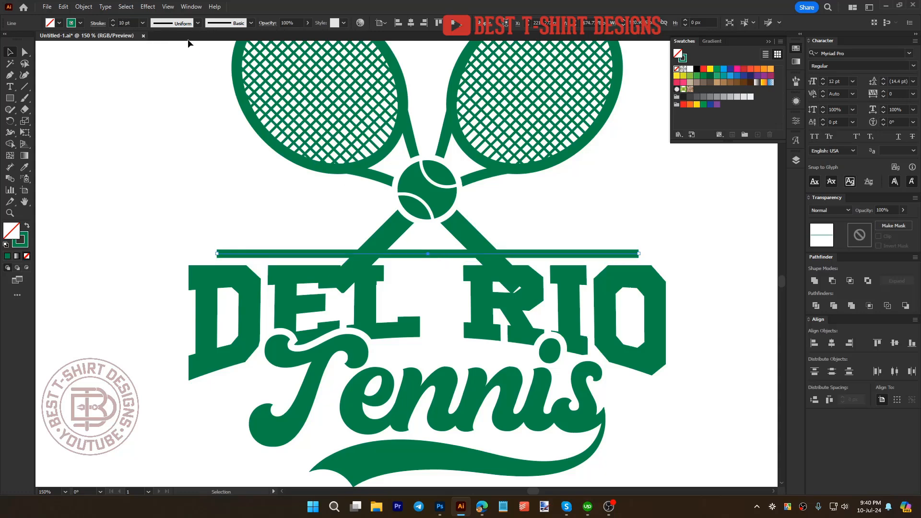
{"action": "left_click", "coordinate": [176, 23]}
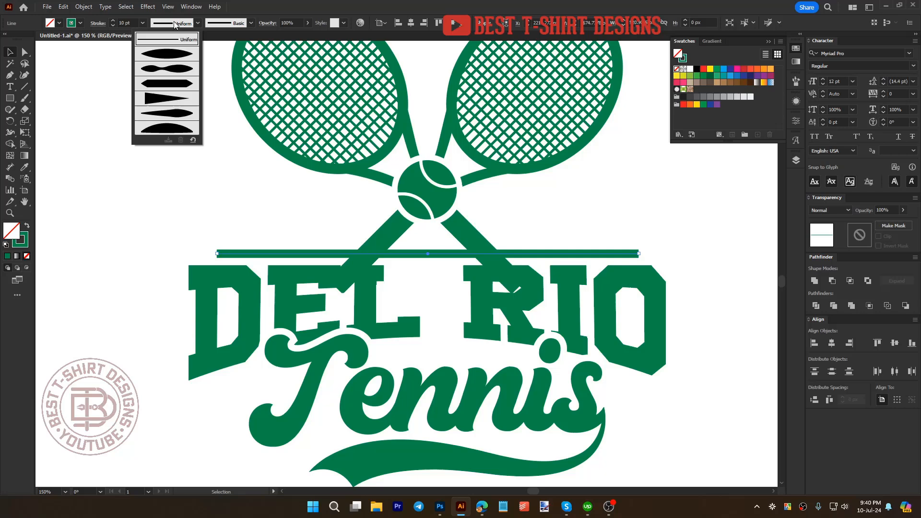
{"action": "left_click", "coordinate": [163, 54]}
{"action": "left_click", "coordinate": [555, 246]}
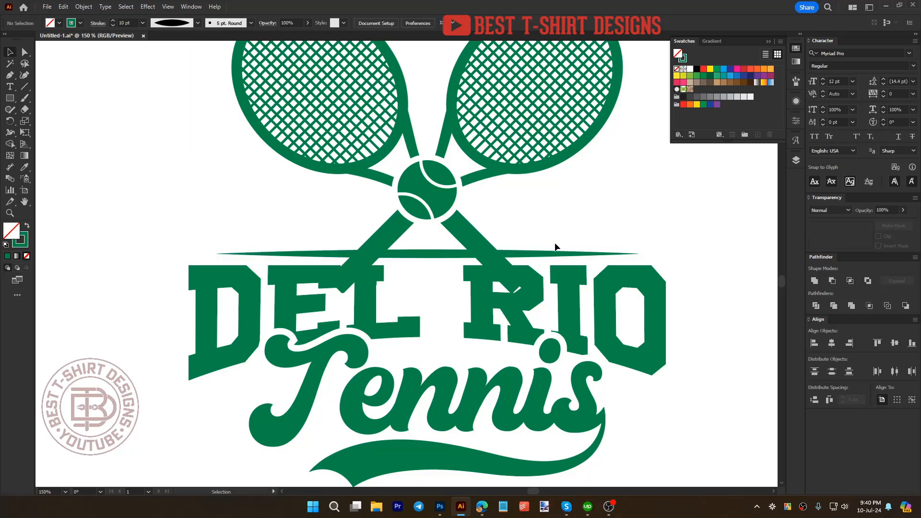
Step: Create an opacity mask on the crossed rackets with Clip turned off and set the fill to black
{"action": "left_click", "coordinate": [473, 234]}
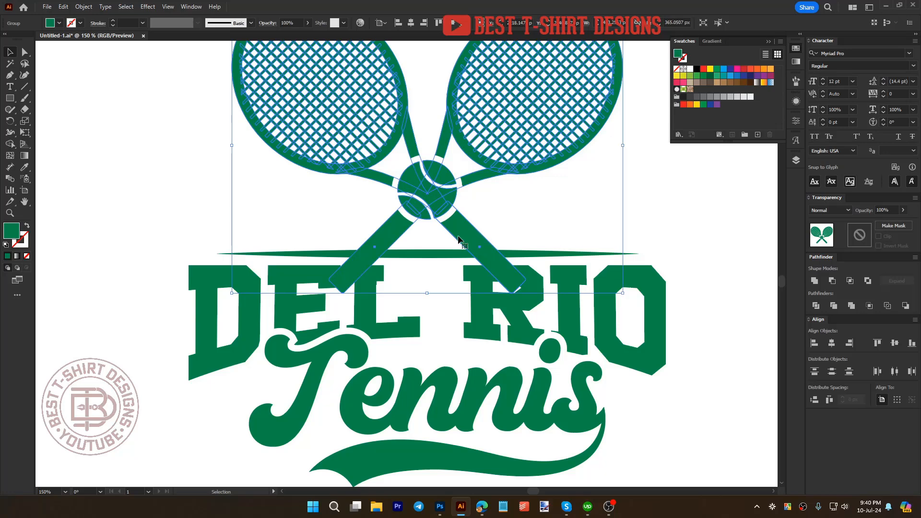
{"action": "left_click", "coordinate": [864, 236]}
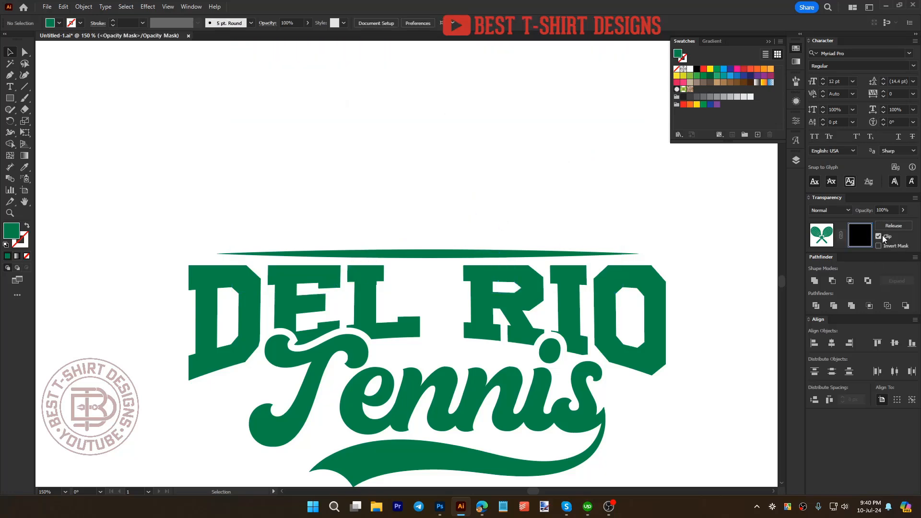
{"action": "left_click", "coordinate": [883, 237]}
{"action": "left_click", "coordinate": [698, 69]}
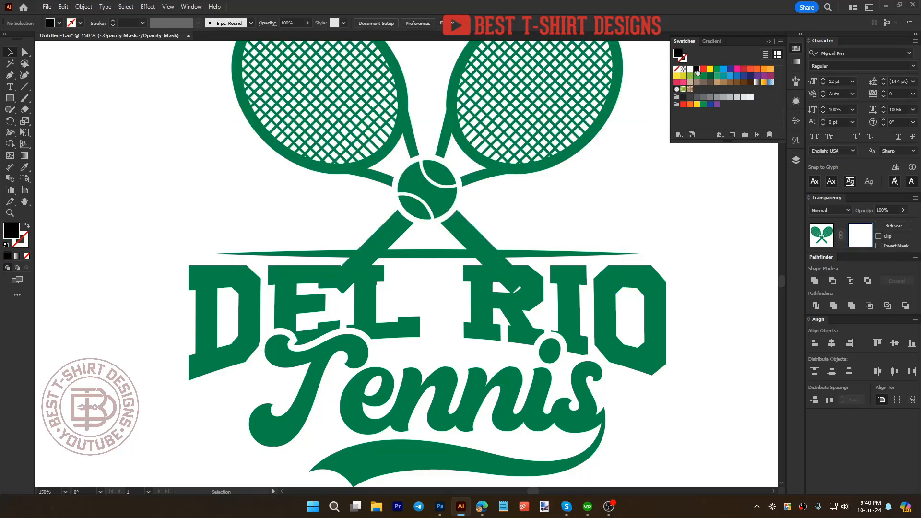
Step: Draw a black rectangle in the rackets' opacity mask to hide the handles below the tapered line
{"action": "left_click", "coordinate": [13, 101]}
{"action": "left_click_drag", "start_coordinate": [586, 330], "coordinate": [215, 253]}
{"action": "key", "text": "v"}
{"action": "key", "text": "ctrl+minus"}
{"action": "key", "text": "ctrl+minus"}
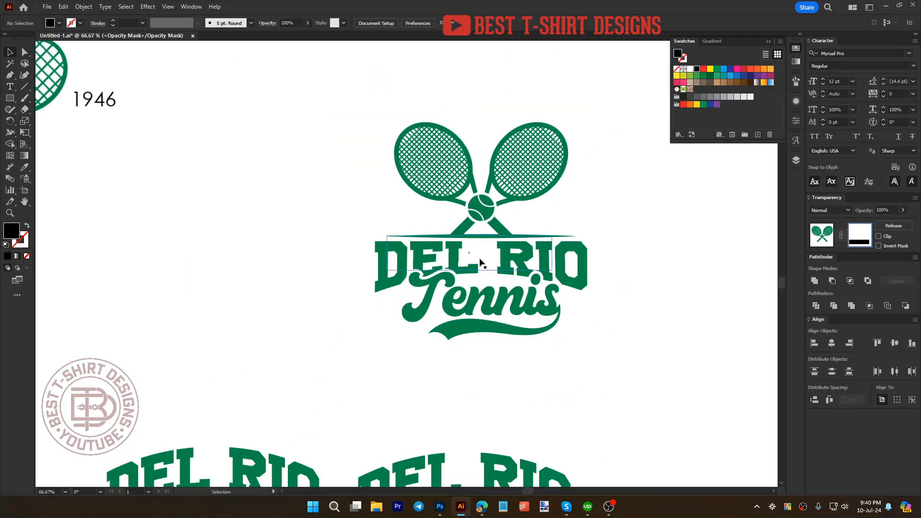
{"action": "key", "text": "ctrl+plus"}
{"action": "key", "text": "ctrl+plus"}
Step: Adjust the mask rectangle's upper edge to the middle of the tapered line and leave mask editing
{"action": "left_click", "coordinate": [439, 284]}
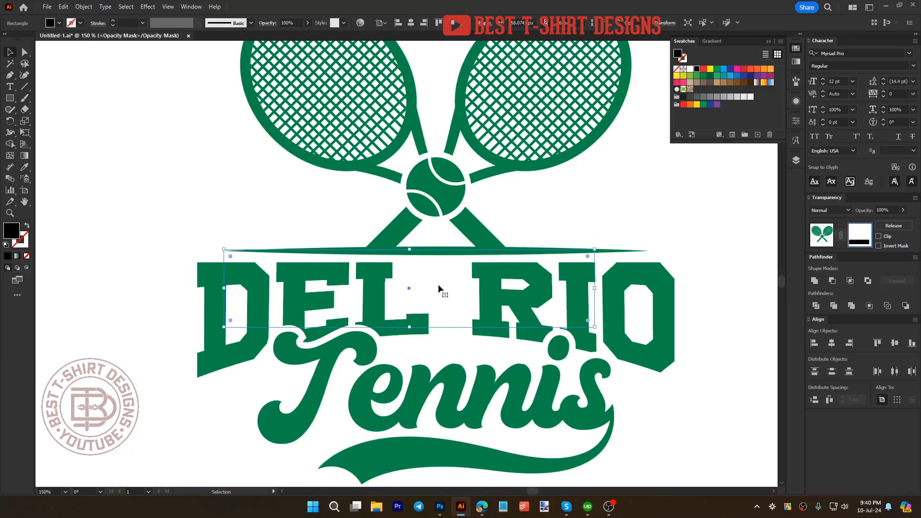
{"action": "left_click_drag", "start_coordinate": [410, 251], "coordinate": [453, 253]}
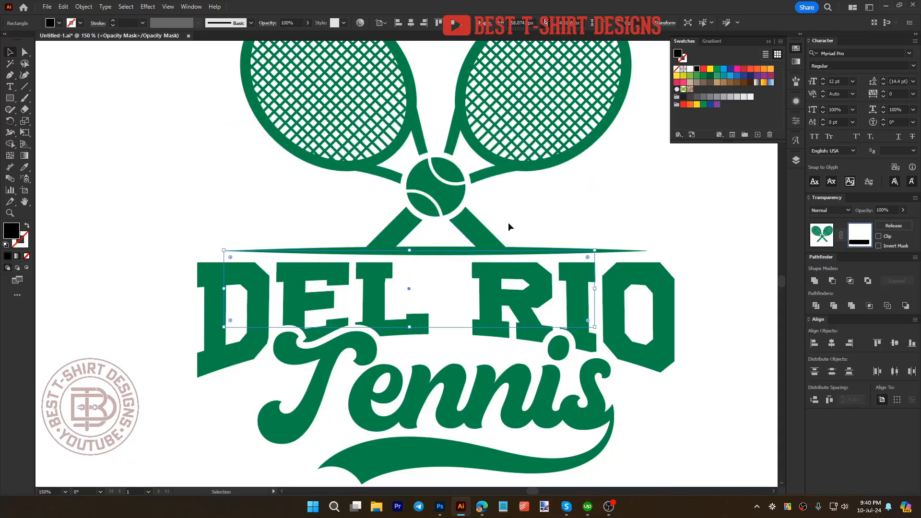
{"action": "left_click", "coordinate": [509, 224]}
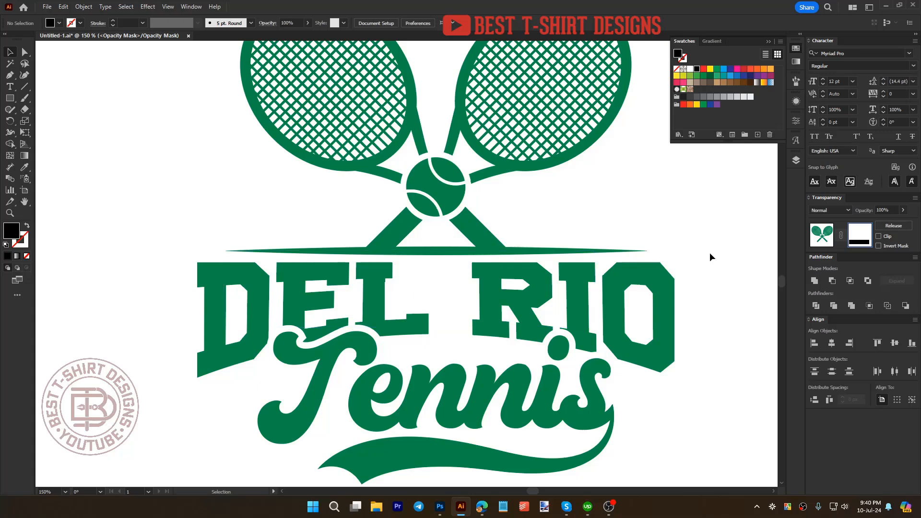
{"action": "left_click", "coordinate": [826, 240]}
{"action": "left_click", "coordinate": [594, 214]}
{"action": "scroll", "coordinate": [467, 245], "scroll_direction": "down", "scroll_amount": 1}
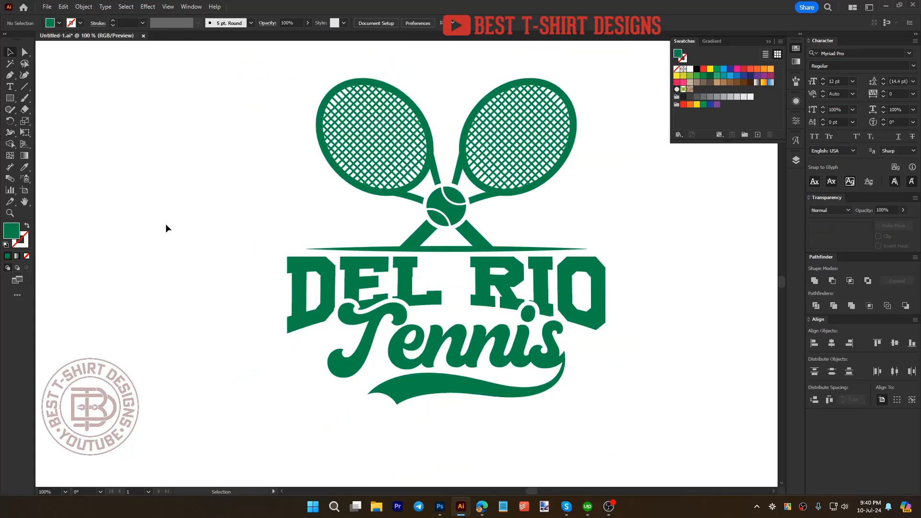
Step: Copy the EST. 1946 text from the lower design and place it beside the ball, just above the tapered line
{"action": "scroll", "coordinate": [462, 312], "scroll_direction": "down", "scroll_amount": 3}
{"action": "scroll", "coordinate": [467, 321], "scroll_direction": "down", "scroll_amount": 1}
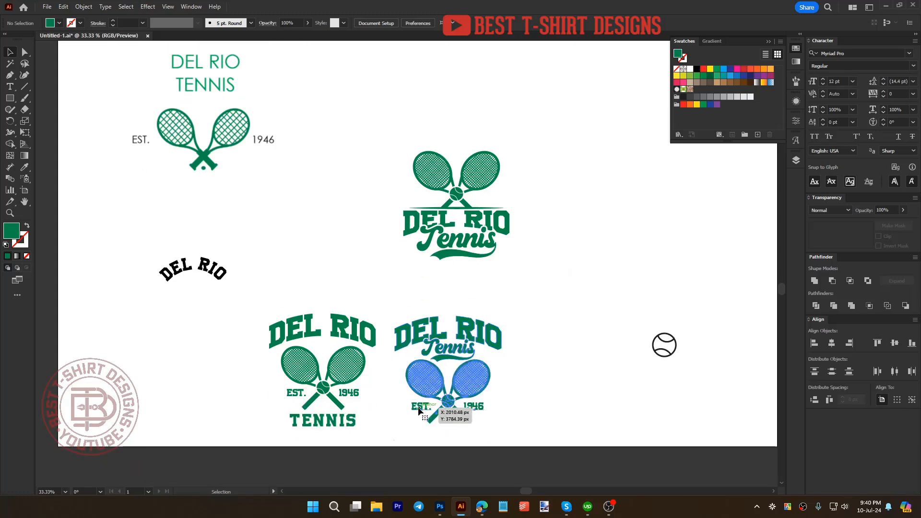
{"action": "double_click", "coordinate": [422, 417]}
{"action": "key", "text": "ctrl+c"}
{"action": "key", "text": "Escape"}
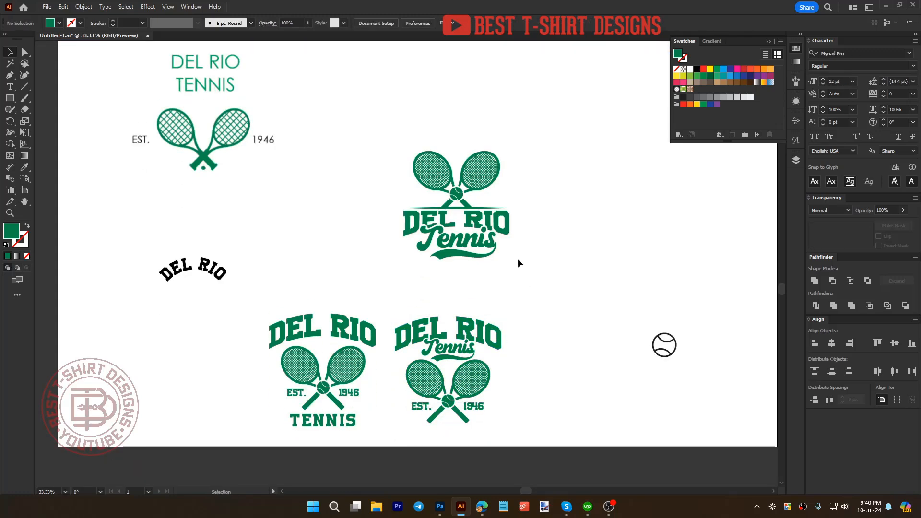
{"action": "scroll", "coordinate": [439, 178], "scroll_direction": "up", "scroll_amount": 1}
{"action": "key", "text": "ctrl+v"}
{"action": "left_click_drag", "start_coordinate": [454, 271], "coordinate": [533, 232]}
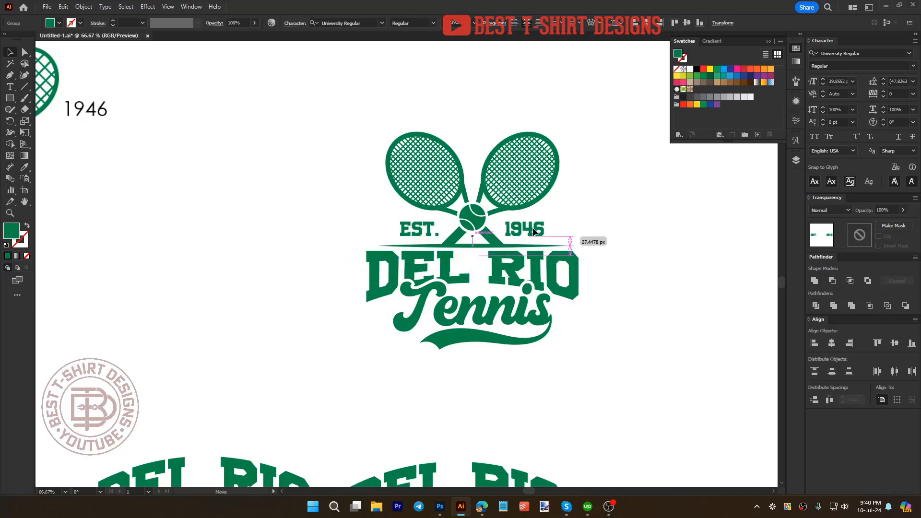
Step: Align the rackets, EST. 1946 text, tapered line and lettering of the DEL RIO Tennis design on a common horizontal centre
{"action": "left_click", "coordinate": [517, 204]}
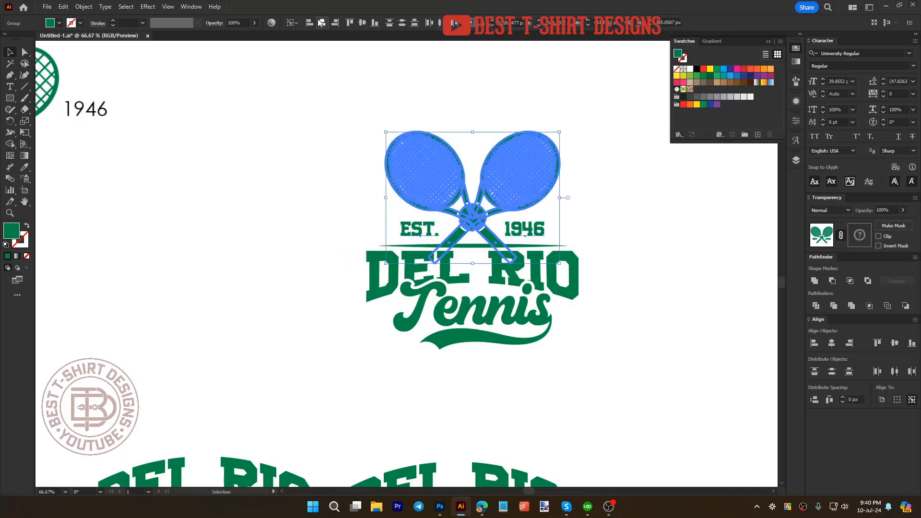
{"action": "left_click", "coordinate": [678, 240]}
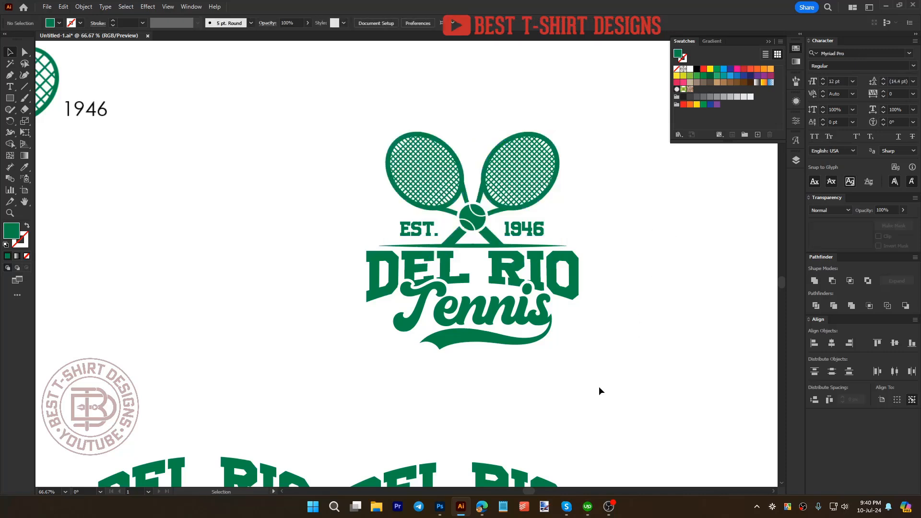
{"action": "left_click_drag", "start_coordinate": [600, 390], "coordinate": [316, 127]}
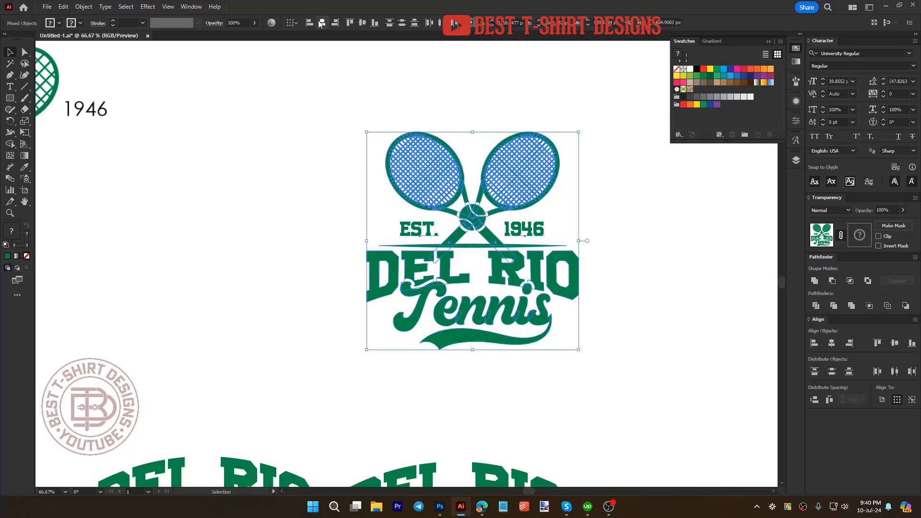
{"action": "left_click", "coordinate": [675, 234]}
Step: Group the whole racket-topped DEL RIO Tennis design, scale it down and move it closer to the client's original sketch
{"action": "scroll", "coordinate": [463, 250], "scroll_direction": "down", "scroll_amount": 1}
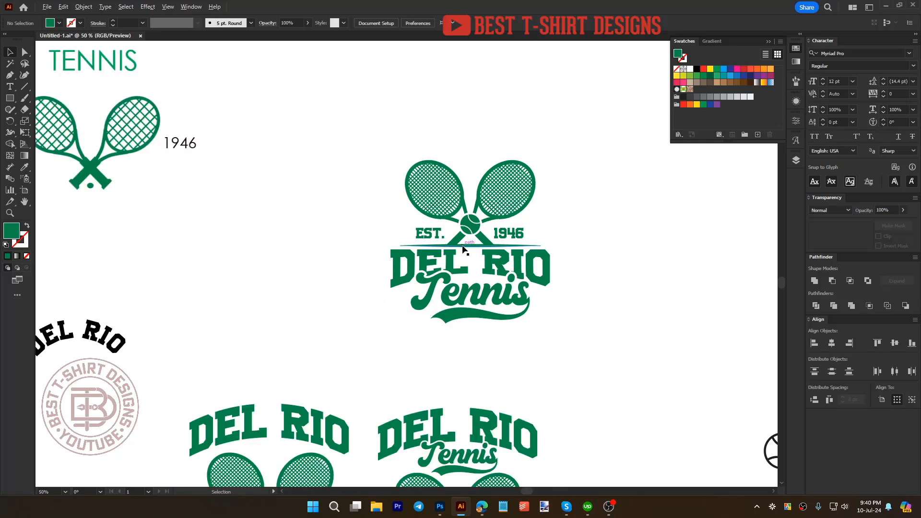
{"action": "left_click_drag", "start_coordinate": [343, 134], "coordinate": [632, 387]}
{"action": "key", "text": "ctrl+g"}
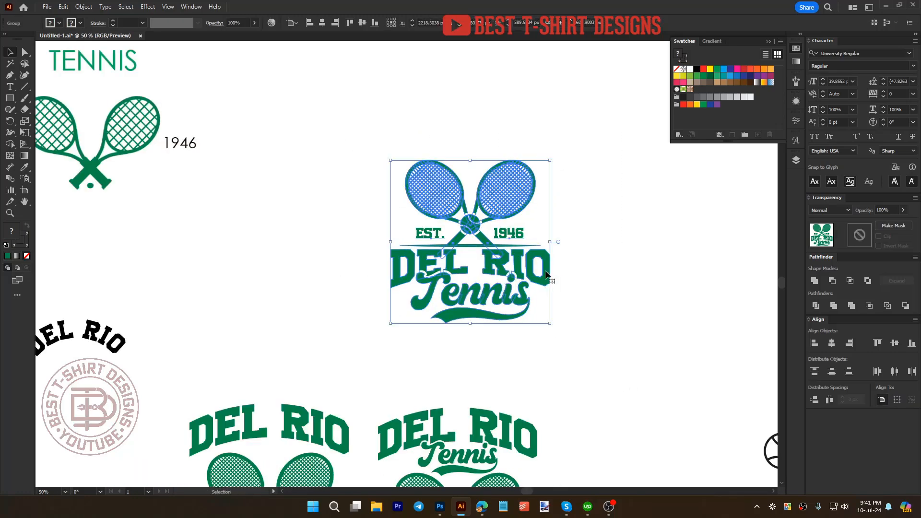
{"action": "left_click_drag", "start_coordinate": [550, 242], "coordinate": [415, 202]}
{"action": "left_click", "coordinate": [508, 264]}
{"action": "scroll", "coordinate": [397, 219], "scroll_direction": "down", "scroll_amount": 2}
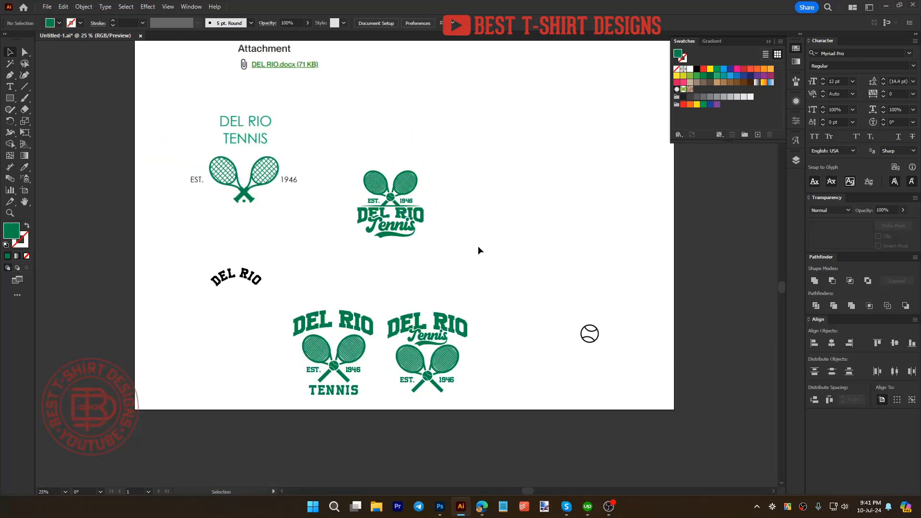
{"action": "scroll", "coordinate": [456, 216], "scroll_direction": "up", "scroll_amount": 2}
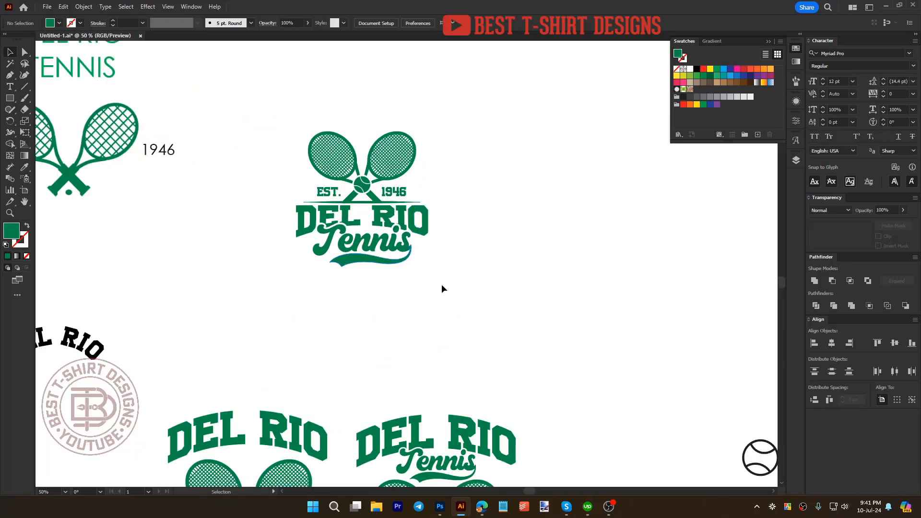
Step: Switch to the Edge browser and run a Google image search for "tennis t-shirt design" in the new tab
{"action": "left_click", "coordinate": [482, 506]}
{"action": "left_click", "coordinate": [303, 7]}
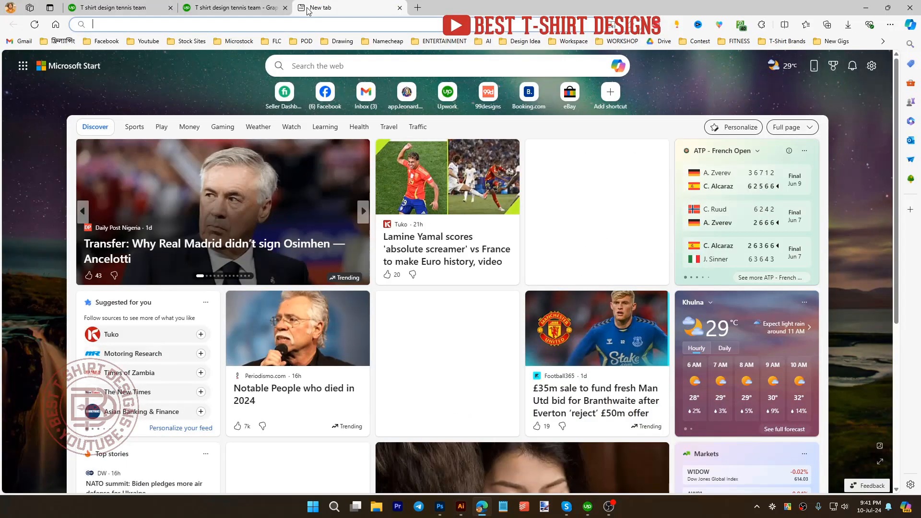
{"action": "type", "text": "tennis "}
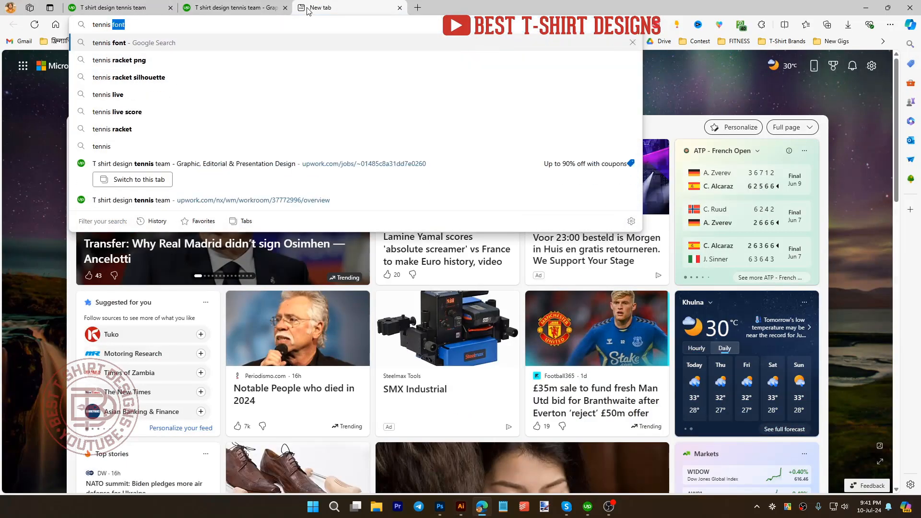
{"action": "type", "text": "t-shirt"}
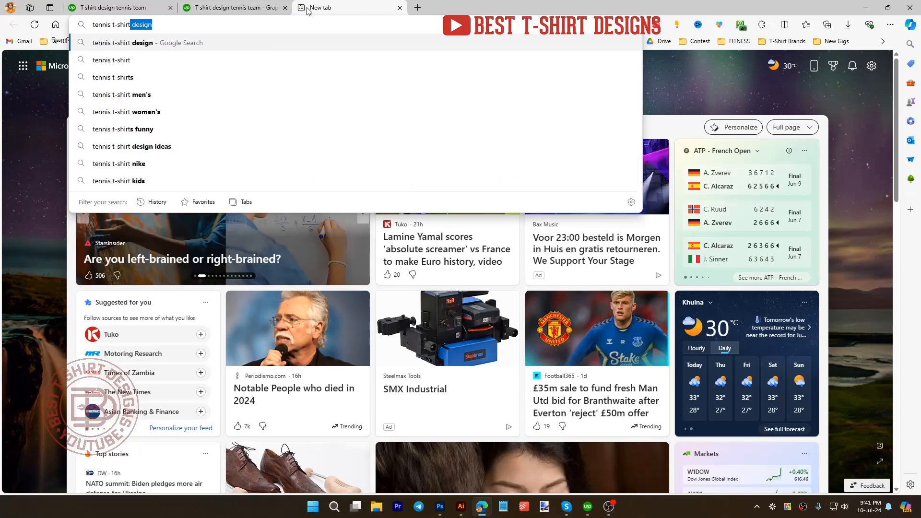
{"action": "key", "text": "Return"}
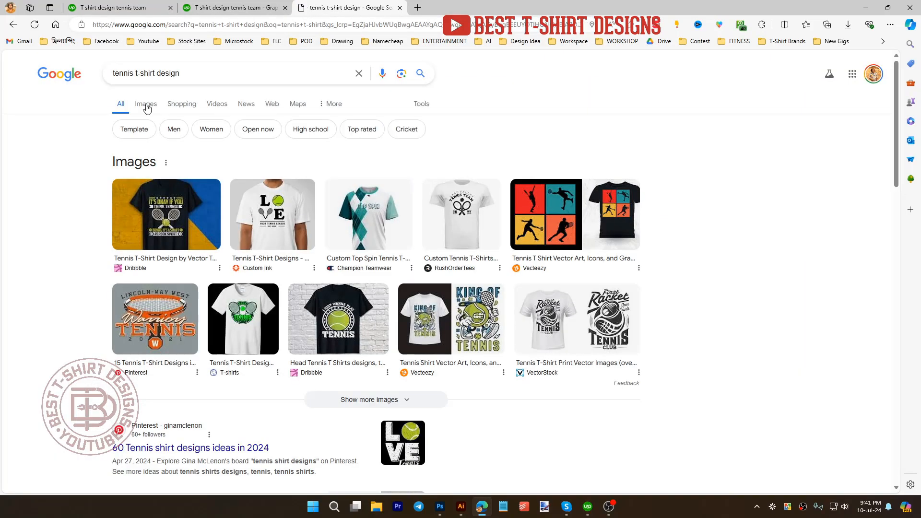
{"action": "left_click", "coordinate": [145, 106]}
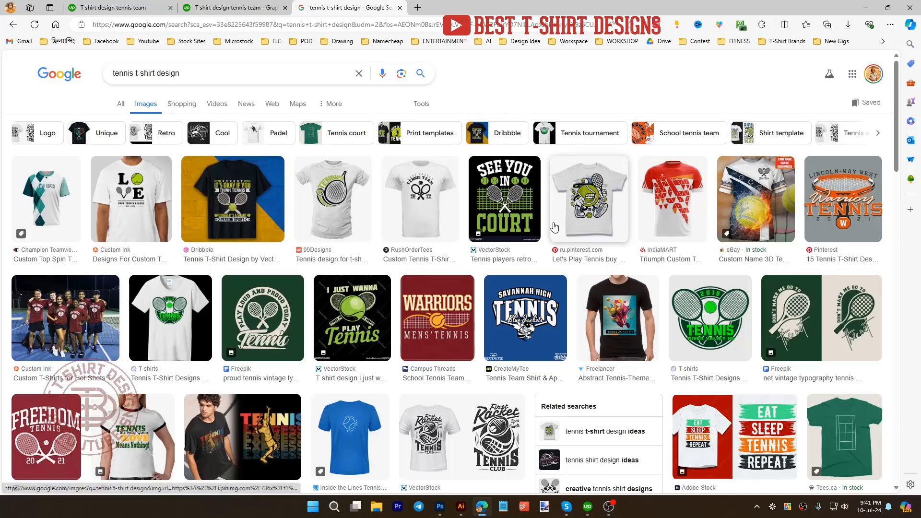
Step: Browse the image results, open the Cougar Tennis shirt by IZA Design and copy its preview image
{"action": "scroll", "coordinate": [554, 227], "scroll_direction": "down", "scroll_amount": 1}
{"action": "scroll", "coordinate": [554, 227], "scroll_direction": "down", "scroll_amount": 3}
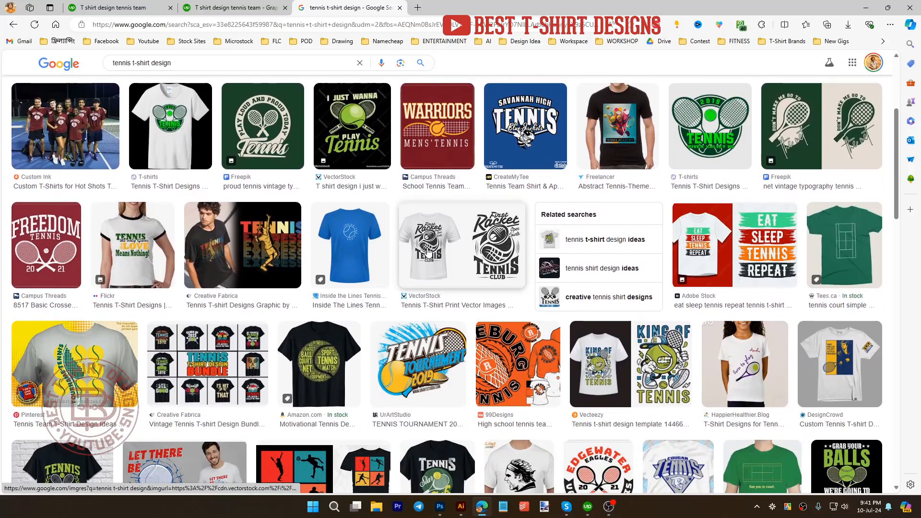
{"action": "scroll", "coordinate": [429, 252], "scroll_direction": "down", "scroll_amount": 3}
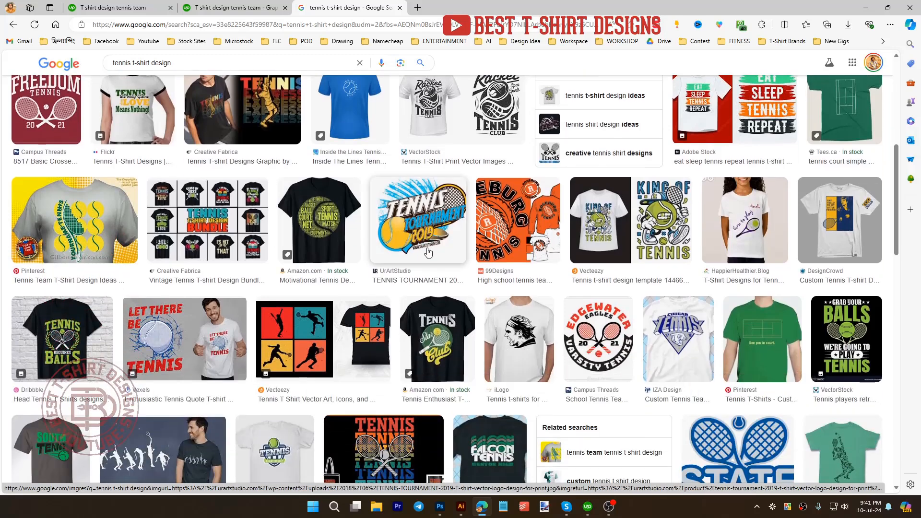
{"action": "scroll", "coordinate": [429, 252], "scroll_direction": "down", "scroll_amount": 1}
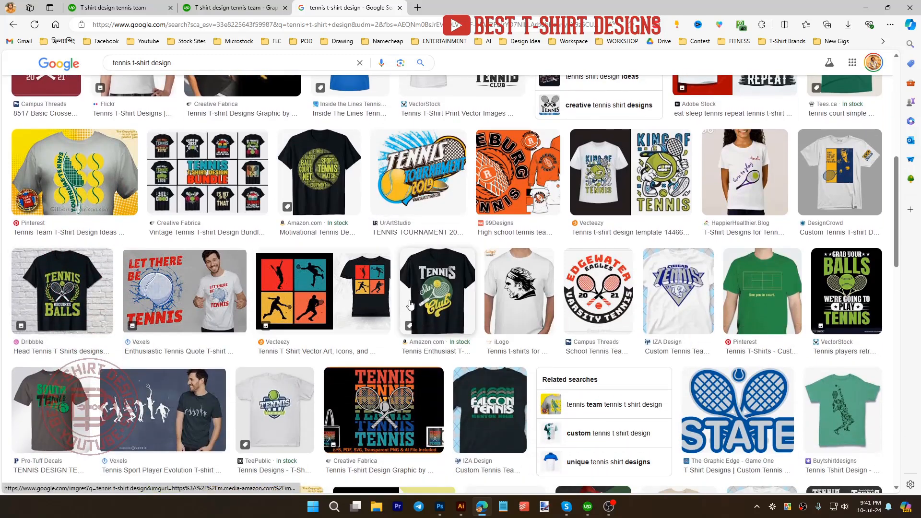
{"action": "left_click", "coordinate": [677, 275]}
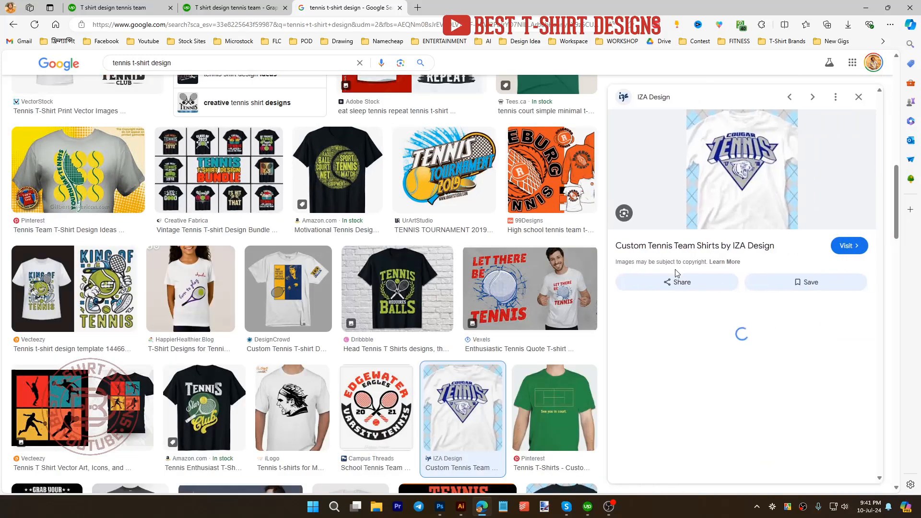
{"action": "right_click", "coordinate": [744, 146]}
{"action": "left_click", "coordinate": [768, 308]}
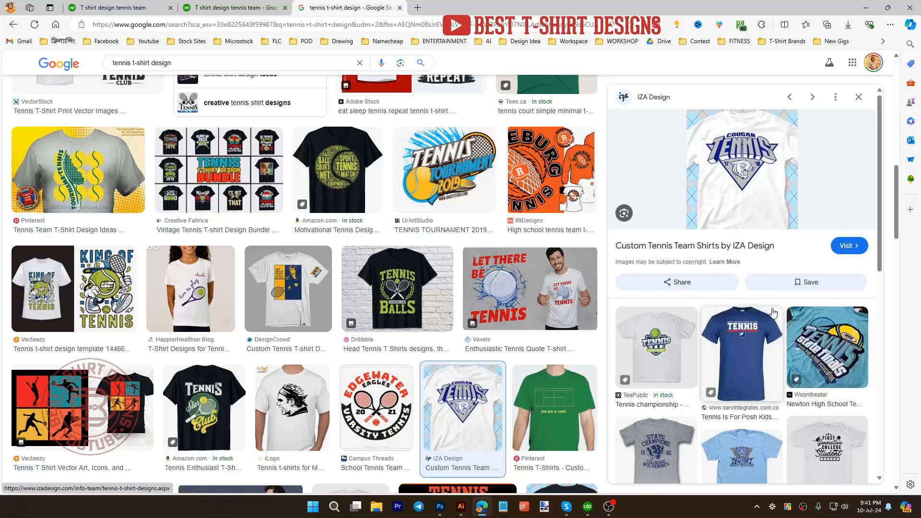
Step: Switch to Illustrator, paste the Cougar Tennis shirt image and place it in the empty area beside the DEL RIO design
{"action": "left_click", "coordinate": [460, 506]}
{"action": "key", "text": "ctrl+v"}
{"action": "left_click_drag", "start_coordinate": [447, 289], "coordinate": [574, 240]}
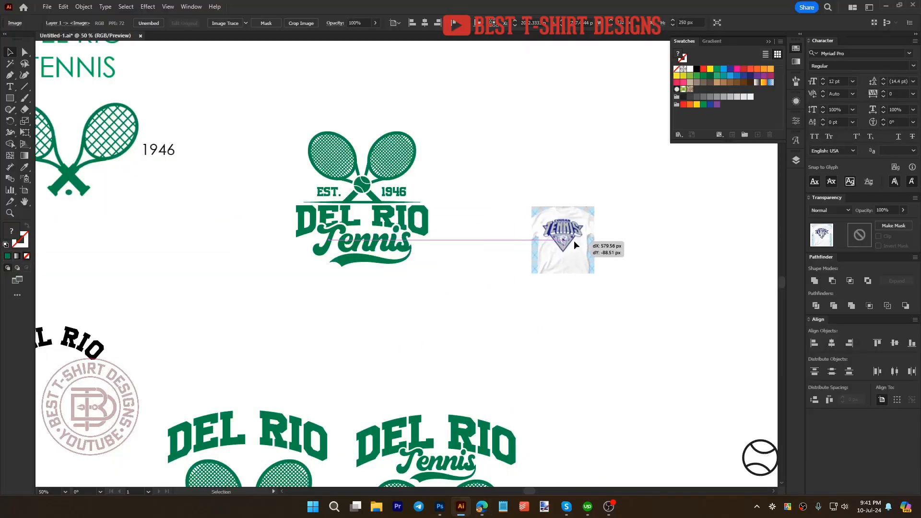
Step: Return to the browser and examine more shirt references, including the SENIORS, North Carolina and Edgewater Eagles designs and their related images
{"action": "left_click", "coordinate": [483, 506]}
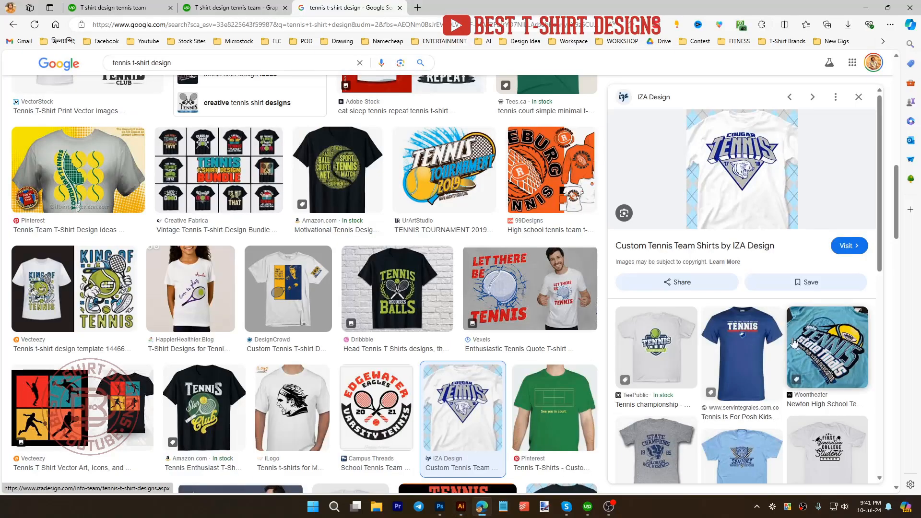
{"action": "scroll", "coordinate": [744, 340], "scroll_direction": "down", "scroll_amount": 1}
{"action": "scroll", "coordinate": [744, 340], "scroll_direction": "down", "scroll_amount": 5}
{"action": "left_click", "coordinate": [741, 247]}
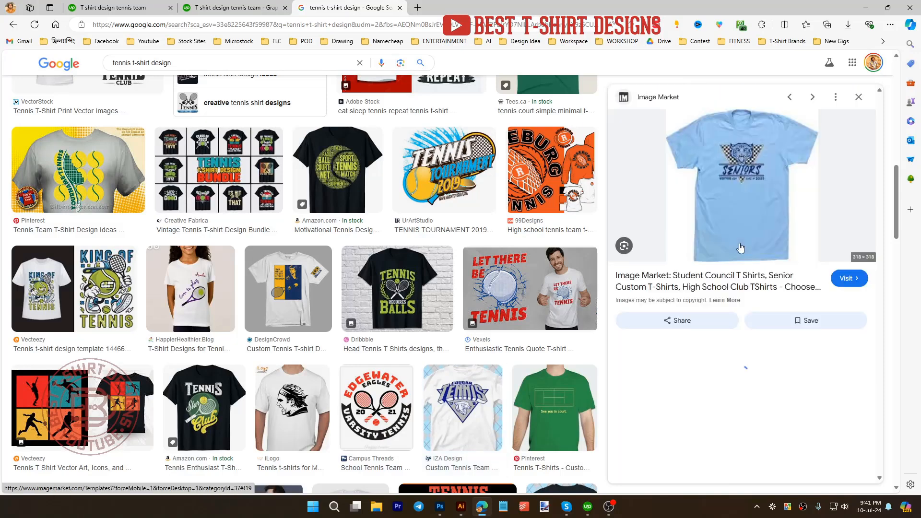
{"action": "scroll", "coordinate": [723, 233], "scroll_direction": "down", "scroll_amount": 3}
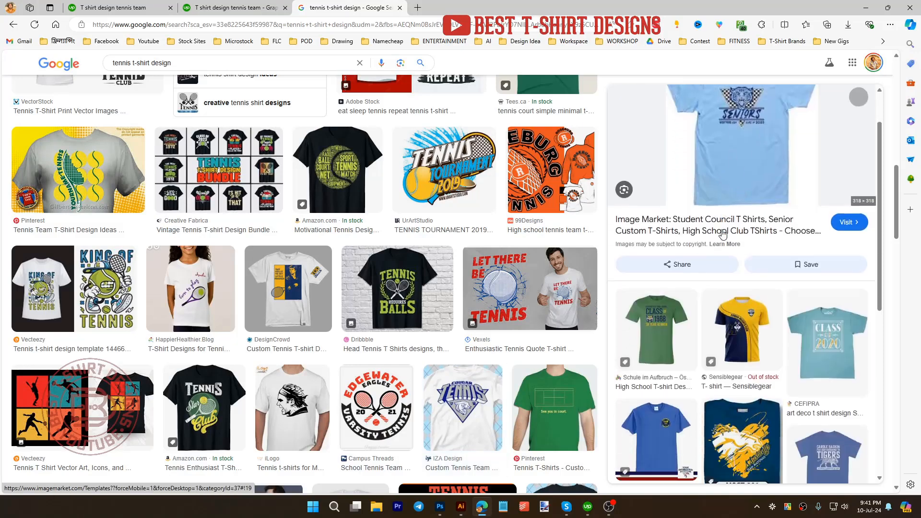
{"action": "scroll", "coordinate": [739, 192], "scroll_direction": "up", "scroll_amount": 2}
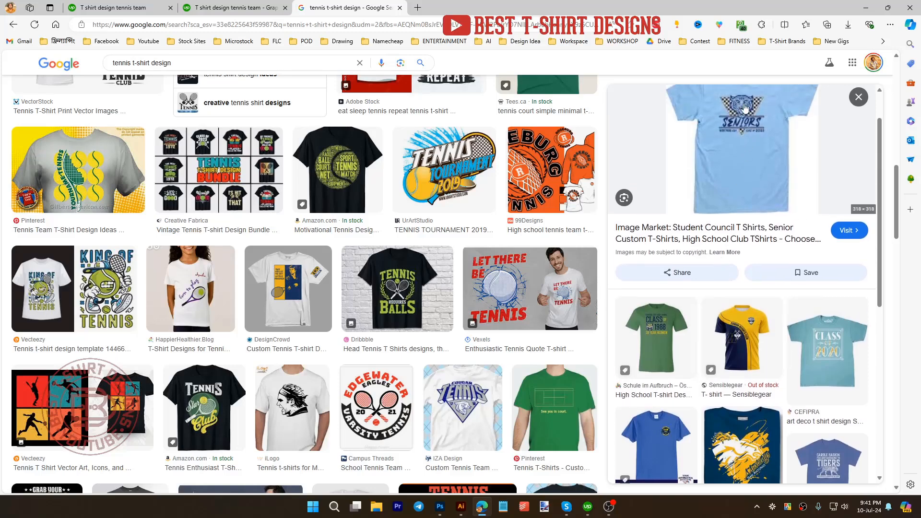
{"action": "scroll", "coordinate": [777, 253], "scroll_direction": "down", "scroll_amount": 6}
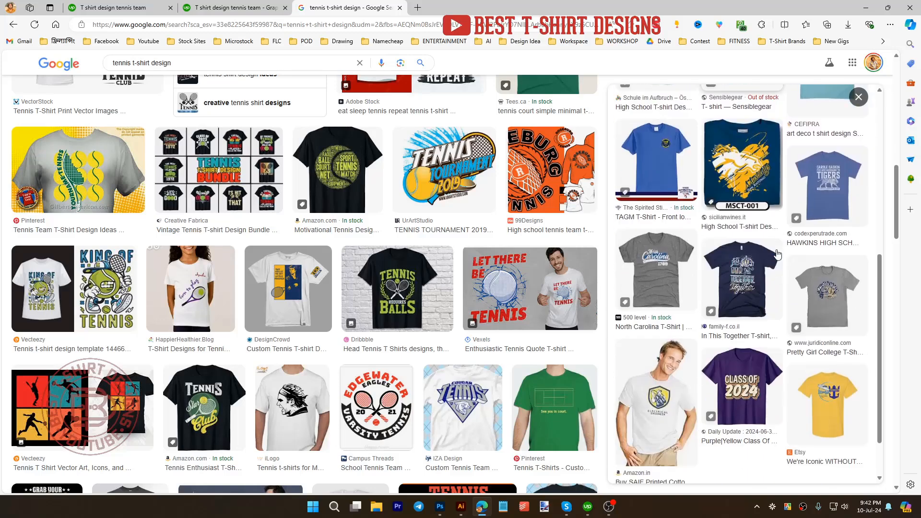
{"action": "left_click", "coordinate": [669, 270]}
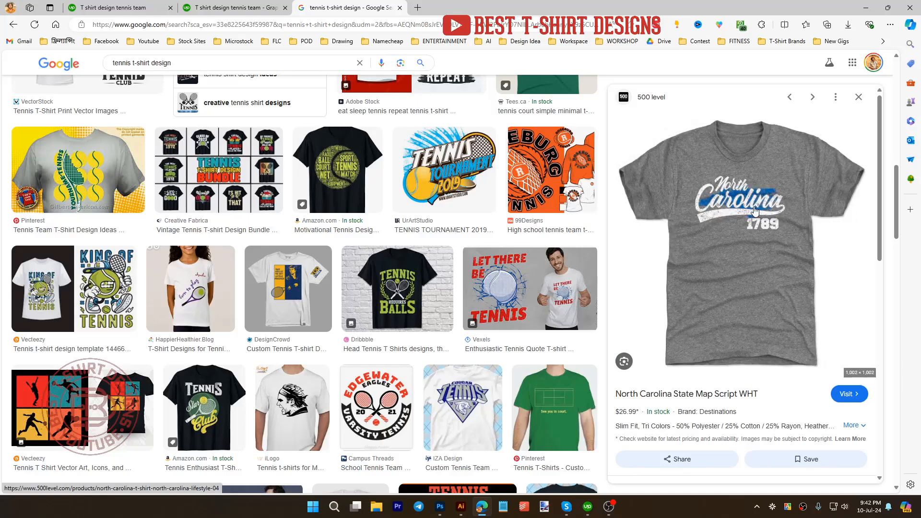
{"action": "scroll", "coordinate": [387, 323], "scroll_direction": "down", "scroll_amount": 2}
{"action": "left_click", "coordinate": [387, 322]}
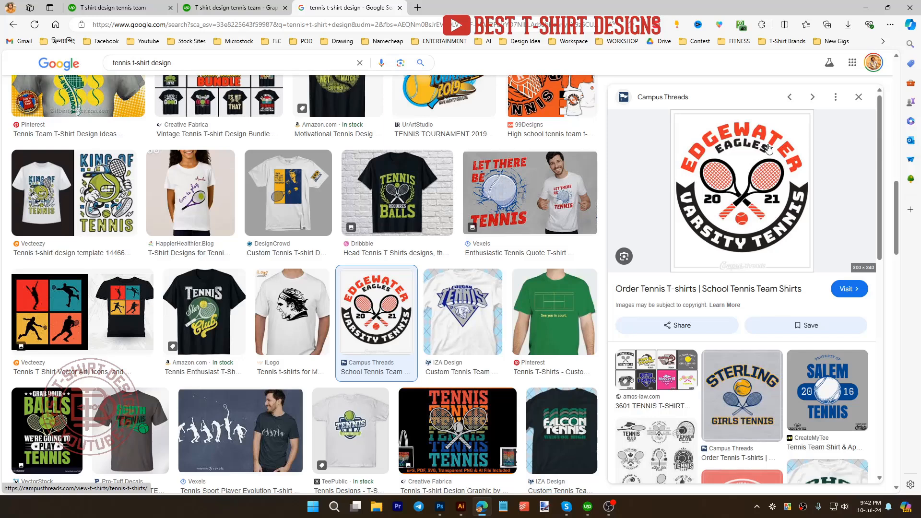
{"action": "scroll", "coordinate": [742, 242], "scroll_direction": "down", "scroll_amount": 4}
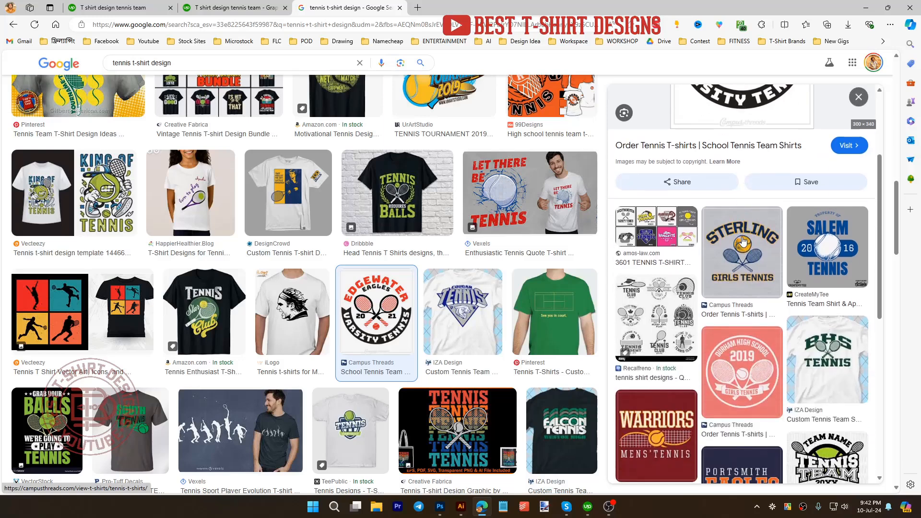
{"action": "scroll", "coordinate": [742, 242], "scroll_direction": "down", "scroll_amount": 2}
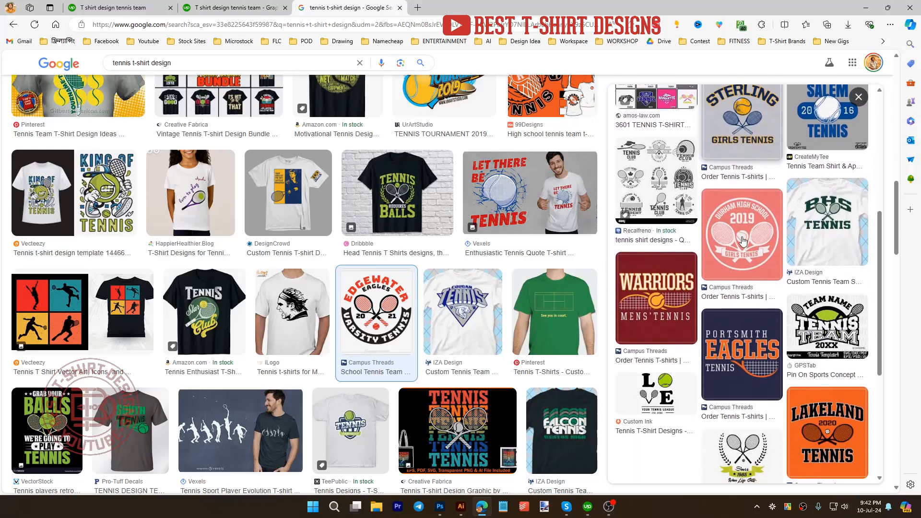
Step: Open the TEAM NAME Tennis Team 20XX template image, copy it and paste it into the Illustrator document
{"action": "left_click", "coordinate": [827, 331]}
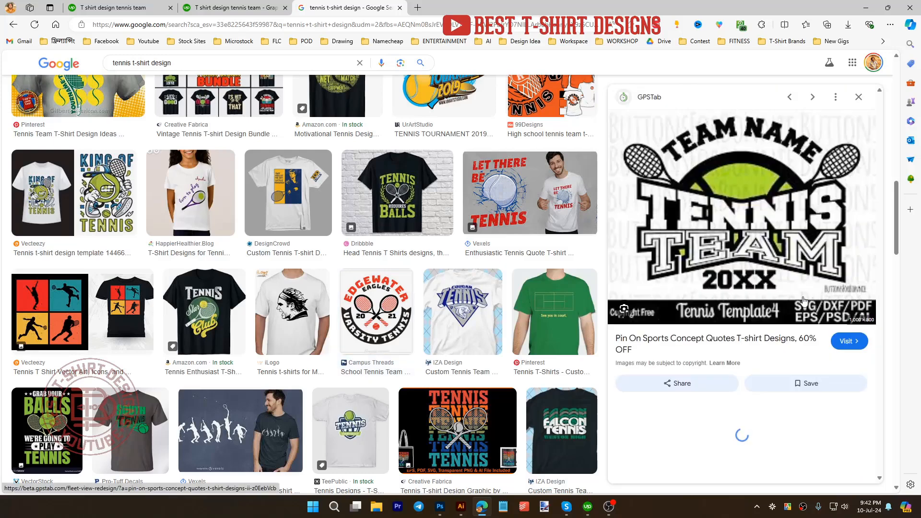
{"action": "right_click", "coordinate": [718, 179]}
{"action": "left_click", "coordinate": [758, 307]}
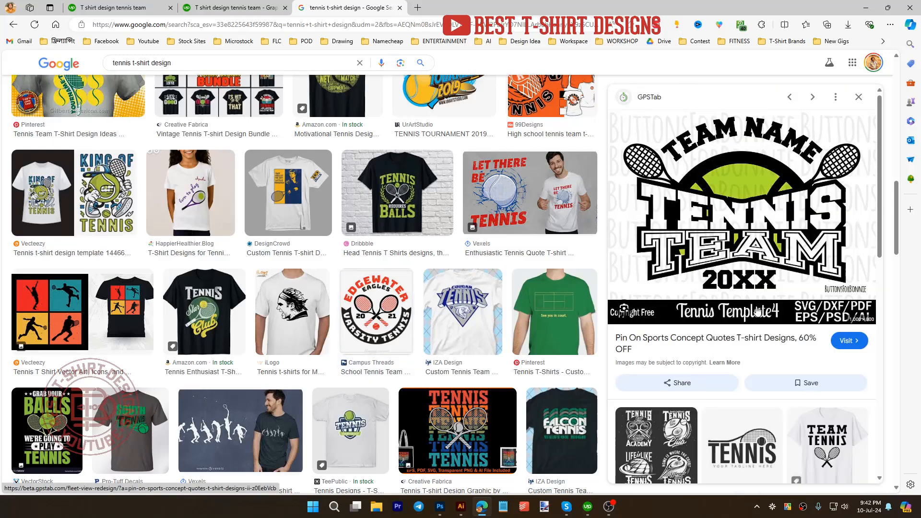
{"action": "left_click", "coordinate": [460, 506]}
{"action": "key", "text": "ctrl+v"}
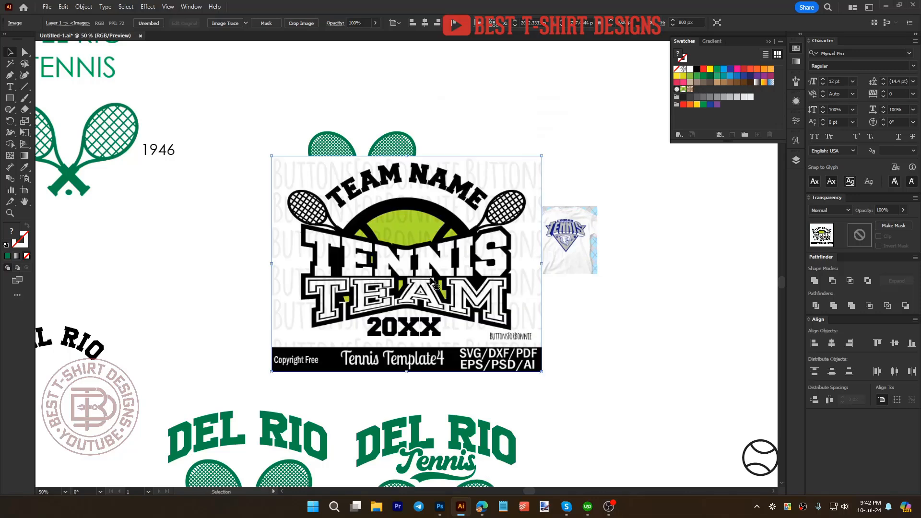
Step: Scale down the Tennis Team template image and place it directly beside the Cougar Tennis shirt image
{"action": "left_click_drag", "start_coordinate": [604, 268], "coordinate": [703, 251]}
{"action": "left_click", "coordinate": [531, 262]}
{"action": "left_click_drag", "start_coordinate": [532, 261], "coordinate": [349, 262]}
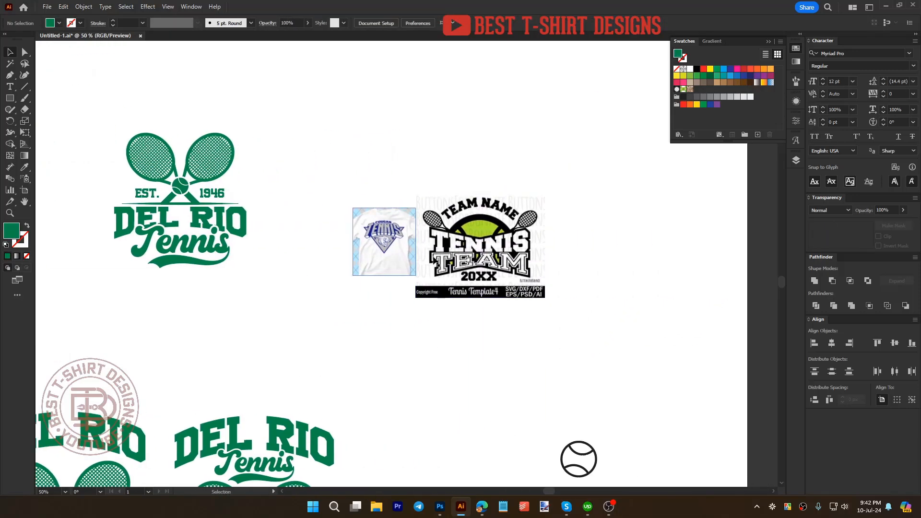
{"action": "left_click_drag", "start_coordinate": [497, 259], "coordinate": [421, 229]}
{"action": "left_click", "coordinate": [424, 249]}
Step: Move the Tennis Team template away from the Cougar Tennis shirt and enlarge the shirt image, leaving a gap between them
{"action": "scroll", "coordinate": [411, 243], "scroll_direction": "up", "scroll_amount": 2}
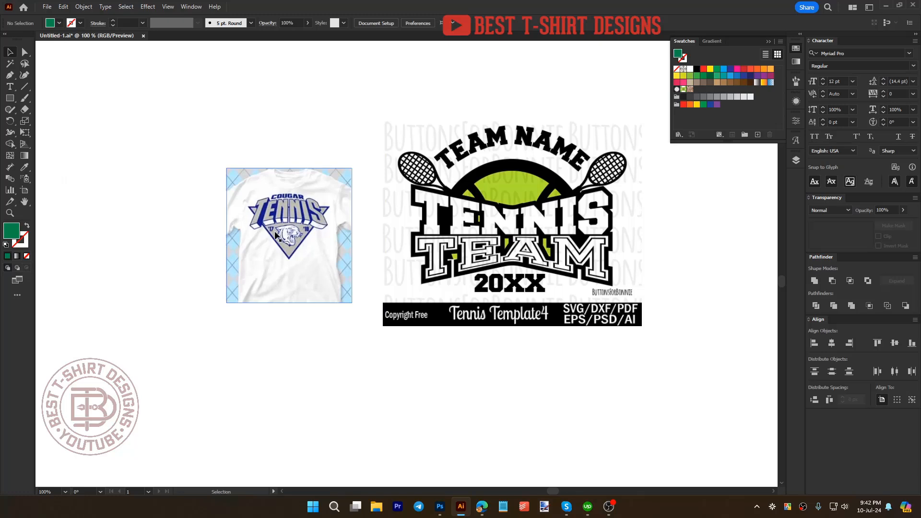
{"action": "scroll", "coordinate": [480, 252], "scroll_direction": "down", "scroll_amount": 1}
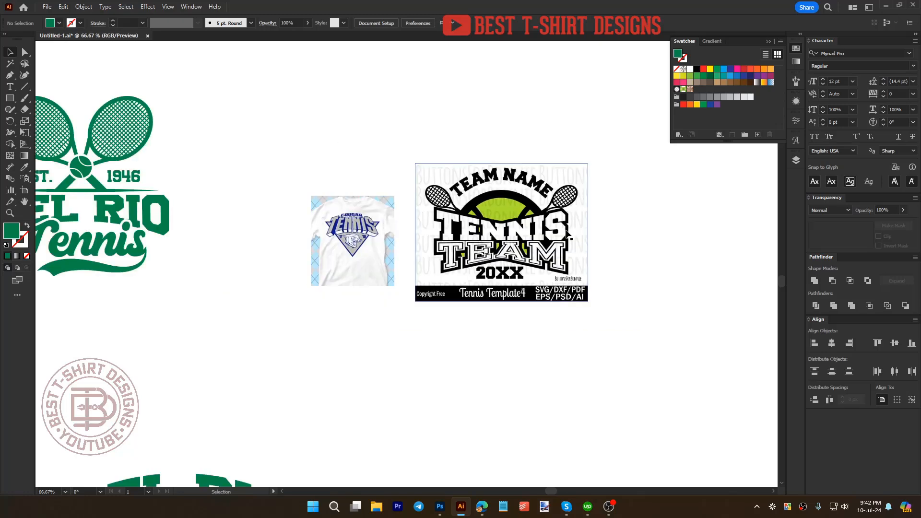
{"action": "left_click_drag", "start_coordinate": [486, 254], "coordinate": [577, 253]}
{"action": "left_click_drag", "start_coordinate": [354, 245], "coordinate": [371, 223]}
{"action": "left_click", "coordinate": [414, 236]}
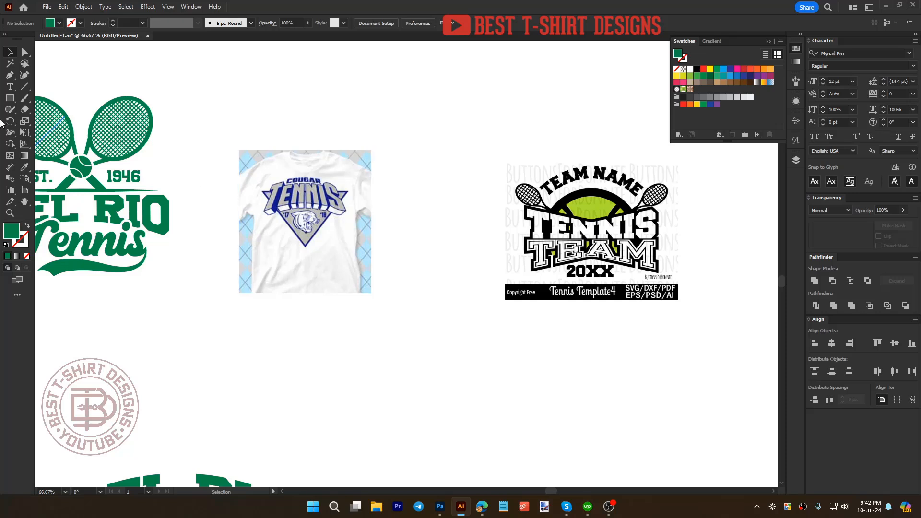
Step: Draw a green hexagon about 283 px wide and 327 px high between the two reference images with the Polygon tool
{"action": "left_click_drag", "start_coordinate": [10, 99], "coordinate": [57, 131]}
{"action": "mouse_move", "coordinate": [438, 208]}
{"action": "left_mouse_down"}
{"action": "mouse_move", "coordinate": [497, 208]}
{"action": "mouse_move", "coordinate": [451, 274]}
{"action": "left_mouse_up"}
{"action": "key", "text": "v"}
{"action": "key", "text": "a"}
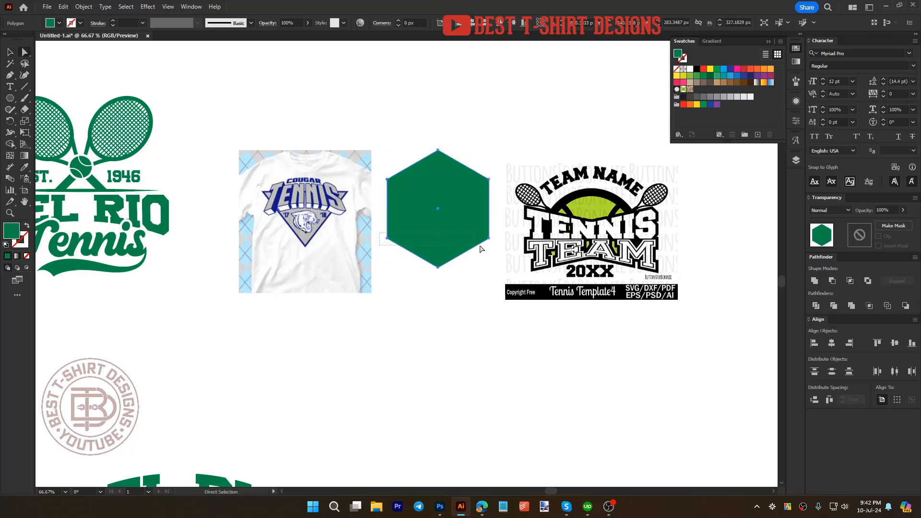
Step: Curve the green hexagon's two lower side corners to form a shield and lower its top point slightly
{"action": "left_click_drag", "start_coordinate": [480, 247], "coordinate": [368, 178]}
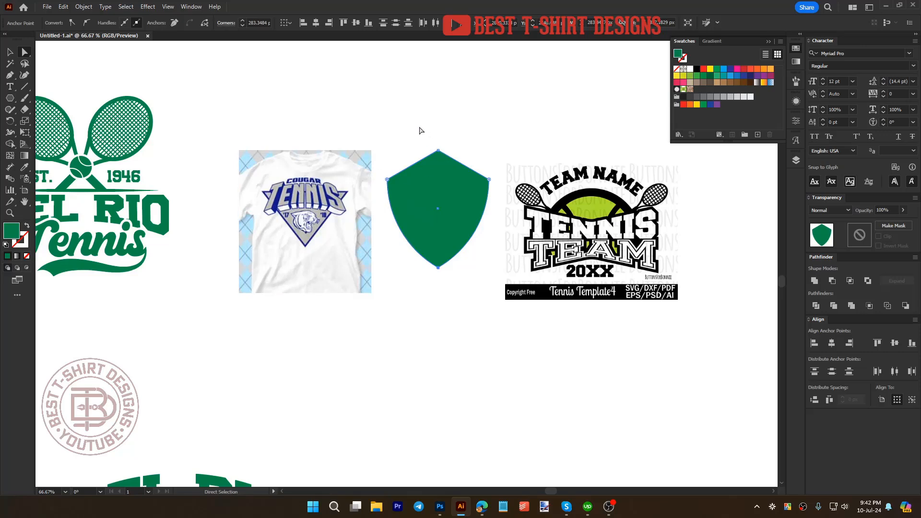
{"action": "left_click_drag", "start_coordinate": [420, 130], "coordinate": [453, 157]}
{"action": "key", "text": "shift+Down"}
{"action": "key", "text": "shift+Down"}
{"action": "key", "text": "shift+Down"}
{"action": "key", "text": "shift+Down"}
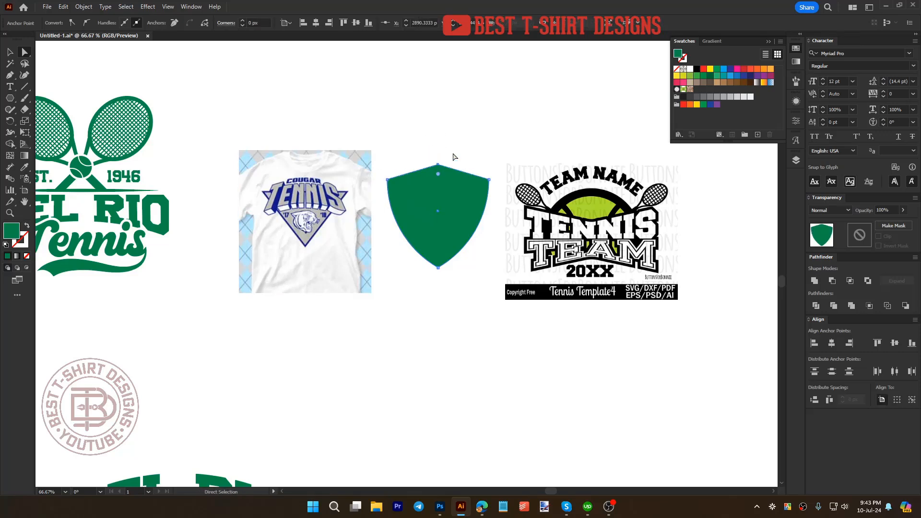
{"action": "key", "text": "Up"}
{"action": "key", "text": "Up"}
{"action": "key", "text": "Up"}
{"action": "key", "text": "Up"}
{"action": "key", "text": "v"}
{"action": "left_click", "coordinate": [453, 152]}
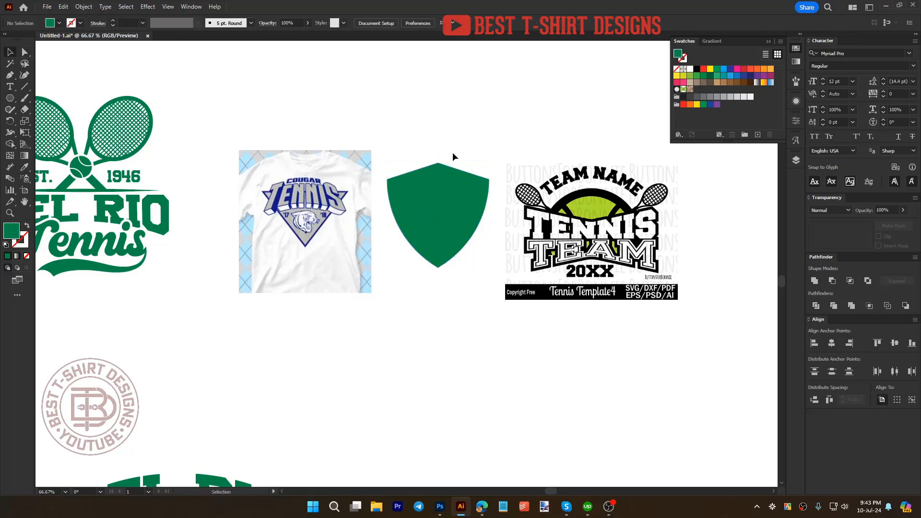
Step: Space the Tennis Team template and the shield further apart, and swap the shield's fill to a 10 pt green stroke
{"action": "left_click_drag", "start_coordinate": [447, 213], "coordinate": [643, 252]}
{"action": "left_click_drag", "start_coordinate": [416, 228], "coordinate": [462, 235]}
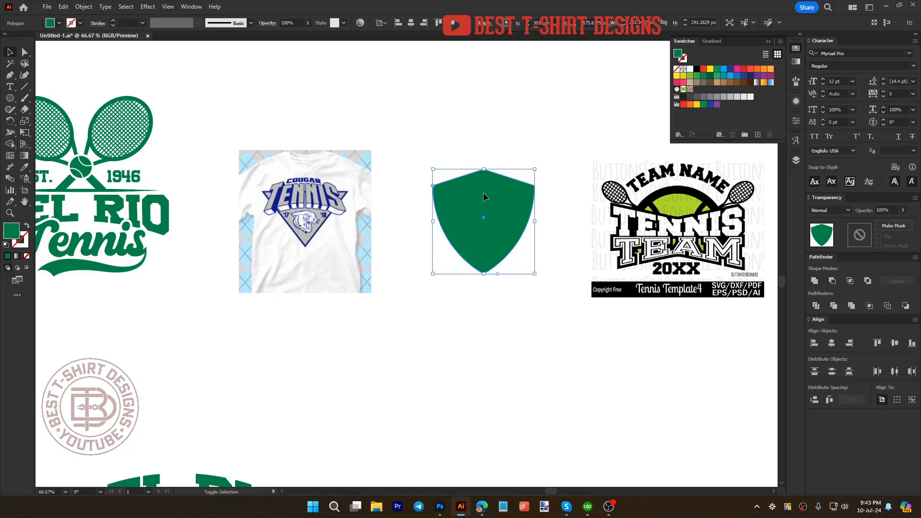
{"action": "key", "text": "shift+x"}
{"action": "scroll", "coordinate": [126, 21], "scroll_direction": "up", "scroll_amount": 9}
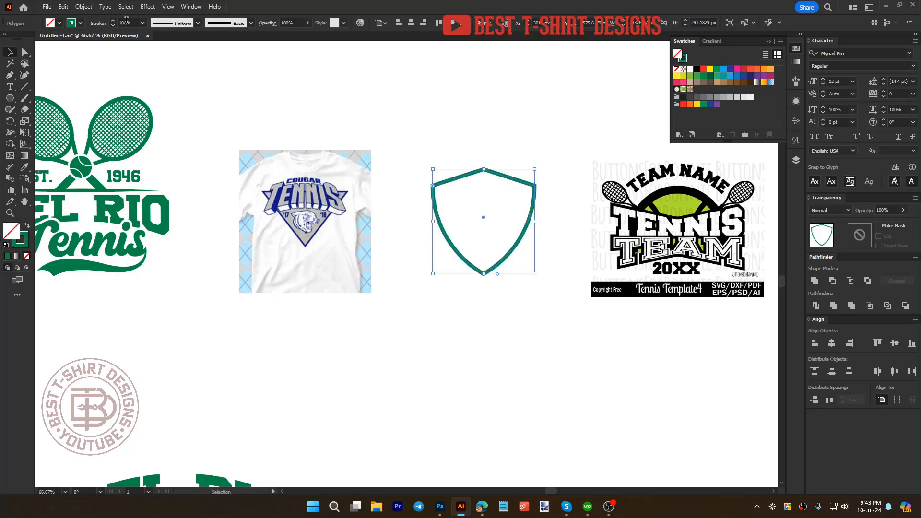
Step: Raise the top anchor point of the shield outline to make its peak steeper
{"action": "key", "text": "a"}
{"action": "left_click_drag", "start_coordinate": [473, 152], "coordinate": [487, 181]}
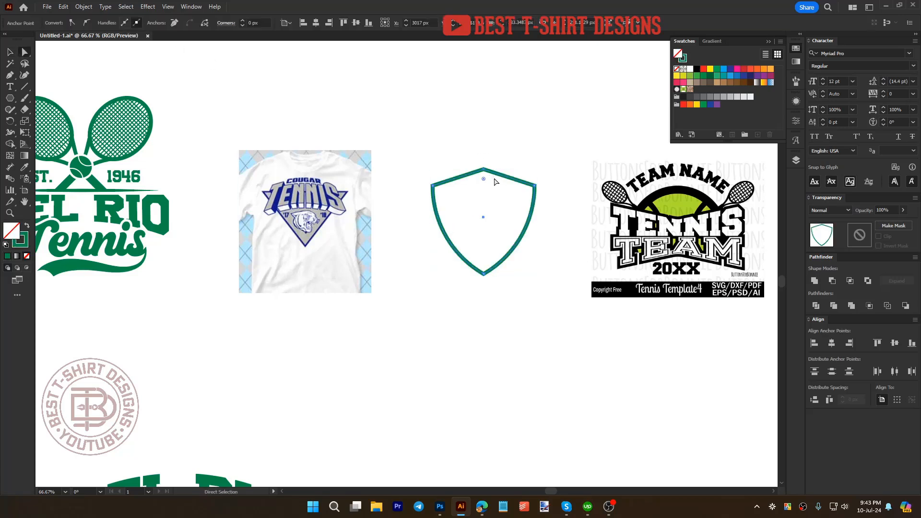
{"action": "key", "text": "v"}
{"action": "left_click", "coordinate": [511, 160]}
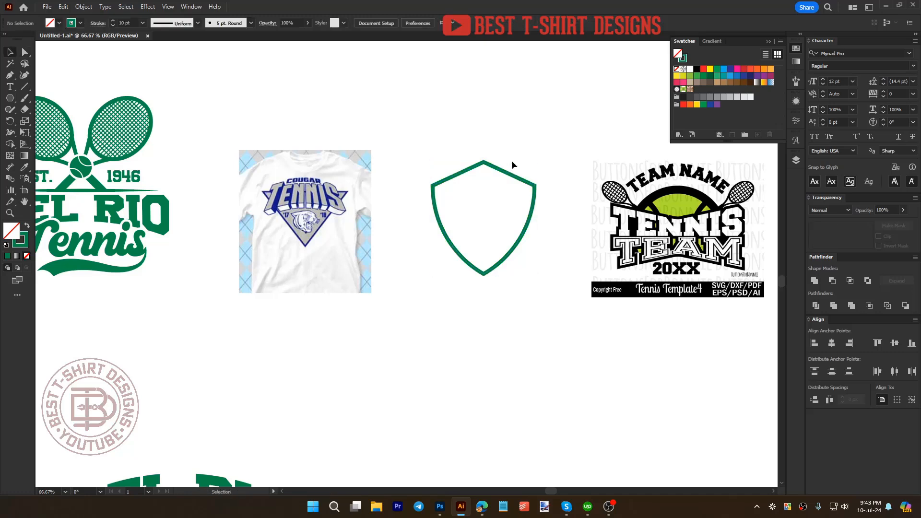
Step: Offset the shield's path outward by 13 px with mitered joins to add a second outline
{"action": "left_click", "coordinate": [508, 174]}
{"action": "scroll", "coordinate": [506, 173], "scroll_direction": "up", "scroll_amount": 3}
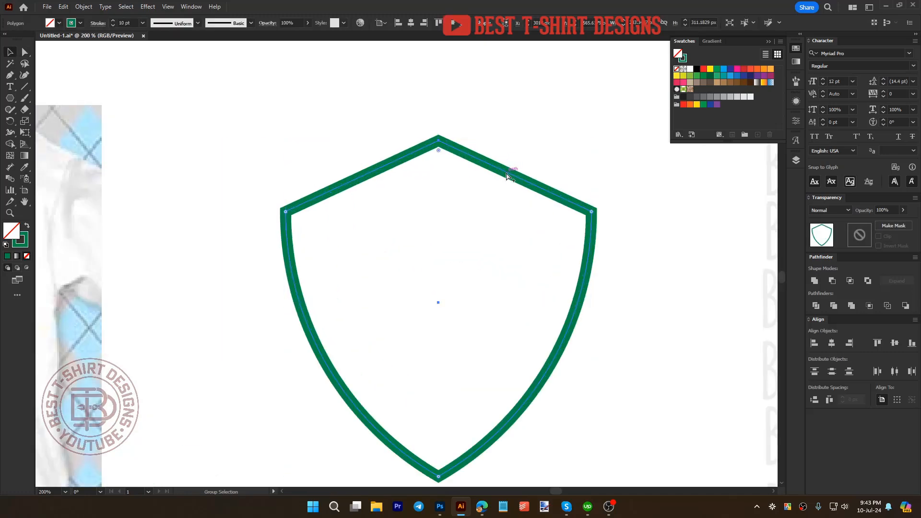
{"action": "key", "text": "v"}
{"action": "left_click", "coordinate": [84, 6]}
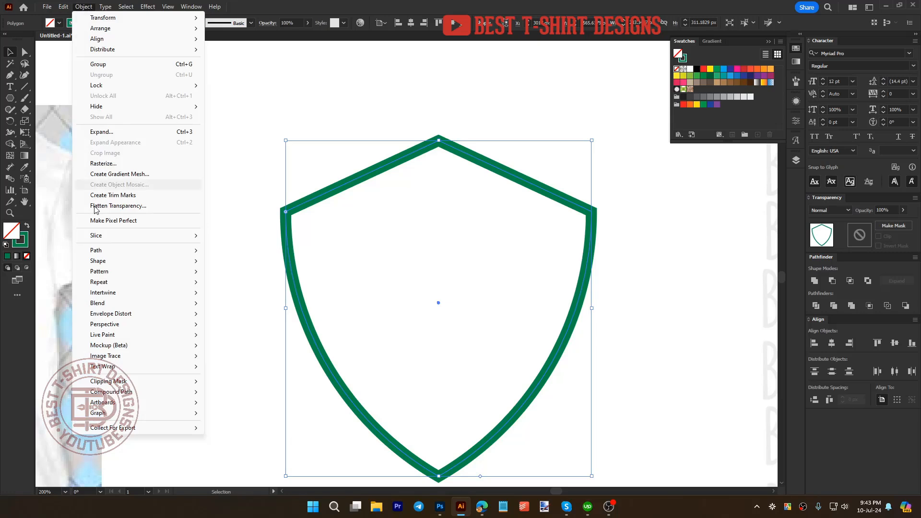
{"action": "mouse_move", "coordinate": [109, 252]}
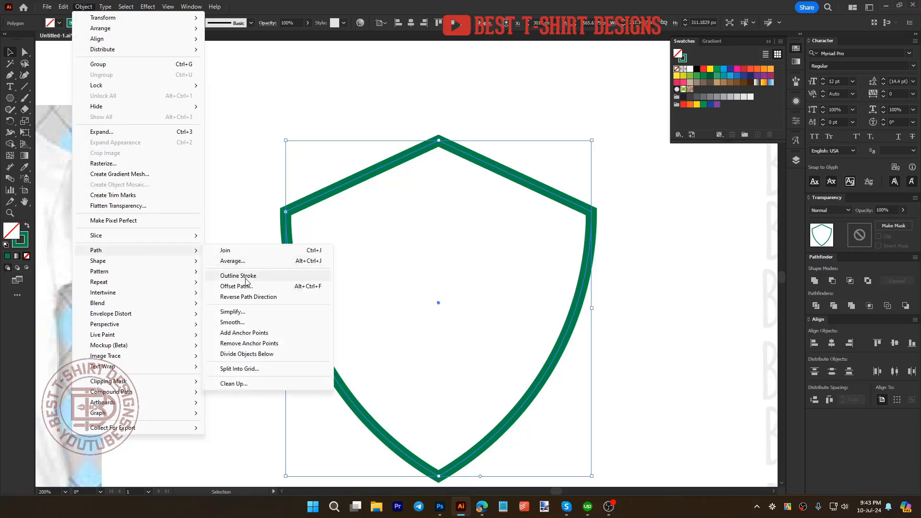
{"action": "left_click", "coordinate": [316, 286]}
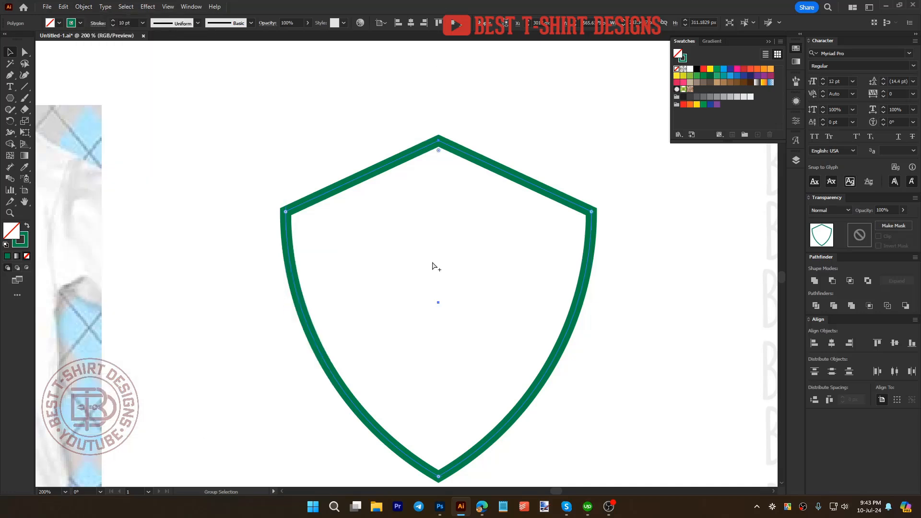
{"action": "key", "text": "Up"}
{"action": "key", "text": "Up"}
{"action": "key", "text": "Up"}
{"action": "key", "text": "Up"}
{"action": "key", "text": "Up"}
{"action": "key", "text": "Up"}
{"action": "key", "text": "Up"}
{"action": "key", "text": "Up"}
{"action": "key", "text": "Up"}
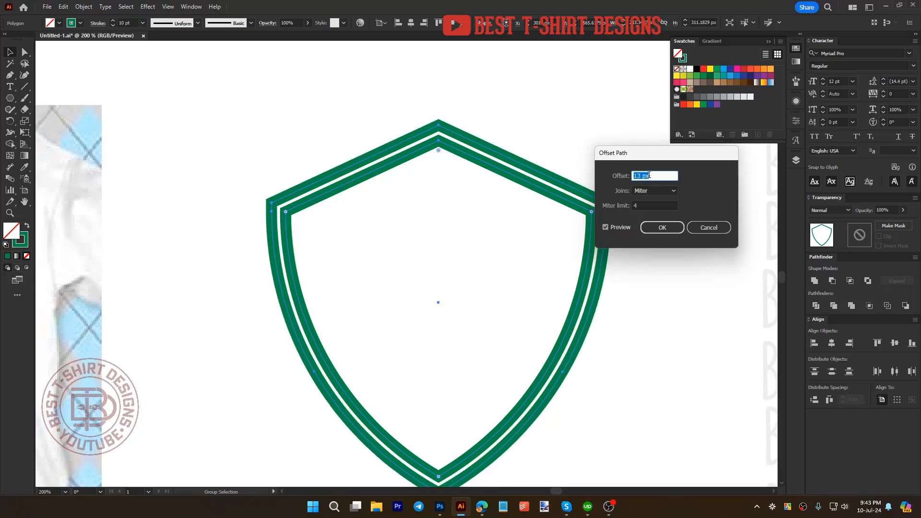
{"action": "left_click", "coordinate": [650, 227]}
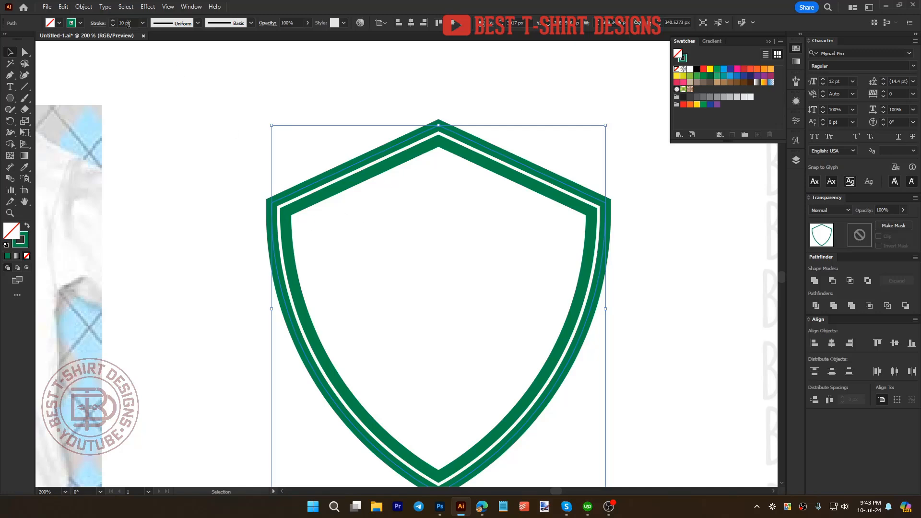
Step: Thin the outer shield outline to a 6 pt stroke and group it with the inner outline
{"action": "scroll", "coordinate": [128, 24], "scroll_direction": "down", "scroll_amount": 4}
{"action": "left_click", "coordinate": [410, 218]}
{"action": "scroll", "coordinate": [415, 207], "scroll_direction": "down", "scroll_amount": 1}
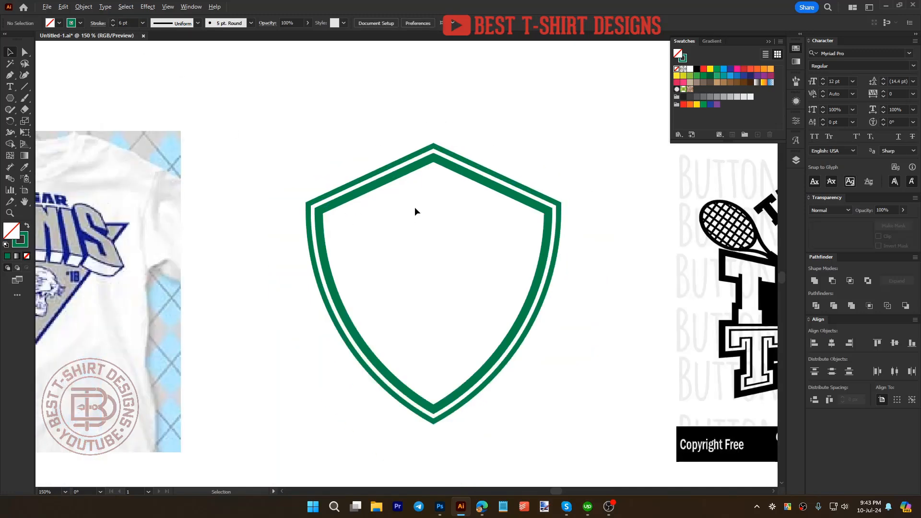
{"action": "scroll", "coordinate": [415, 206], "scroll_direction": "down", "scroll_amount": 1}
{"action": "left_click_drag", "start_coordinate": [392, 160], "coordinate": [451, 237]}
{"action": "key", "text": "ctrl+g"}
{"action": "left_click", "coordinate": [424, 231]}
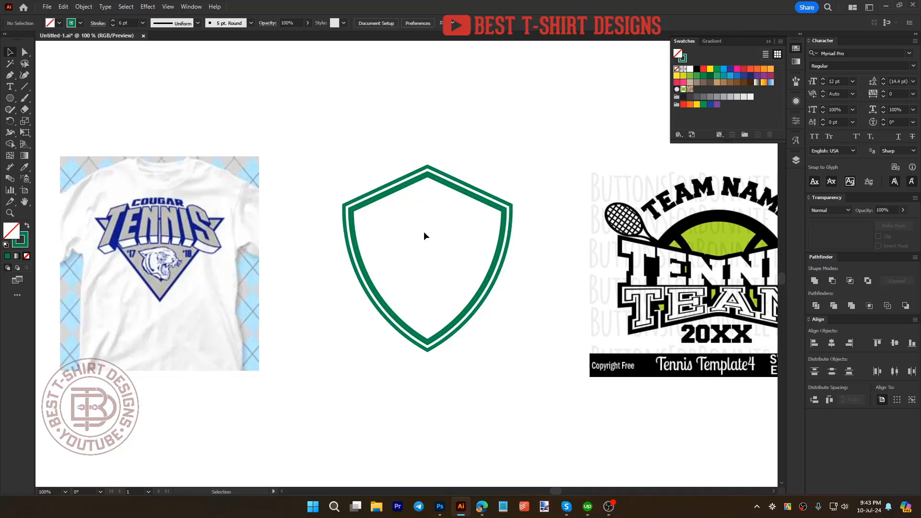
Step: Add the text TENNIS below the shield and scale it up to about 120 pt
{"action": "scroll", "coordinate": [424, 236], "scroll_direction": "down", "scroll_amount": 1}
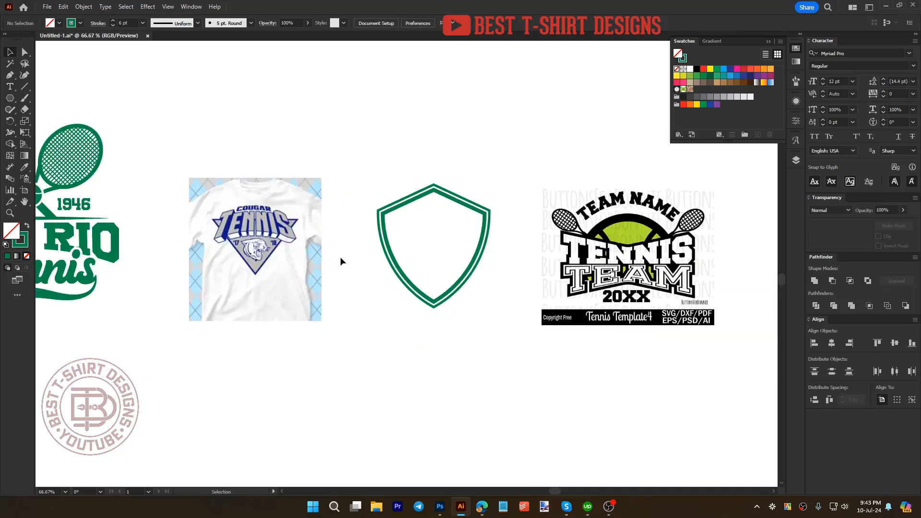
{"action": "scroll", "coordinate": [253, 230], "scroll_direction": "up", "scroll_amount": 1}
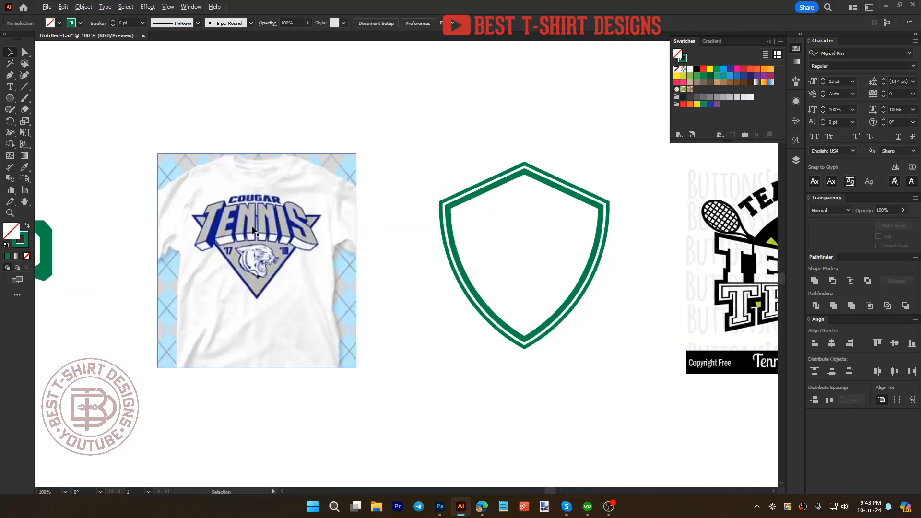
{"action": "scroll", "coordinate": [262, 226], "scroll_direction": "down", "scroll_amount": 1}
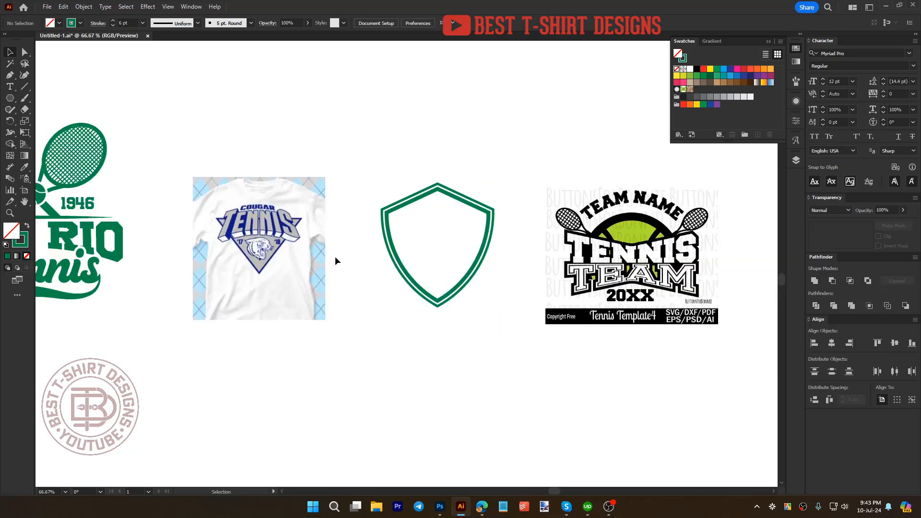
{"action": "scroll", "coordinate": [335, 256], "scroll_direction": "down", "scroll_amount": 1}
{"action": "scroll", "coordinate": [345, 260], "scroll_direction": "down", "scroll_amount": 1}
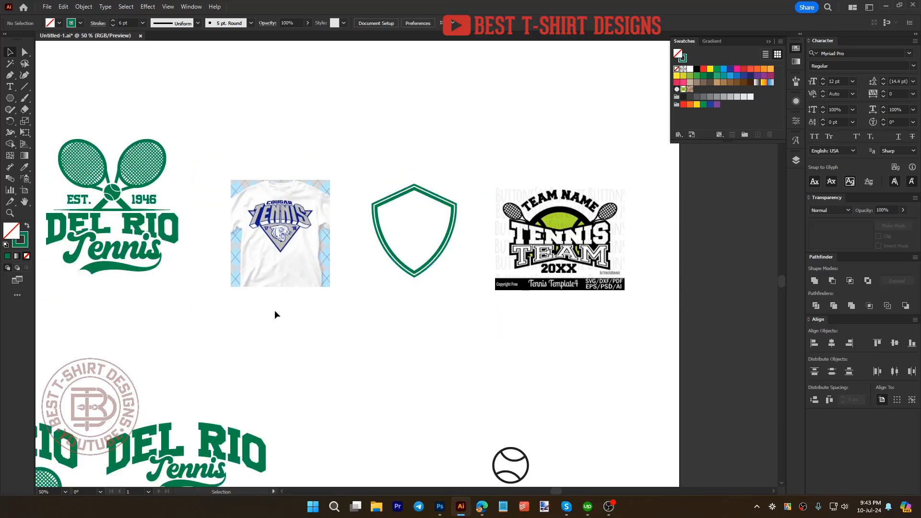
{"action": "key", "text": "t"}
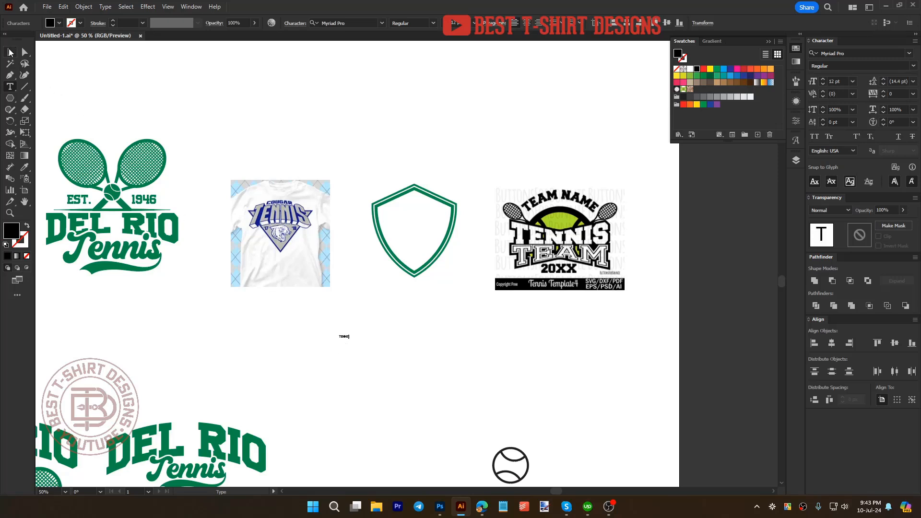
{"action": "key", "text": "Escape"}
{"action": "left_click_drag", "start_coordinate": [350, 341], "coordinate": [424, 336]}
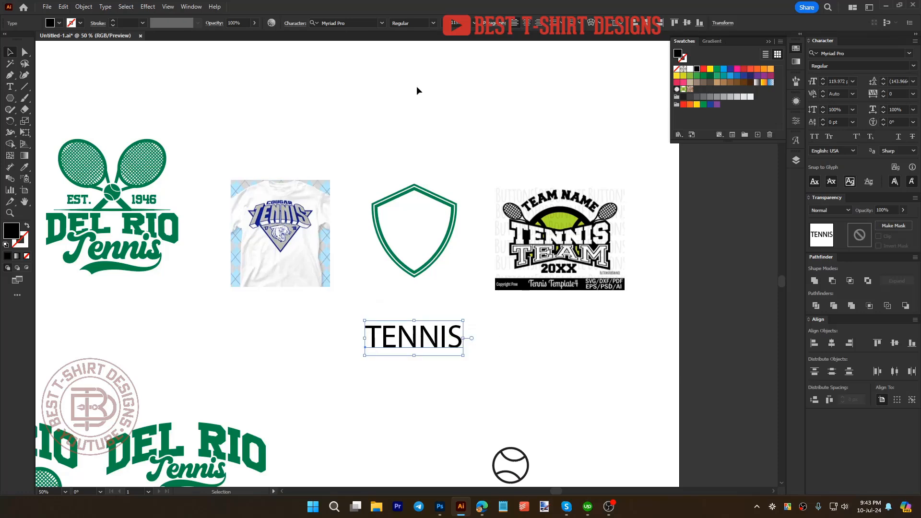
Step: Set the TENNIS text in the Anton font and enlarge it to about 195 pt
{"action": "left_click", "coordinate": [461, 128]}
{"action": "left_click_drag", "start_coordinate": [461, 128], "coordinate": [422, 169]}
{"action": "left_click", "coordinate": [377, 377]}
{"action": "left_click", "coordinate": [345, 23]}
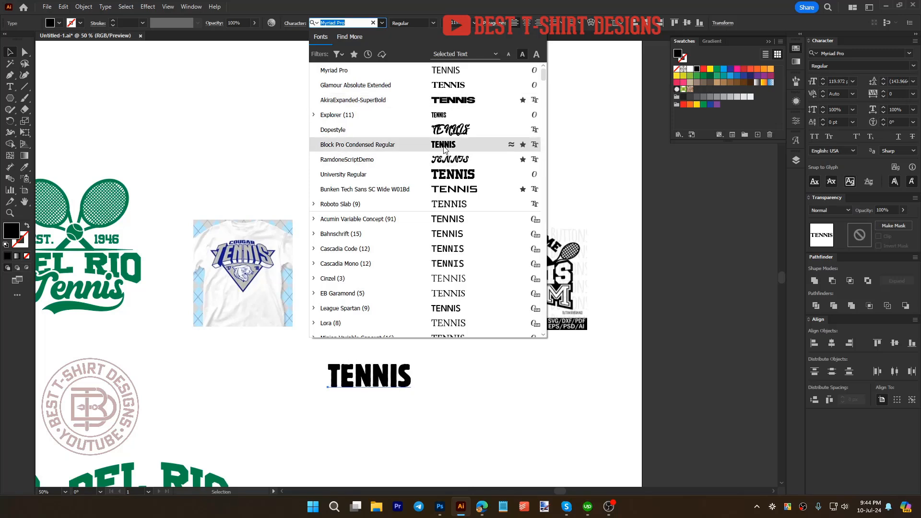
{"action": "type", "text": "ant"}
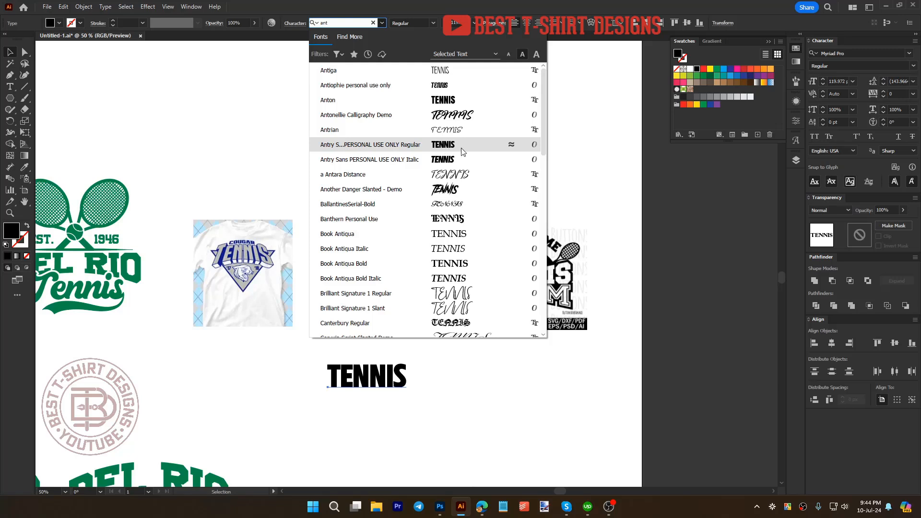
{"action": "left_click", "coordinate": [446, 100]}
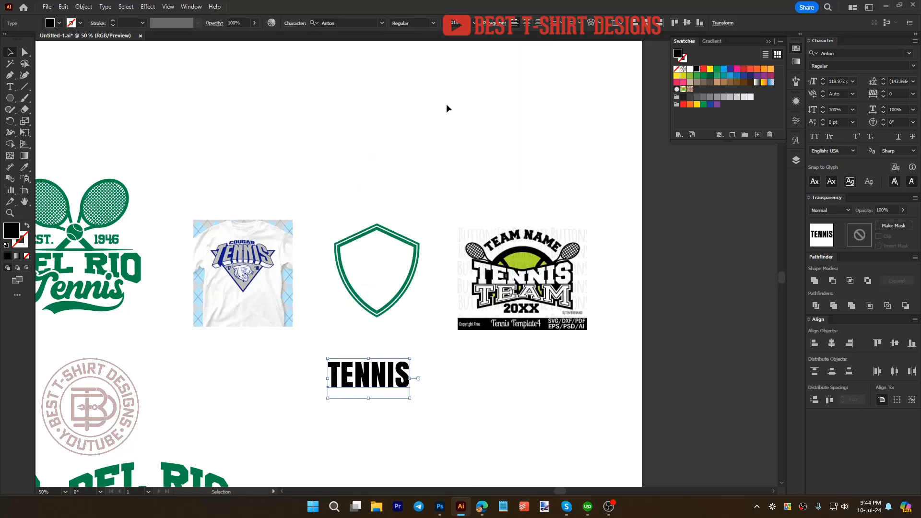
{"action": "left_click_drag", "start_coordinate": [410, 379], "coordinate": [435, 379]}
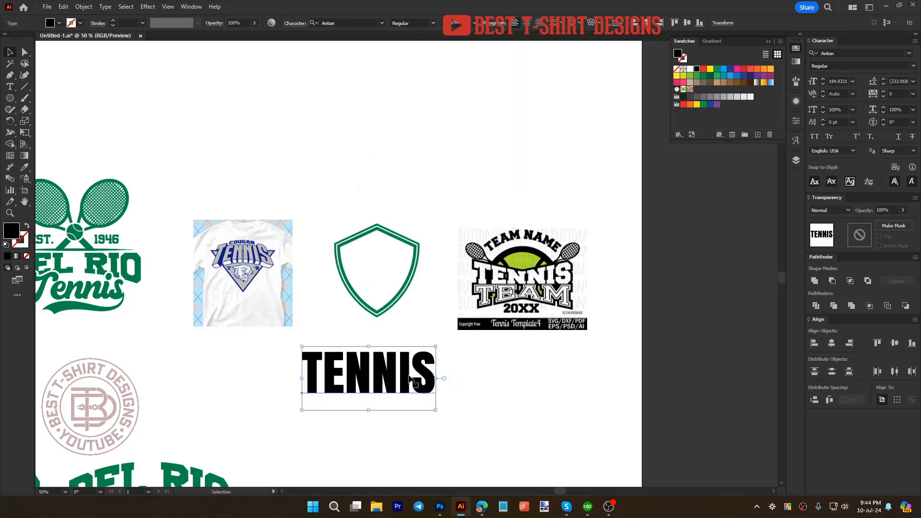
{"action": "scroll", "coordinate": [330, 359], "scroll_direction": "down", "scroll_amount": 3}
{"action": "scroll", "coordinate": [330, 343], "scroll_direction": "up", "scroll_amount": 1}
{"action": "left_click", "coordinate": [539, 308]}
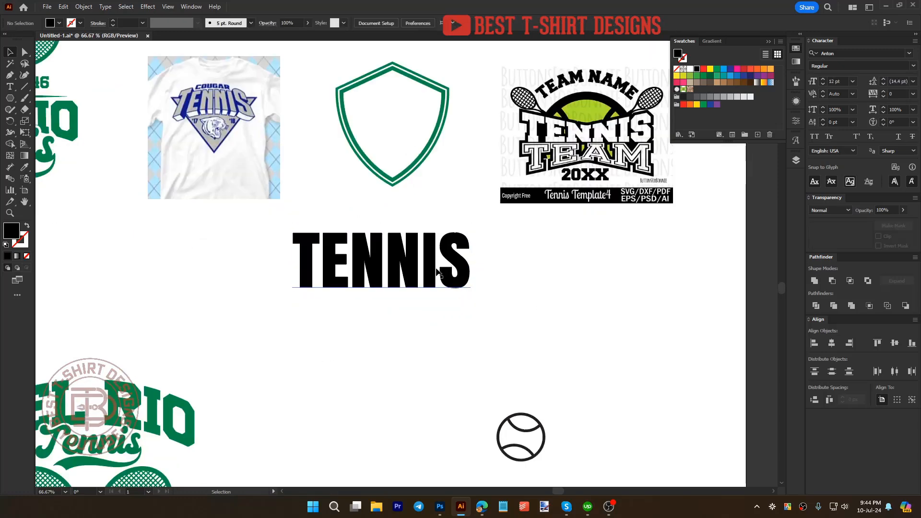
Step: Convert the TENNIS text to outlines
{"action": "left_click", "coordinate": [435, 288]}
{"action": "right_click", "coordinate": [435, 288]}
{"action": "left_click", "coordinate": [503, 280]}
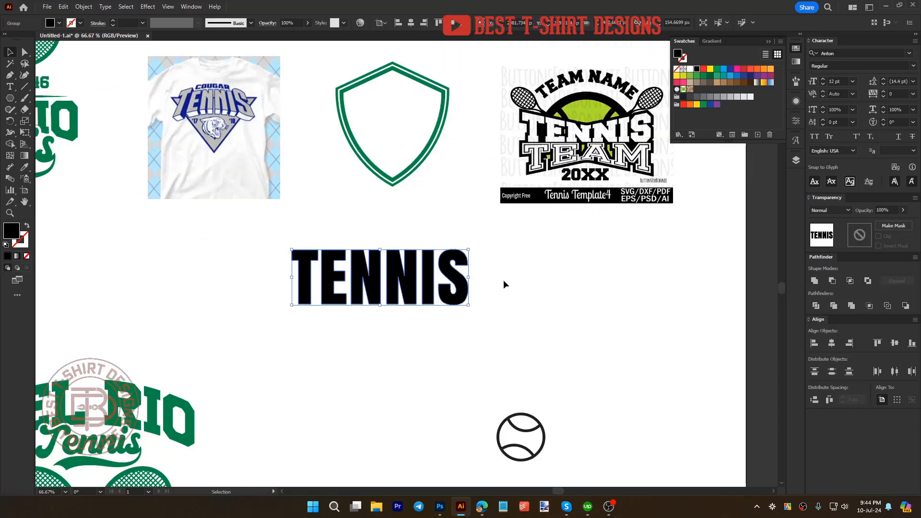
{"action": "left_click", "coordinate": [422, 288]}
{"action": "left_click", "coordinate": [394, 353]}
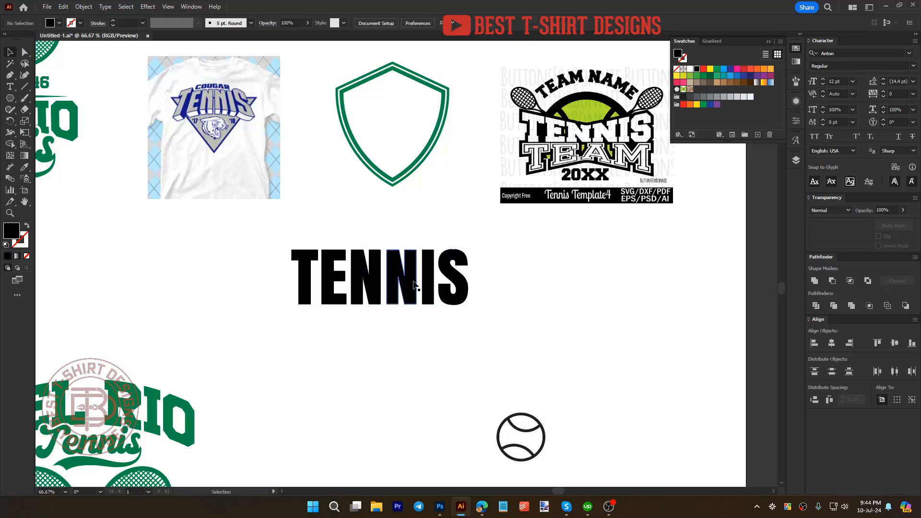
Step: Isolate the TENNIS group and enlarge its T and S above the other letters, keeping them on the common baseline
{"action": "double_click", "coordinate": [414, 284]}
{"action": "left_click", "coordinate": [464, 289]}
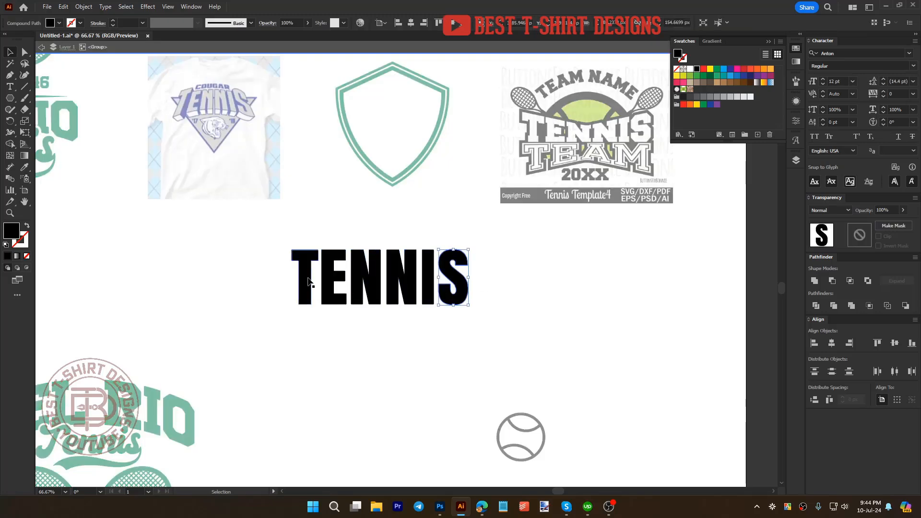
{"action": "left_click", "coordinate": [303, 281], "text": "shift"}
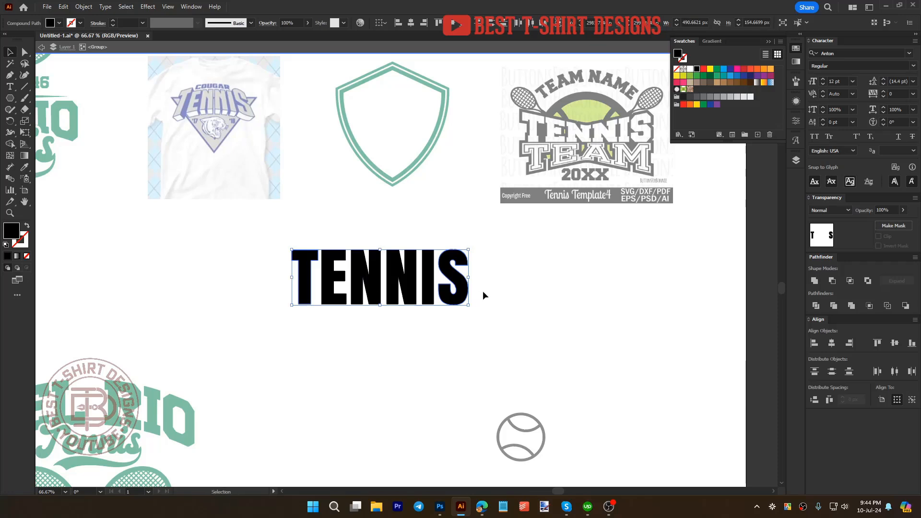
{"action": "mouse_move", "coordinate": [469, 278]}
{"action": "left_mouse_down"}
{"action": "mouse_move", "coordinate": [499, 278]}
{"action": "mouse_move", "coordinate": [464, 279]}
{"action": "left_mouse_up"}
{"action": "left_click", "coordinate": [525, 283]}
{"action": "left_click_drag", "start_coordinate": [290, 290], "coordinate": [311, 281]}
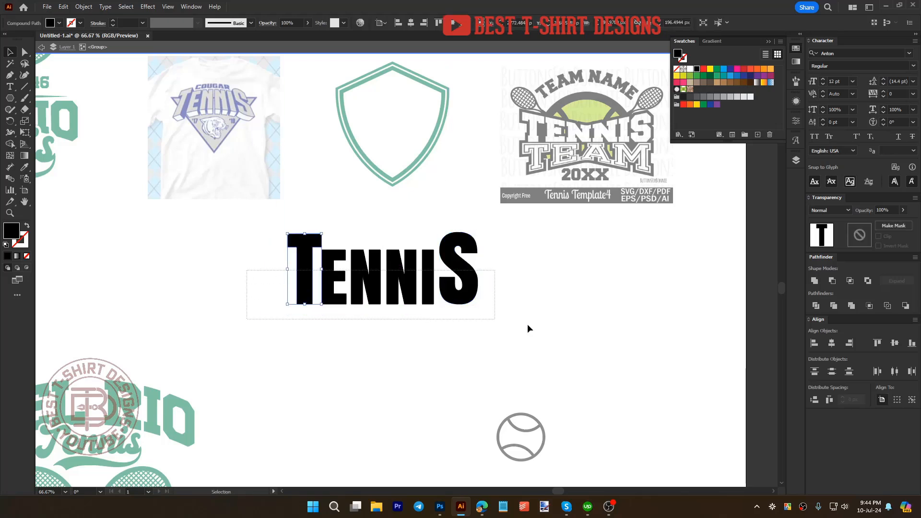
Step: Distribute all the TENNIS letters with equal horizontal spacing
{"action": "key", "text": "ctrl+a"}
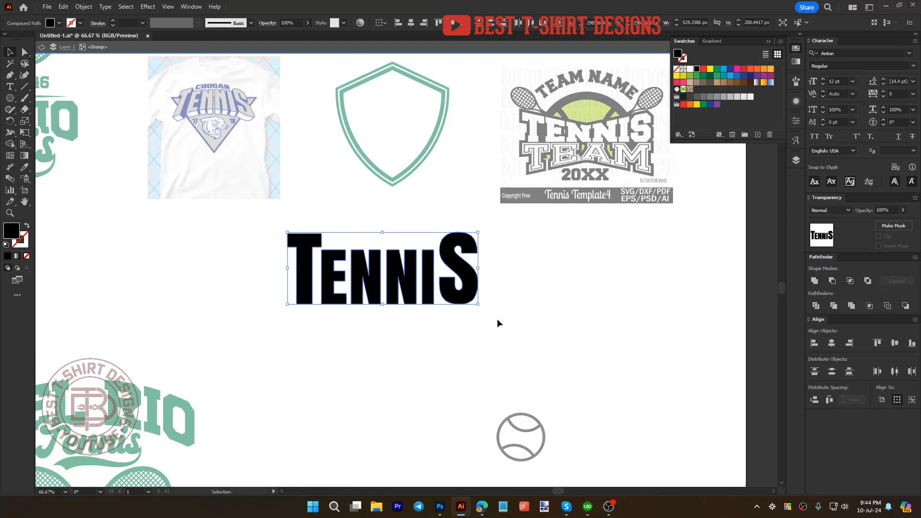
{"action": "left_click", "coordinate": [830, 399]}
{"action": "left_click", "coordinate": [446, 379]}
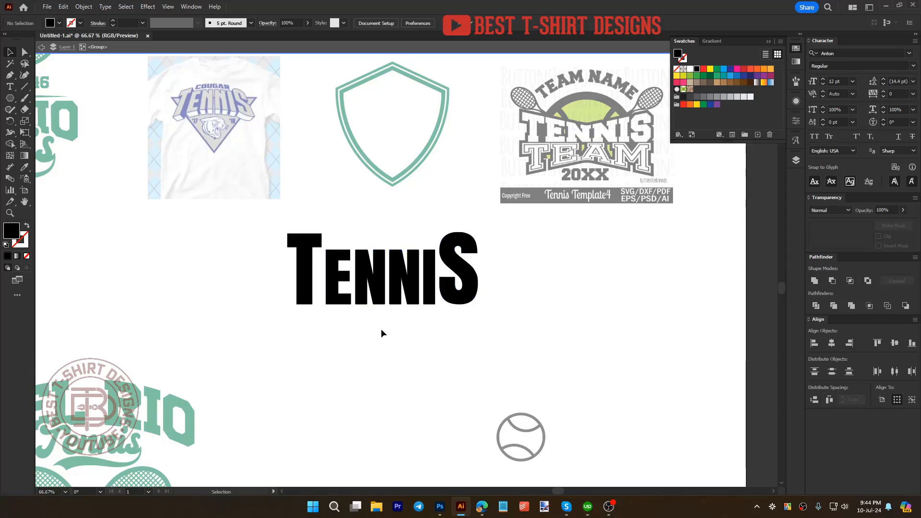
Step: Draw a narrow black spacer rectangle in the gap between the T and E, and place a copy between the I and S
{"action": "scroll", "coordinate": [320, 313], "scroll_direction": "up", "scroll_amount": 1}
{"action": "scroll", "coordinate": [540, 326], "scroll_direction": "up", "scroll_amount": 1}
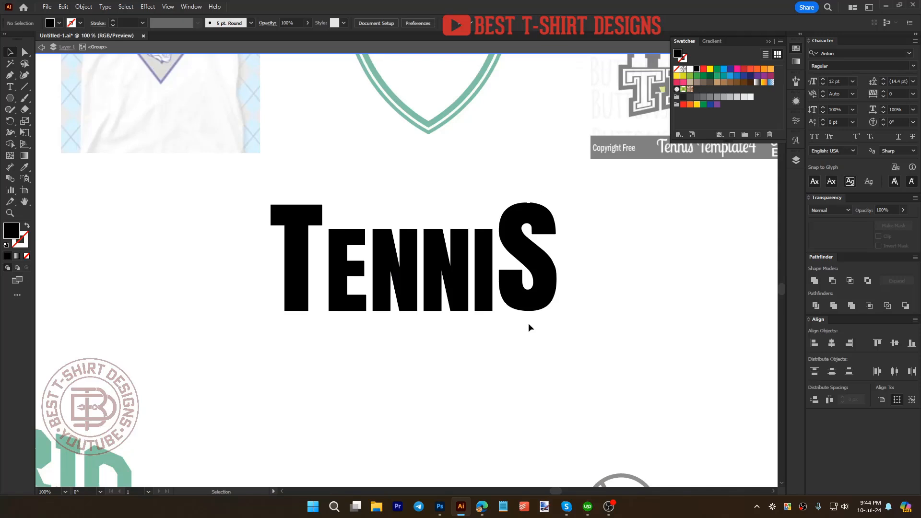
{"action": "key", "text": "m"}
{"action": "scroll", "coordinate": [323, 214], "scroll_direction": "up", "scroll_amount": 3}
{"action": "left_click_drag", "start_coordinate": [307, 163], "coordinate": [486, 280]}
{"action": "scroll", "coordinate": [317, 288], "scroll_direction": "down", "scroll_amount": 1}
{"action": "key", "text": "v"}
{"action": "scroll", "coordinate": [316, 287], "scroll_direction": "down", "scroll_amount": 1}
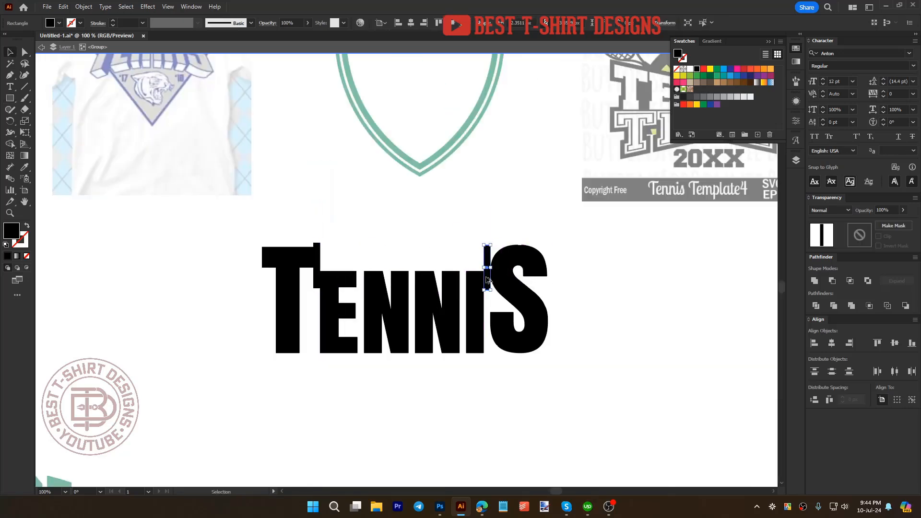
Step: Delete the two narrow black spacer rectangles beside the T and the S
{"action": "key", "text": "Delete"}
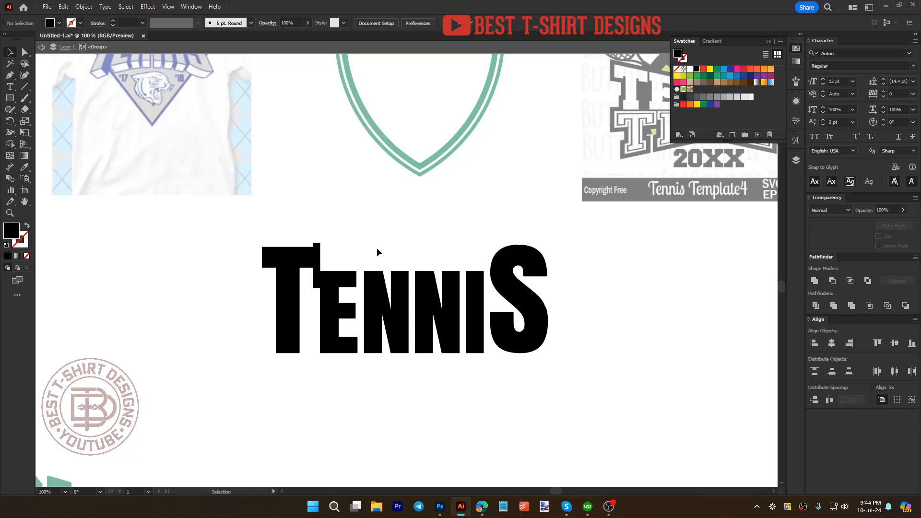
{"action": "left_click", "coordinate": [321, 259]}
{"action": "key", "text": "Delete"}
Step: Nudge the T toward the E until its crossbar overhangs the top of the E
{"action": "left_click", "coordinate": [309, 263]}
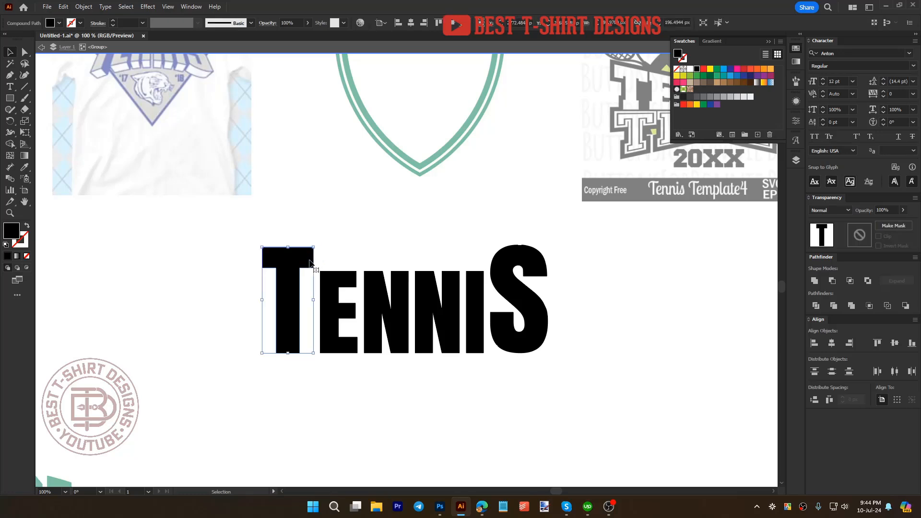
{"action": "key", "text": "Right"}
{"action": "key", "text": "Right"}
{"action": "key", "text": "Right"}
{"action": "key", "text": "Right"}
{"action": "key", "text": "Right"}
{"action": "key", "text": "Right"}
{"action": "key", "text": "Right"}
{"action": "key", "text": "Right"}
{"action": "key", "text": "Right"}
{"action": "key", "text": "Right"}
{"action": "key", "text": "Right"}
{"action": "key", "text": "Right"}
{"action": "key", "text": "Right"}
{"action": "key", "text": "Right"}
{"action": "key", "text": "Right"}
{"action": "key", "text": "Right"}
{"action": "key", "text": "Right"}
{"action": "key", "text": "Right"}
{"action": "key", "text": "Right"}
{"action": "key", "text": "Right"}
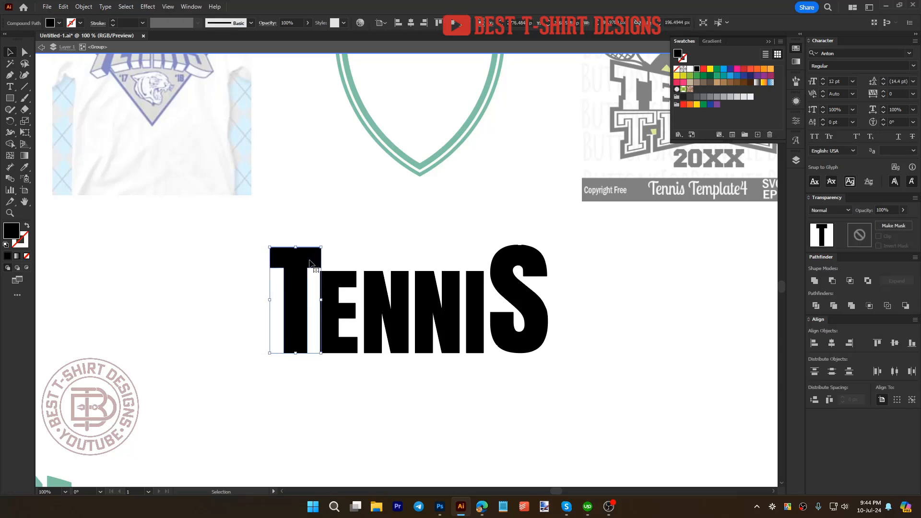
{"action": "key", "text": "Right"}
{"action": "key", "text": "Right"}
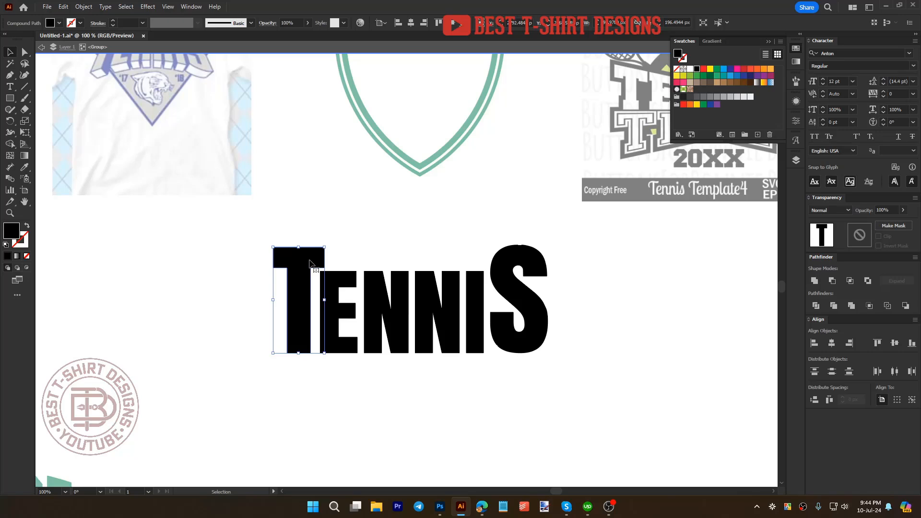
{"action": "left_click", "coordinate": [510, 402]}
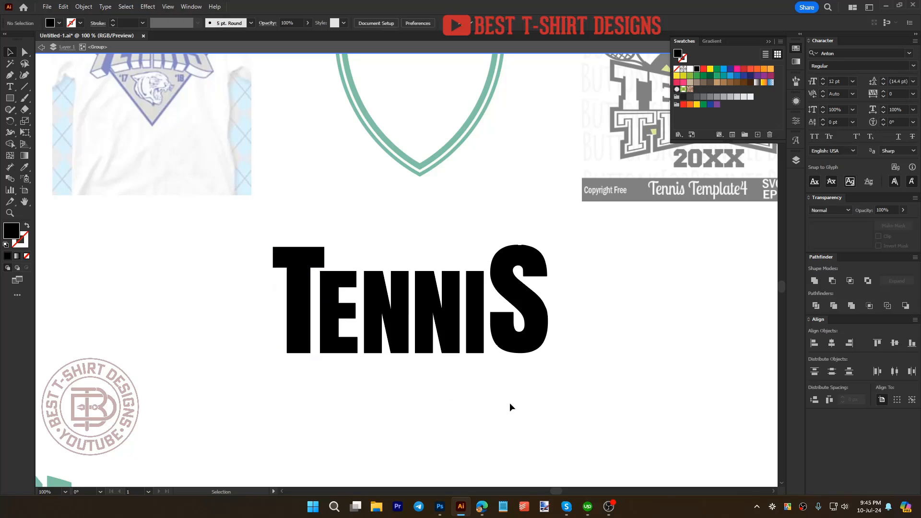
Step: Nudge the S slightly closer to the I and leave the isolated TENNIS group
{"action": "left_click", "coordinate": [522, 344]}
{"action": "key", "text": "Left"}
{"action": "key", "text": "Left"}
{"action": "key", "text": "Left"}
{"action": "double_click", "coordinate": [492, 381]}
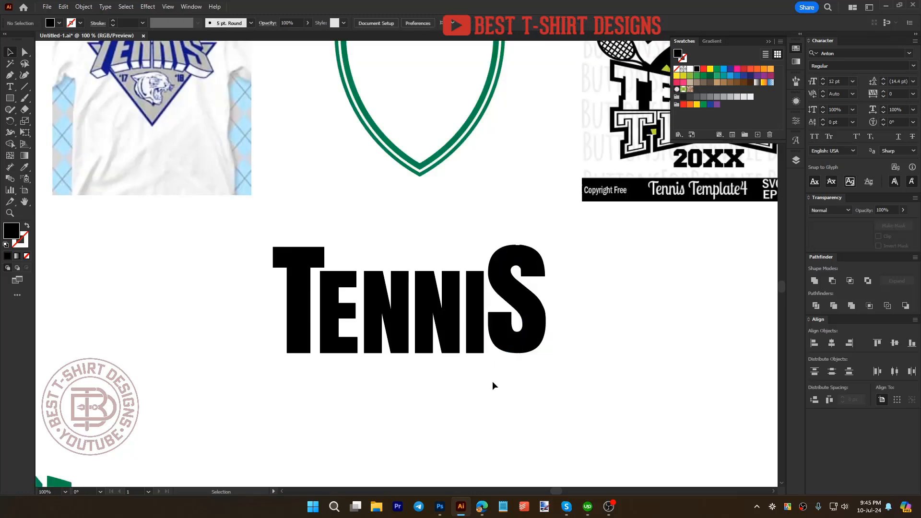
Step: Add the text DES RIO above the smaller TENNIS letters and enlarge it to fit between the T and S
{"action": "scroll", "coordinate": [434, 367], "scroll_direction": "down", "scroll_amount": 2}
{"action": "scroll", "coordinate": [444, 378], "scroll_direction": "up", "scroll_amount": 1}
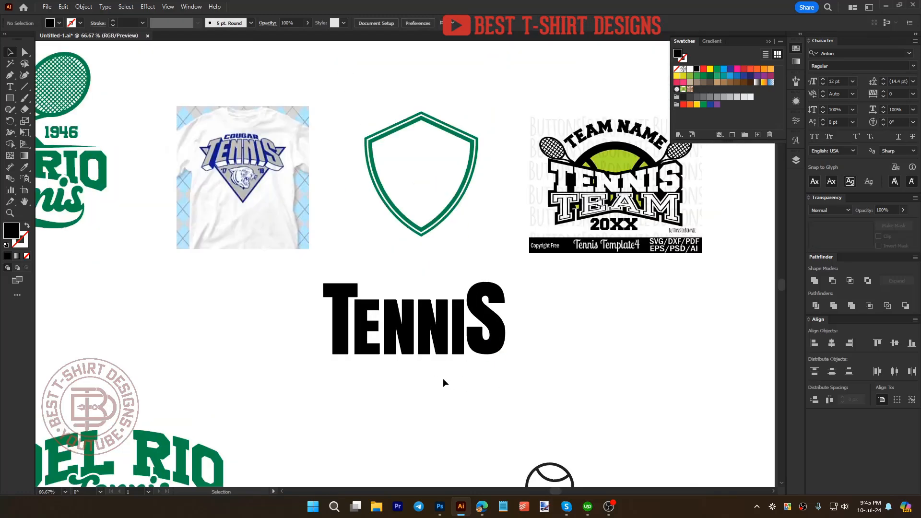
{"action": "key", "text": "t"}
{"action": "left_click", "coordinate": [393, 271]}
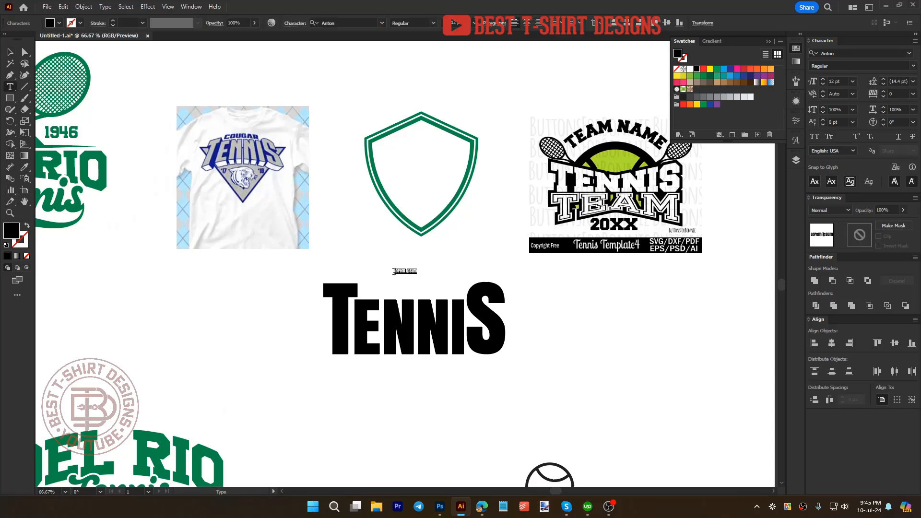
{"action": "type", "text": "DES RIO"}
{"action": "left_click", "coordinate": [11, 52]}
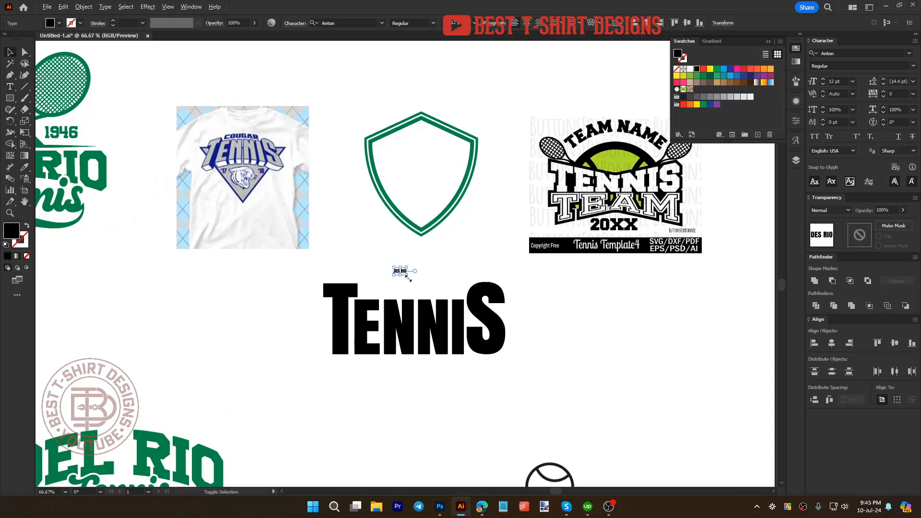
{"action": "mouse_move", "coordinate": [407, 276]}
{"action": "left_mouse_down"}
{"action": "mouse_move", "coordinate": [455, 293]}
{"action": "mouse_move", "coordinate": [484, 280]}
{"action": "mouse_move", "coordinate": [420, 288]}
{"action": "left_mouse_up"}
Step: Correct the text above TENNIS to read DEL RIO
{"action": "key", "text": "t"}
{"action": "left_click", "coordinate": [409, 282]}
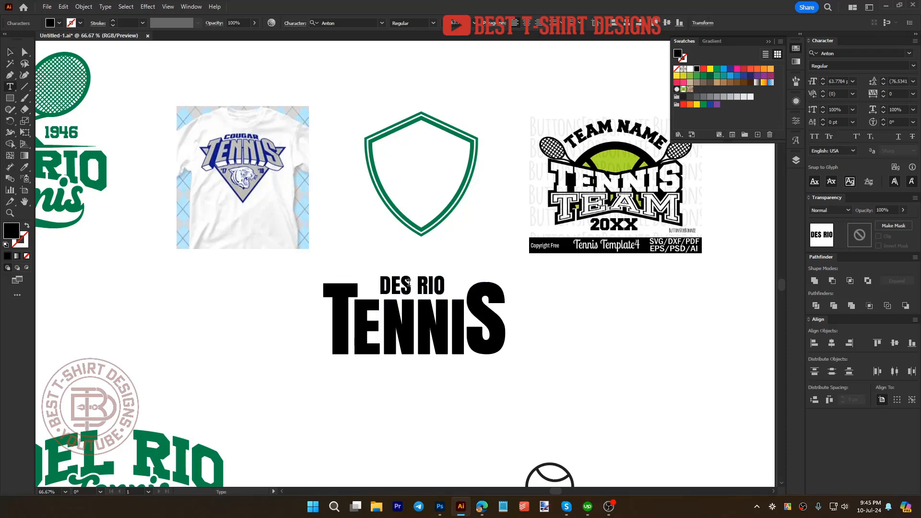
{"action": "key", "text": "BackSpace"}
{"action": "type", "text": "l"}
{"action": "key", "text": "BackSpace"}
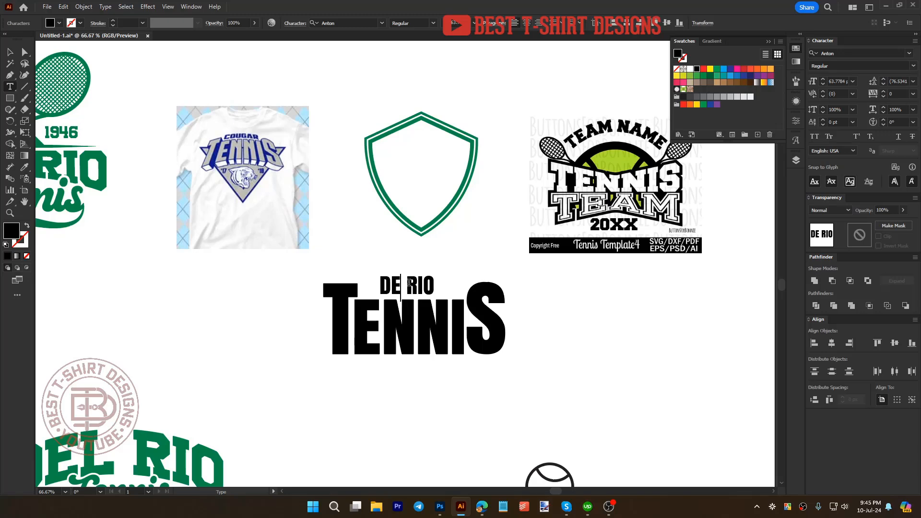
{"action": "type", "text": "L"}
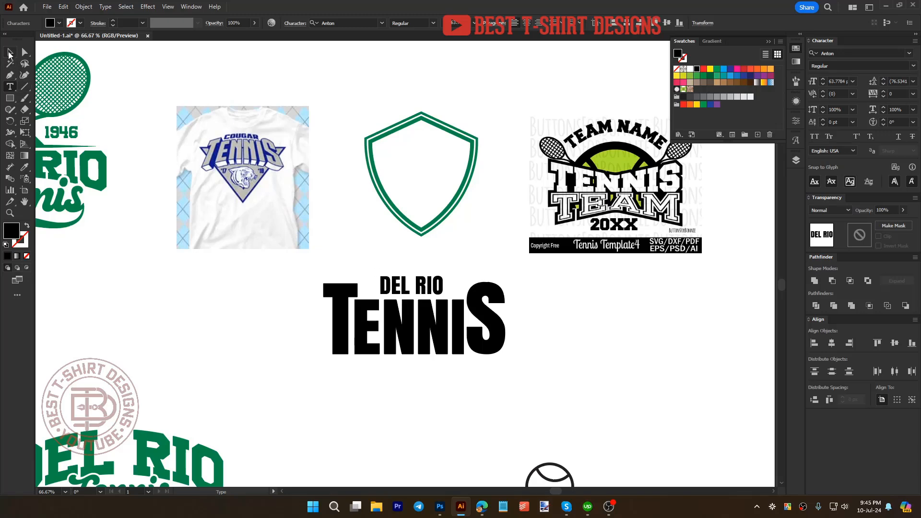
{"action": "key", "text": "Escape"}
{"action": "left_click", "coordinate": [424, 251]}
Step: Set the DEL RIO text in AkiraExpanded-SuperBold and scale it to about 52 pt to fit the space between the T and S
{"action": "scroll", "coordinate": [432, 276], "scroll_direction": "up", "scroll_amount": 2}
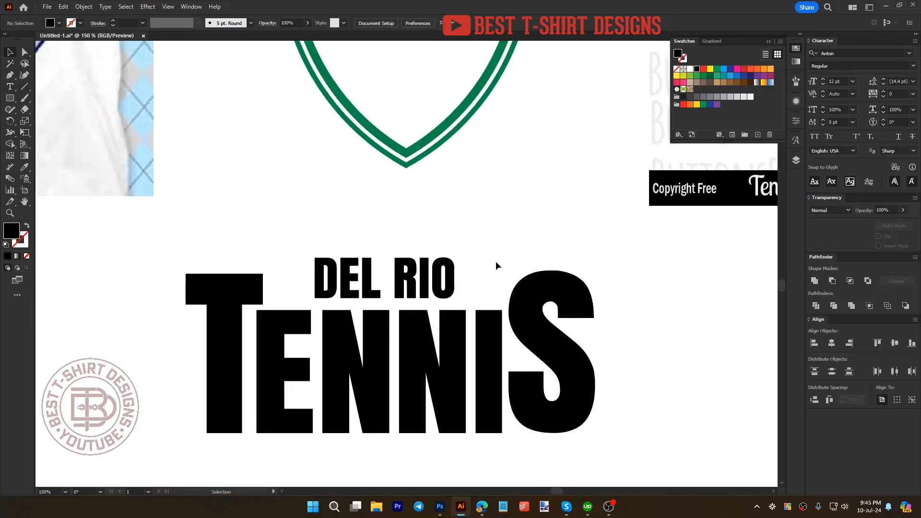
{"action": "left_click_drag", "start_coordinate": [370, 277], "coordinate": [371, 281]}
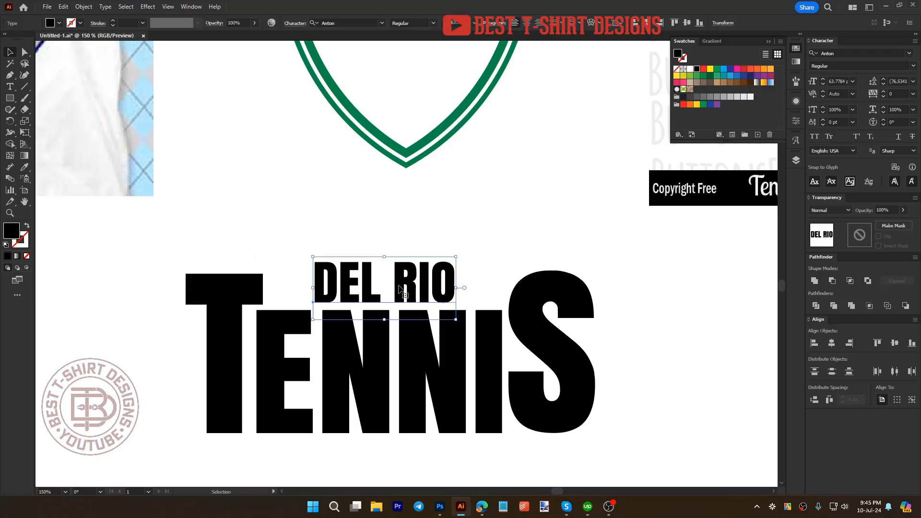
{"action": "left_click", "coordinate": [384, 22]}
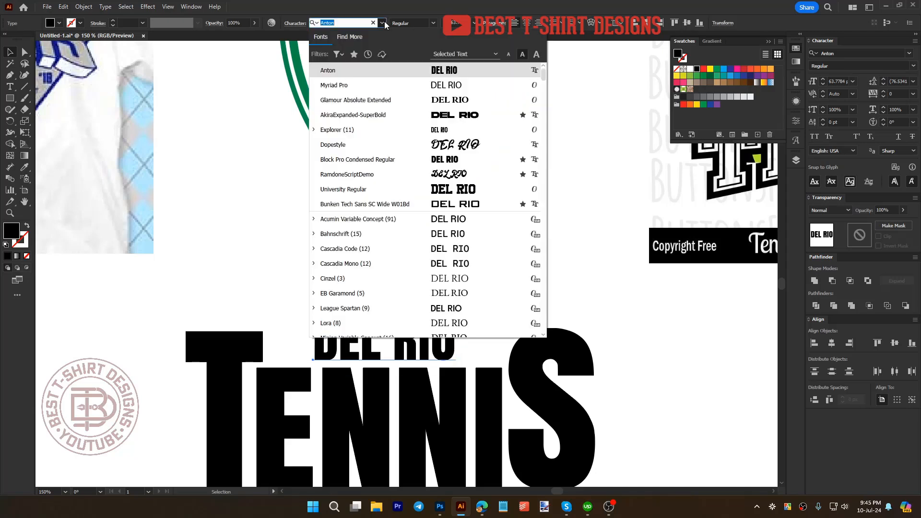
{"action": "left_click", "coordinate": [447, 116]}
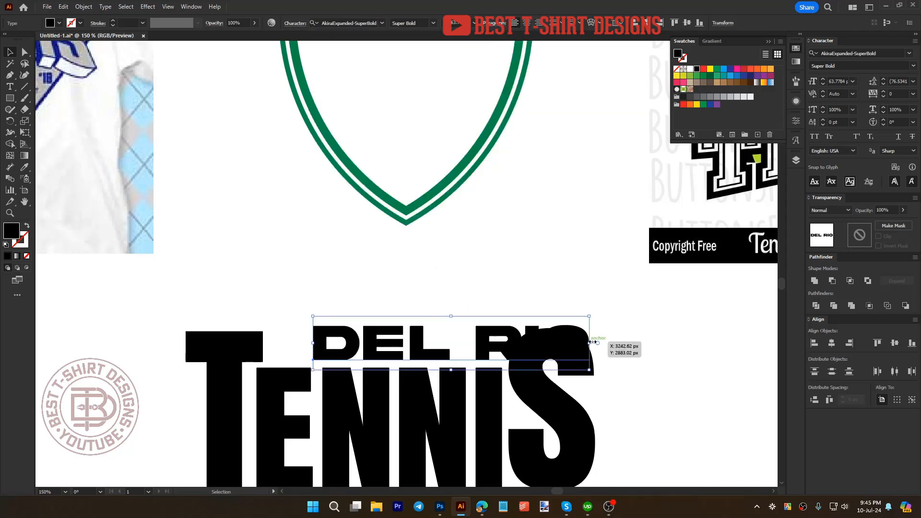
{"action": "left_click_drag", "start_coordinate": [589, 343], "coordinate": [550, 343]}
{"action": "left_click_drag", "start_coordinate": [479, 342], "coordinate": [443, 345]}
{"action": "left_click_drag", "start_coordinate": [507, 348], "coordinate": [503, 348]}
Step: Convert the DEL RIO text to outlines and enlarge it slightly toward the T
{"action": "scroll", "coordinate": [454, 253], "scroll_direction": "down", "scroll_amount": 3}
{"action": "right_click", "coordinate": [427, 248]}
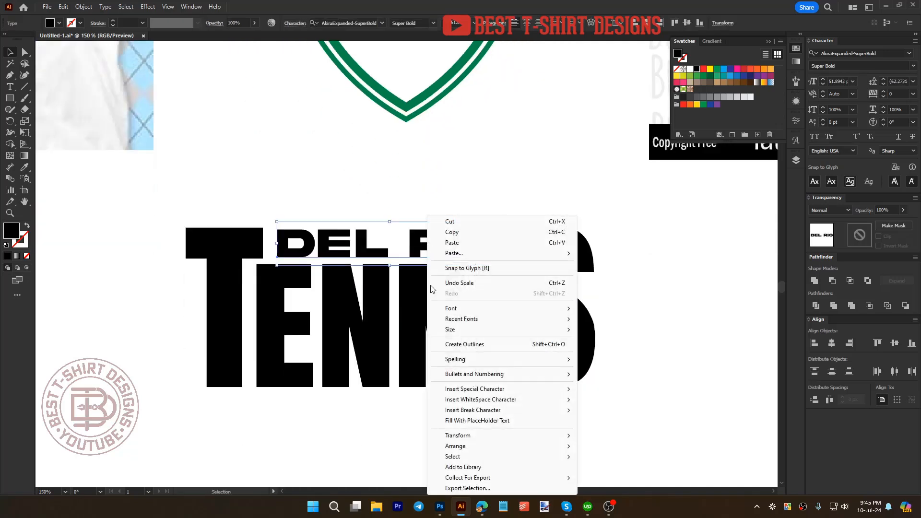
{"action": "left_click", "coordinate": [460, 344]}
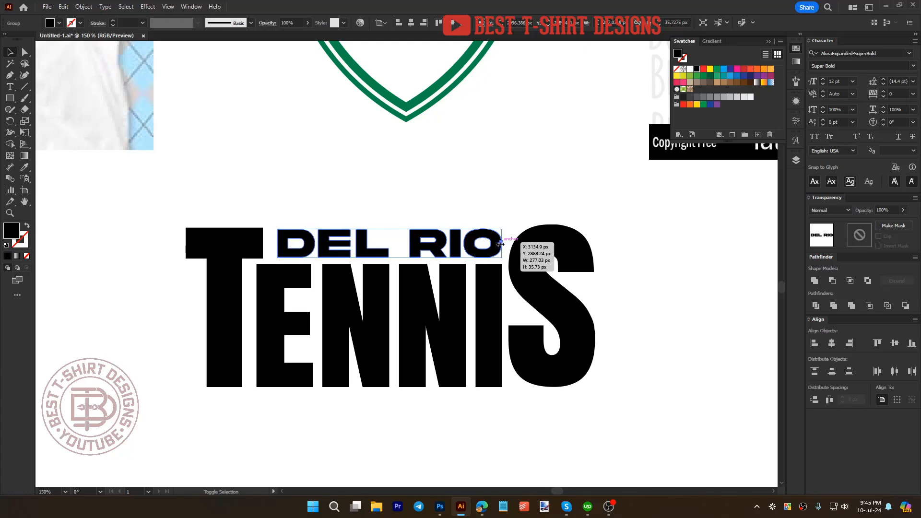
{"action": "left_click_drag", "start_coordinate": [277, 244], "coordinate": [274, 243]}
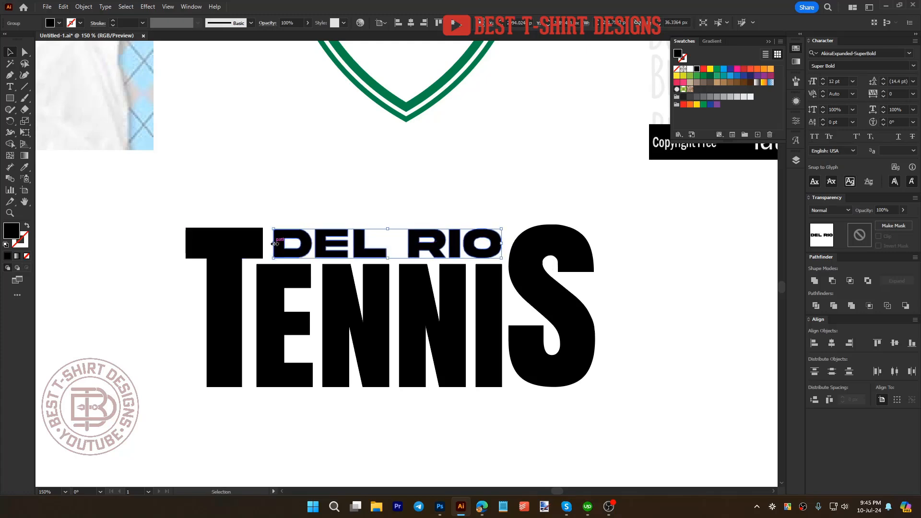
{"action": "left_click", "coordinate": [352, 191]}
Step: Group the DEL RIO outlines with the TENNIS lettering
{"action": "scroll", "coordinate": [434, 222], "scroll_direction": "down", "scroll_amount": 3}
{"action": "left_click", "coordinate": [472, 263]}
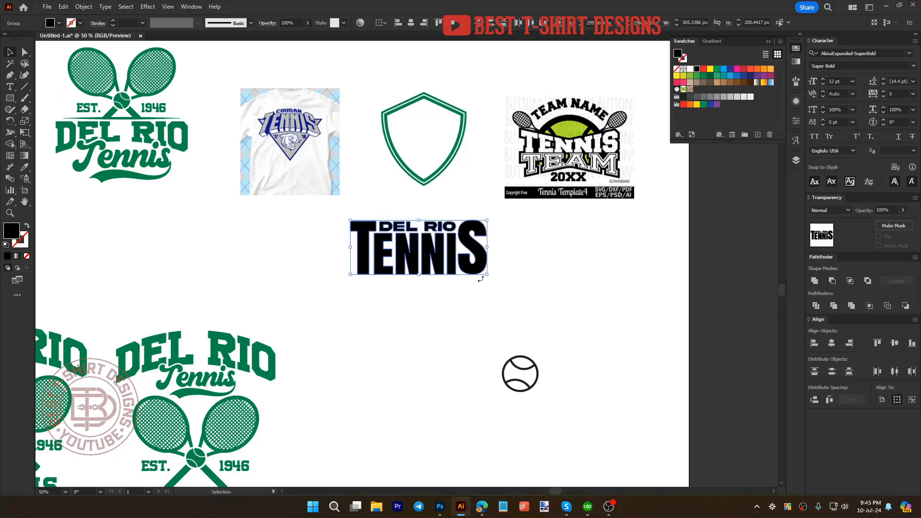
{"action": "left_click", "coordinate": [482, 318]}
{"action": "scroll", "coordinate": [459, 307], "scroll_direction": "up", "scroll_amount": 1}
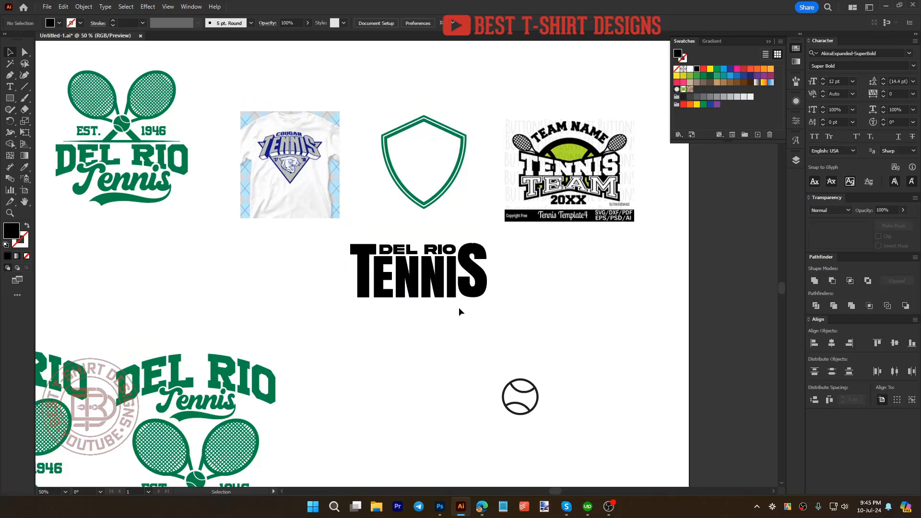
{"action": "scroll", "coordinate": [459, 276], "scroll_direction": "up", "scroll_amount": 2}
{"action": "scroll", "coordinate": [451, 297], "scroll_direction": "down", "scroll_amount": 2}
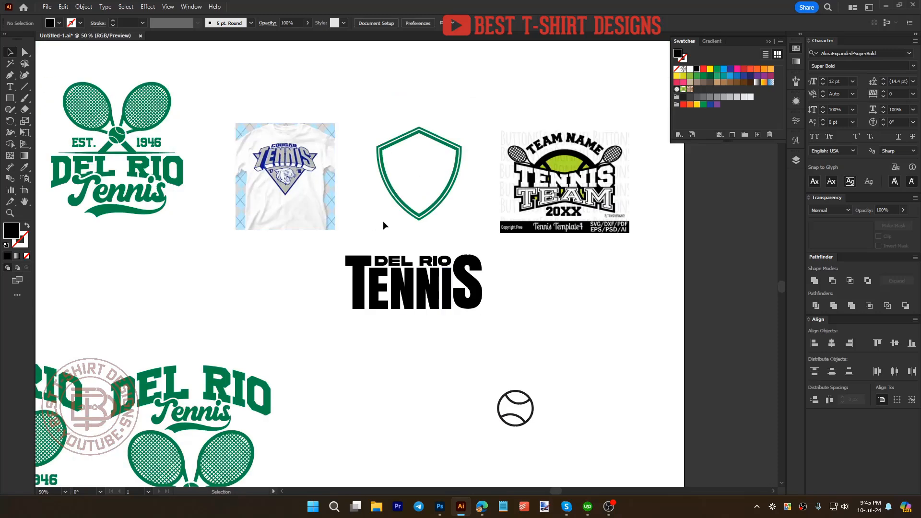
{"action": "scroll", "coordinate": [446, 302], "scroll_direction": "up", "scroll_amount": 3}
{"action": "left_click", "coordinate": [408, 275]}
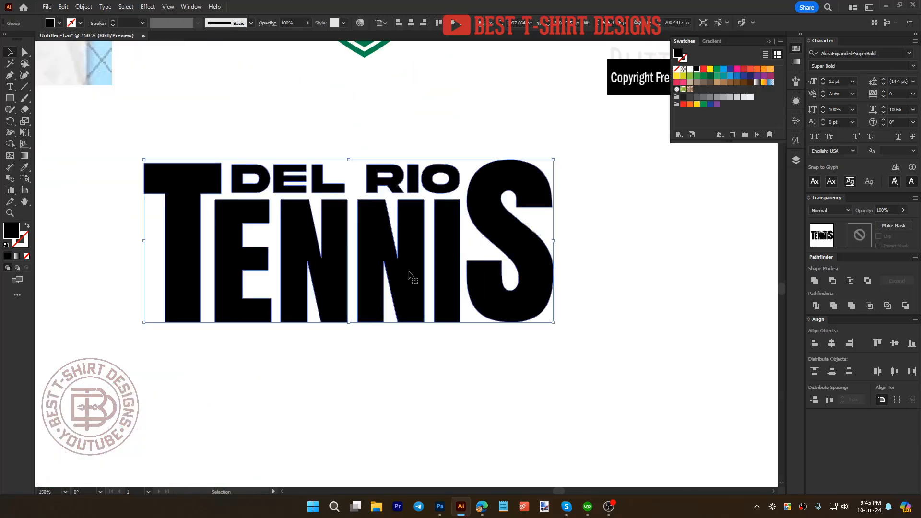
{"action": "key", "text": "t"}
{"action": "left_click", "coordinate": [589, 300]}
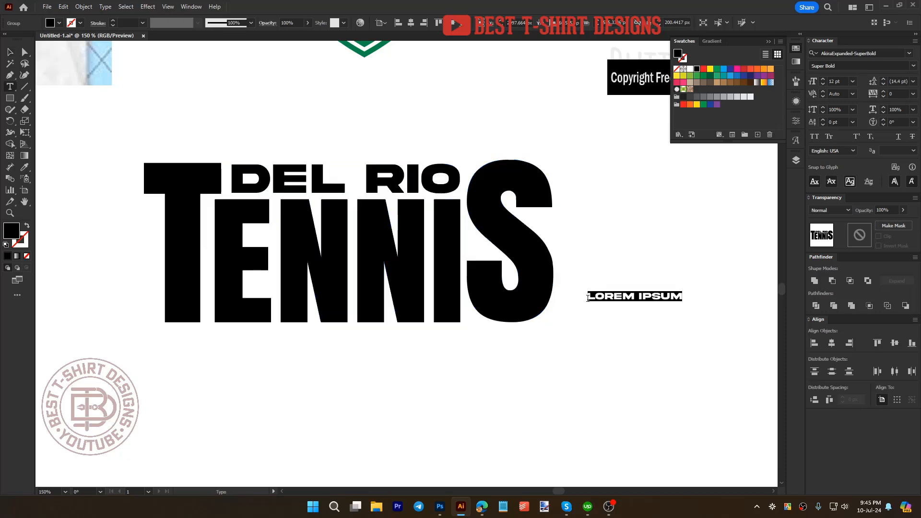
{"action": "type", "text": "E"}
{"action": "key", "text": "Escape"}
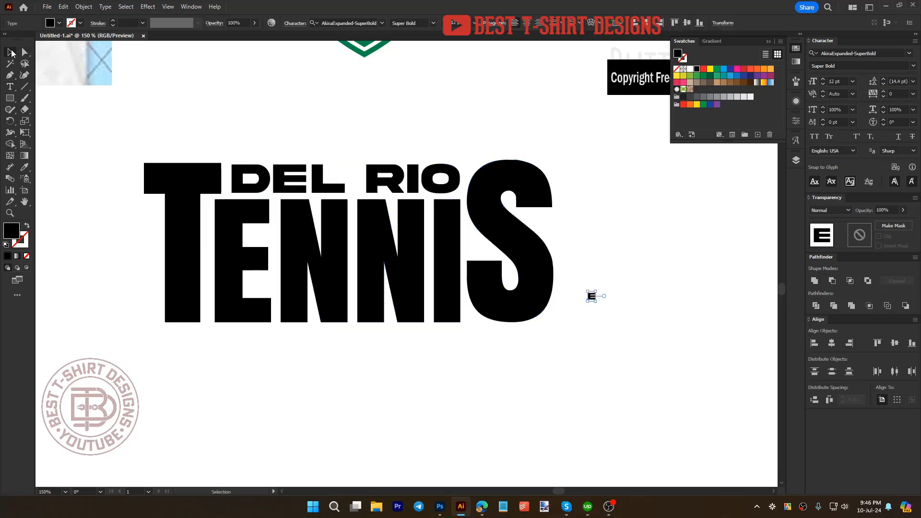
{"action": "left_click_drag", "start_coordinate": [598, 301], "coordinate": [694, 282]}
{"action": "key", "text": "Delete"}
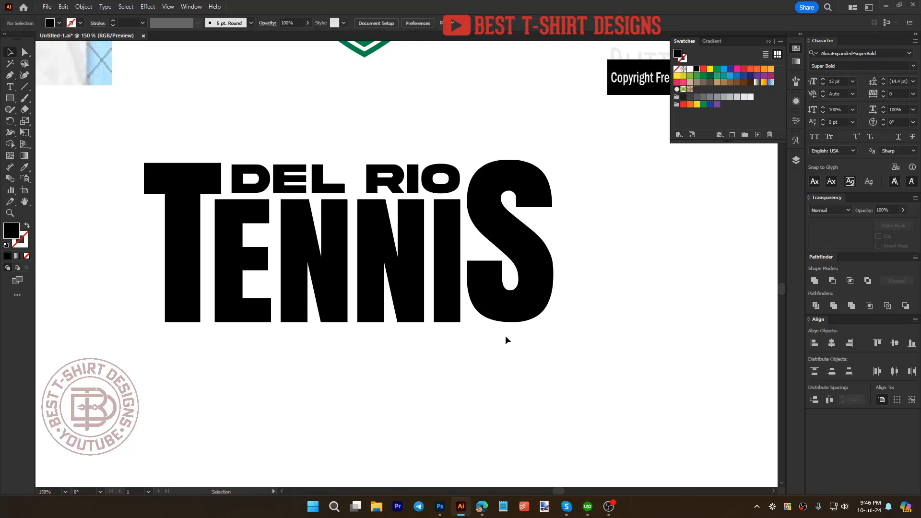
Step: Distort the DEL RIO TENNIS group in perspective so its base flares out evenly on both sides while the top keeps its width
{"action": "left_click", "coordinate": [420, 281]}
{"action": "key", "text": "e"}
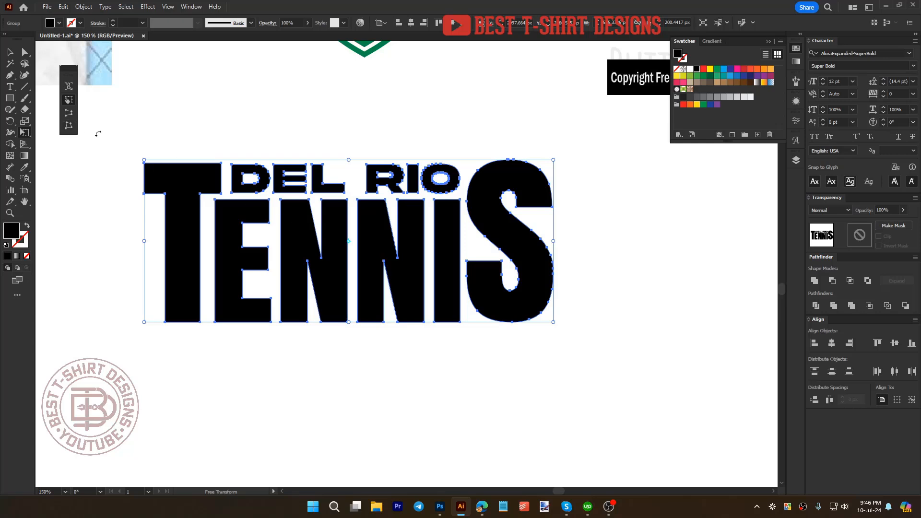
{"action": "left_click", "coordinate": [70, 126]}
{"action": "left_click_drag", "start_coordinate": [554, 324], "coordinate": [614, 333]}
{"action": "key", "text": "v"}
{"action": "left_click", "coordinate": [498, 360]}
{"action": "scroll", "coordinate": [502, 345], "scroll_direction": "down", "scroll_amount": 1}
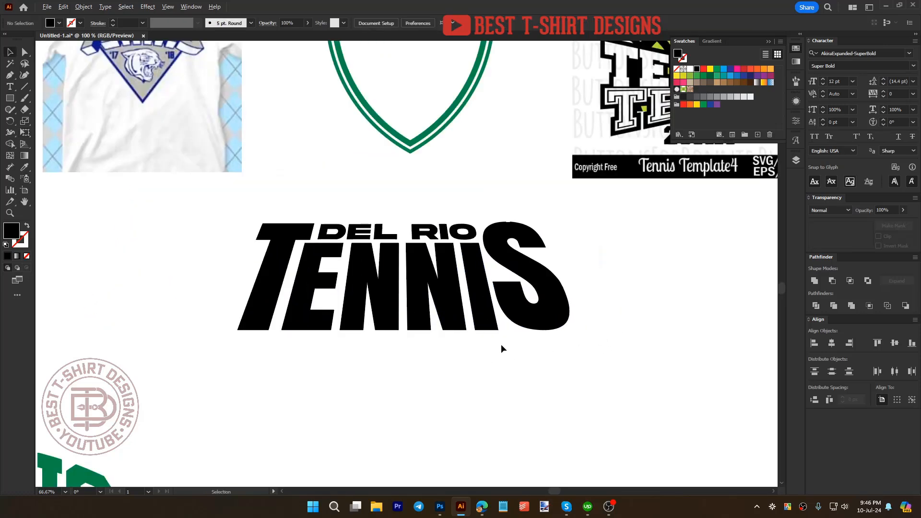
{"action": "left_click", "coordinate": [483, 323]}
{"action": "left_click", "coordinate": [344, 374]}
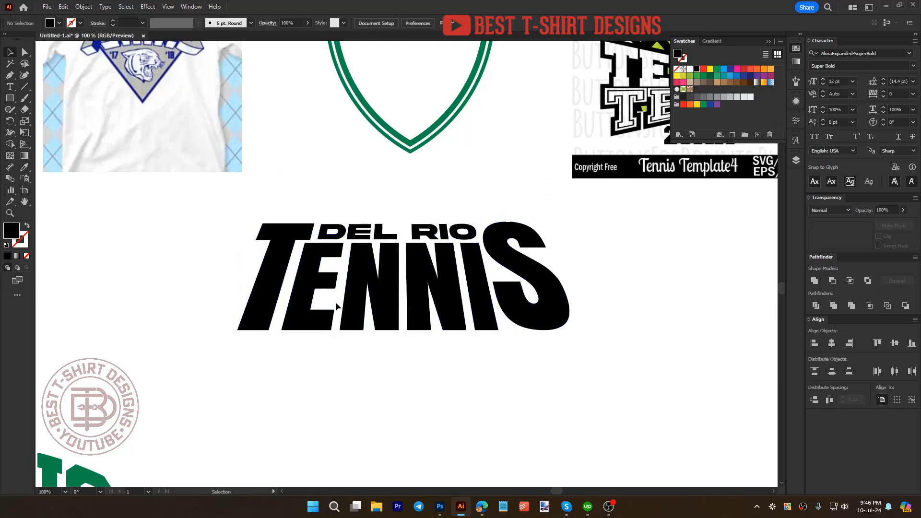
Step: Apply a horizontal Arc Lower warp with a -27% bend to the DEL RIO TENNIS group
{"action": "left_click", "coordinate": [370, 294]}
{"action": "scroll", "coordinate": [396, 339], "scroll_direction": "up", "scroll_amount": 1}
{"action": "scroll", "coordinate": [396, 338], "scroll_direction": "down", "scroll_amount": 2}
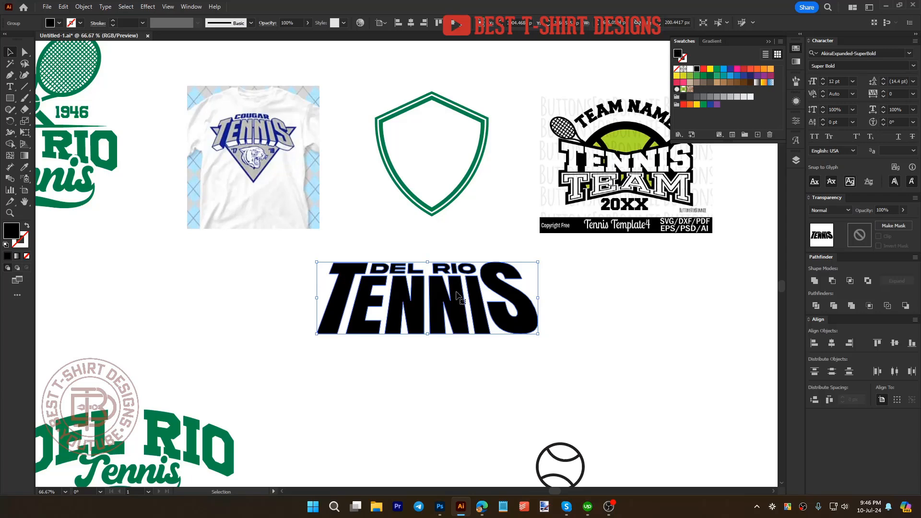
{"action": "scroll", "coordinate": [438, 308], "scroll_direction": "up", "scroll_amount": 1}
{"action": "scroll", "coordinate": [438, 308], "scroll_direction": "up", "scroll_amount": 1}
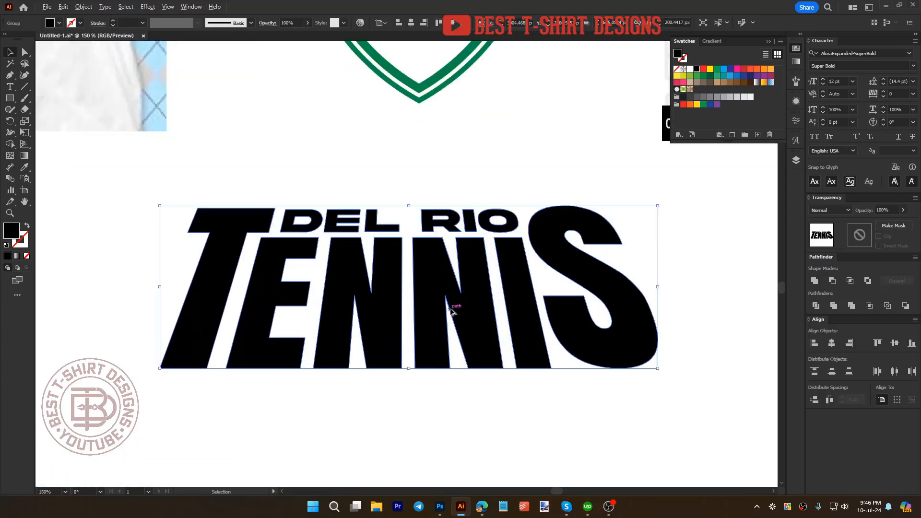
{"action": "scroll", "coordinate": [496, 272], "scroll_direction": "down", "scroll_amount": 1}
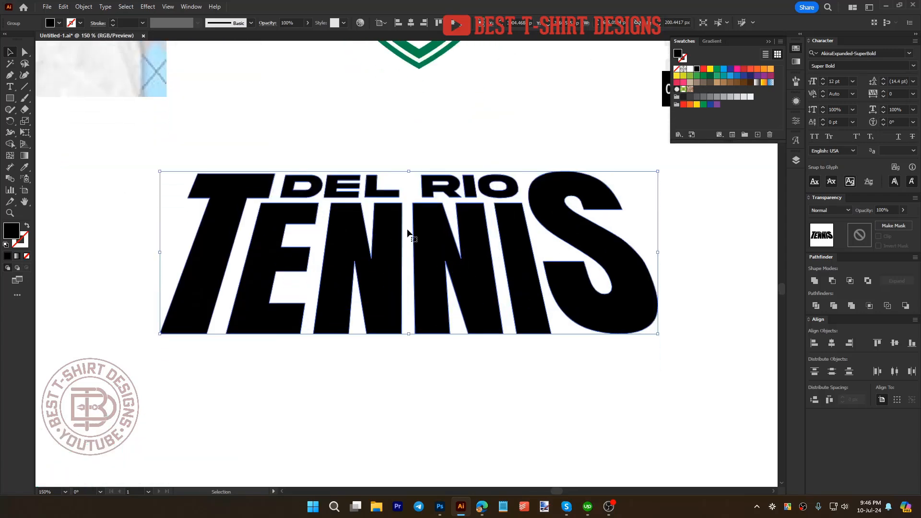
{"action": "left_click", "coordinate": [144, 7]}
{"action": "mouse_move", "coordinate": [226, 131]}
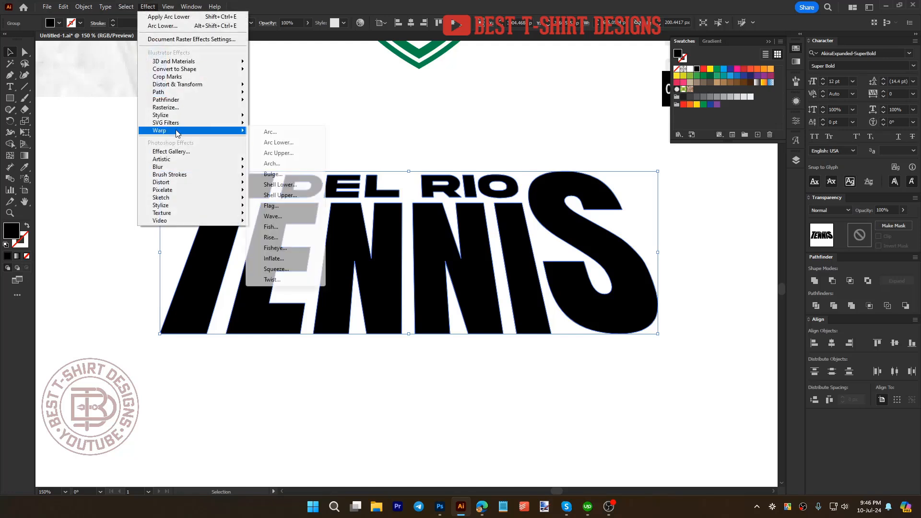
{"action": "left_click", "coordinate": [282, 142]}
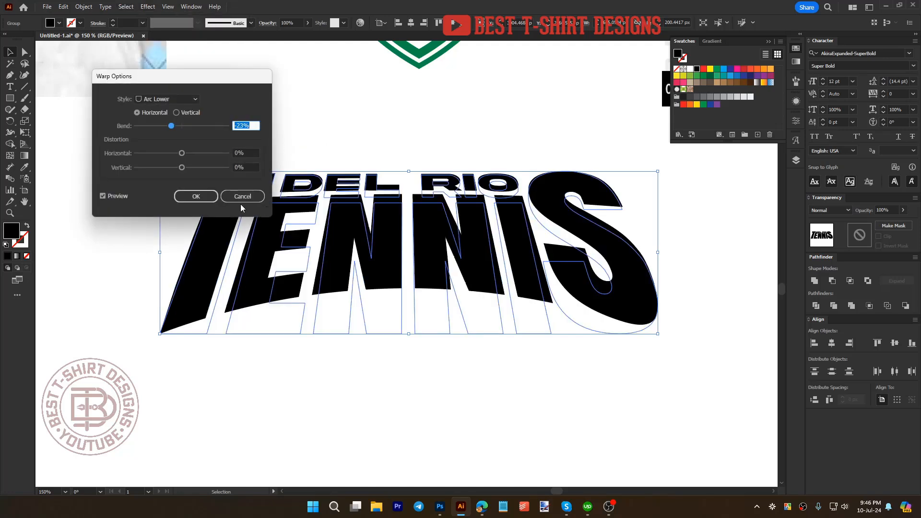
{"action": "scroll", "coordinate": [245, 125], "scroll_direction": "down", "scroll_amount": 4}
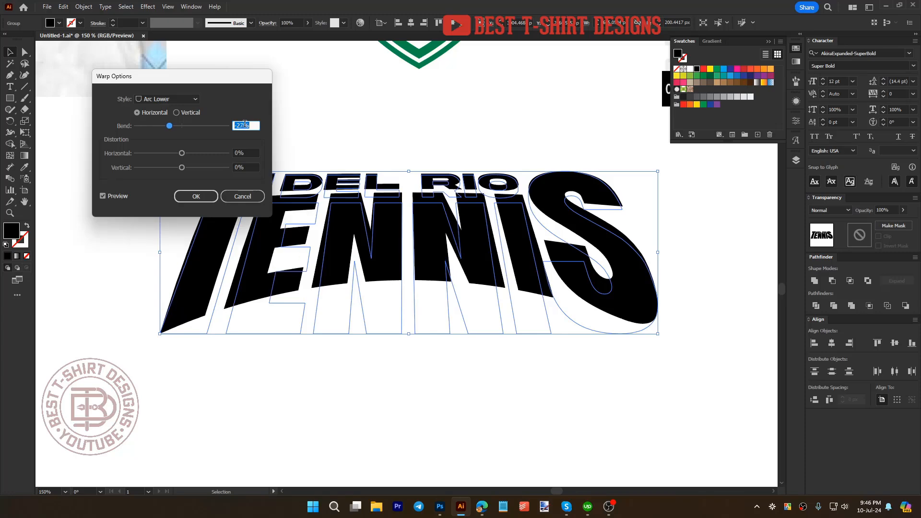
{"action": "left_click", "coordinate": [196, 196]}
{"action": "left_click", "coordinate": [425, 366]}
{"action": "scroll", "coordinate": [477, 353], "scroll_direction": "down", "scroll_amount": 2}
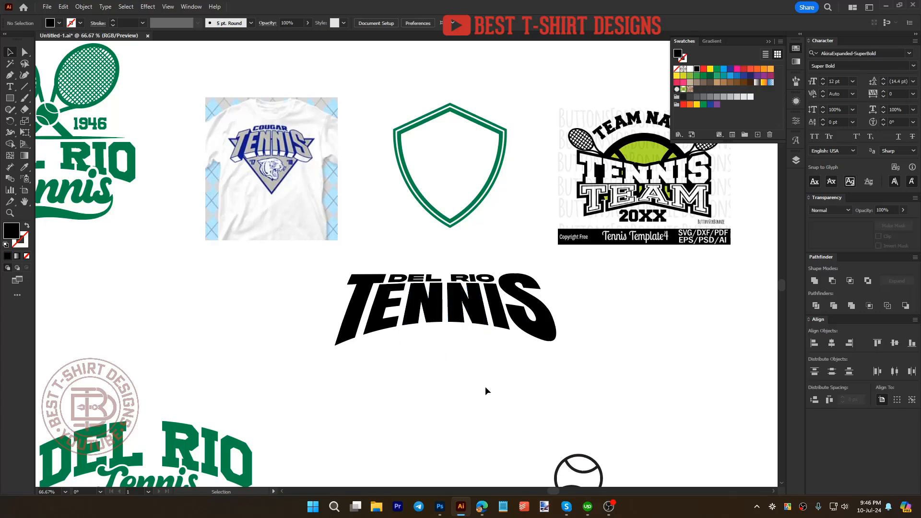
Step: Stretch the warped DEL RIO TENNIS lettering slightly downward to a height of about 213 px
{"action": "left_click", "coordinate": [451, 341]}
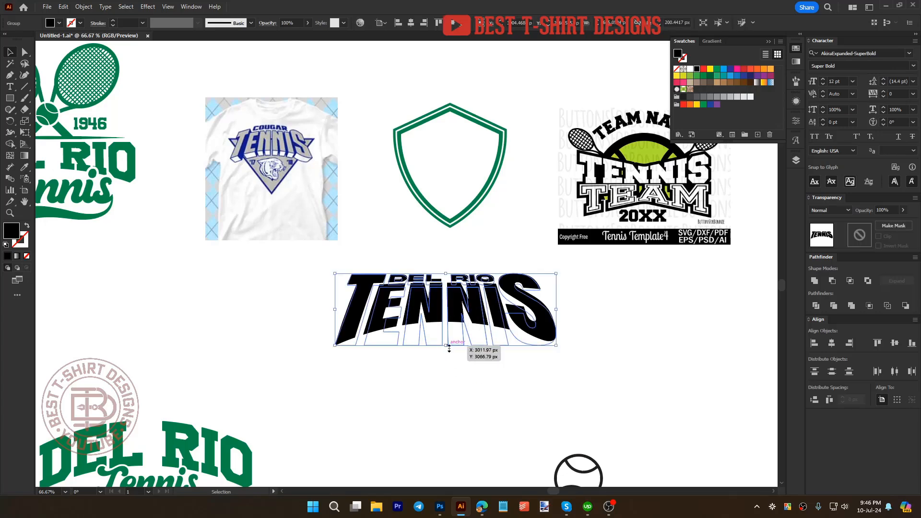
{"action": "left_click_drag", "start_coordinate": [449, 349], "coordinate": [449, 353]}
{"action": "left_click", "coordinate": [529, 382]}
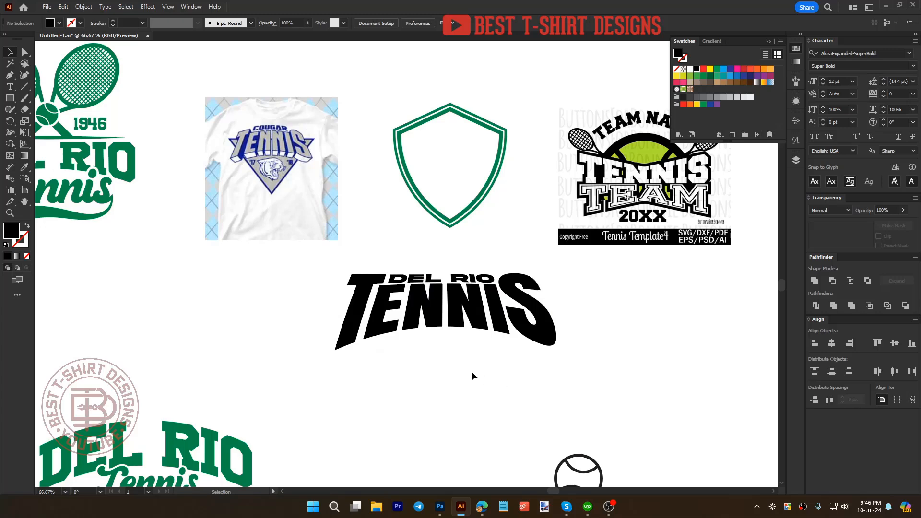
Step: Offset the warped lettering's paths by 10 px with miter joins
{"action": "left_click", "coordinate": [458, 344]}
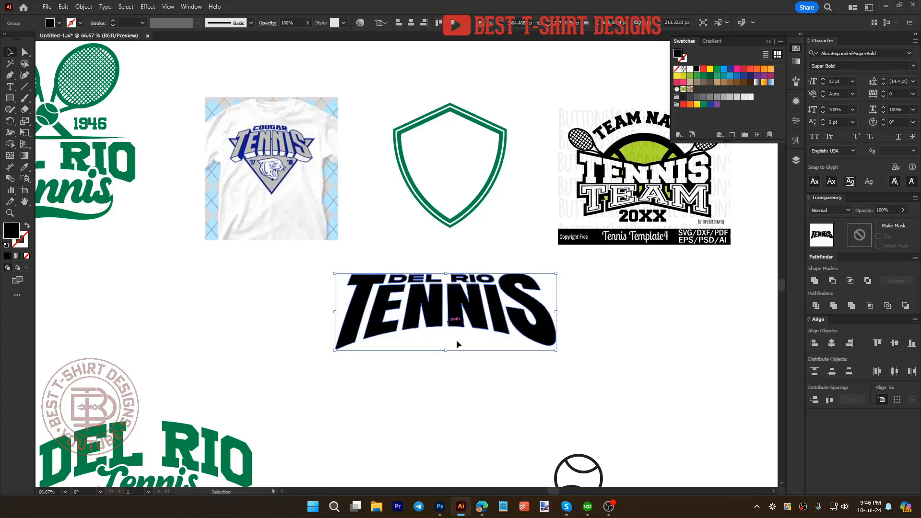
{"action": "scroll", "coordinate": [463, 345], "scroll_direction": "up", "scroll_amount": 1}
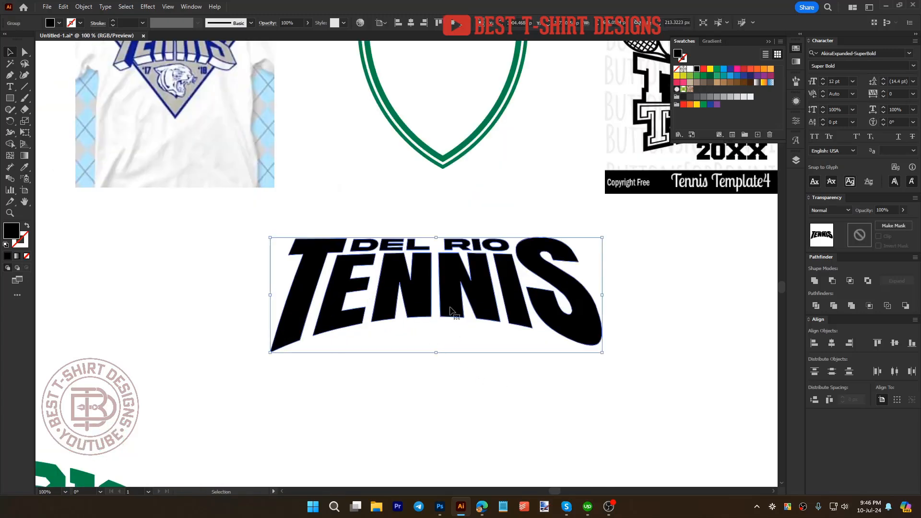
{"action": "key", "text": "ctrl+alt+o"}
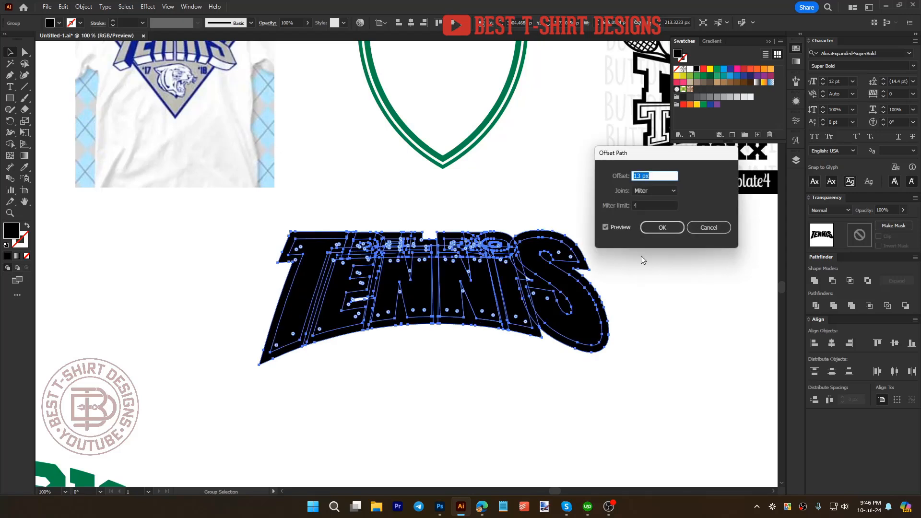
{"action": "key", "text": "Down"}
{"action": "key", "text": "Down"}
{"action": "key", "text": "Down"}
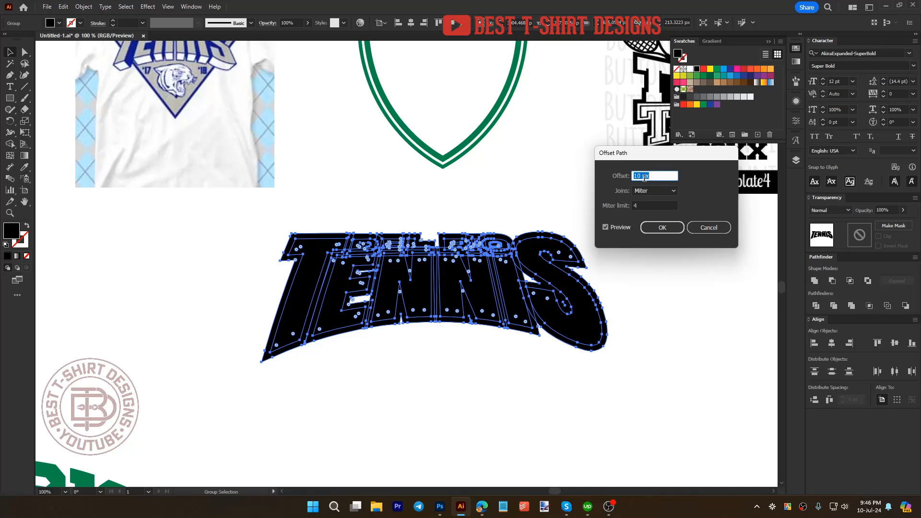
{"action": "left_click", "coordinate": [659, 229]}
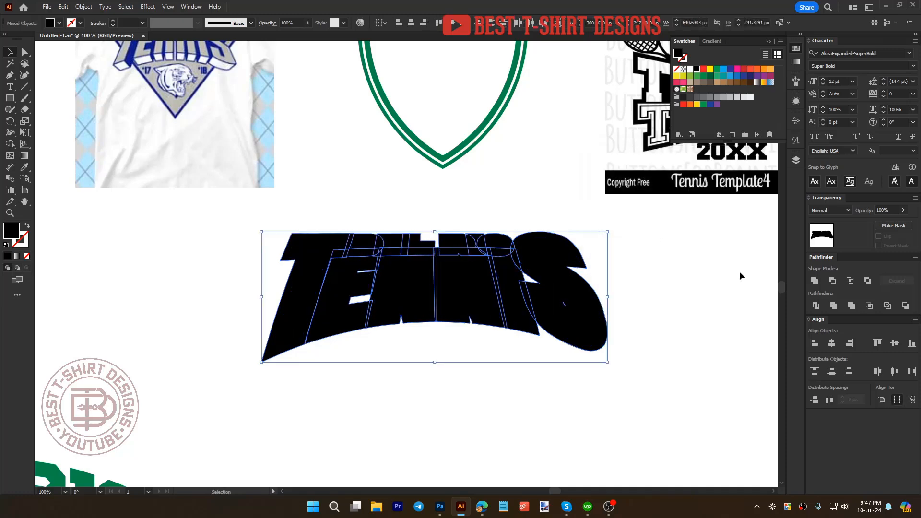
Step: Fill the offset shapes red and unite them into one outline behind the black lettering
{"action": "left_click", "coordinate": [704, 70]}
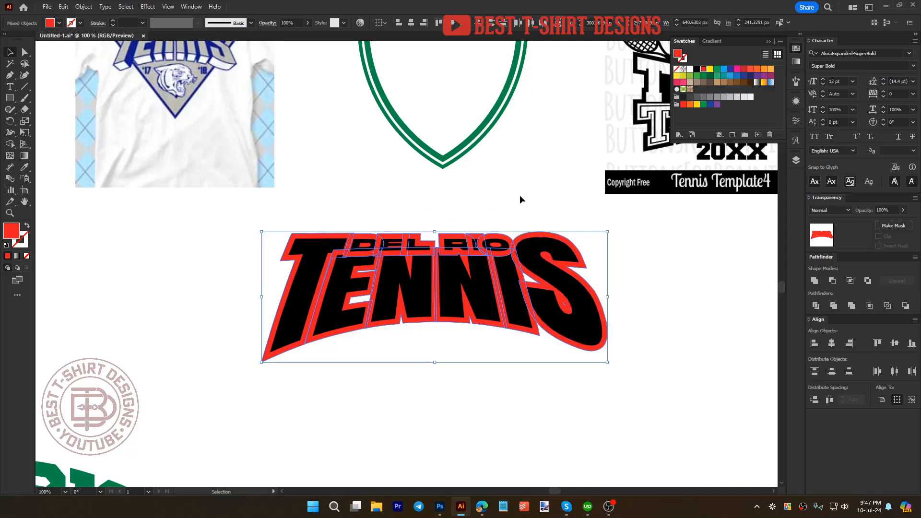
{"action": "left_click", "coordinate": [815, 281]}
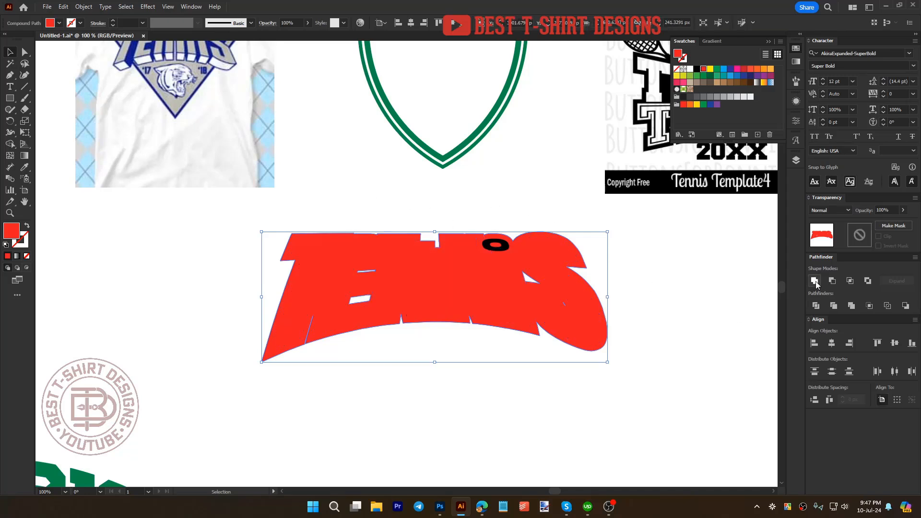
{"action": "key", "text": "a"}
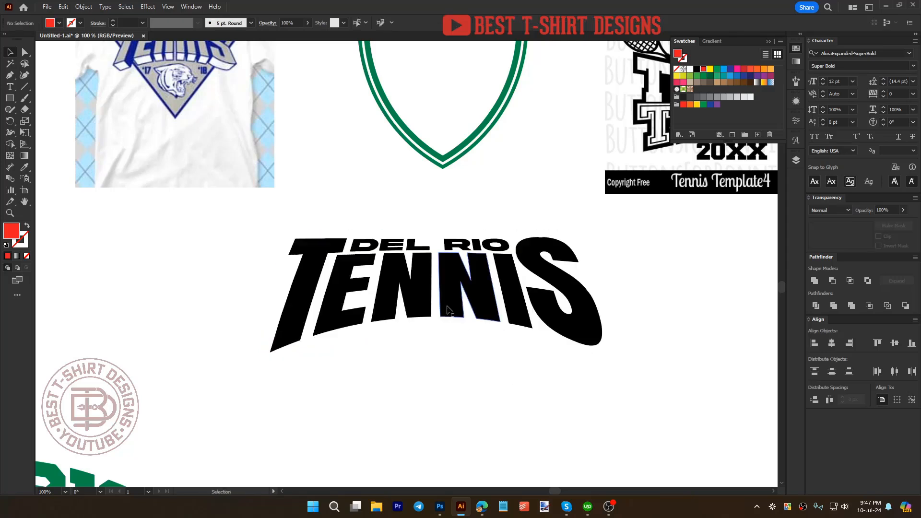
{"action": "key", "text": "a"}
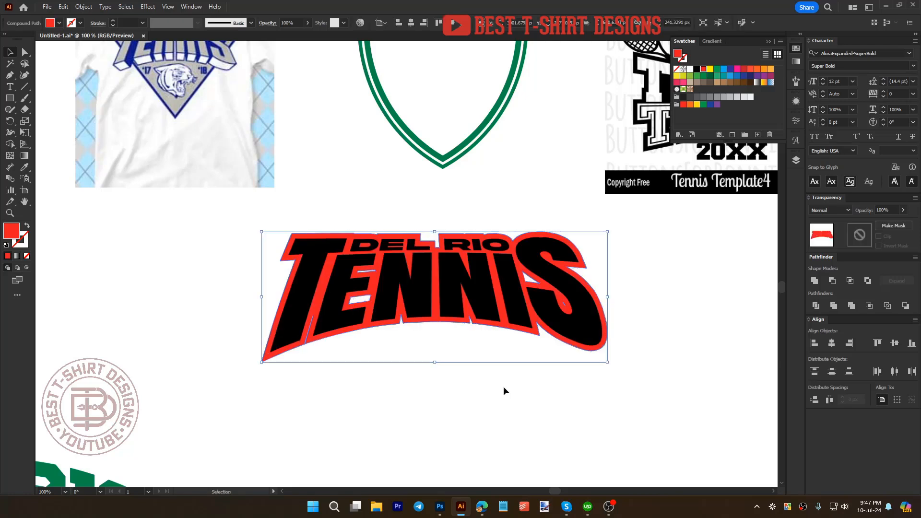
{"action": "left_click", "coordinate": [504, 388]}
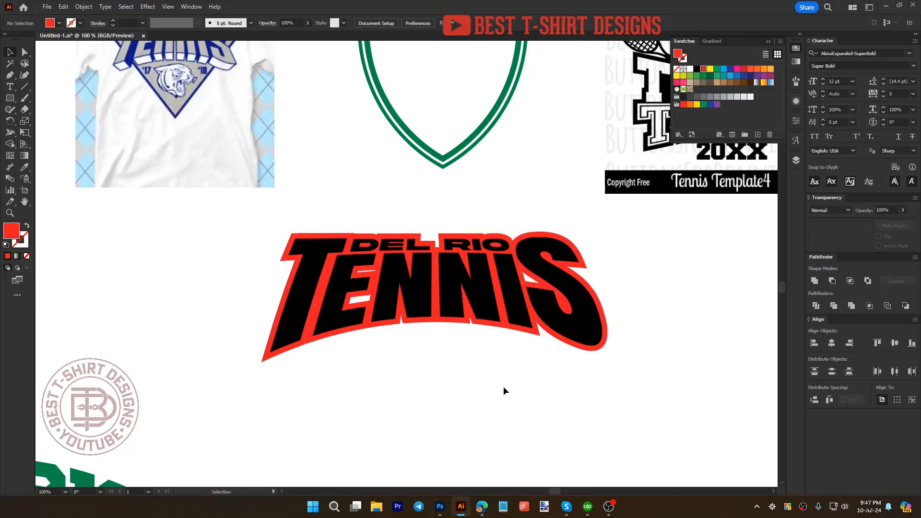
Step: Draw a closed red filler shape with the Pen tool over the gaps between the letters, following the outline's top edge above DEL RIO
{"action": "scroll", "coordinate": [443, 250], "scroll_direction": "up", "scroll_amount": 1}
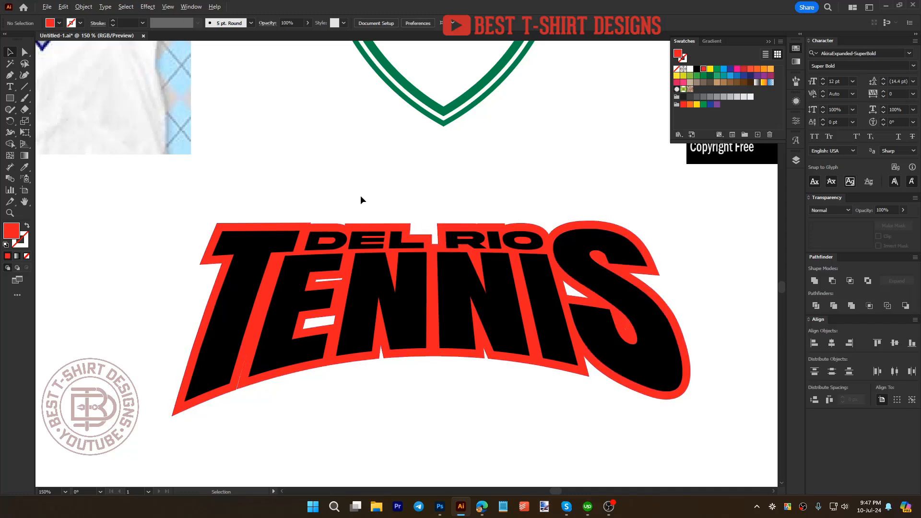
{"action": "scroll", "coordinate": [361, 196], "scroll_direction": "up", "scroll_amount": 1}
{"action": "key", "text": "p"}
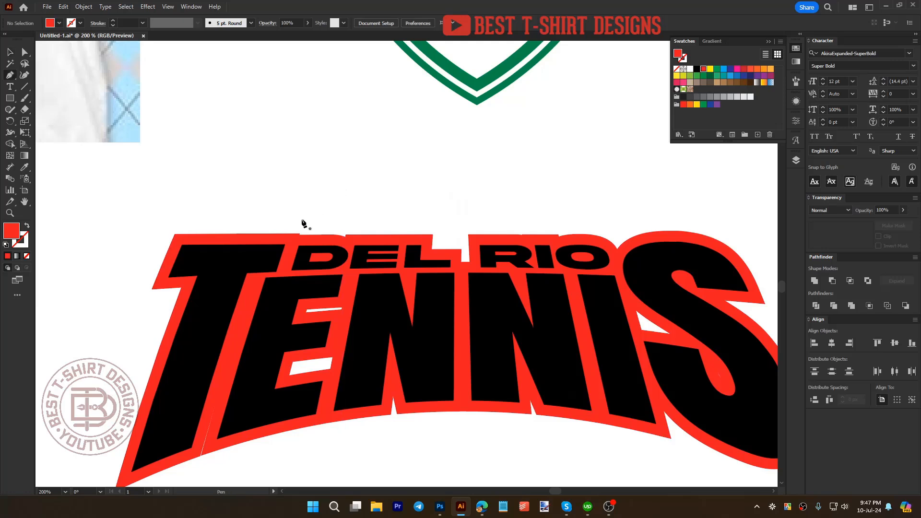
{"action": "left_click", "coordinate": [299, 235]}
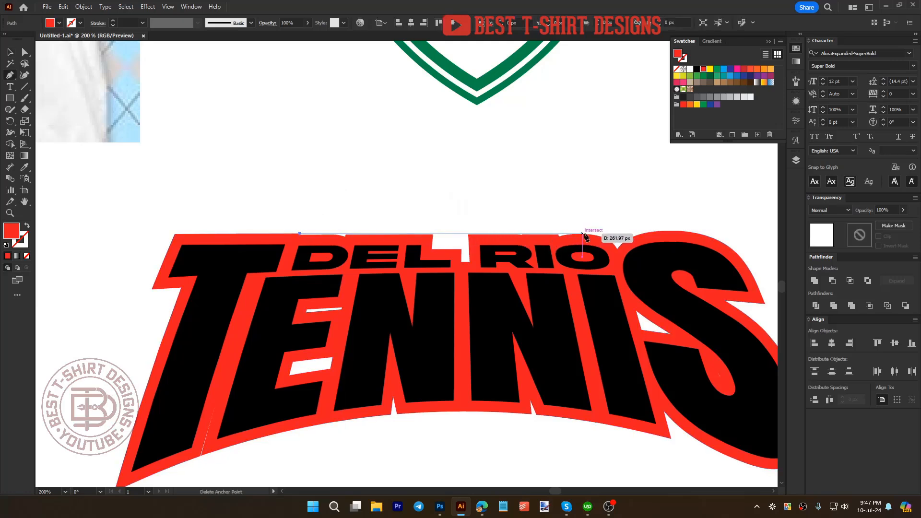
{"action": "left_click", "coordinate": [582, 235]}
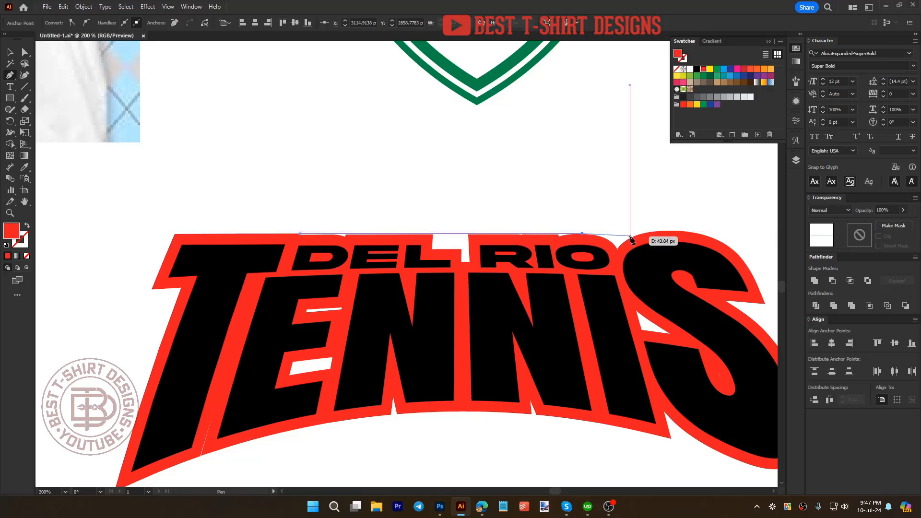
{"action": "left_click", "coordinate": [610, 268]}
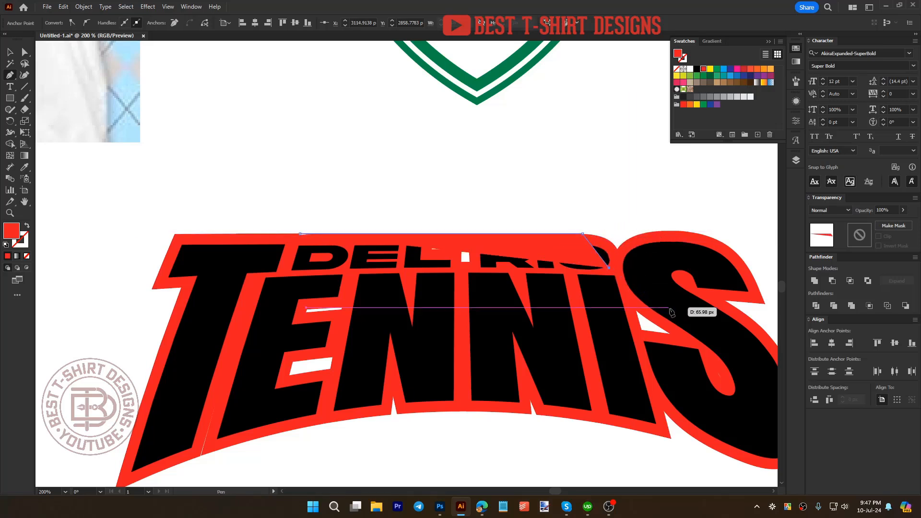
{"action": "left_click", "coordinate": [669, 307]}
{"action": "left_click", "coordinate": [706, 342]}
{"action": "left_click", "coordinate": [684, 367]}
{"action": "left_click", "coordinate": [594, 379]}
{"action": "left_click", "coordinate": [495, 369]}
{"action": "left_click", "coordinate": [398, 367]}
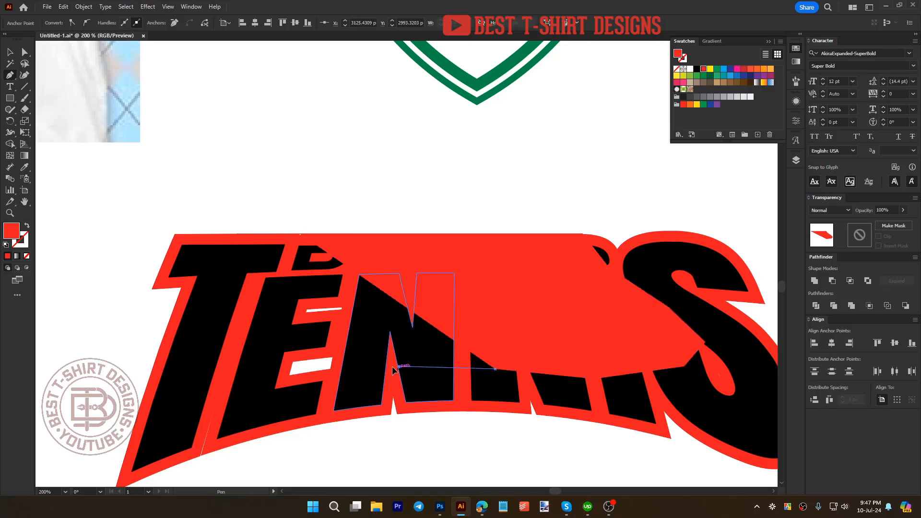
{"action": "left_click", "coordinate": [348, 379]}
{"action": "left_click", "coordinate": [294, 402]}
{"action": "left_click", "coordinate": [253, 402]}
{"action": "left_click", "coordinate": [218, 361]}
{"action": "left_click", "coordinate": [222, 311]}
{"action": "left_click", "coordinate": [234, 274]}
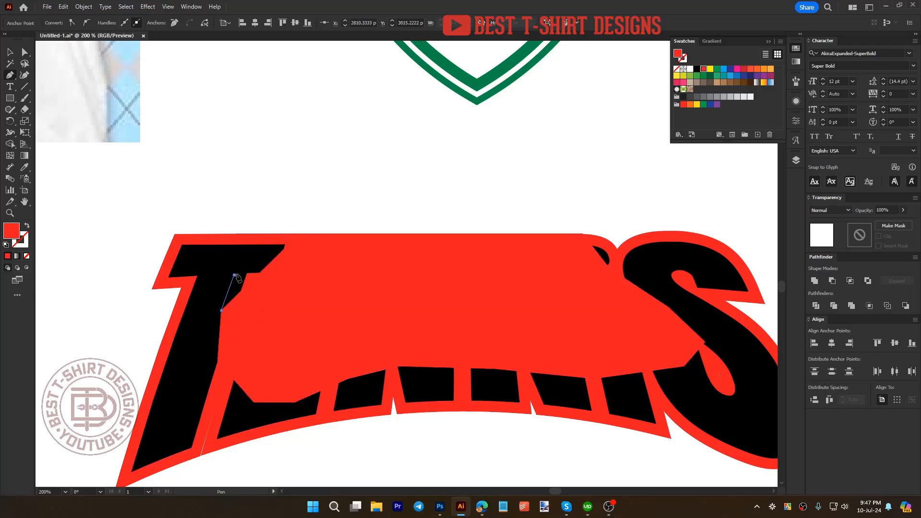
{"action": "left_click", "coordinate": [300, 234]}
{"action": "key", "text": "v"}
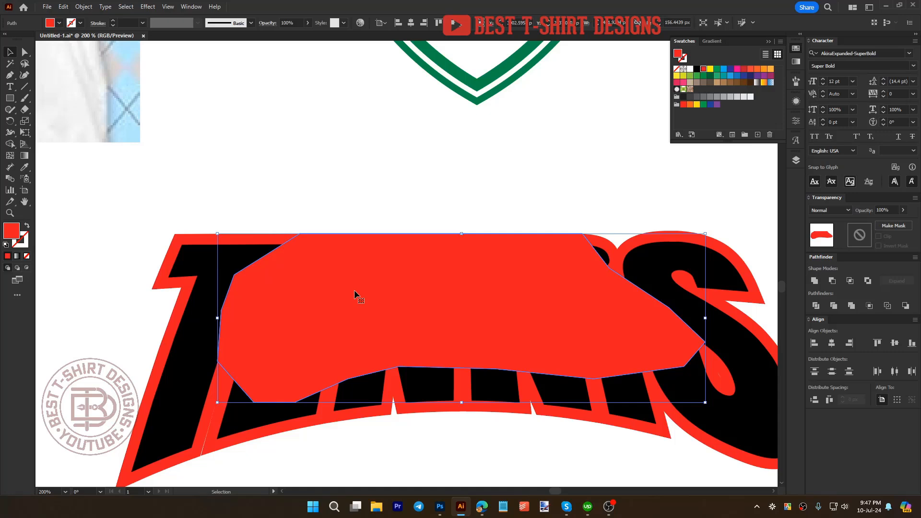
Step: Send the red filler shape to the back, behind the black lettering
{"action": "right_click", "coordinate": [355, 291]}
{"action": "mouse_move", "coordinate": [412, 451]}
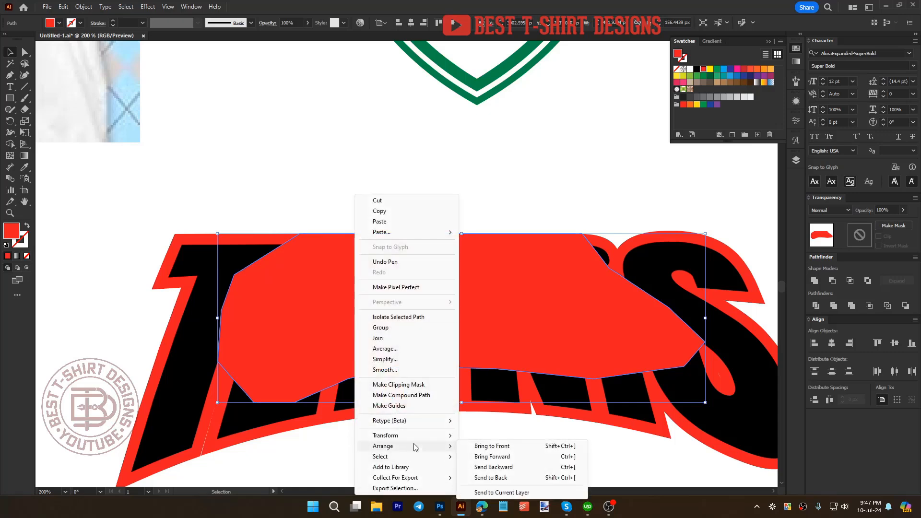
{"action": "left_click", "coordinate": [500, 478]}
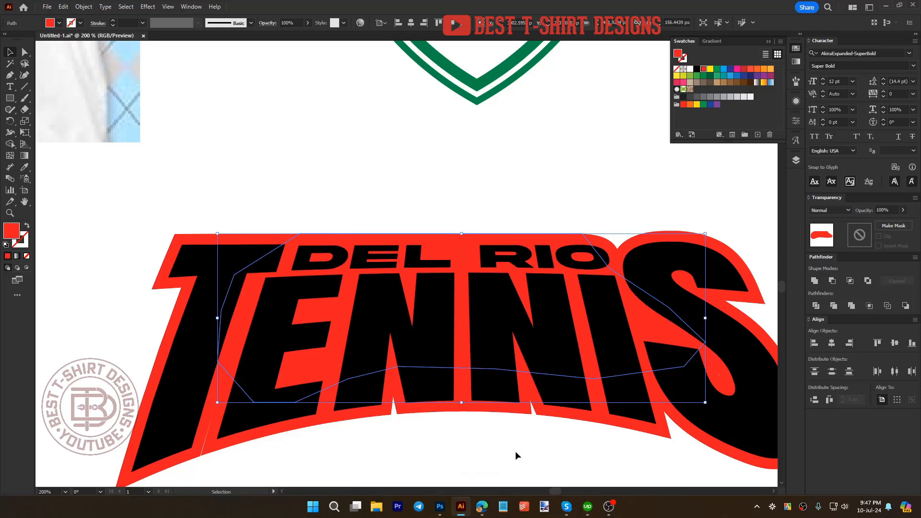
{"action": "left_click", "coordinate": [515, 451]}
Step: Move the red outline's bottom anchor between the T and E to close the open end of the narrow slit
{"action": "scroll", "coordinate": [473, 170], "scroll_direction": "down", "scroll_amount": 1}
{"action": "scroll", "coordinate": [347, 392], "scroll_direction": "up", "scroll_amount": 3}
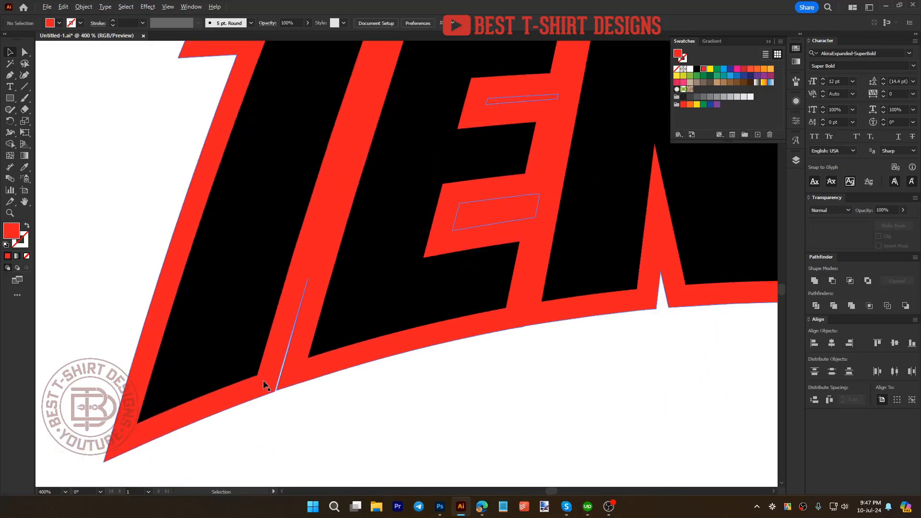
{"action": "key", "text": "a"}
{"action": "left_click", "coordinate": [278, 391]}
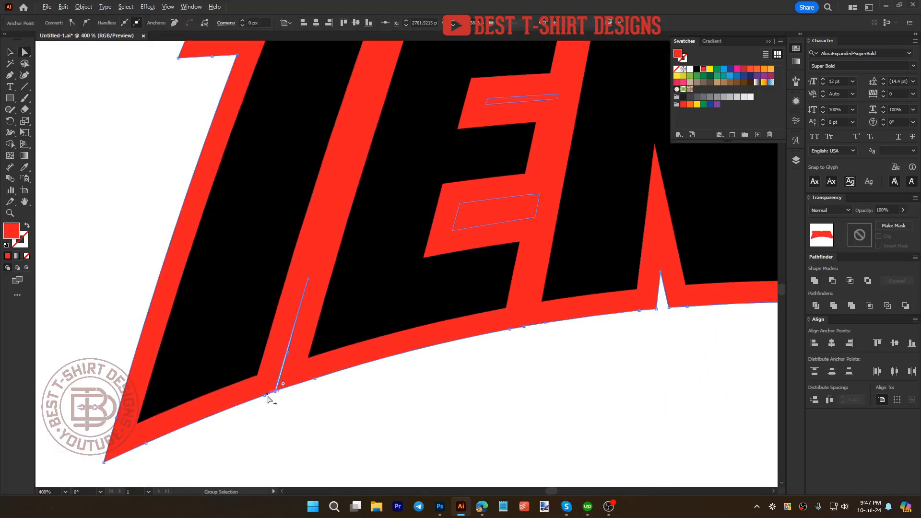
{"action": "scroll", "coordinate": [277, 393], "scroll_direction": "up", "scroll_amount": 3}
{"action": "left_click_drag", "start_coordinate": [294, 386], "coordinate": [286, 386]}
{"action": "left_click", "coordinate": [323, 391]}
{"action": "scroll", "coordinate": [327, 394], "scroll_direction": "down", "scroll_amount": 1}
{"action": "scroll", "coordinate": [326, 393], "scroll_direction": "down", "scroll_amount": 1}
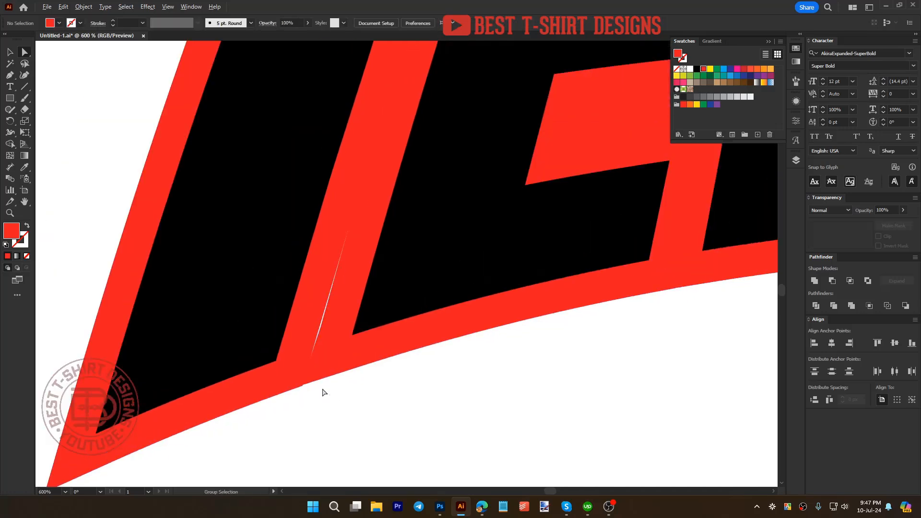
Step: Adjust the remaining slit anchors between the T and E to remove the thin white sliver from the red outline
{"action": "left_click", "coordinate": [304, 312]}
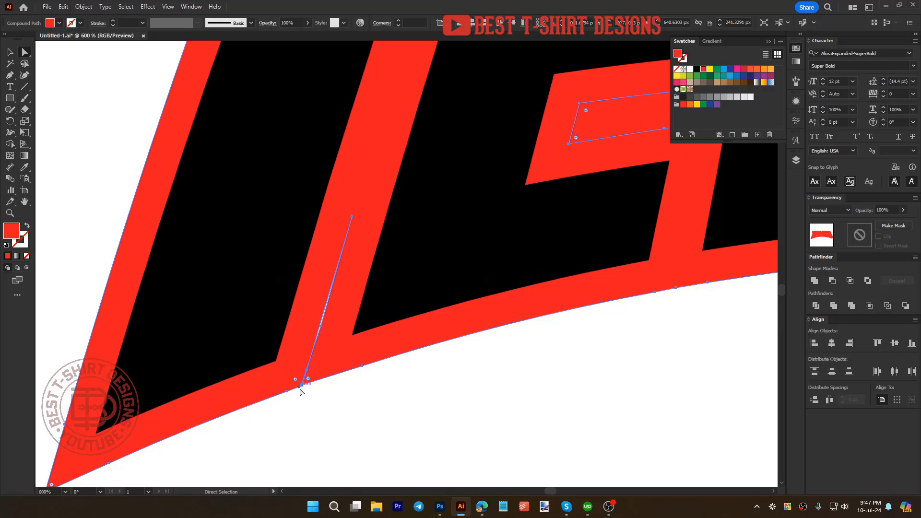
{"action": "scroll", "coordinate": [307, 390], "scroll_direction": "up", "scroll_amount": 4}
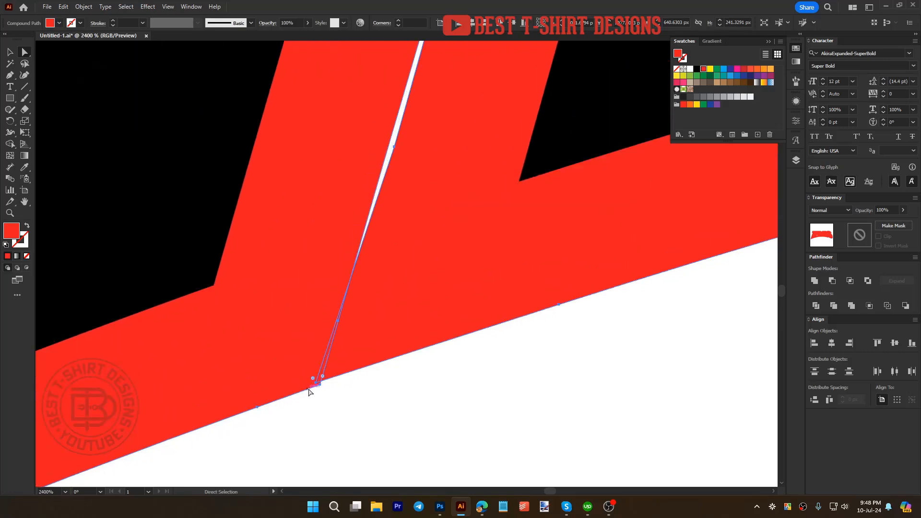
{"action": "left_click_drag", "start_coordinate": [317, 384], "coordinate": [326, 381]}
{"action": "left_click_drag", "start_coordinate": [339, 320], "coordinate": [429, 201]}
{"action": "scroll", "coordinate": [381, 288], "scroll_direction": "down", "scroll_amount": 4}
{"action": "left_click", "coordinate": [416, 350]}
{"action": "scroll", "coordinate": [384, 355], "scroll_direction": "down", "scroll_amount": 4}
{"action": "key", "text": "v"}
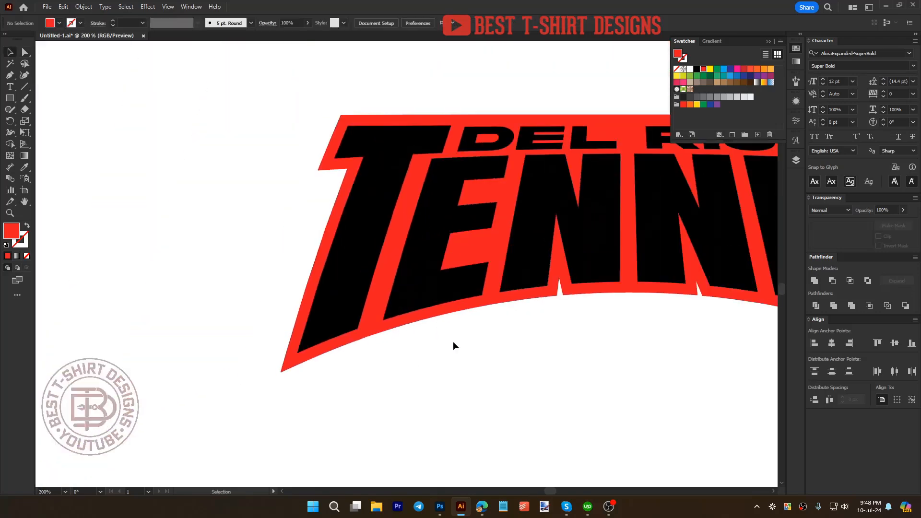
Step: Unite the red filler shape and the red outline behind the lettering into a single shape
{"action": "scroll", "coordinate": [446, 348], "scroll_direction": "down", "scroll_amount": 2}
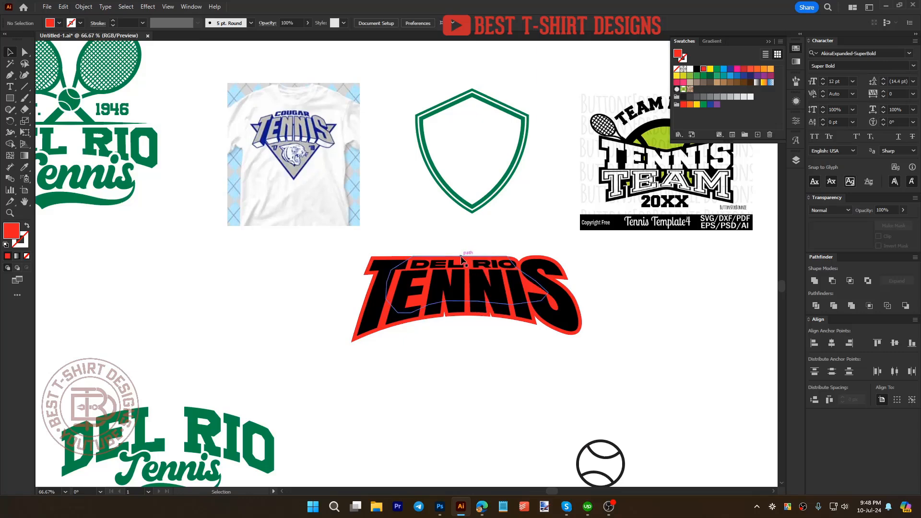
{"action": "left_click", "coordinate": [466, 259]}
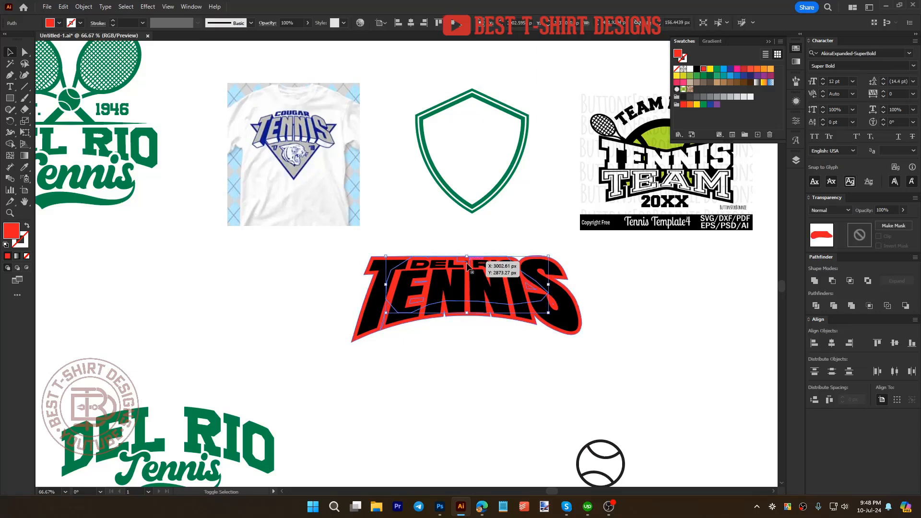
{"action": "left_click", "coordinate": [466, 264], "text": "shift"}
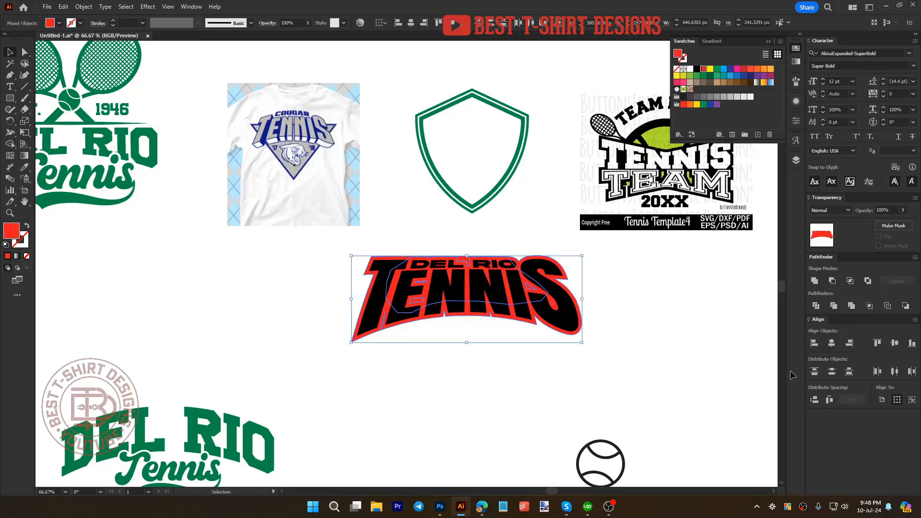
{"action": "left_click", "coordinate": [468, 390]}
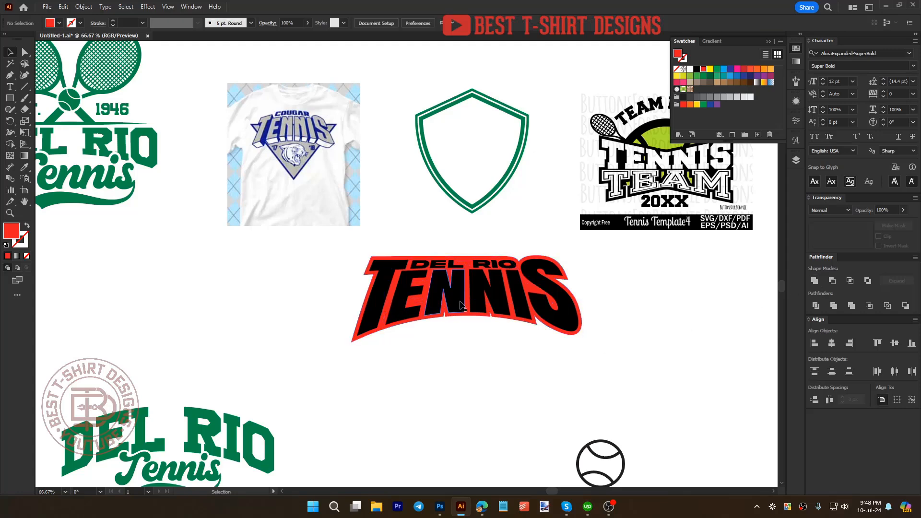
Step: Duplicate the merged red outline in place behind the lettering and fill the copy with green
{"action": "scroll", "coordinate": [528, 323], "scroll_direction": "up", "scroll_amount": 1}
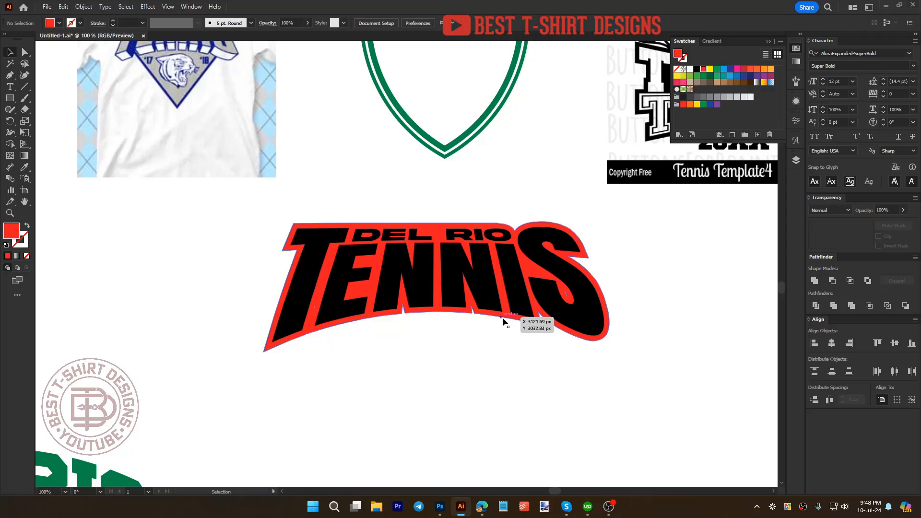
{"action": "left_click", "coordinate": [502, 319]}
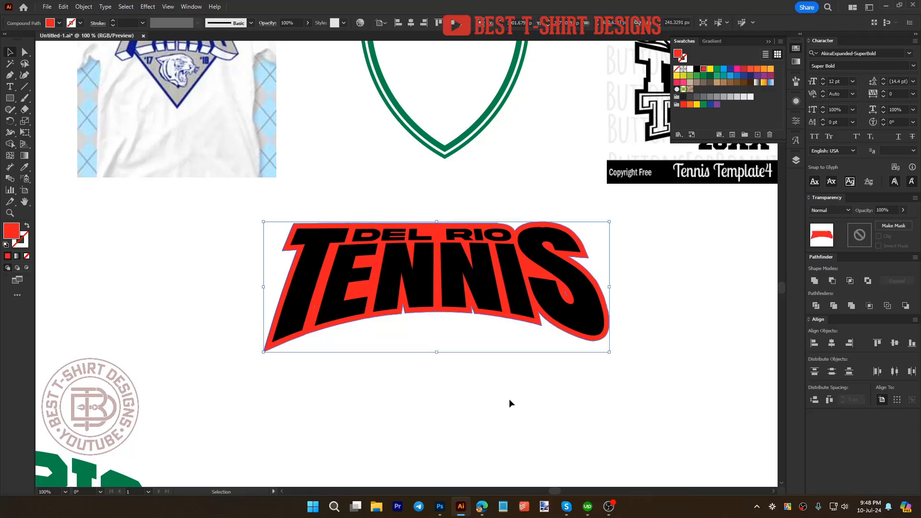
{"action": "key", "text": "a"}
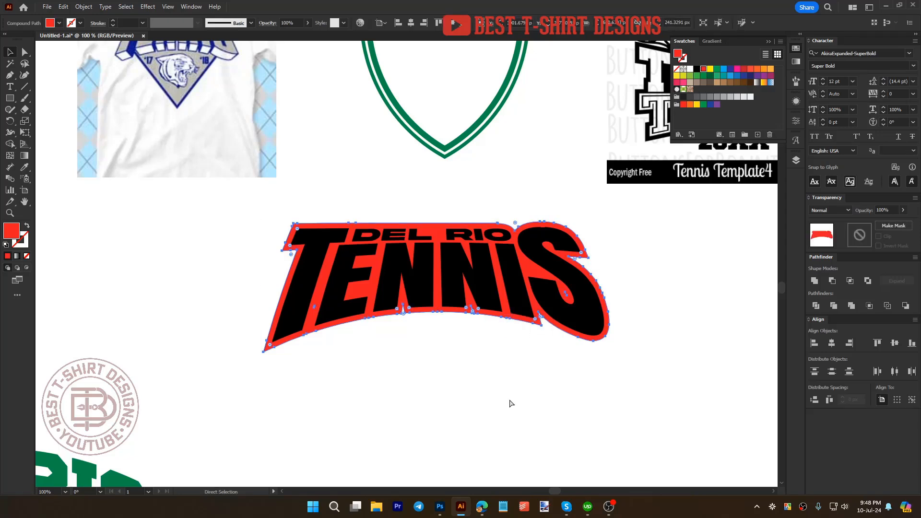
{"action": "key", "text": "v"}
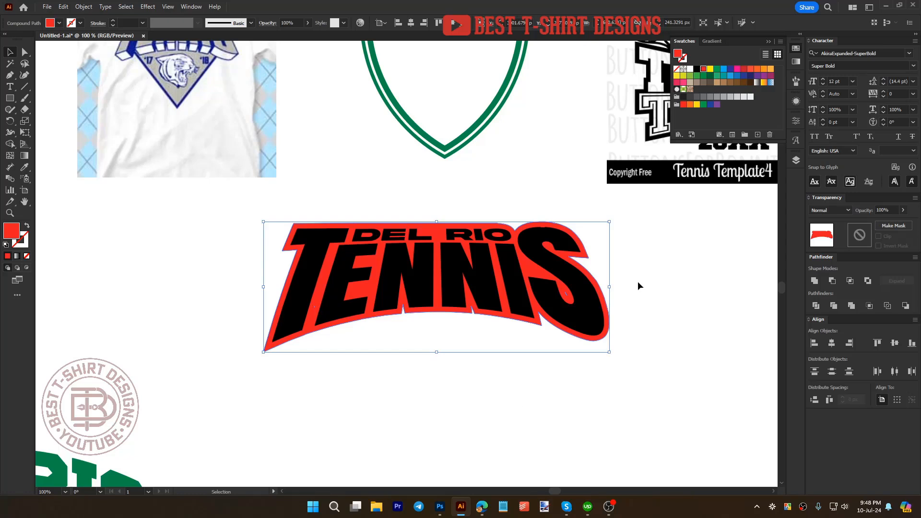
{"action": "left_click", "coordinate": [718, 70]}
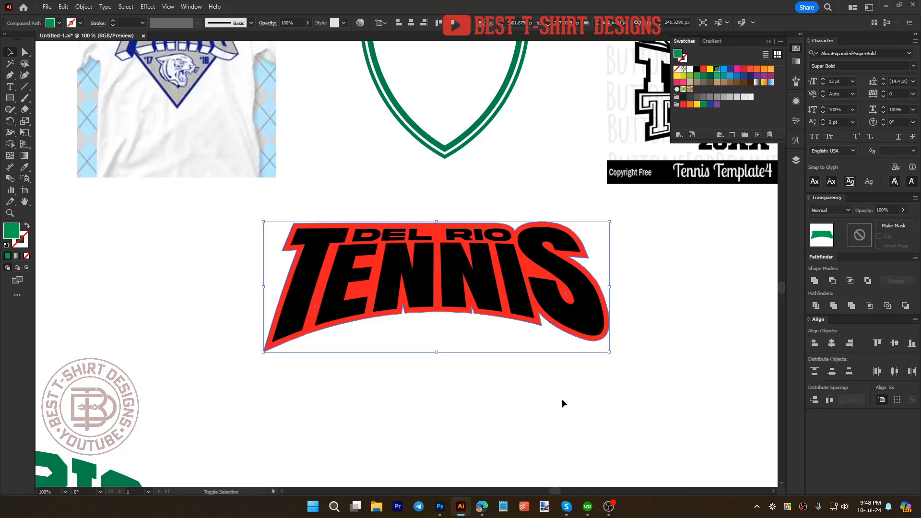
Step: Shift the green copy straight down below the lettering and shrink it proportionally about its centre
{"action": "key", "text": "shift+Down"}
{"action": "key", "text": "shift+Down"}
{"action": "key", "text": "shift+Down"}
{"action": "key", "text": "shift+Down"}
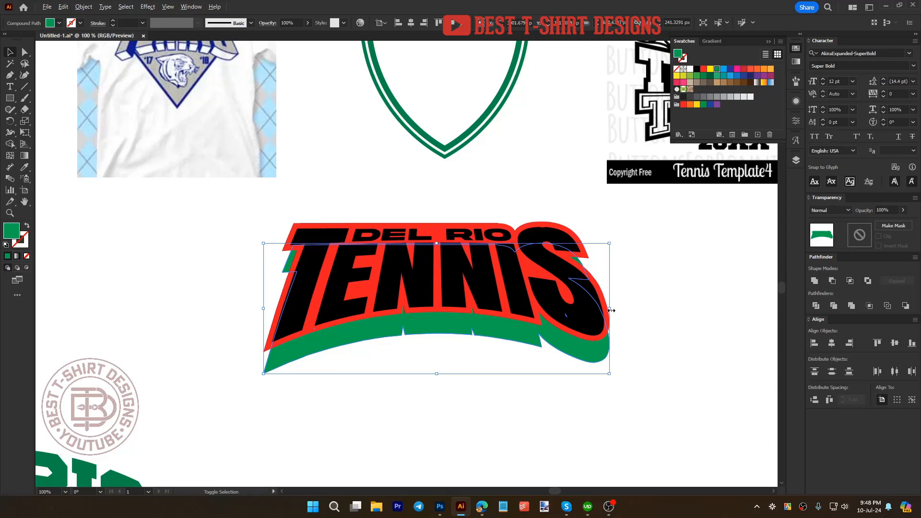
{"action": "left_click_drag", "start_coordinate": [611, 311], "coordinate": [579, 319]}
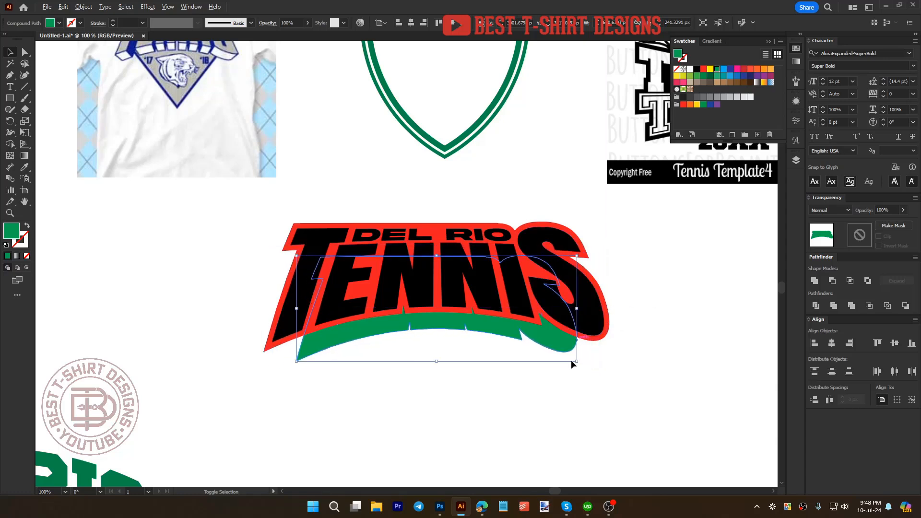
{"action": "left_click", "coordinate": [551, 410]}
Step: Fill both the green copy and the original outline with red
{"action": "left_click", "coordinate": [552, 350]}
{"action": "left_click", "coordinate": [603, 340], "text": "shift"}
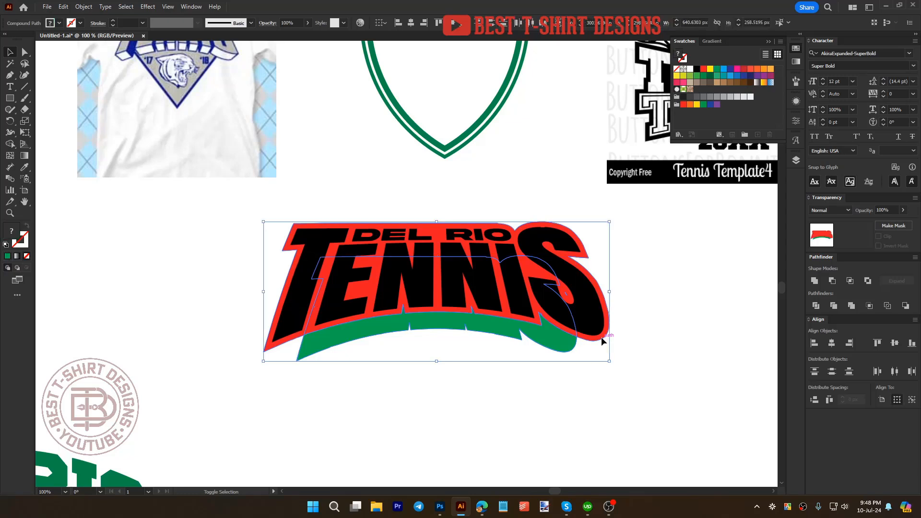
{"action": "left_click", "coordinate": [704, 69]}
{"action": "left_click", "coordinate": [502, 372]}
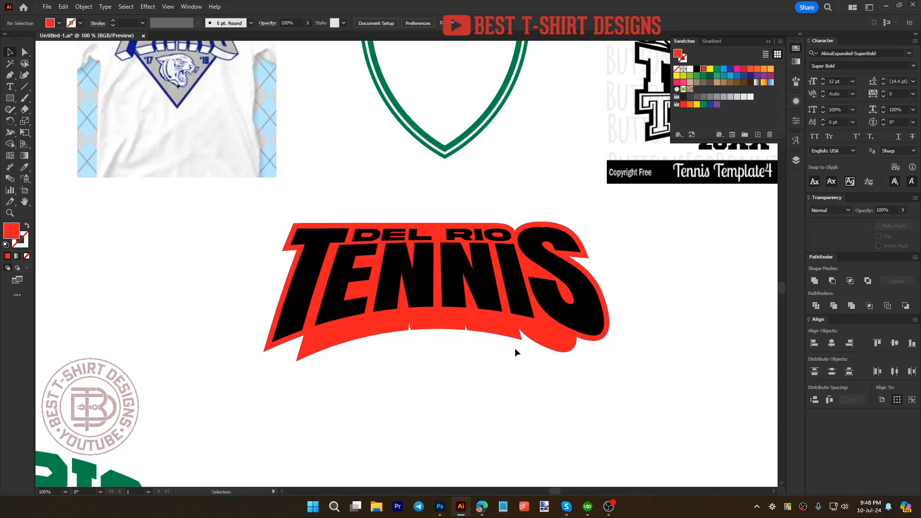
Step: Make a blend between the red outline and its smaller, lowered copy
{"action": "left_click", "coordinate": [547, 348]}
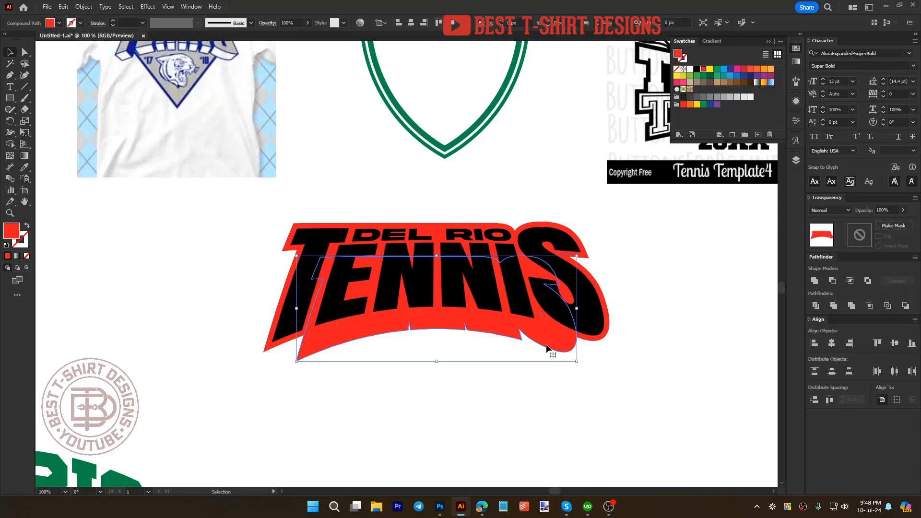
{"action": "left_click", "coordinate": [592, 342], "text": "shift"}
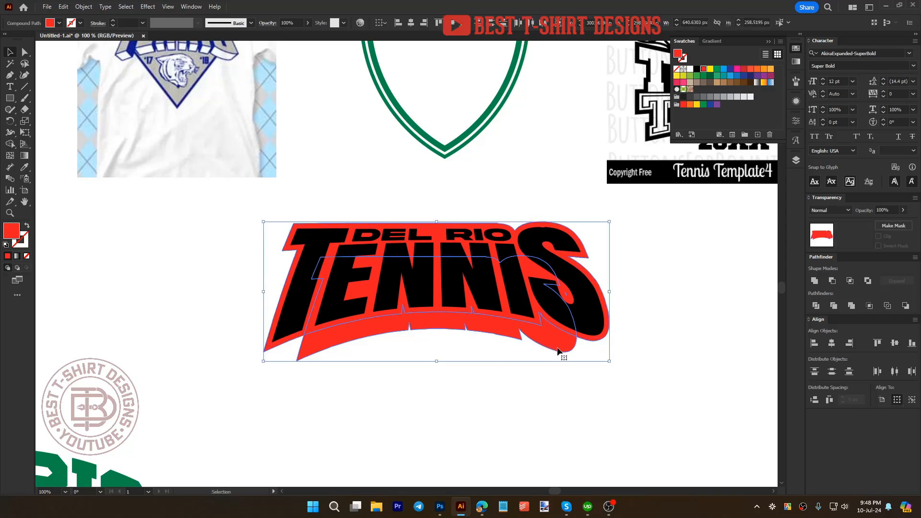
{"action": "left_click", "coordinate": [84, 7]}
{"action": "mouse_move", "coordinate": [127, 307]}
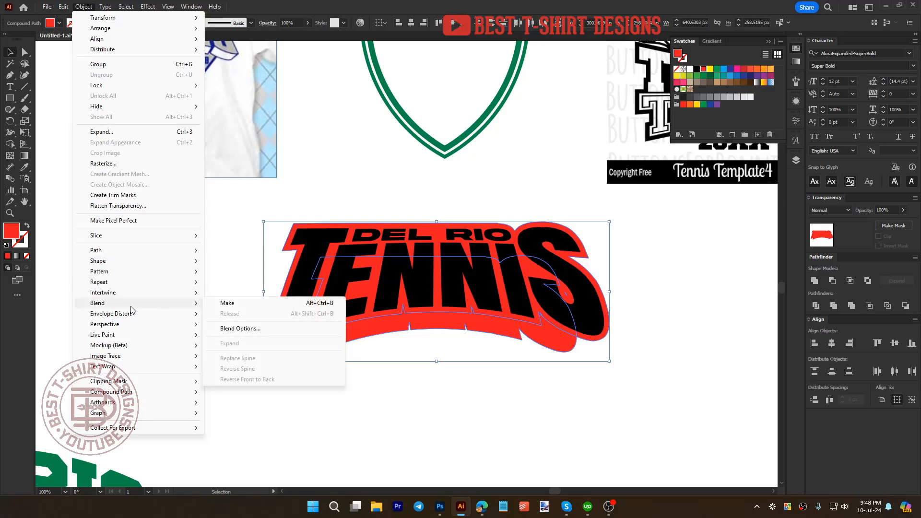
{"action": "left_click", "coordinate": [233, 303]}
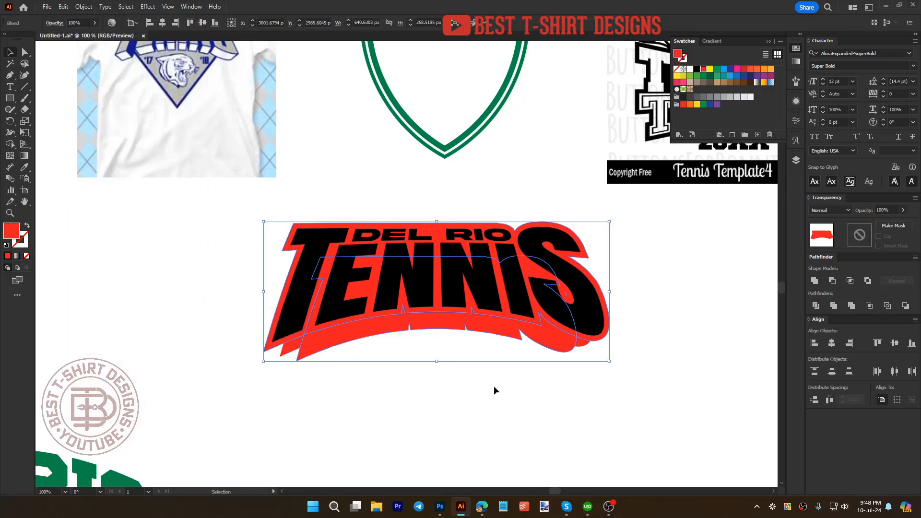
{"action": "left_click", "coordinate": [540, 389]}
Step: Set the blend's spacing to Specified Steps with 100 steps
{"action": "scroll", "coordinate": [254, 356], "scroll_direction": "up", "scroll_amount": 2}
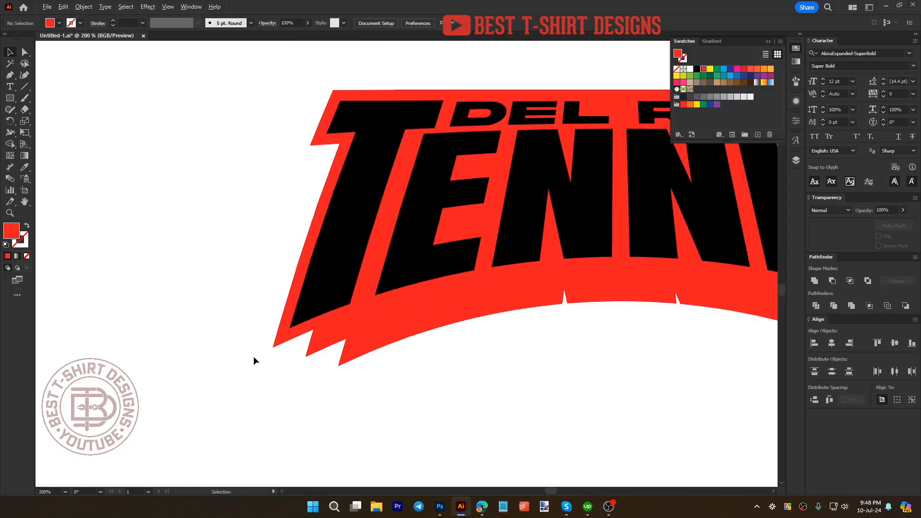
{"action": "left_click", "coordinate": [283, 342]}
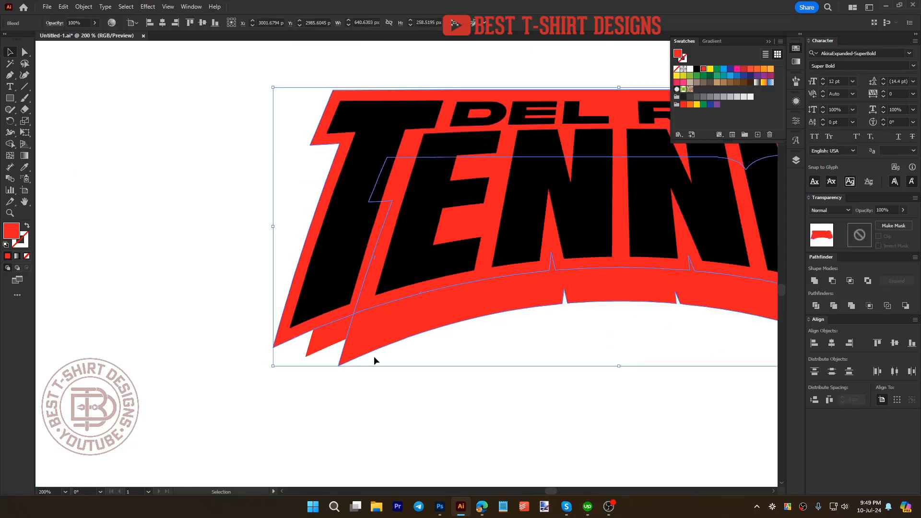
{"action": "left_click", "coordinate": [433, 373]}
{"action": "left_click", "coordinate": [322, 349]}
{"action": "double_click", "coordinate": [14, 181]}
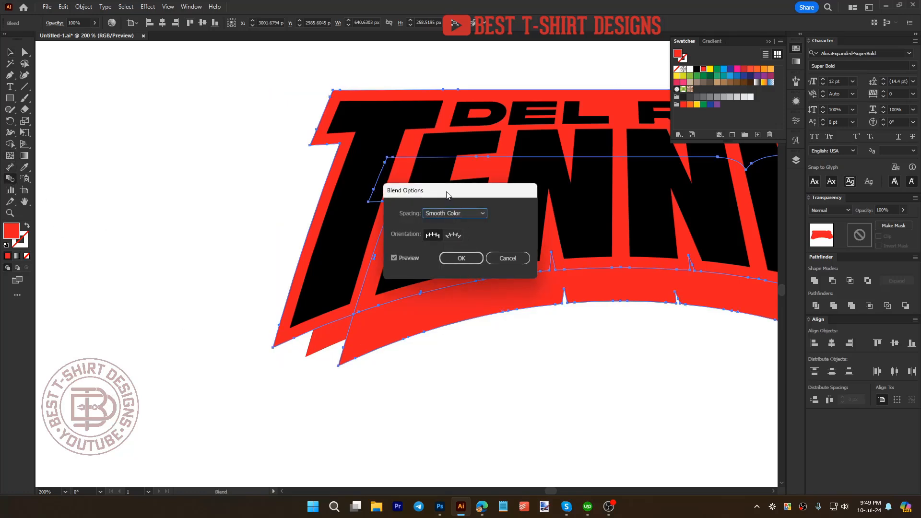
{"action": "left_click_drag", "start_coordinate": [446, 194], "coordinate": [489, 143]}
{"action": "left_click", "coordinate": [490, 163]}
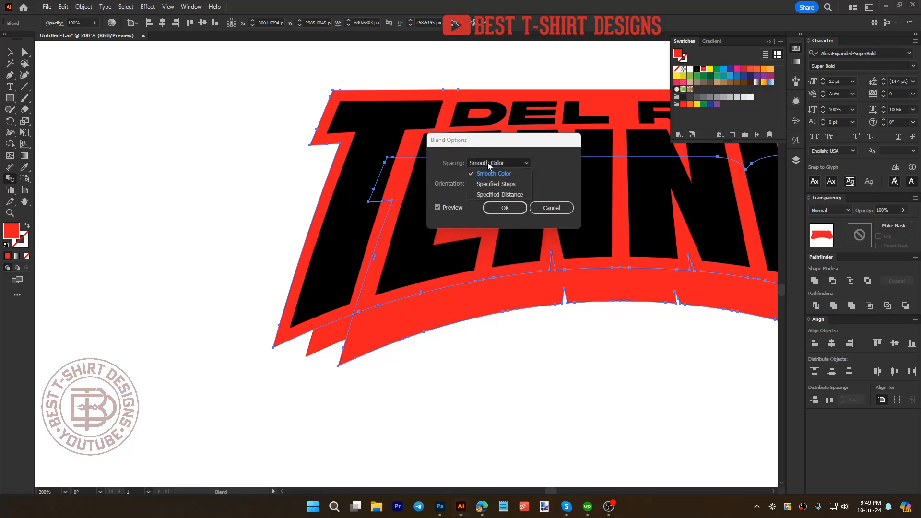
{"action": "left_click", "coordinate": [497, 184]}
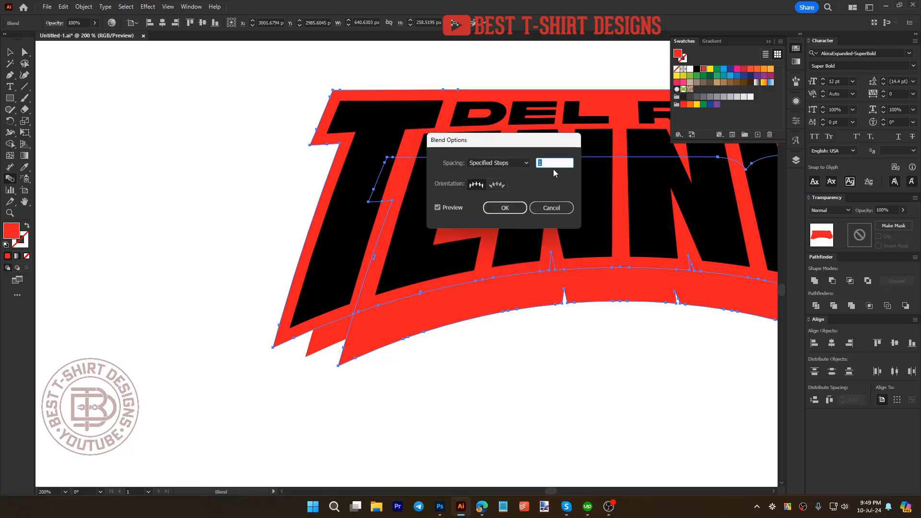
{"action": "key", "text": "Up"}
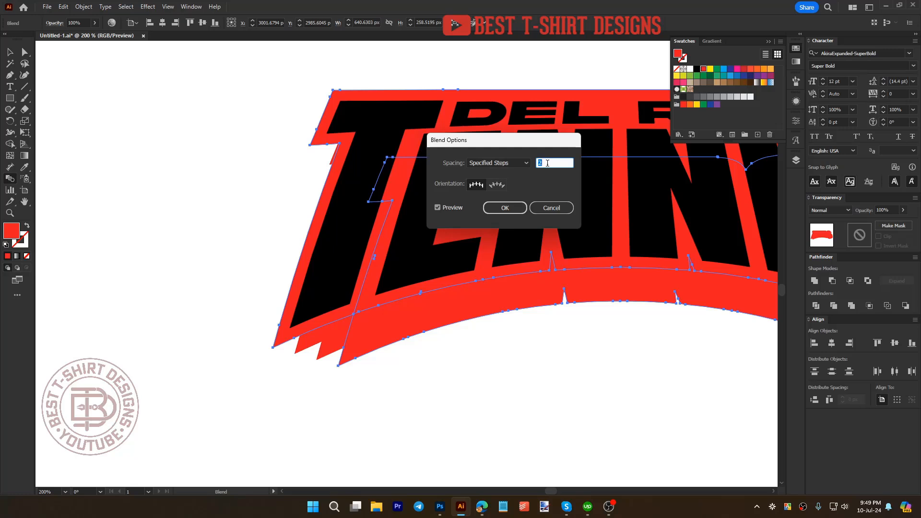
{"action": "key", "text": "Up"}
{"action": "key", "text": "Up"}
{"action": "key", "text": "Up"}
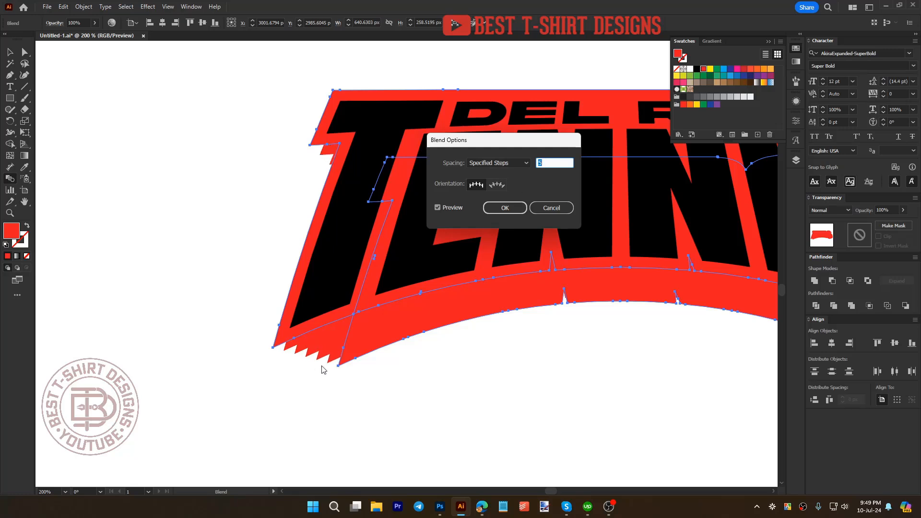
{"action": "key", "text": "Up"}
{"action": "key", "text": "Up"}
{"action": "key", "text": "Up"}
{"action": "key", "text": "Up"}
{"action": "key", "text": "Up"}
{"action": "key", "text": "Up"}
{"action": "key", "text": "Up"}
{"action": "key", "text": "Up"}
{"action": "key", "text": "Up"}
{"action": "key", "text": "Up"}
{"action": "key", "text": "Up"}
{"action": "key", "text": "Up"}
{"action": "key", "text": "Up"}
{"action": "key", "text": "Up"}
{"action": "key", "text": "Up"}
{"action": "key", "text": "Up"}
{"action": "key", "text": "Up"}
{"action": "key", "text": "Up"}
{"action": "key", "text": "Up"}
{"action": "key", "text": "Up"}
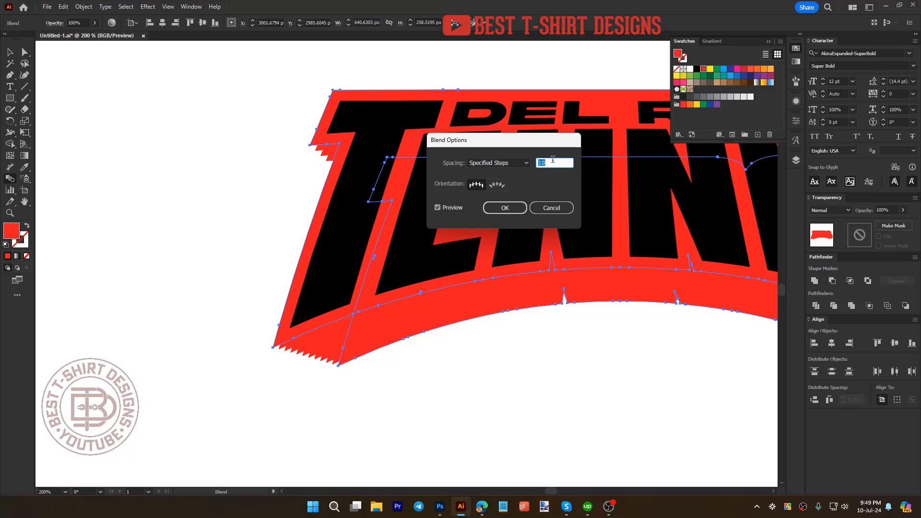
{"action": "key", "text": "Up"}
{"action": "key", "text": "Up"}
{"action": "key", "text": "Up"}
{"action": "key", "text": "Up"}
{"action": "key", "text": "Up"}
{"action": "key", "text": "Up"}
{"action": "key", "text": "Up"}
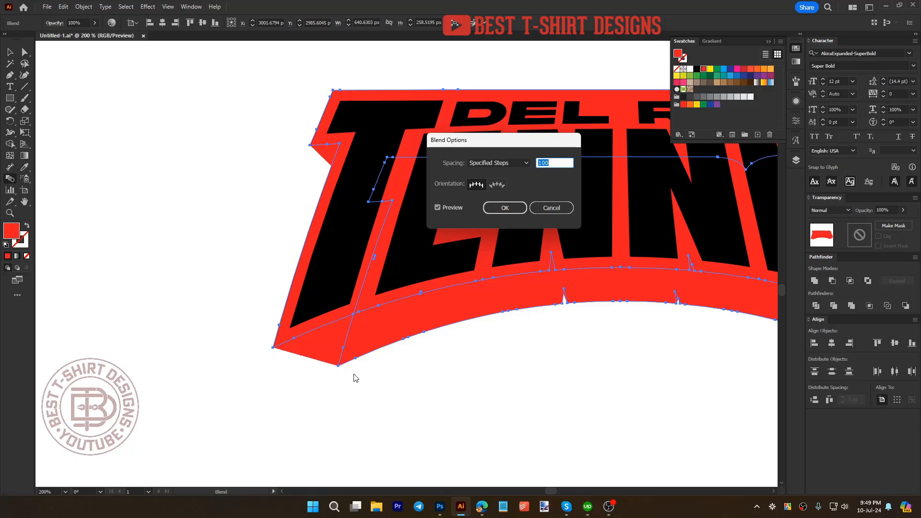
{"action": "left_click", "coordinate": [513, 211]}
{"action": "key", "text": "ctrl+minus"}
{"action": "key", "text": "ctrl+minus"}
{"action": "key", "text": "ctrl+minus"}
{"action": "key", "text": "v"}
{"action": "left_click", "coordinate": [520, 299]}
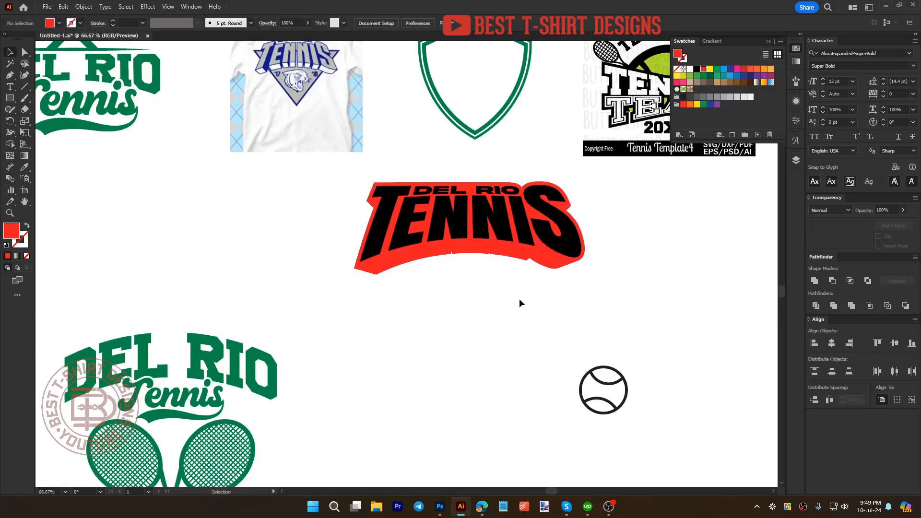
Step: Raise the blend's Specified Steps to 248 and check the extrusion's slanted edge below the T for smoothness
{"action": "scroll", "coordinate": [484, 269], "scroll_direction": "up", "scroll_amount": 2}
{"action": "scroll", "coordinate": [182, 298], "scroll_direction": "up", "scroll_amount": 6}
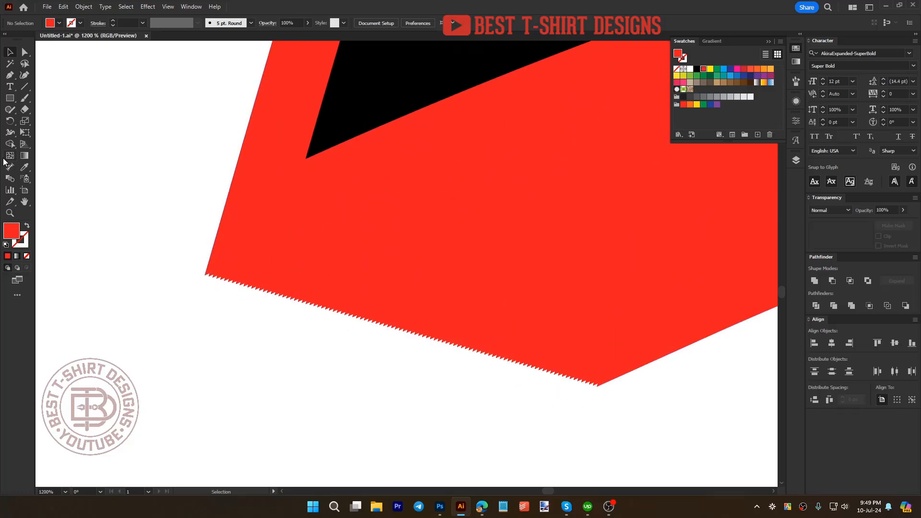
{"action": "left_click", "coordinate": [273, 264]}
{"action": "left_click", "coordinate": [14, 179]}
{"action": "double_click", "coordinate": [14, 180]}
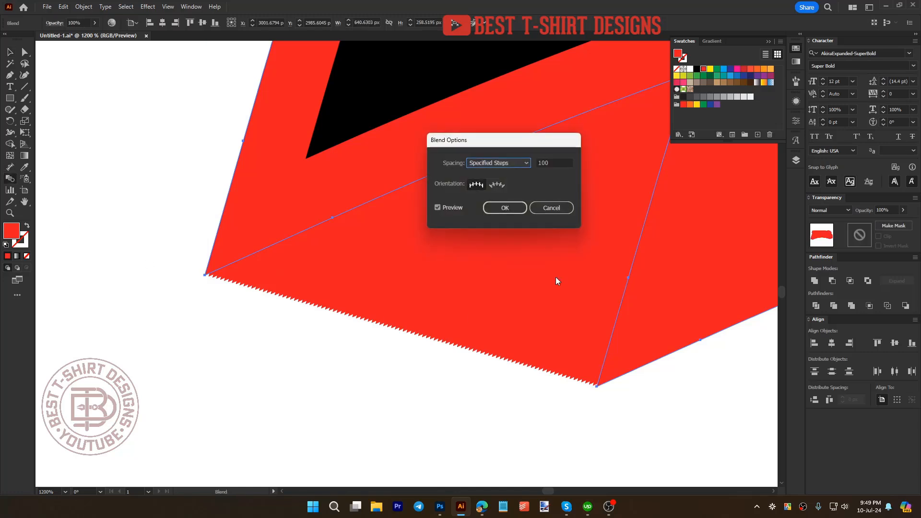
{"action": "double_click", "coordinate": [547, 162]}
{"action": "type", "text": "248"}
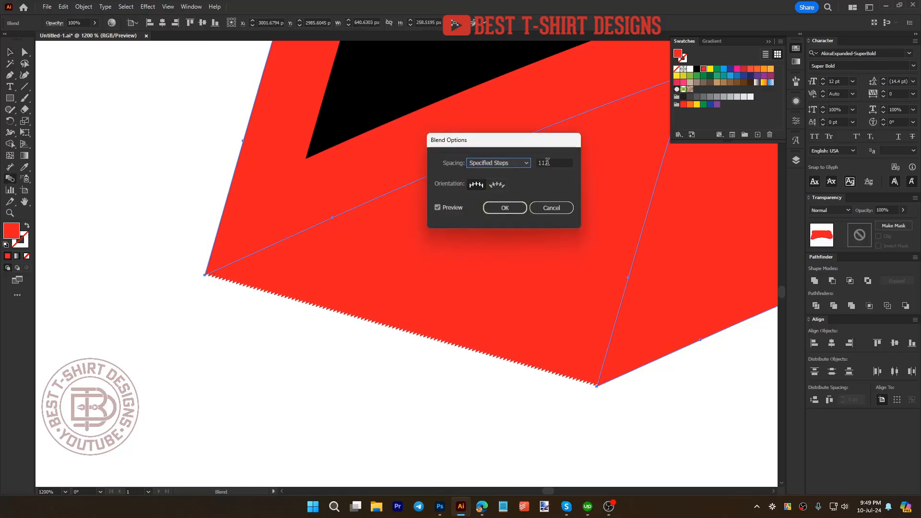
{"action": "left_click", "coordinate": [511, 208]}
{"action": "scroll", "coordinate": [312, 331], "scroll_direction": "down", "scroll_amount": 4}
{"action": "scroll", "coordinate": [384, 351], "scroll_direction": "down", "scroll_amount": 4}
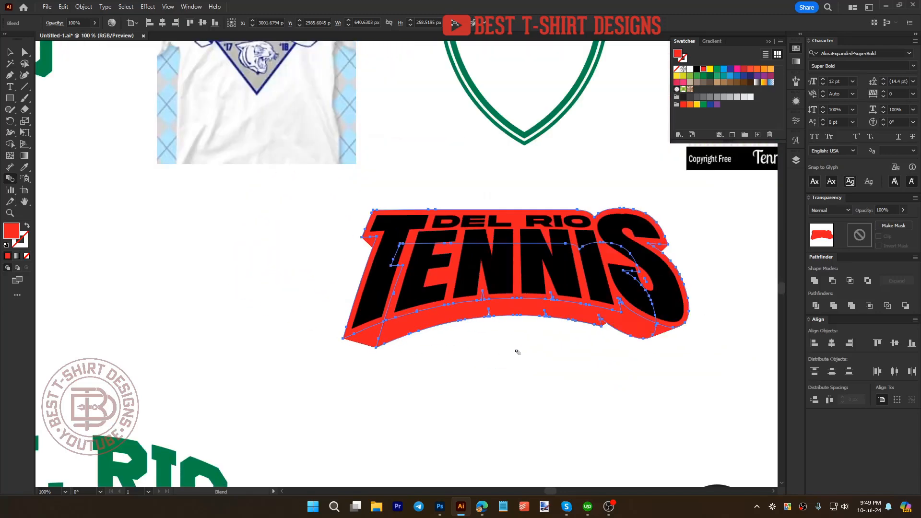
{"action": "key", "text": "v"}
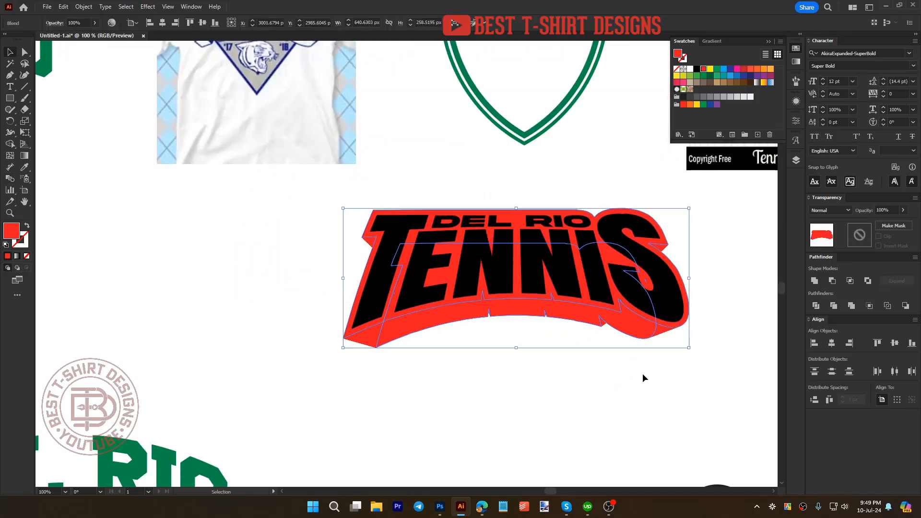
{"action": "left_click", "coordinate": [632, 391]}
{"action": "left_click", "coordinate": [633, 328]}
{"action": "scroll", "coordinate": [360, 355], "scroll_direction": "up", "scroll_amount": 5}
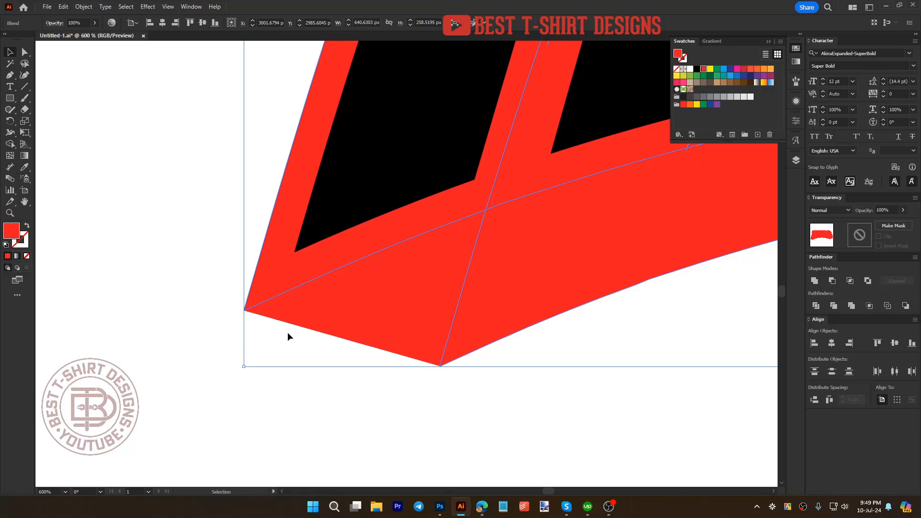
{"action": "scroll", "coordinate": [287, 332], "scroll_direction": "down", "scroll_amount": 5}
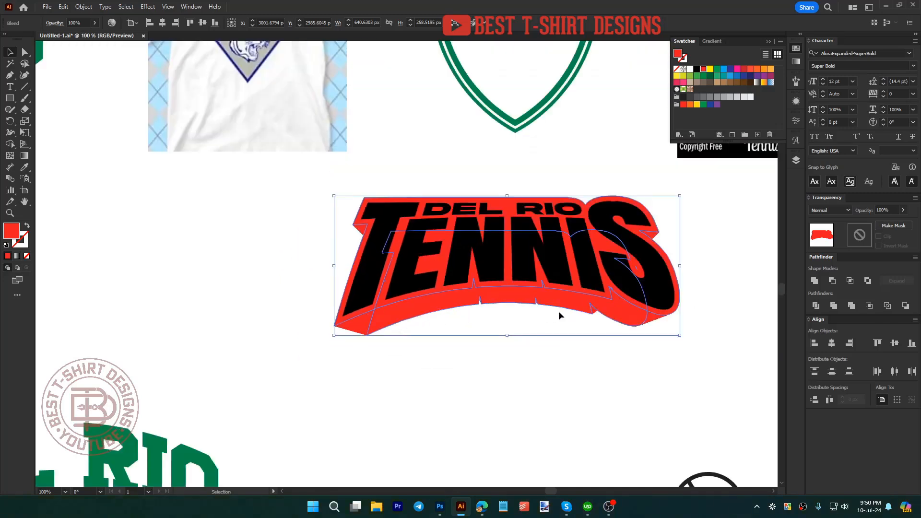
{"action": "left_click", "coordinate": [620, 334]}
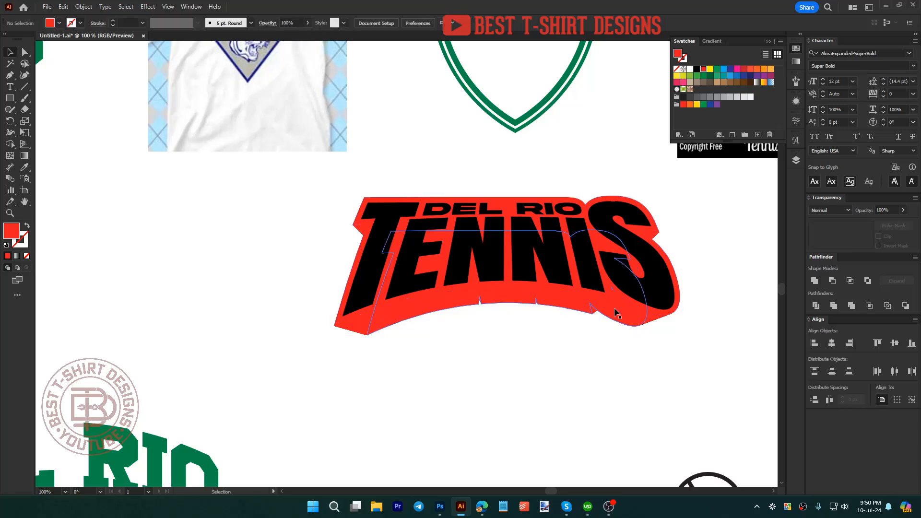
Step: Expand the red blend's object and fill, and inspect the overlapping shapes along the slanted edge below the T
{"action": "left_click", "coordinate": [618, 314]}
{"action": "left_click", "coordinate": [84, 6]}
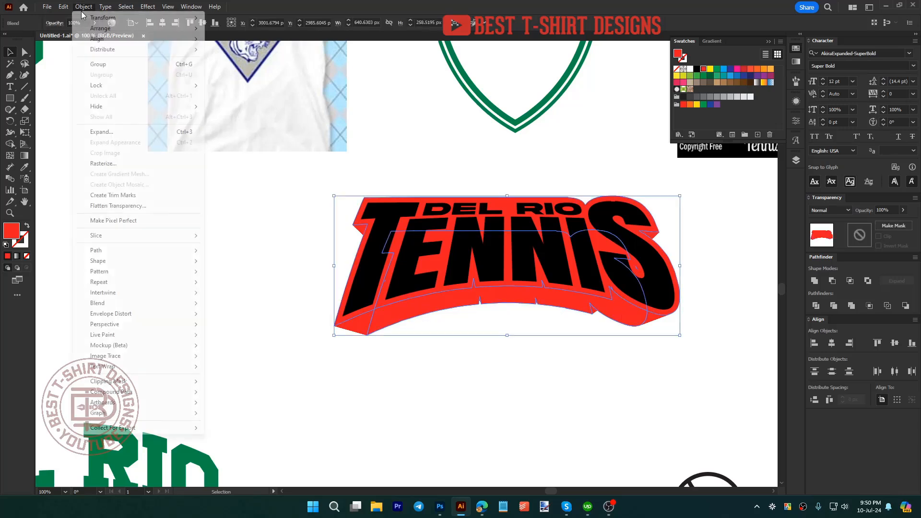
{"action": "left_click", "coordinate": [100, 131]}
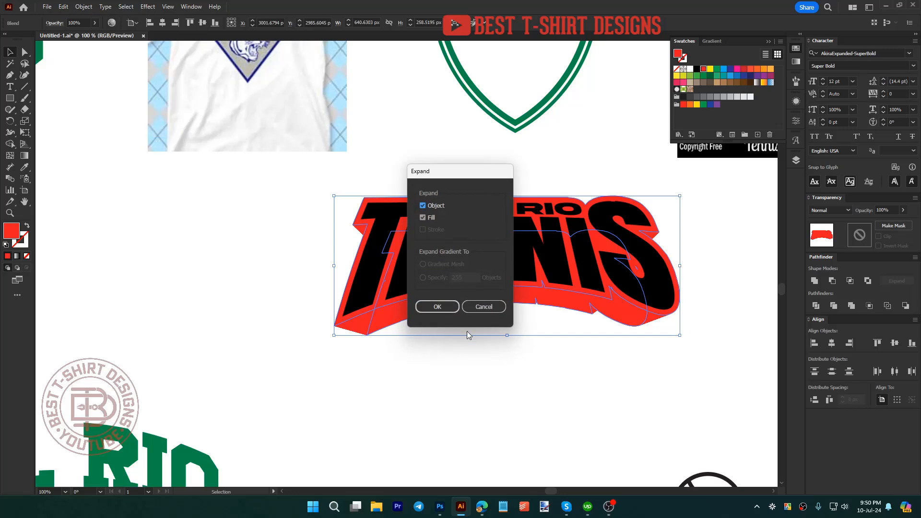
{"action": "left_click", "coordinate": [448, 308]}
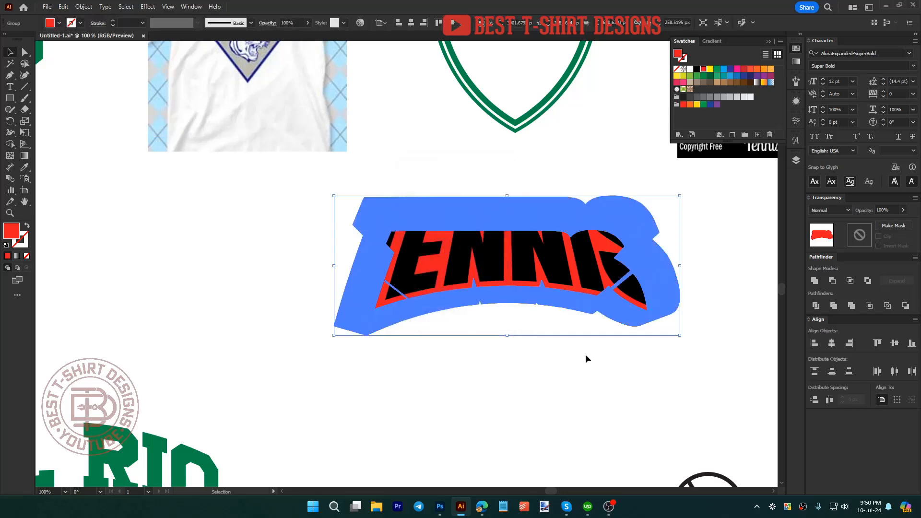
{"action": "left_click", "coordinate": [681, 373]}
{"action": "scroll", "coordinate": [382, 331], "scroll_direction": "up", "scroll_amount": 5}
{"action": "left_click", "coordinate": [323, 317]}
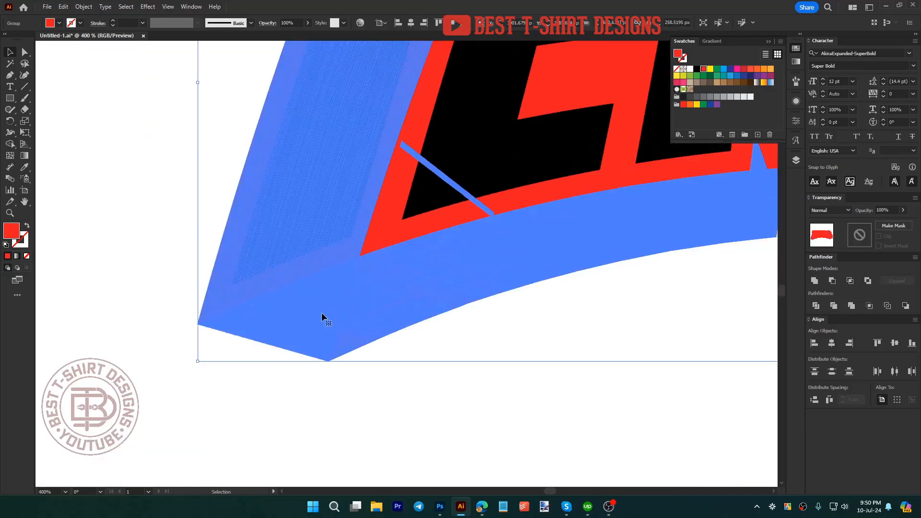
{"action": "scroll", "coordinate": [226, 344], "scroll_direction": "up", "scroll_amount": 5}
{"action": "scroll", "coordinate": [319, 267], "scroll_direction": "down", "scroll_amount": 10}
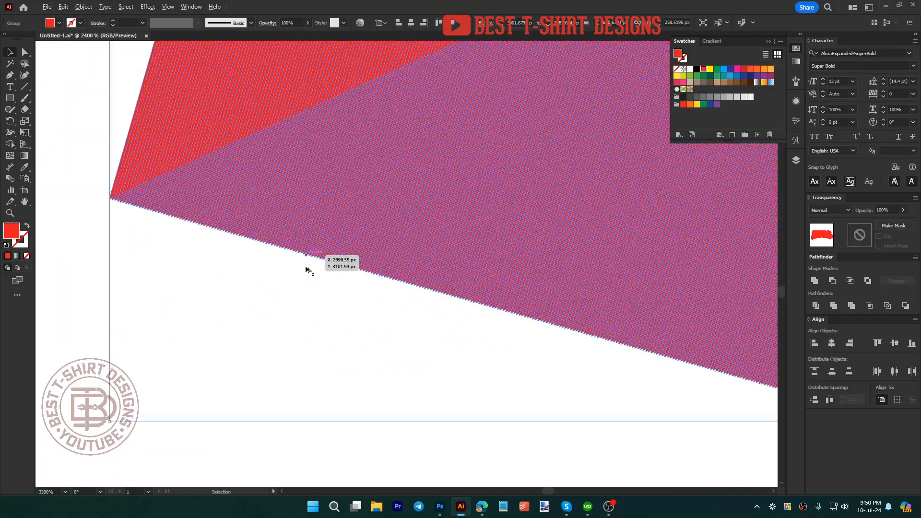
{"action": "scroll", "coordinate": [306, 270], "scroll_direction": "down", "scroll_amount": 1}
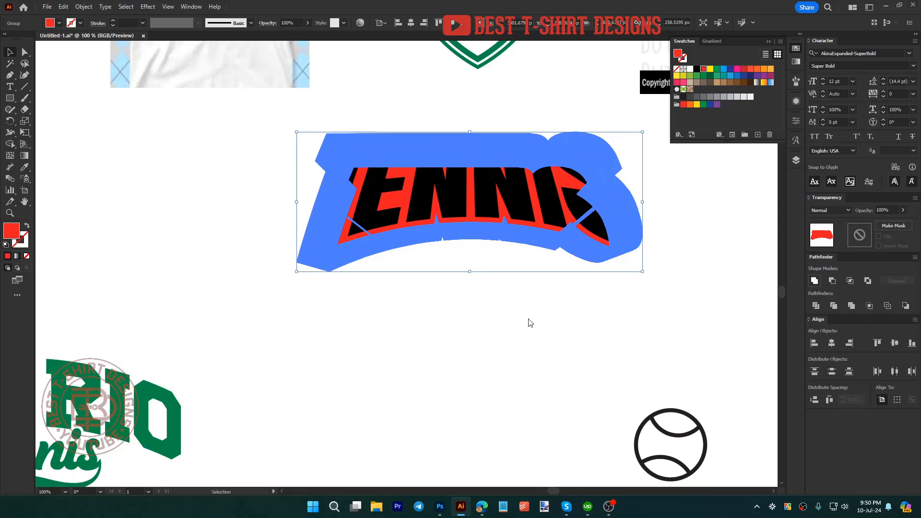
Step: Unite the expanded blend pieces into a single red shape and check its lower edge
{"action": "key", "text": "ctrl+4"}
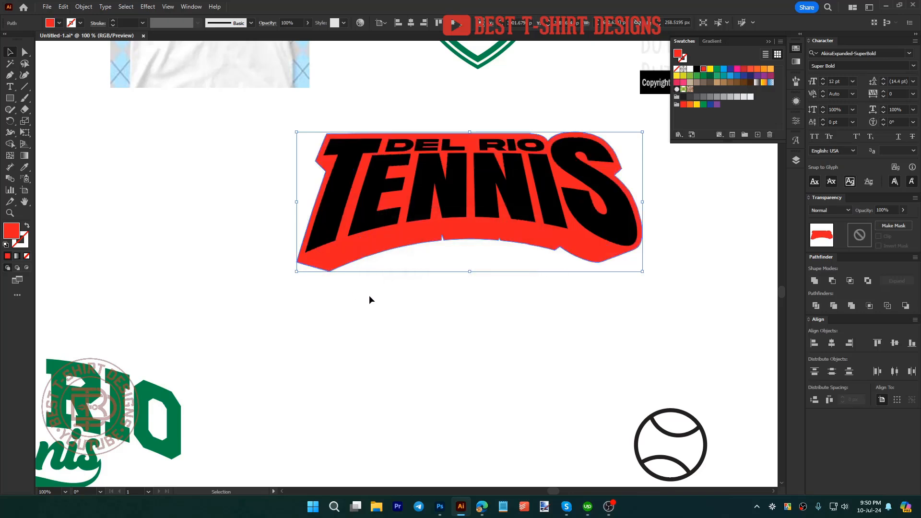
{"action": "scroll", "coordinate": [295, 250], "scroll_direction": "up", "scroll_amount": 5}
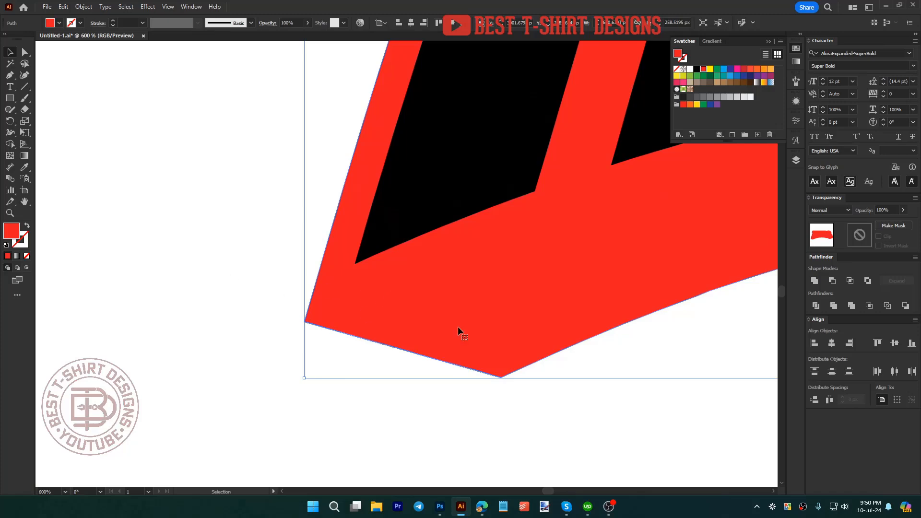
{"action": "left_click", "coordinate": [619, 357]}
{"action": "left_click", "coordinate": [506, 305]}
{"action": "scroll", "coordinate": [298, 283], "scroll_direction": "down", "scroll_amount": 4}
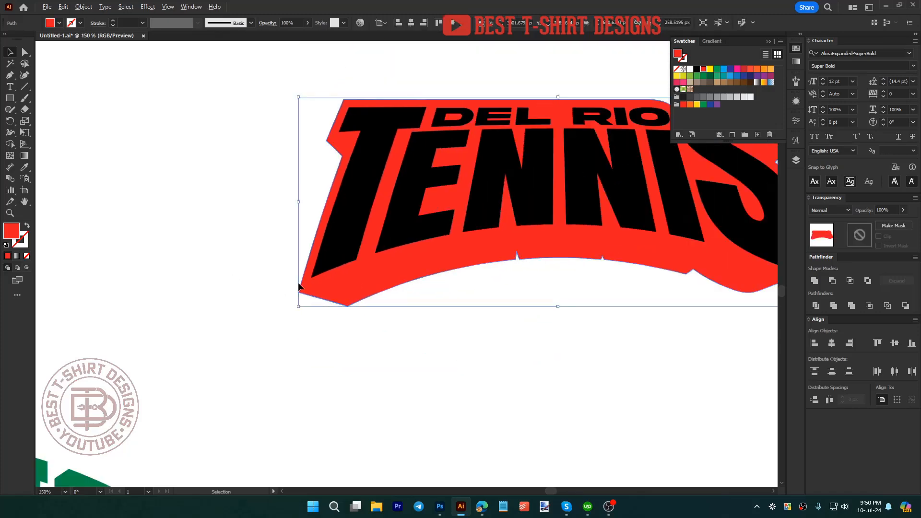
{"action": "left_click", "coordinate": [450, 318]}
{"action": "scroll", "coordinate": [451, 324], "scroll_direction": "down", "scroll_amount": 2}
Step: Give the united extrusion shape the shield's green as a fill, with no stroke
{"action": "left_click", "coordinate": [518, 296]}
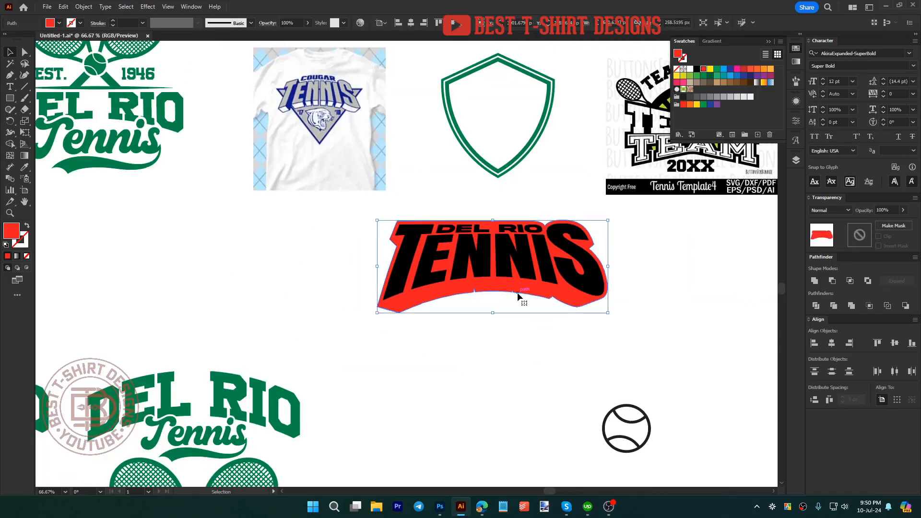
{"action": "key", "text": "i"}
{"action": "left_click", "coordinate": [502, 169]}
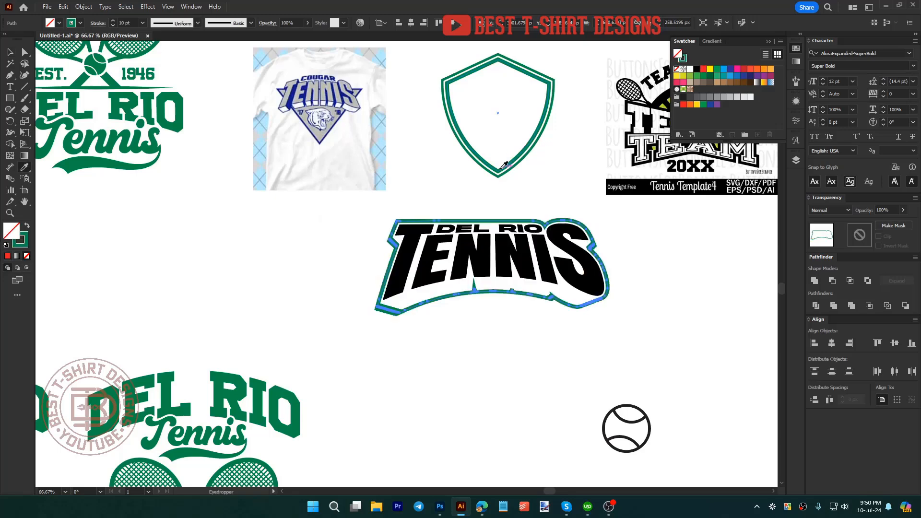
{"action": "key", "text": "shift+x"}
{"action": "key", "text": "v"}
{"action": "left_click", "coordinate": [534, 312]}
{"action": "scroll", "coordinate": [540, 334], "scroll_direction": "up", "scroll_amount": 1}
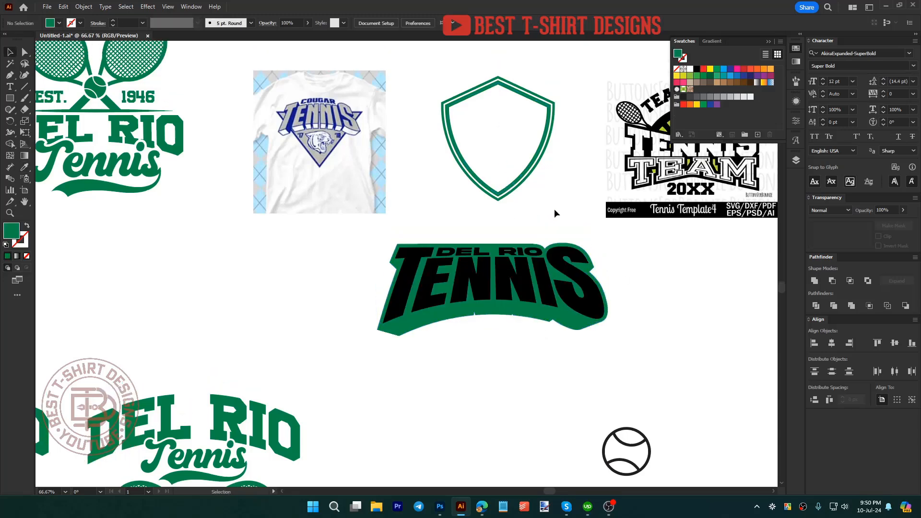
Step: Scale the lettering and its extrusion down together to about 410 px wide and centre them over the green shield
{"action": "left_click_drag", "start_coordinate": [555, 212], "coordinate": [513, 211]}
{"action": "left_click_drag", "start_coordinate": [578, 346], "coordinate": [433, 268]}
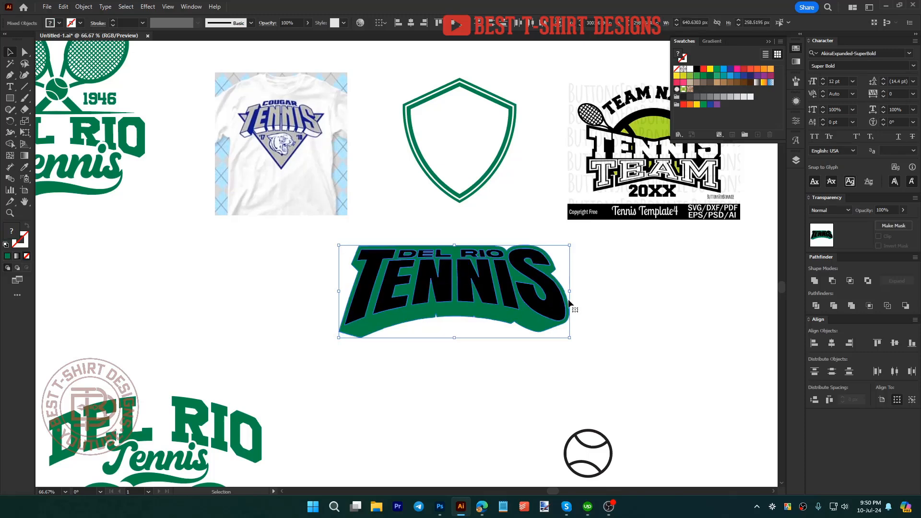
{"action": "left_click_drag", "start_coordinate": [571, 291], "coordinate": [501, 143]}
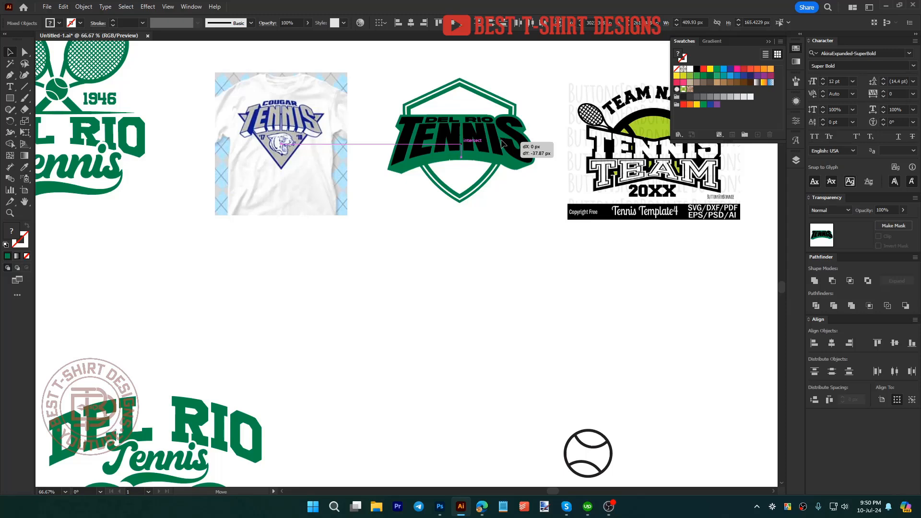
Step: Reposition the DEL RIO TENNIS lettering vertically over the green shield and group the lettering
{"action": "left_click_drag", "start_coordinate": [502, 143], "coordinate": [504, 152]}
{"action": "left_click", "coordinate": [509, 226]}
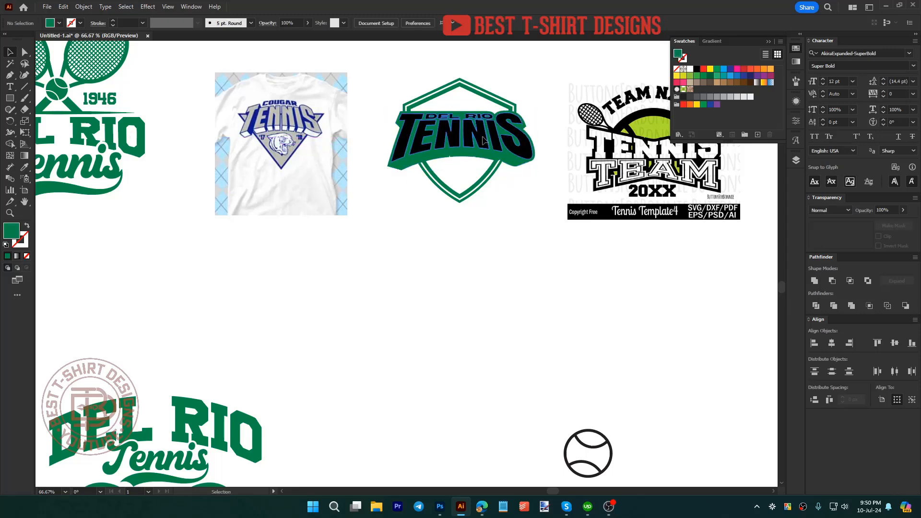
{"action": "left_click", "coordinate": [473, 158]}
{"action": "key", "text": "a"}
{"action": "key", "text": "ctrl+g"}
{"action": "left_click", "coordinate": [516, 213]}
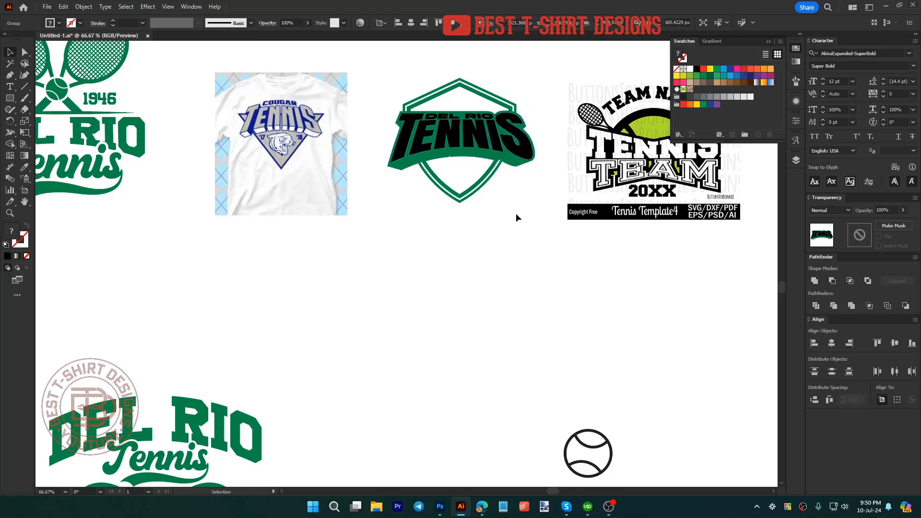
Step: Centre the DEL RIO TENNIS lettering and the shield horizontally on each other
{"action": "scroll", "coordinate": [474, 120], "scroll_direction": "up", "scroll_amount": 2}
{"action": "left_click_drag", "start_coordinate": [530, 275], "coordinate": [475, 187]}
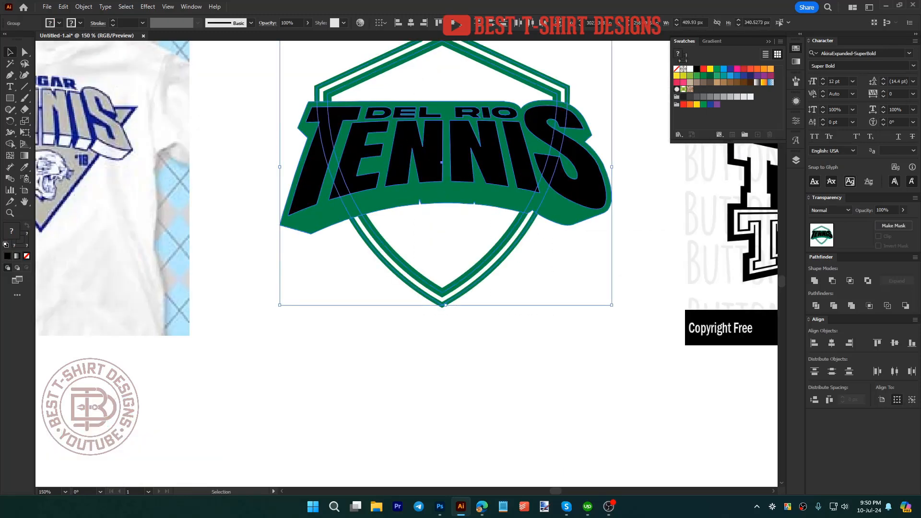
{"action": "left_click", "coordinate": [411, 23]}
{"action": "scroll", "coordinate": [437, 72], "scroll_direction": "up", "scroll_amount": 2}
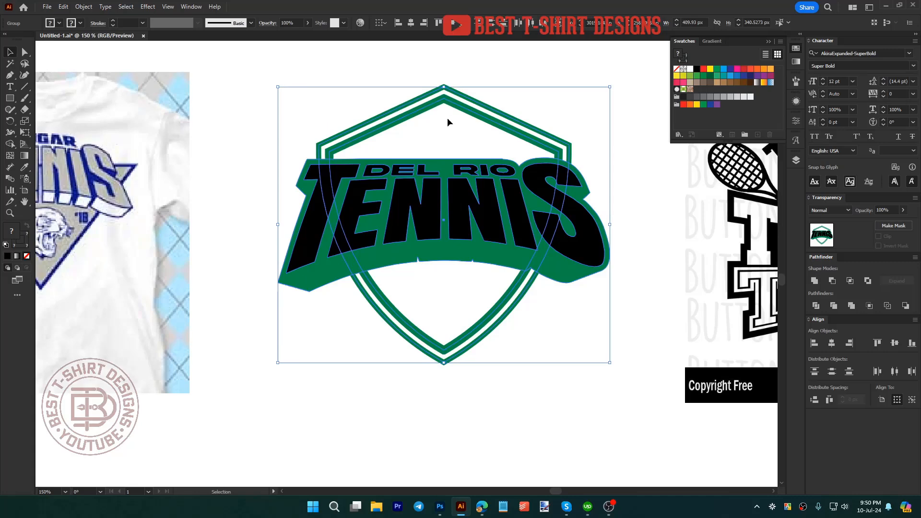
{"action": "left_click", "coordinate": [447, 117]}
Step: Copy the crossed rackets with ball from the lower DEL RIO Tennis design and paste them below the shield badge
{"action": "scroll", "coordinate": [447, 117], "scroll_direction": "down", "scroll_amount": 2}
{"action": "scroll", "coordinate": [460, 206], "scroll_direction": "up", "scroll_amount": 1}
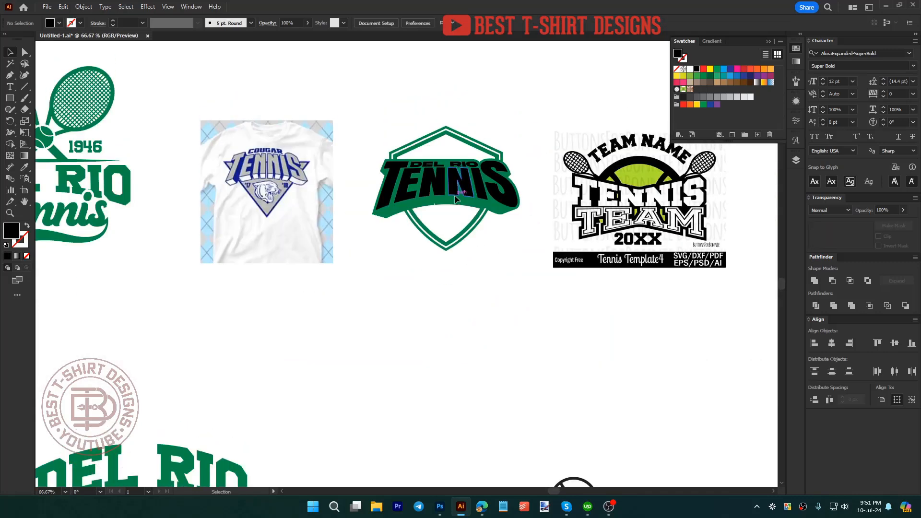
{"action": "scroll", "coordinate": [382, 200], "scroll_direction": "down", "scroll_amount": 4}
{"action": "scroll", "coordinate": [406, 195], "scroll_direction": "down", "scroll_amount": 4}
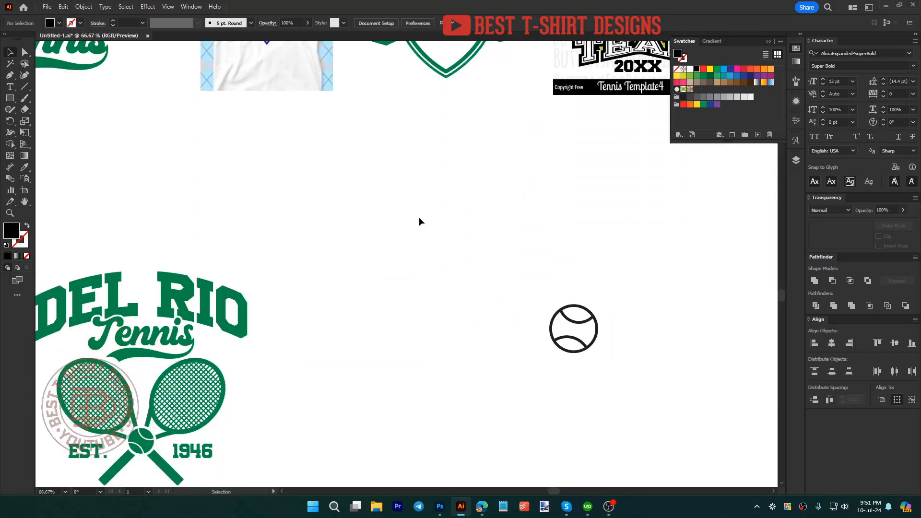
{"action": "scroll", "coordinate": [419, 221], "scroll_direction": "down", "scroll_amount": 1}
{"action": "scroll", "coordinate": [405, 219], "scroll_direction": "down", "scroll_amount": 1}
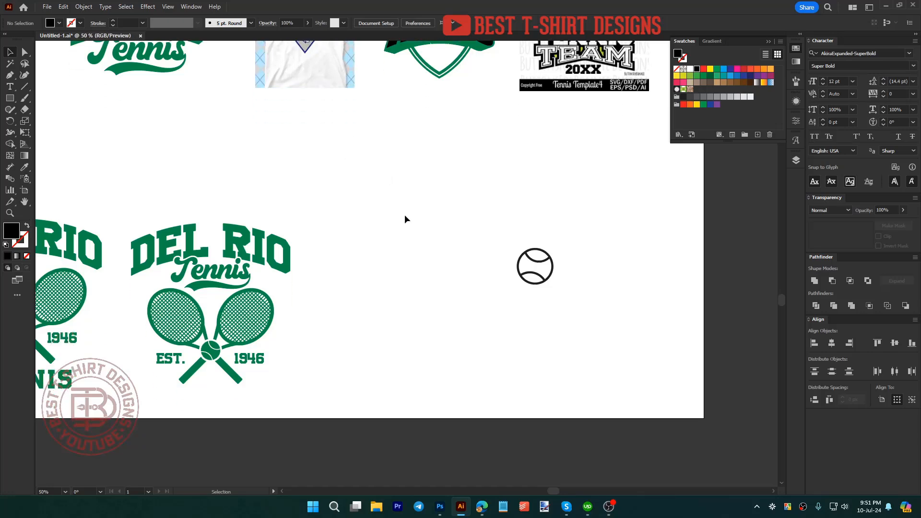
{"action": "double_click", "coordinate": [209, 352]}
{"action": "left_click", "coordinate": [208, 352]}
{"action": "key", "text": "ctrl+c"}
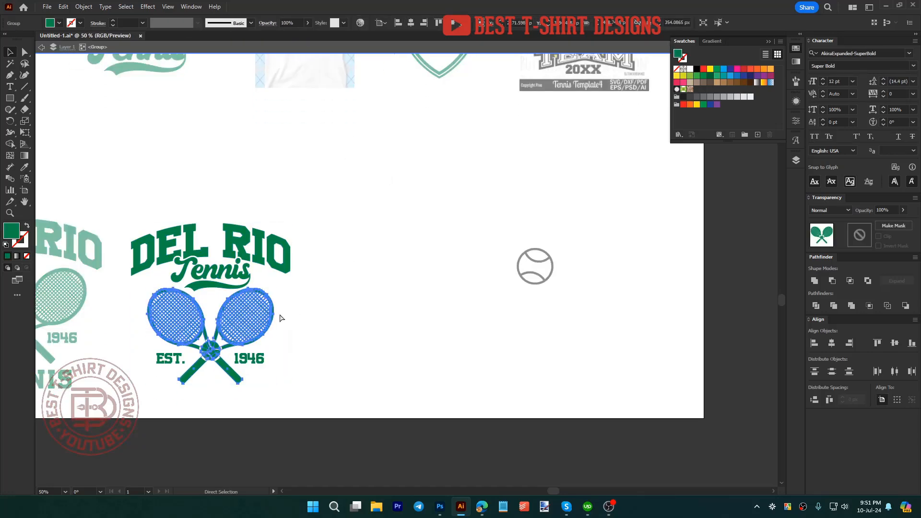
{"action": "double_click", "coordinate": [428, 178]}
{"action": "scroll", "coordinate": [428, 182], "scroll_direction": "up", "scroll_amount": 2}
{"action": "key", "text": "ctrl+v"}
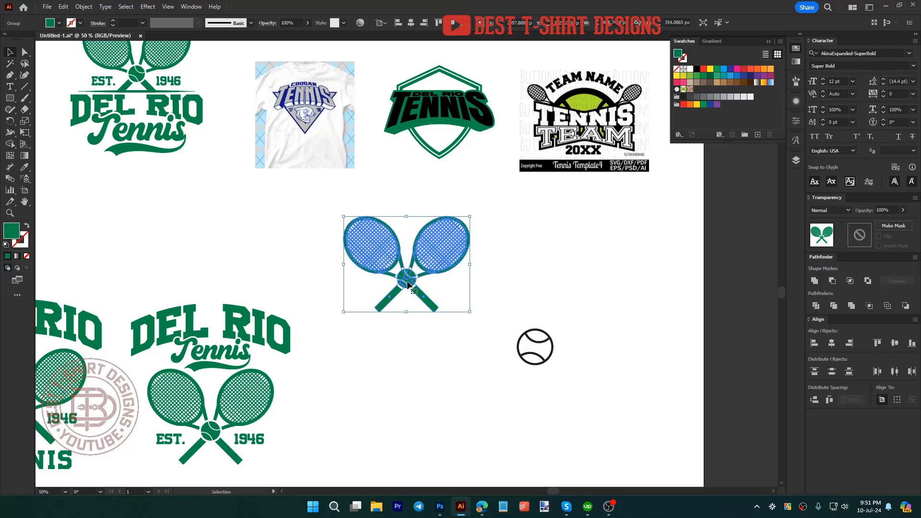
Step: Cut the tennis ball out of the pasted rackets group and paste it as a separate object
{"action": "double_click", "coordinate": [403, 280]}
{"action": "left_click_drag", "start_coordinate": [404, 282], "coordinate": [480, 191]}
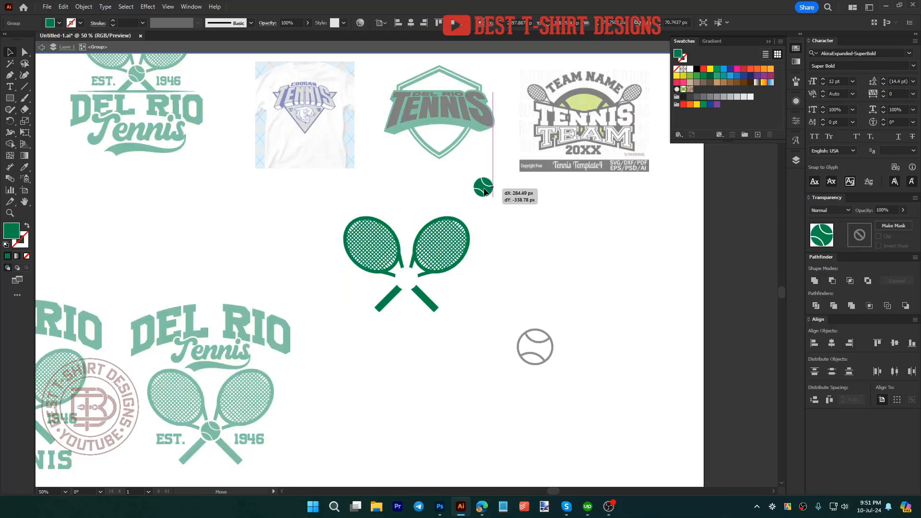
{"action": "key", "text": "ctrl+x"}
{"action": "double_click", "coordinate": [526, 226]}
{"action": "key", "text": "ctrl+v"}
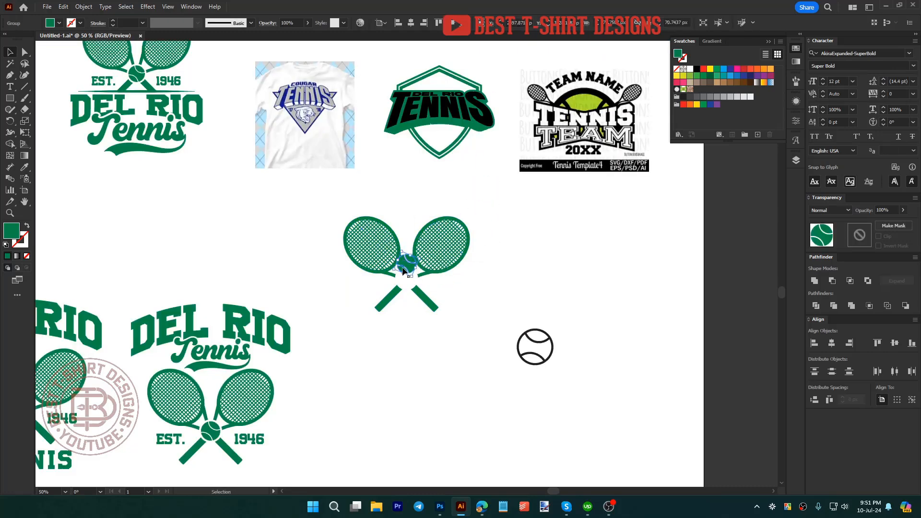
Step: Place the green tennis ball inside the lower part of the shield and scale it down slightly
{"action": "left_click_drag", "start_coordinate": [406, 264], "coordinate": [441, 130]}
{"action": "scroll", "coordinate": [443, 129], "scroll_direction": "up", "scroll_amount": 4}
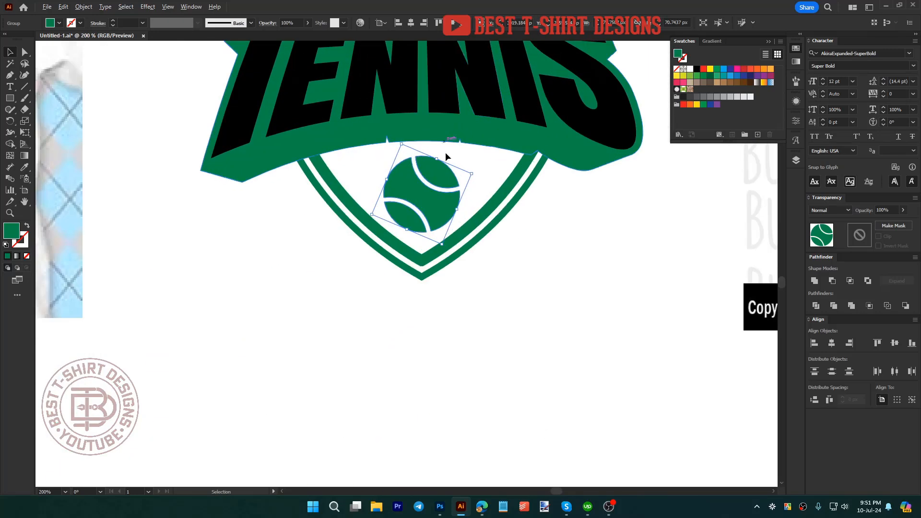
{"action": "left_click_drag", "start_coordinate": [456, 209], "coordinate": [426, 195]}
{"action": "left_click", "coordinate": [442, 251]}
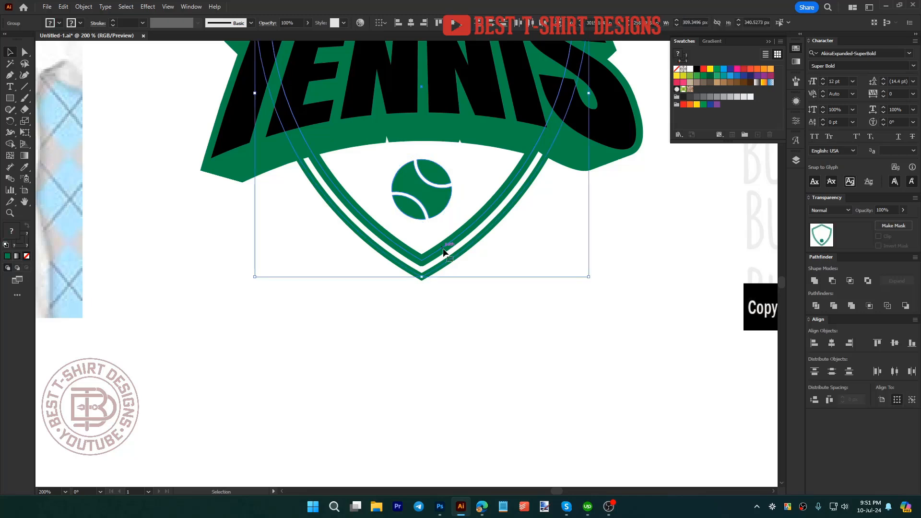
{"action": "left_click", "coordinate": [523, 226]}
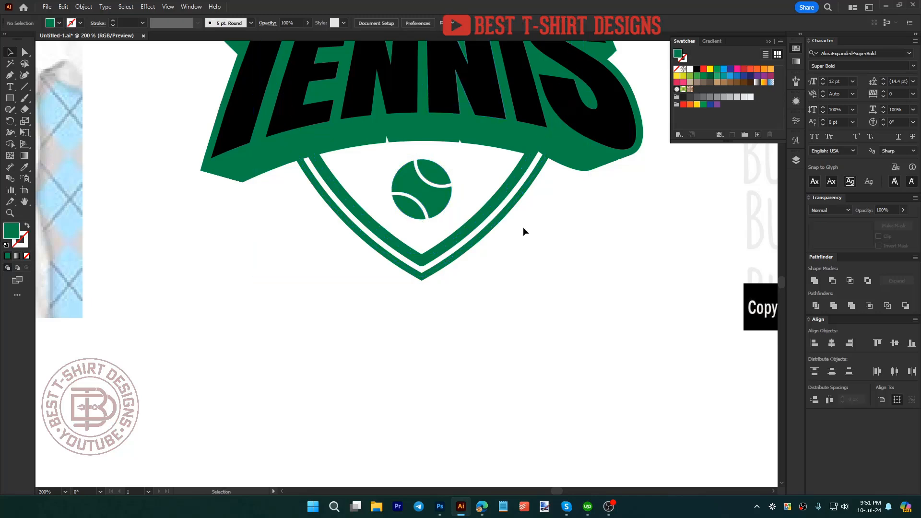
Step: Delete the ball-shaped cutout from the pasted crossed rackets' opacity mask, then leave mask editing and group isolation
{"action": "scroll", "coordinate": [481, 235], "scroll_direction": "down", "scroll_amount": 2, "text": "alt"}
{"action": "scroll", "coordinate": [489, 276], "scroll_direction": "down", "scroll_amount": 2}
{"action": "scroll", "coordinate": [439, 309], "scroll_direction": "down", "scroll_amount": 1, "text": "alt"}
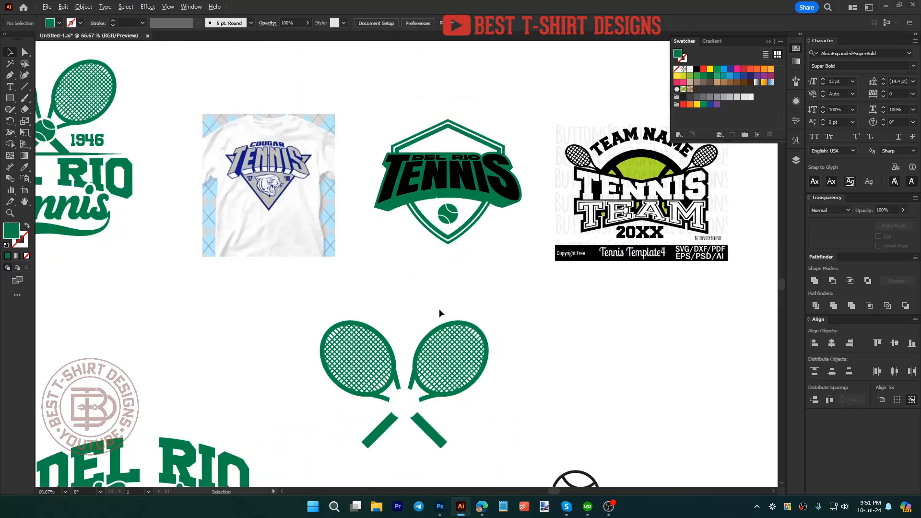
{"action": "left_click", "coordinate": [437, 341]}
{"action": "double_click", "coordinate": [445, 383]}
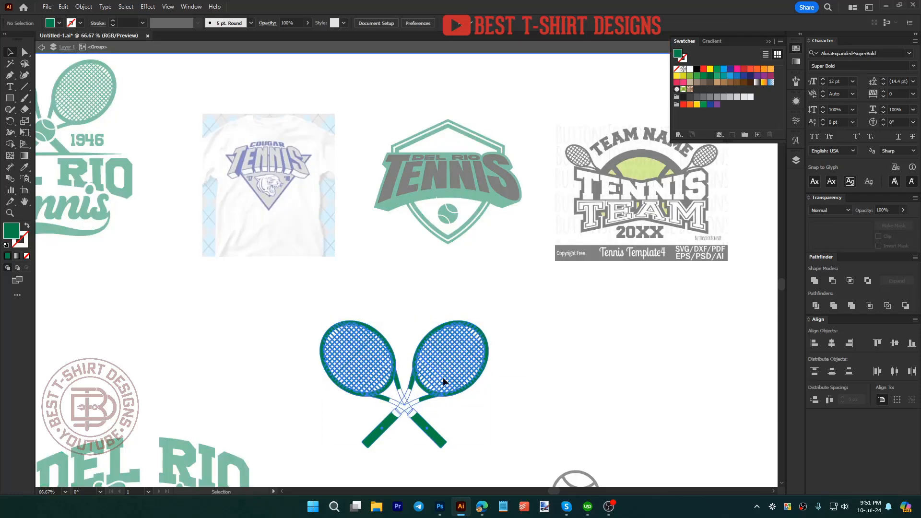
{"action": "left_click", "coordinate": [891, 226]}
{"action": "left_click", "coordinate": [529, 362]}
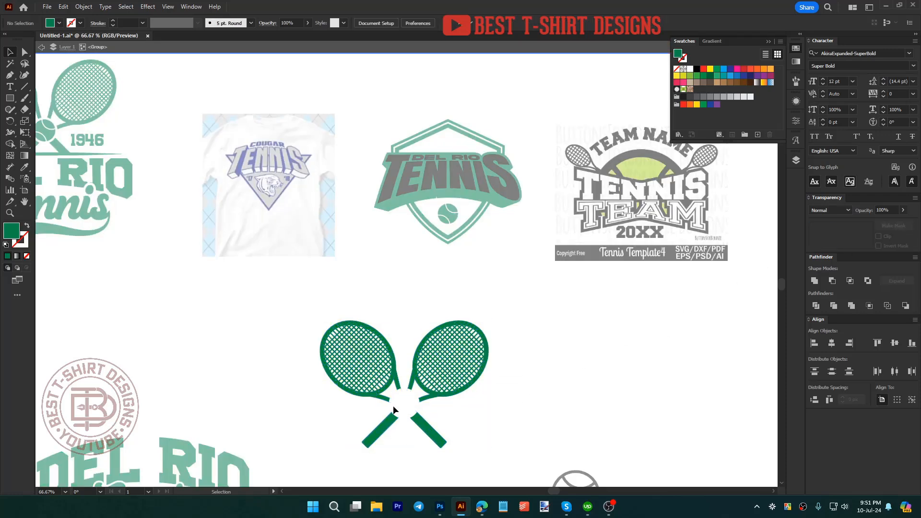
{"action": "left_click", "coordinate": [406, 406]}
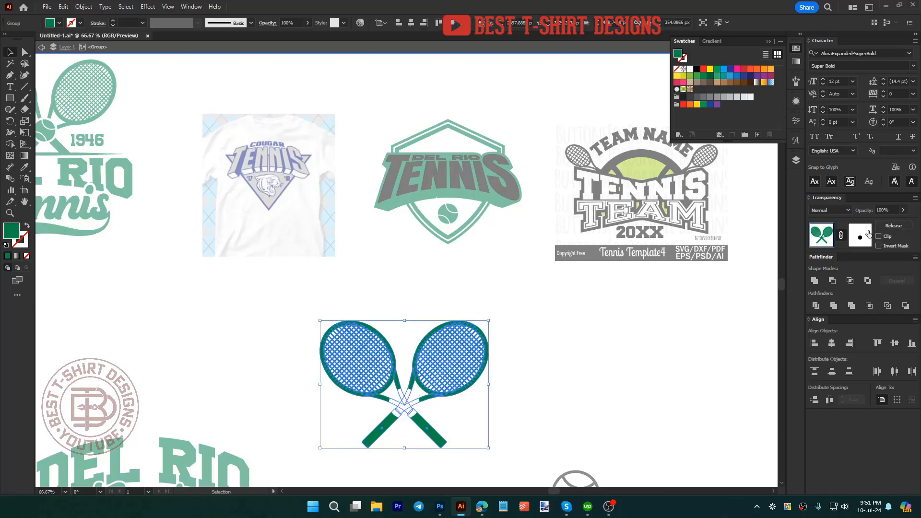
{"action": "left_click", "coordinate": [860, 239]}
{"action": "left_click", "coordinate": [411, 404]}
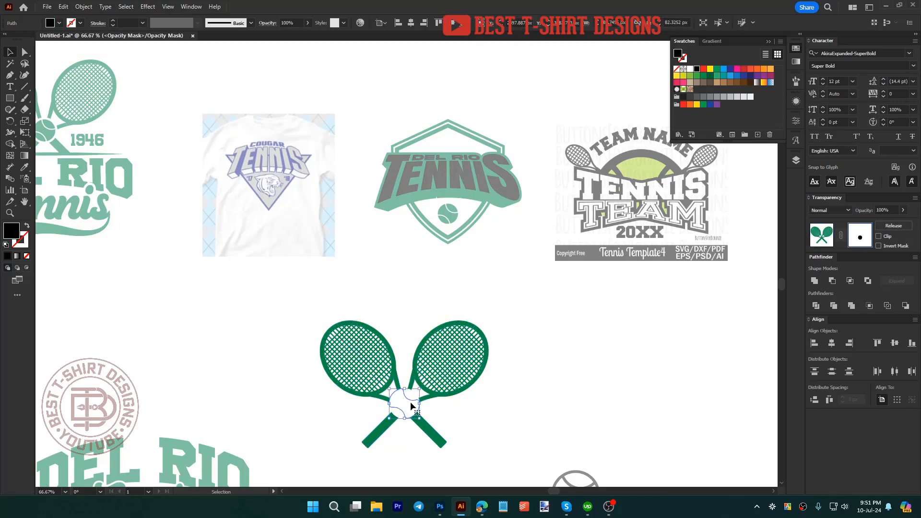
{"action": "left_click_drag", "start_coordinate": [342, 378], "coordinate": [422, 421]}
{"action": "key", "text": "Delete"}
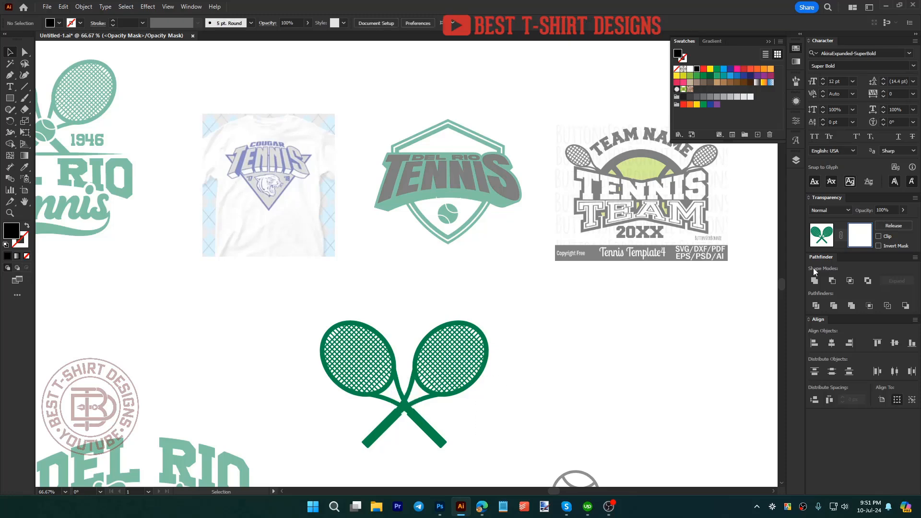
{"action": "left_click", "coordinate": [814, 236]}
{"action": "double_click", "coordinate": [558, 383]}
Step: Move the crossed rackets onto the upper part of the shield badge and scale them down proportionally
{"action": "left_click_drag", "start_coordinate": [443, 389], "coordinate": [489, 117]}
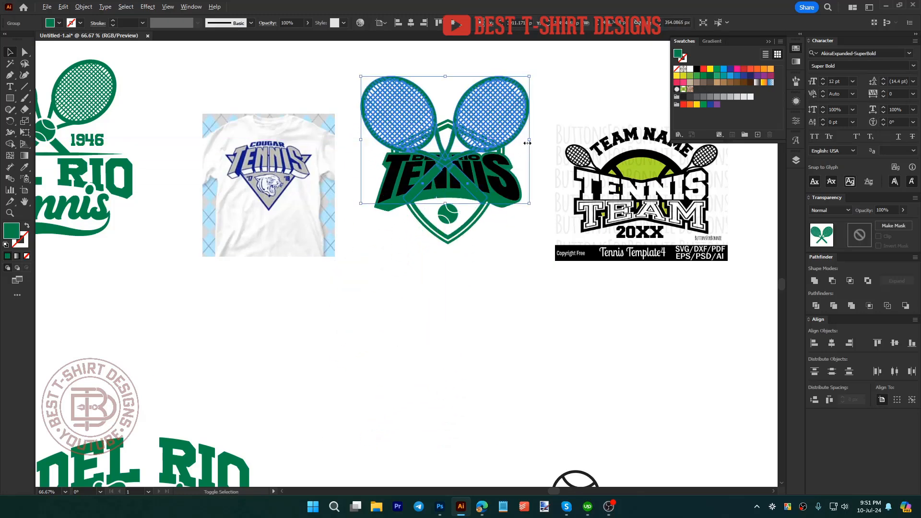
{"action": "left_click_drag", "start_coordinate": [530, 140], "coordinate": [489, 139]}
{"action": "left_click", "coordinate": [530, 110]}
{"action": "scroll", "coordinate": [526, 109], "scroll_direction": "up", "scroll_amount": 1}
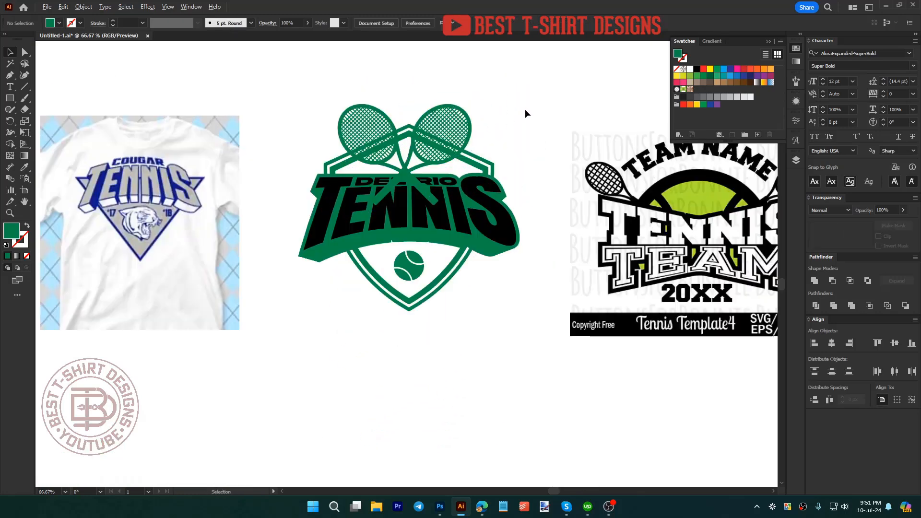
Step: Centre the rackets, lettering and shield horizontally on each other
{"action": "left_click_drag", "start_coordinate": [479, 357], "coordinate": [317, 94]}
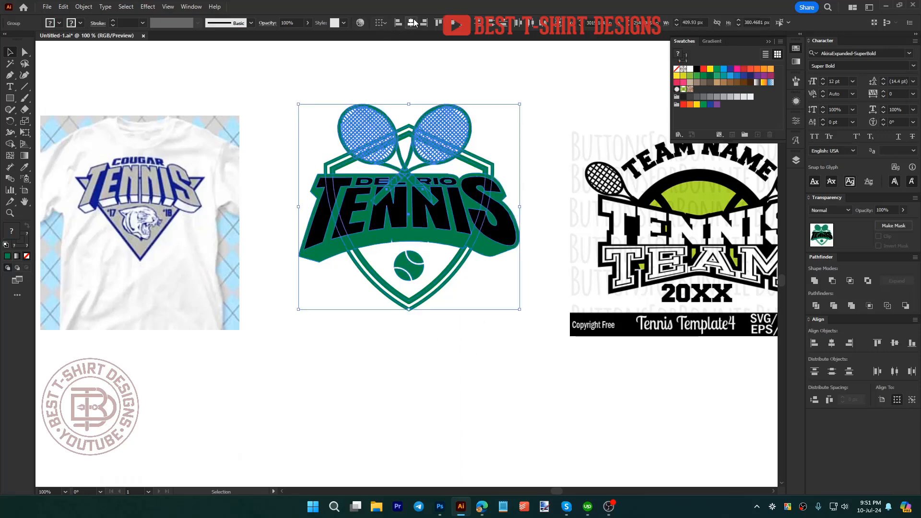
{"action": "left_click", "coordinate": [485, 64]}
{"action": "scroll", "coordinate": [483, 116], "scroll_direction": "up", "scroll_amount": 1}
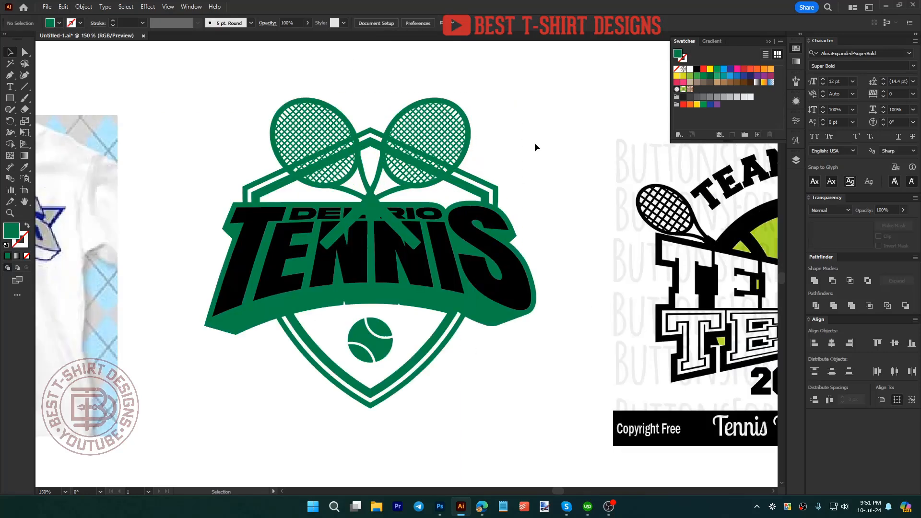
{"action": "left_click_drag", "start_coordinate": [534, 147], "coordinate": [561, 160]}
Step: Nudge the crossed rackets upward so that their heads rise further above the shield's peak
{"action": "left_click", "coordinate": [406, 195]}
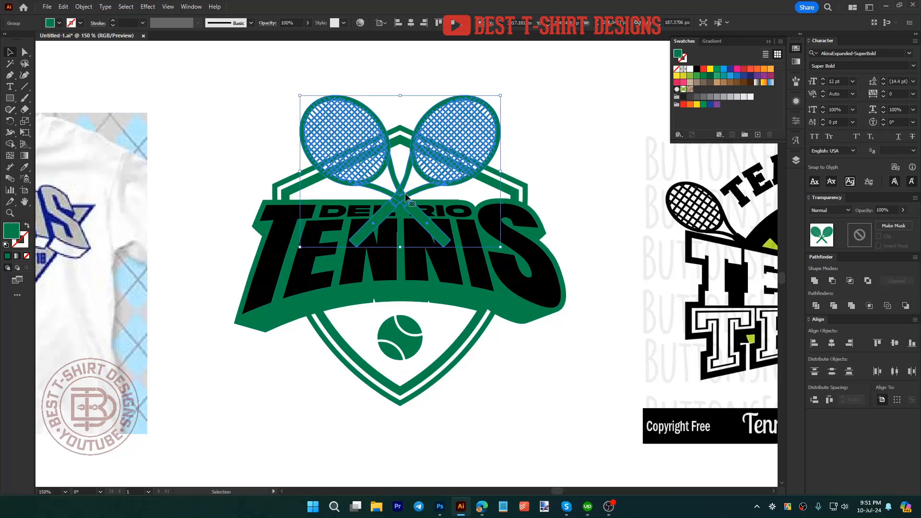
{"action": "key", "text": "Up"}
{"action": "key", "text": "Up"}
{"action": "key", "text": "Up"}
{"action": "key", "text": "Up"}
{"action": "key", "text": "Up"}
{"action": "key", "text": "Up"}
{"action": "key", "text": "Up"}
{"action": "key", "text": "Up"}
{"action": "key", "text": "Up"}
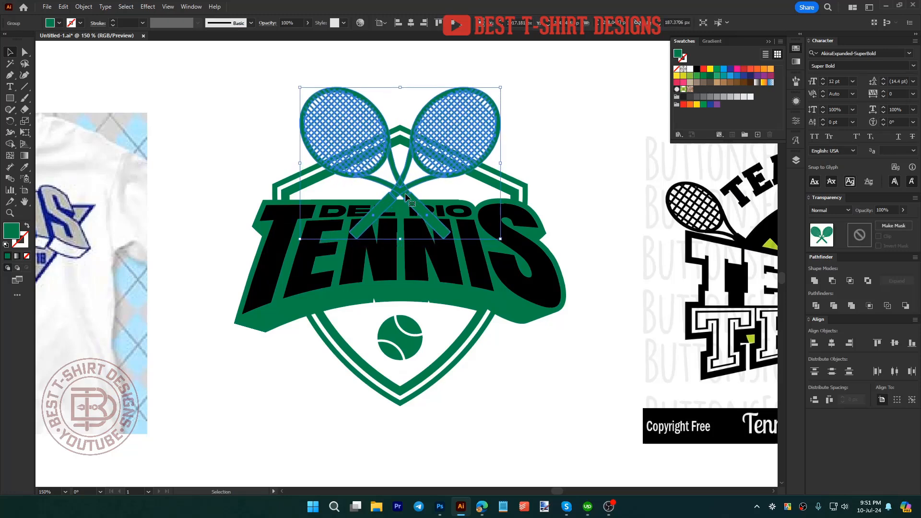
Step: Send the crossed rackets behind the DEL RIO TENNIS lettering, keeping them in front of the shield
{"action": "key", "text": "ctrl"}
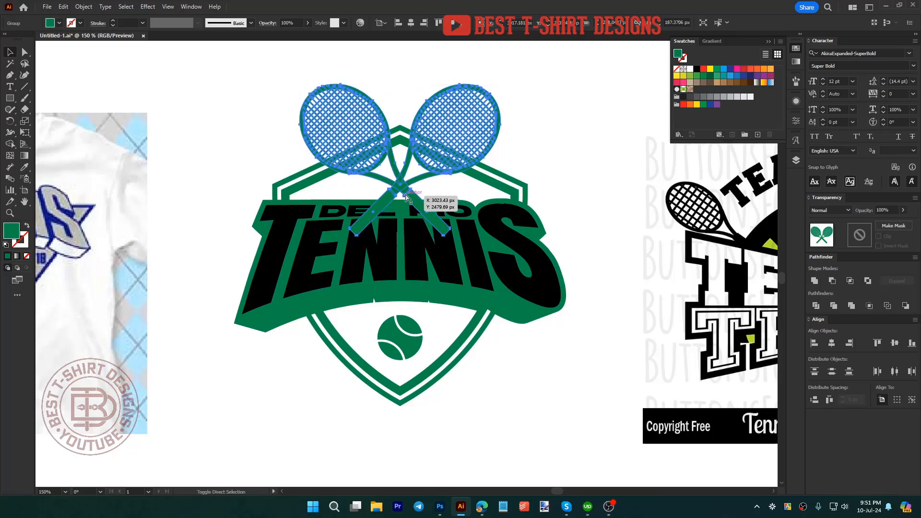
{"action": "left_click", "coordinate": [435, 192]}
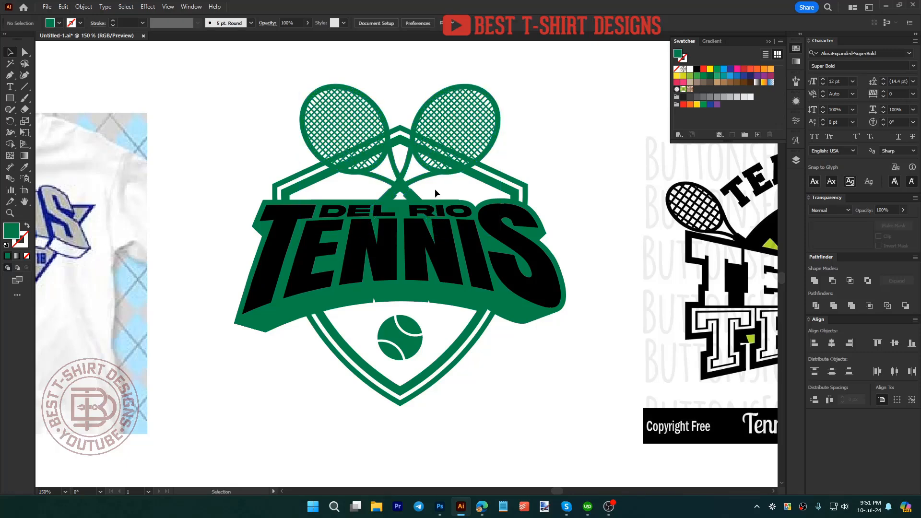
{"action": "left_click", "coordinate": [402, 212]}
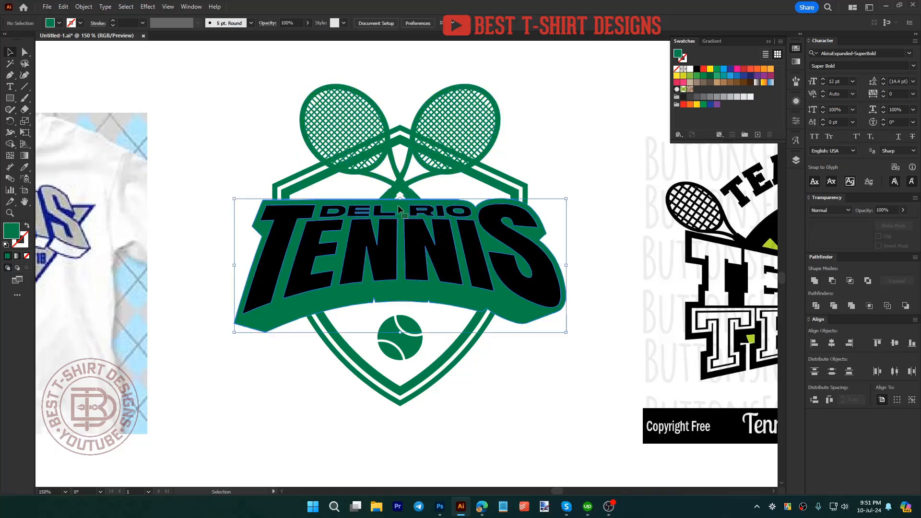
{"action": "left_click", "coordinate": [520, 397]}
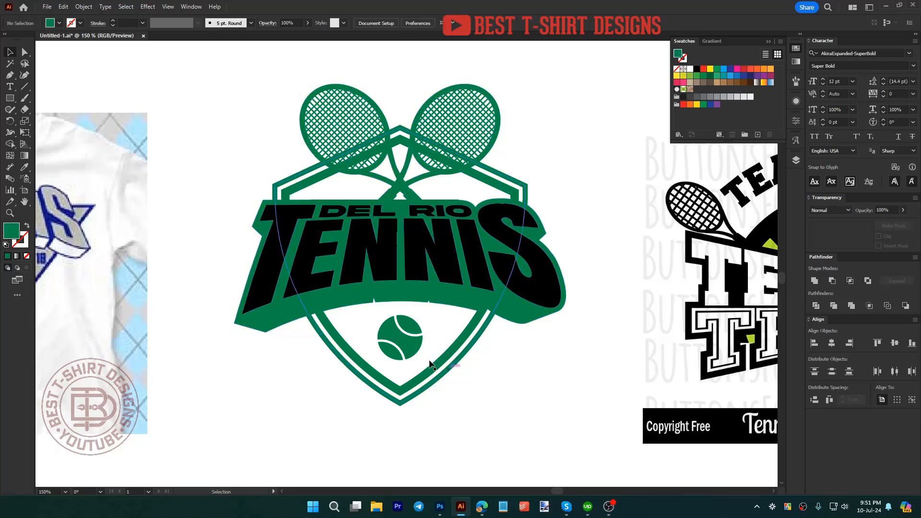
{"action": "left_click", "coordinate": [405, 197]}
{"action": "key", "text": "ctrl+alt+o"}
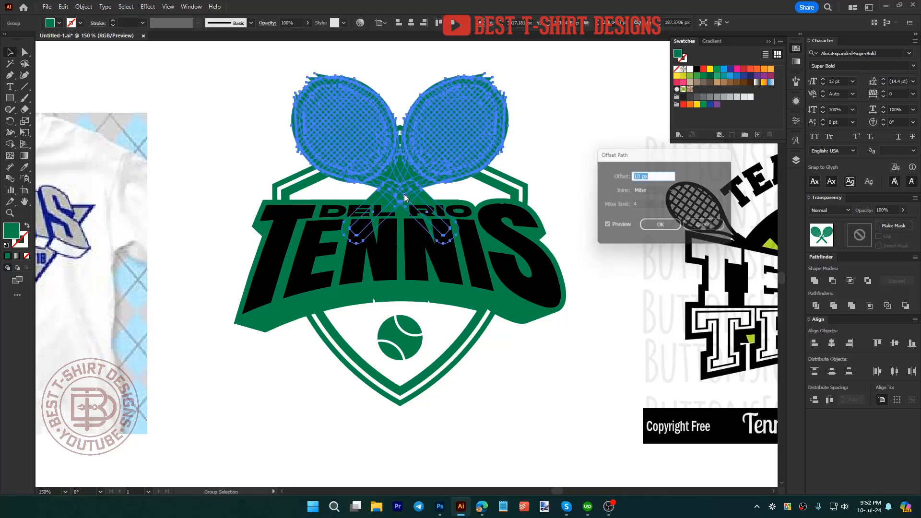
{"action": "key", "text": "Down"}
{"action": "key", "text": "Down"}
{"action": "key", "text": "Down"}
{"action": "key", "text": "Down"}
{"action": "key", "text": "Down"}
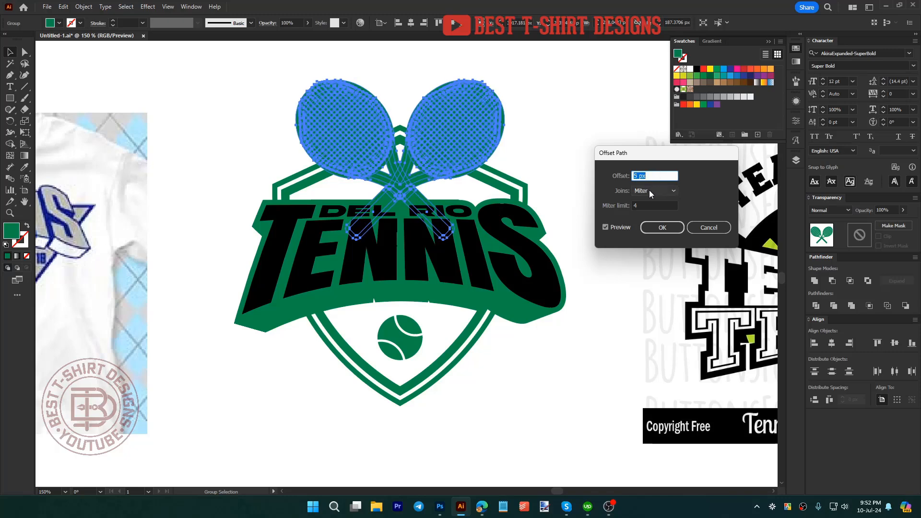
{"action": "left_click", "coordinate": [649, 190]}
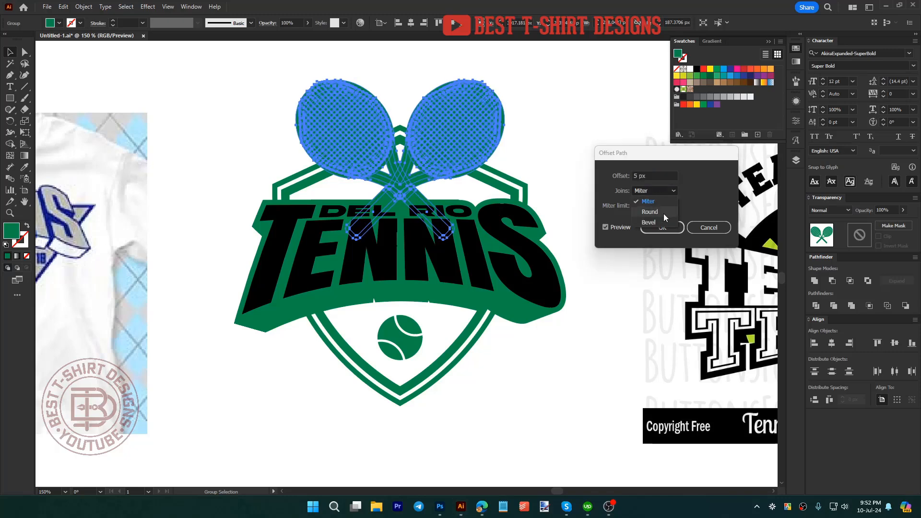
{"action": "left_click", "coordinate": [704, 222]}
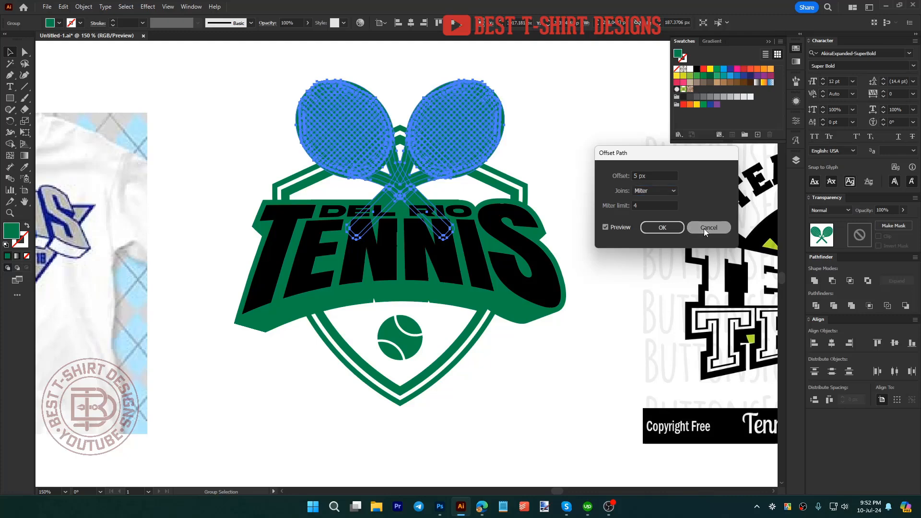
{"action": "key", "text": "Return"}
Step: Offset the crossed rackets' paths by 5 px with round joins
{"action": "scroll", "coordinate": [459, 58], "scroll_direction": "up", "scroll_amount": 4}
{"action": "key", "text": "alt+o"}
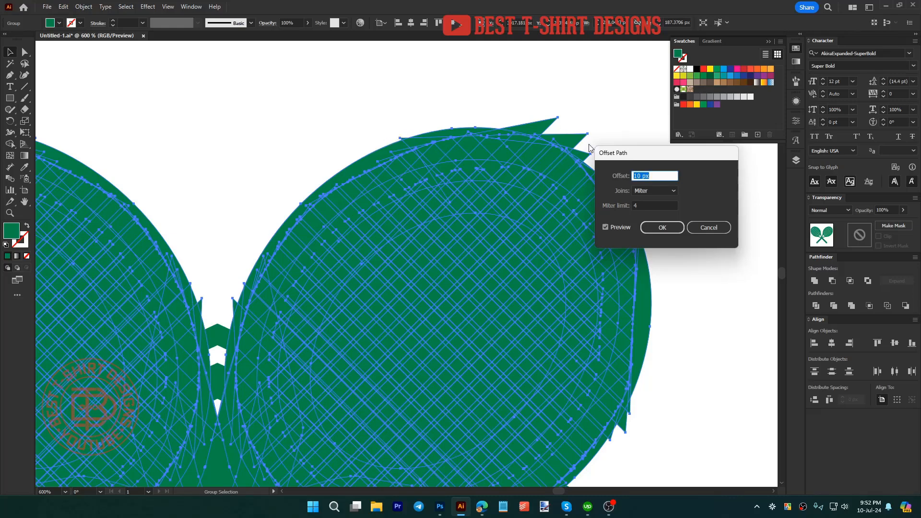
{"action": "left_click", "coordinate": [652, 192]}
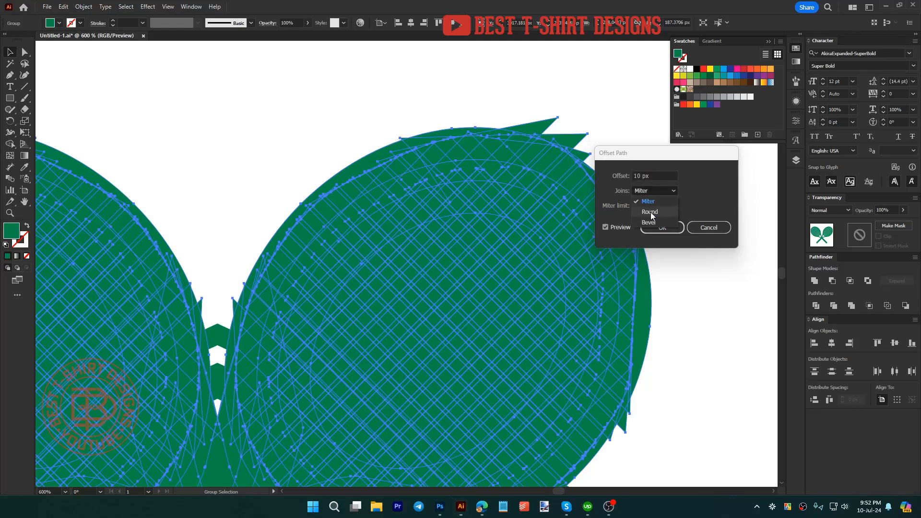
{"action": "left_click", "coordinate": [653, 215]}
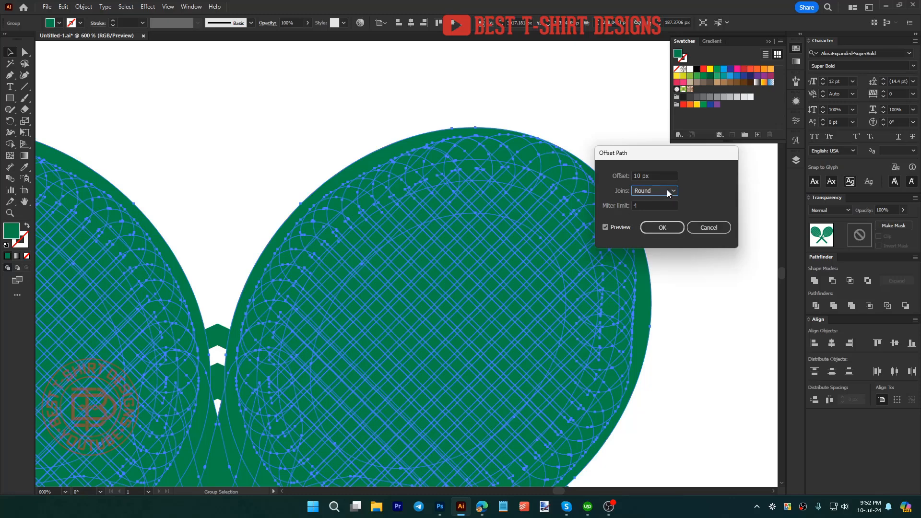
{"action": "double_click", "coordinate": [652, 175]}
{"action": "type", "text": "5"}
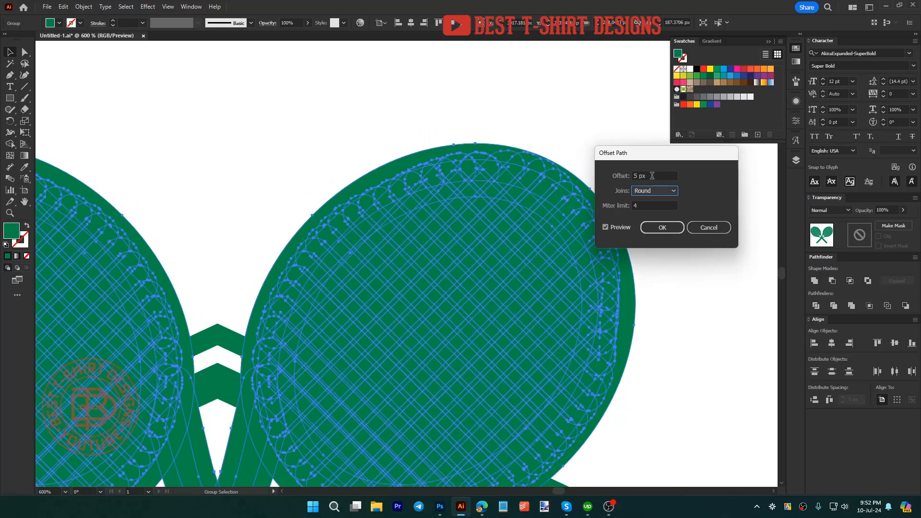
{"action": "left_click", "coordinate": [670, 229]}
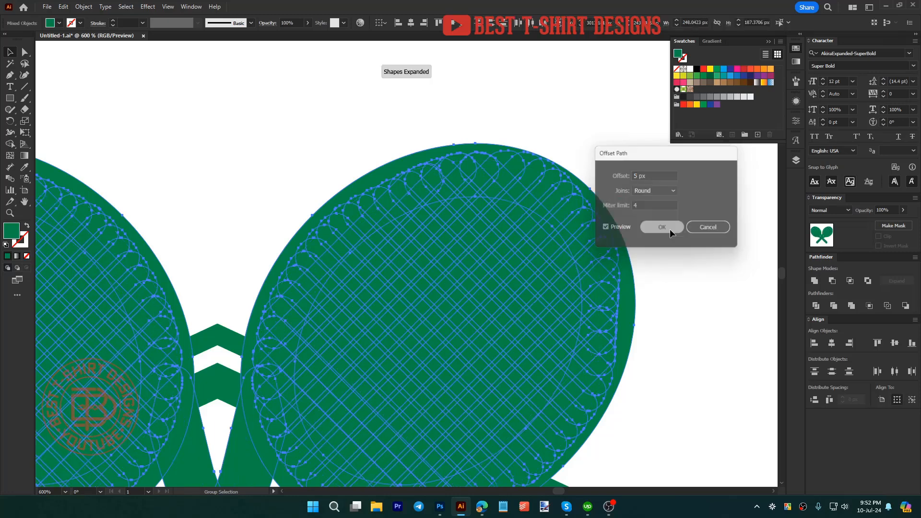
Step: Unite the offset racket outlines into one solid silhouette, and remove that silhouette from the artwork
{"action": "scroll", "coordinate": [545, 191], "scroll_direction": "down", "scroll_amount": 2}
{"action": "scroll", "coordinate": [345, 265], "scroll_direction": "down", "scroll_amount": 1}
{"action": "scroll", "coordinate": [345, 266], "scroll_direction": "down", "scroll_amount": 1}
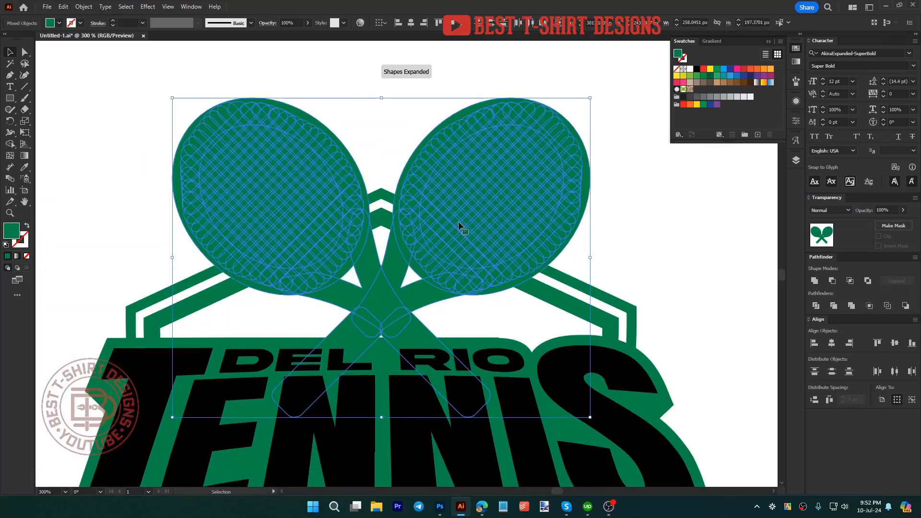
{"action": "left_click", "coordinate": [815, 281]}
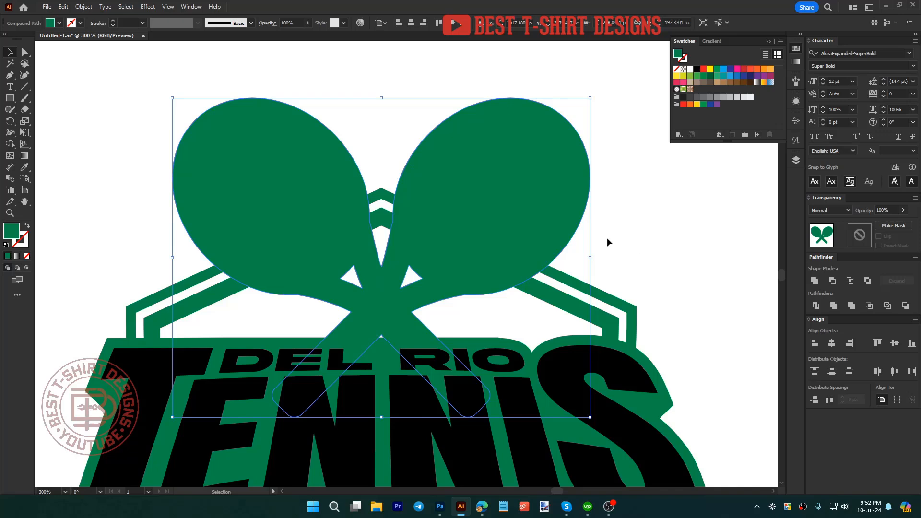
{"action": "key", "text": "a"}
{"action": "key", "text": "v"}
{"action": "scroll", "coordinate": [624, 250], "scroll_direction": "down", "scroll_amount": 1}
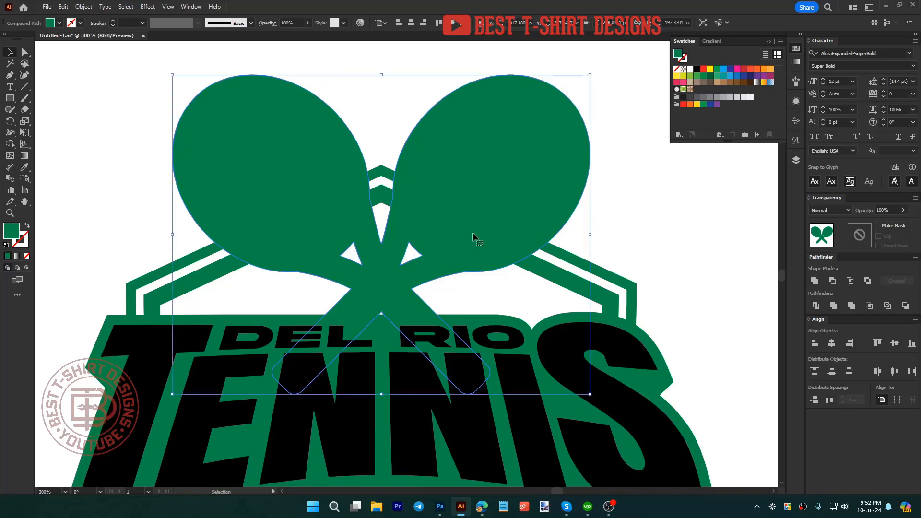
{"action": "key", "text": "ctrl+z"}
{"action": "key", "text": "ctrl+z"}
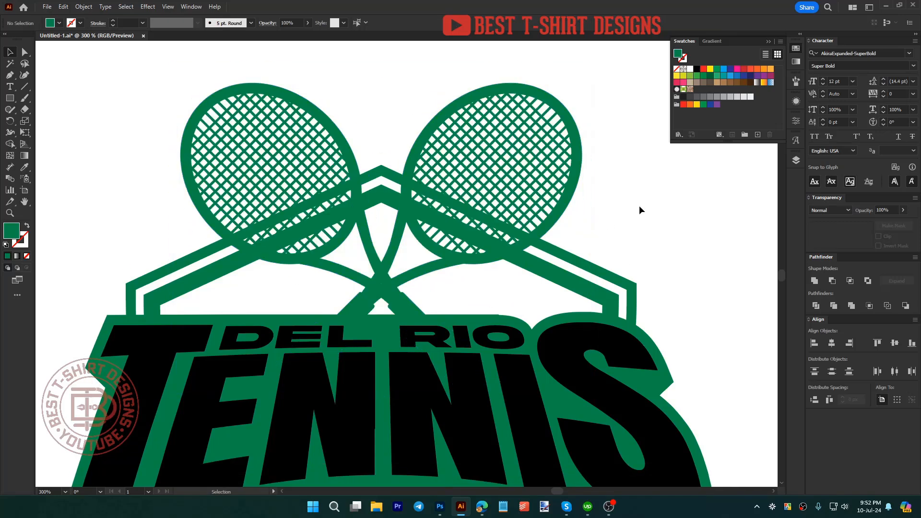
Step: Inside the rackets group, replace the racket whose head leans left with a copy of the other racket reflected across the vertical axis
{"action": "left_click", "coordinate": [550, 278]}
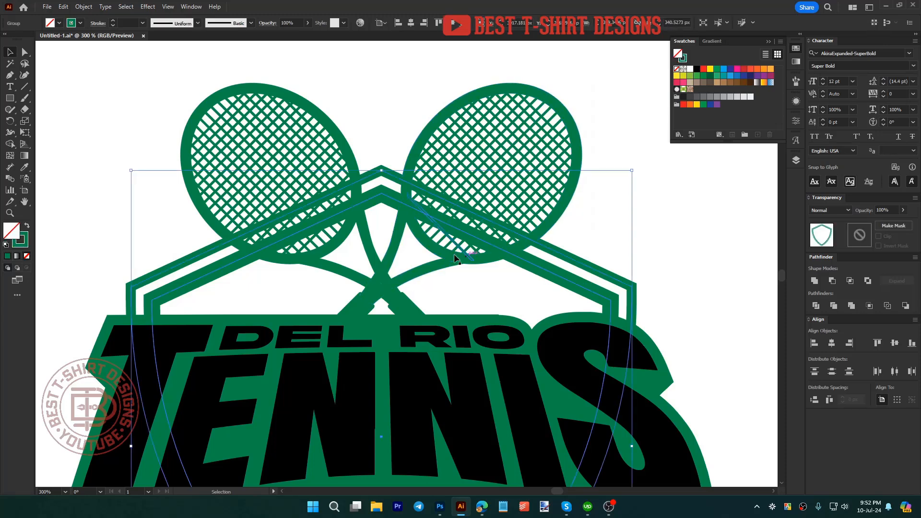
{"action": "scroll", "coordinate": [434, 257], "scroll_direction": "down", "scroll_amount": 1}
{"action": "double_click", "coordinate": [434, 269]}
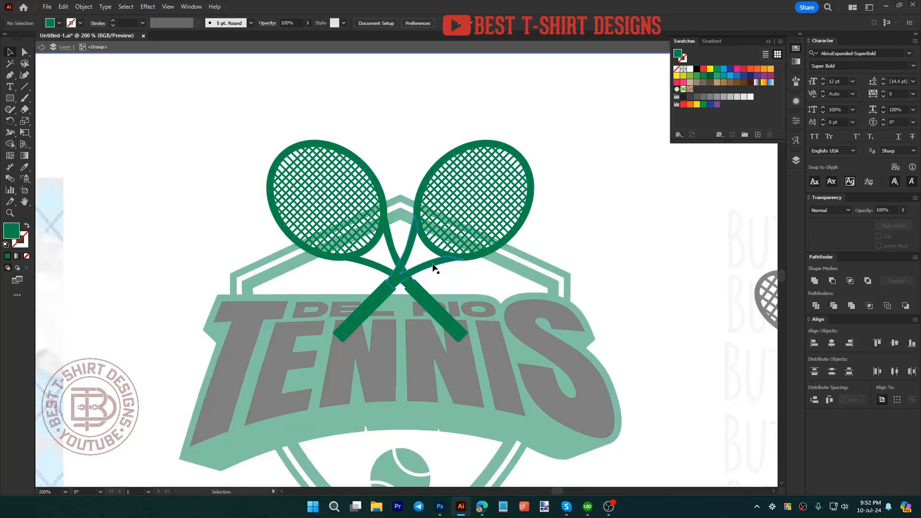
{"action": "left_click", "coordinate": [423, 287]}
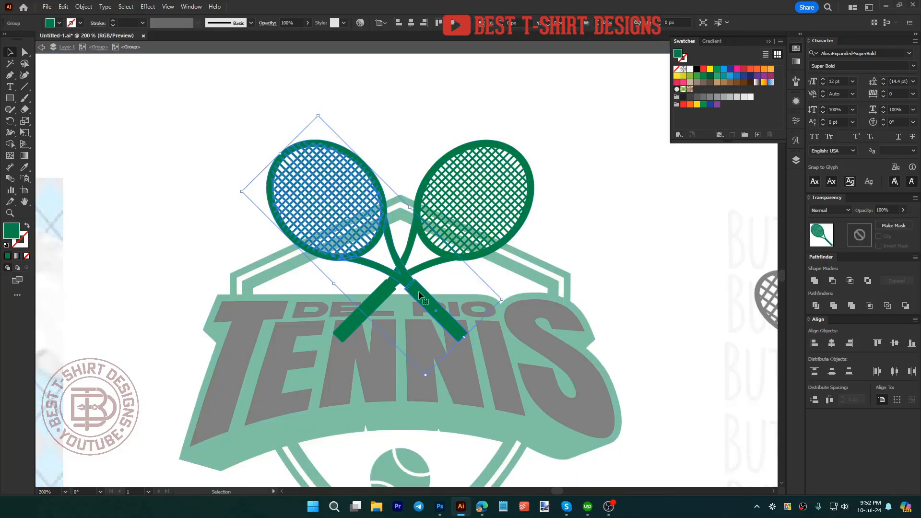
{"action": "key", "text": "Delete"}
{"action": "left_click_drag", "start_coordinate": [420, 272], "coordinate": [351, 268]}
{"action": "key", "text": "o"}
{"action": "key", "text": "Return"}
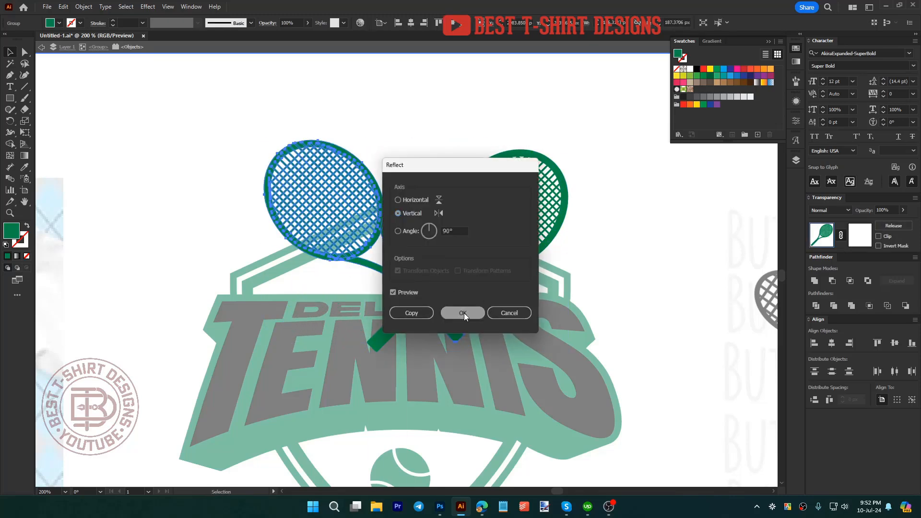
{"action": "left_click", "coordinate": [464, 313]}
Step: Nudge the mirrored racket to the left so the two heads spread apart and the handles cross lower, and leave the group
{"action": "key", "text": "Left"}
{"action": "key", "text": "Left"}
{"action": "key", "text": "Left"}
{"action": "key", "text": "Left"}
{"action": "key", "text": "Left"}
{"action": "key", "text": "Left"}
{"action": "key", "text": "Left"}
{"action": "key", "text": "Left"}
{"action": "key", "text": "Left"}
{"action": "key", "text": "Left"}
{"action": "key", "text": "Left"}
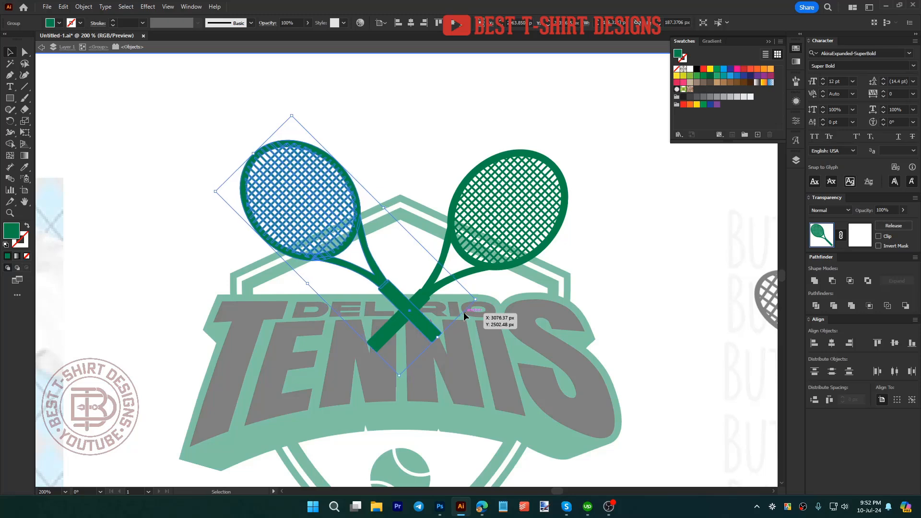
{"action": "double_click", "coordinate": [456, 162]}
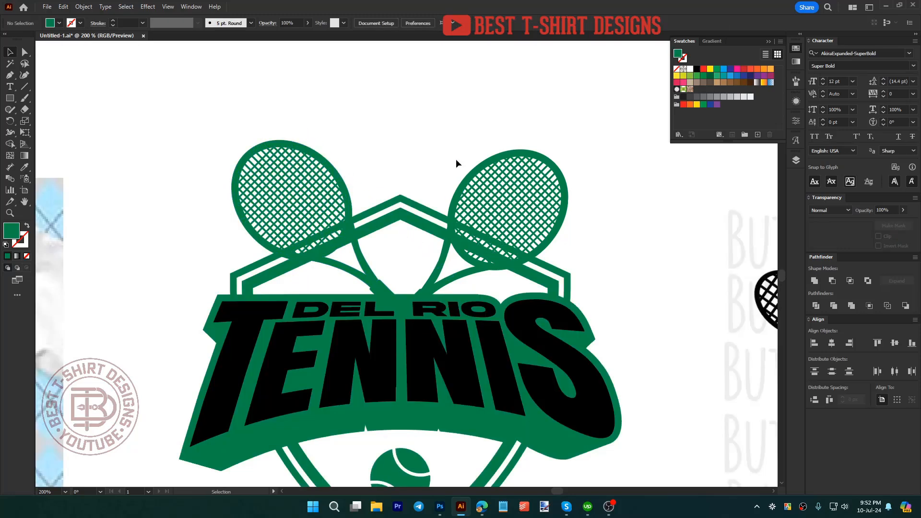
Step: Centre the two rackets vertically on each other, and centre the pair horizontally on the shield
{"action": "left_click", "coordinate": [482, 201]}
{"action": "double_click", "coordinate": [482, 200]}
{"action": "left_click", "coordinate": [482, 201]}
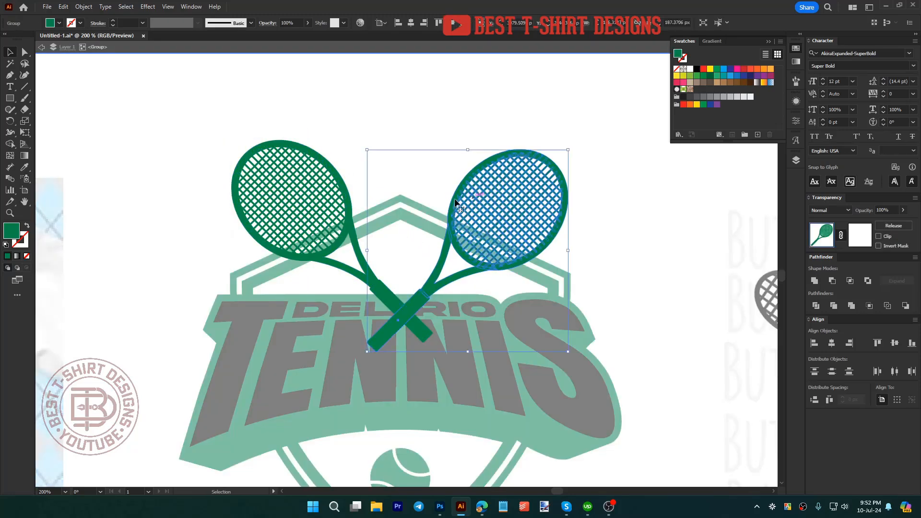
{"action": "left_click", "coordinate": [298, 201], "text": "shift"}
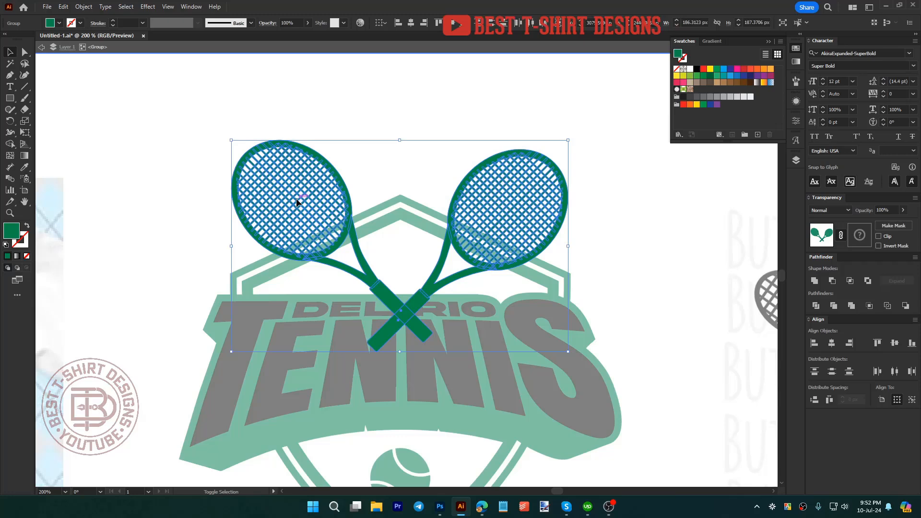
{"action": "double_click", "coordinate": [490, 98]}
{"action": "left_click", "coordinate": [490, 199]}
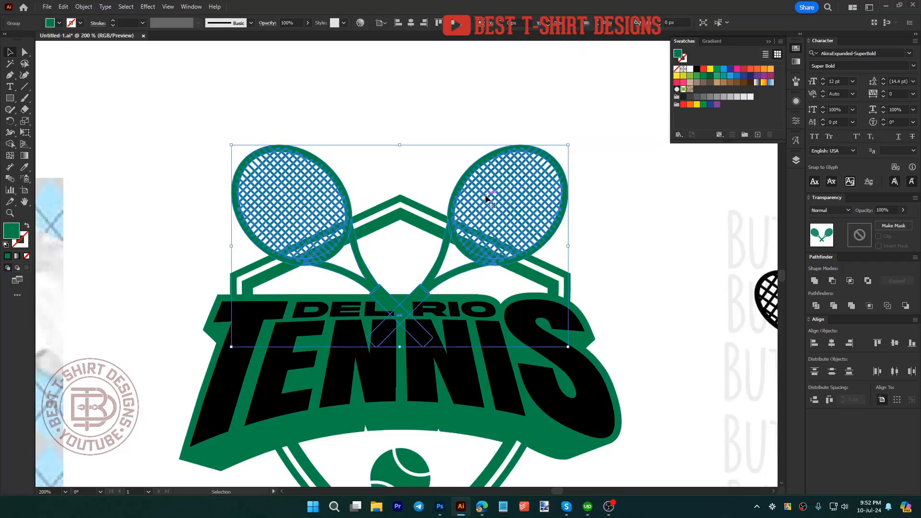
{"action": "left_click", "coordinate": [418, 225], "text": "shift"}
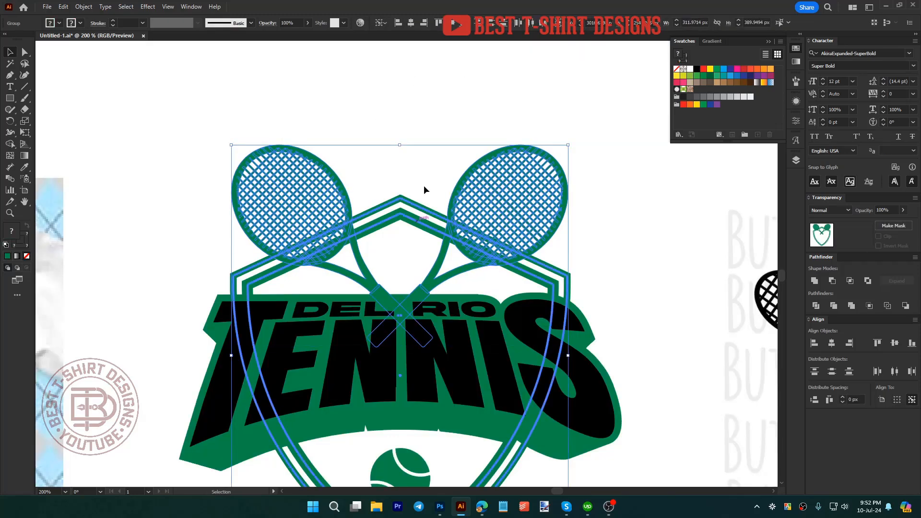
{"action": "left_click", "coordinate": [451, 95]}
Step: Create a 5 px offset of the spread rackets with round joins and cut the offset outlines to the clipboard
{"action": "left_click", "coordinate": [474, 193]}
{"action": "key", "text": "ctrl+alt+o"}
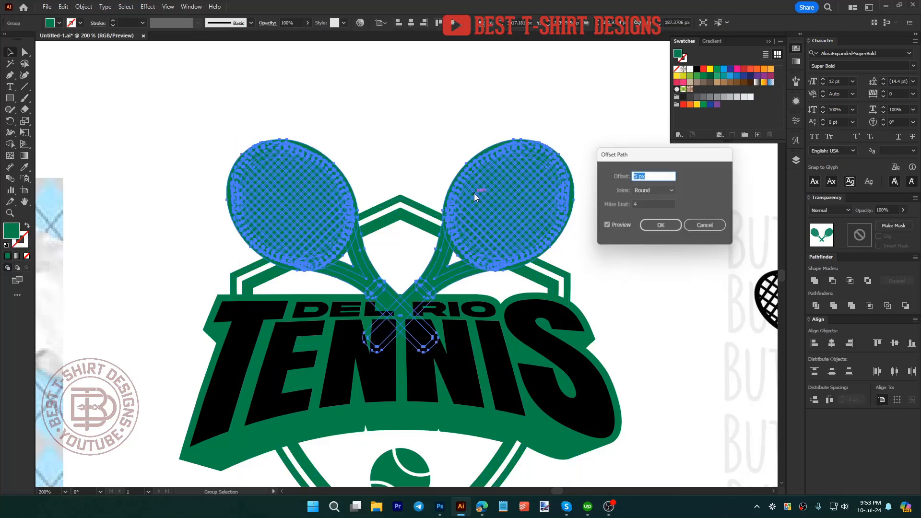
{"action": "key", "text": "Up"}
{"action": "key", "text": "Up"}
{"action": "key", "text": "Up"}
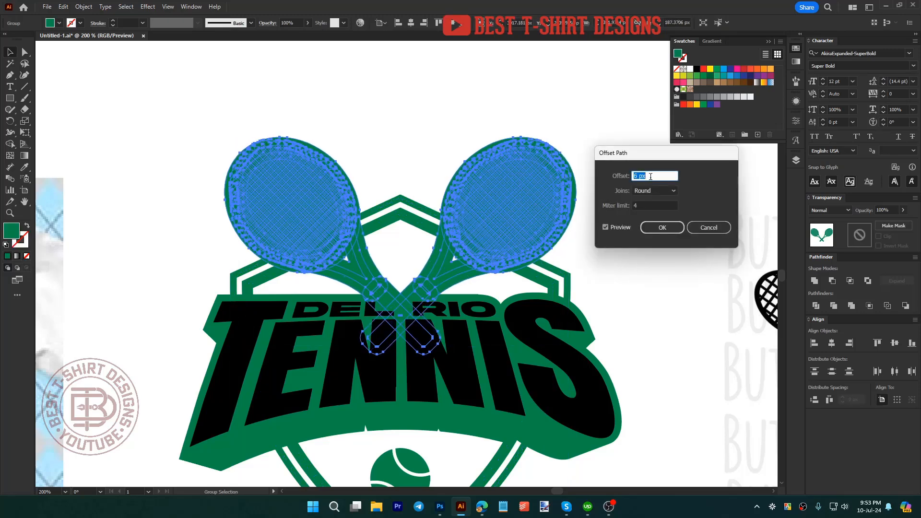
{"action": "key", "text": "Up"}
{"action": "key", "text": "Up"}
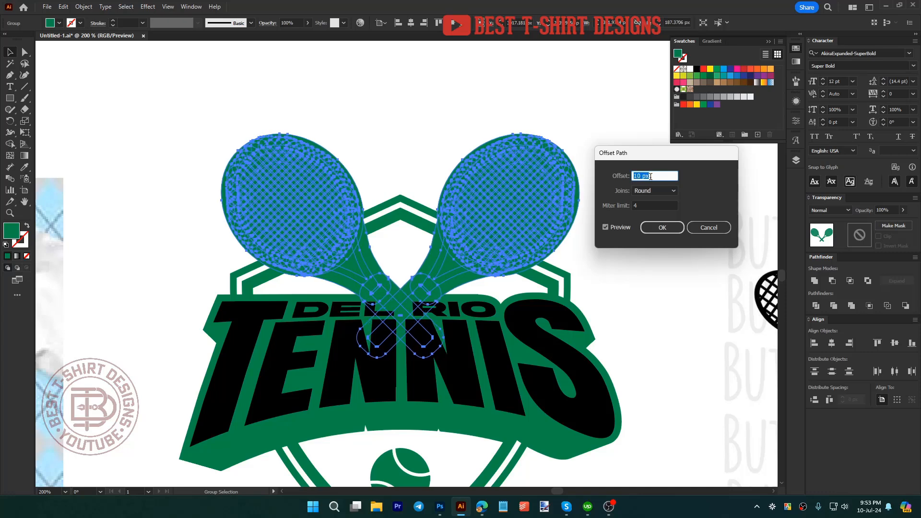
{"action": "key", "text": "Down"}
{"action": "key", "text": "Down"}
{"action": "key", "text": "Down"}
{"action": "key", "text": "Down"}
{"action": "key", "text": "Down"}
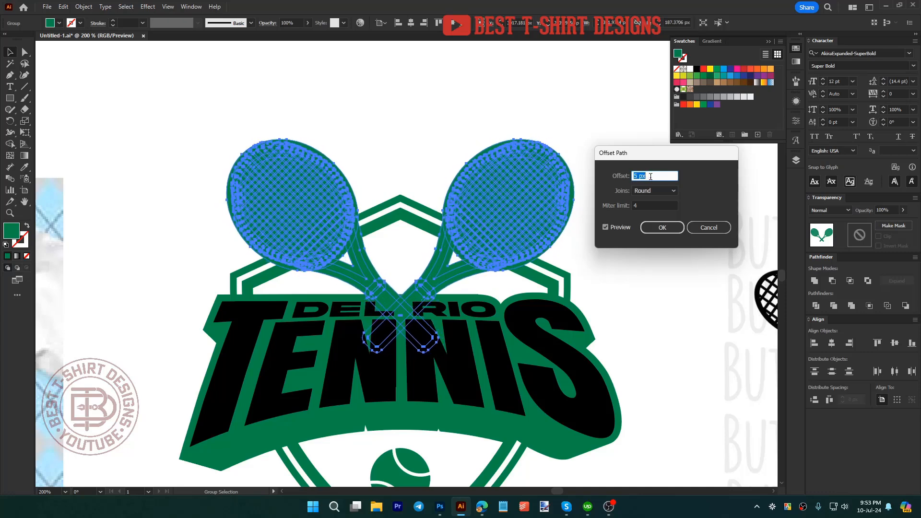
{"action": "left_click", "coordinate": [662, 229]}
{"action": "left_click", "coordinate": [640, 250]}
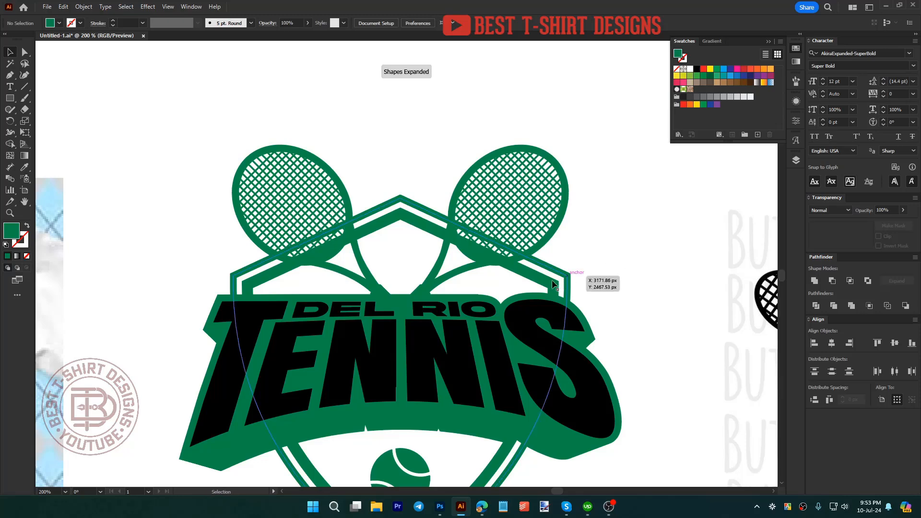
Step: Add a non-clipping opacity mask to the shield and paste the cut racket outlines in place inside it
{"action": "left_click", "coordinate": [534, 280]}
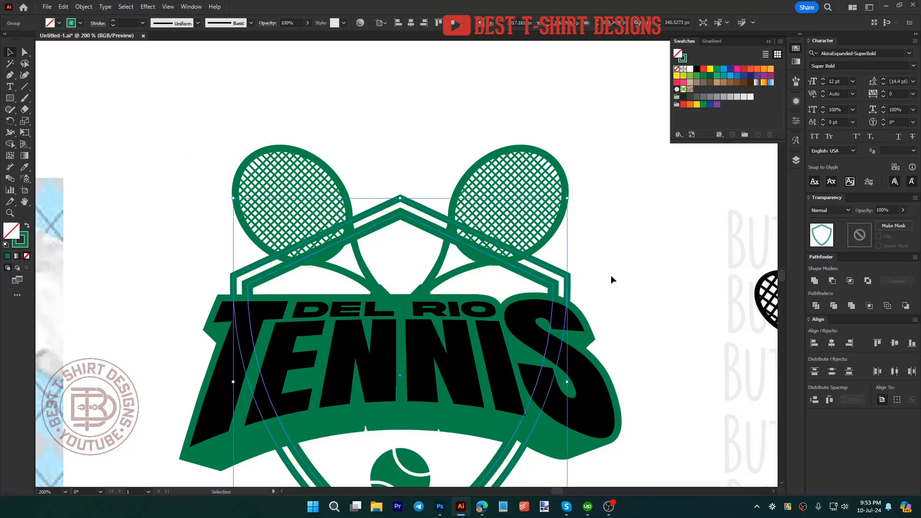
{"action": "left_click", "coordinate": [860, 235]}
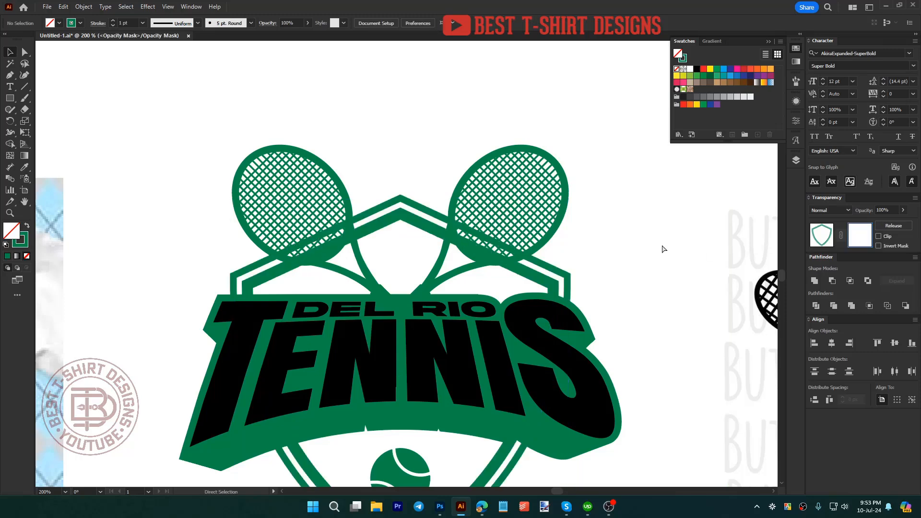
{"action": "key", "text": "ctrl+f"}
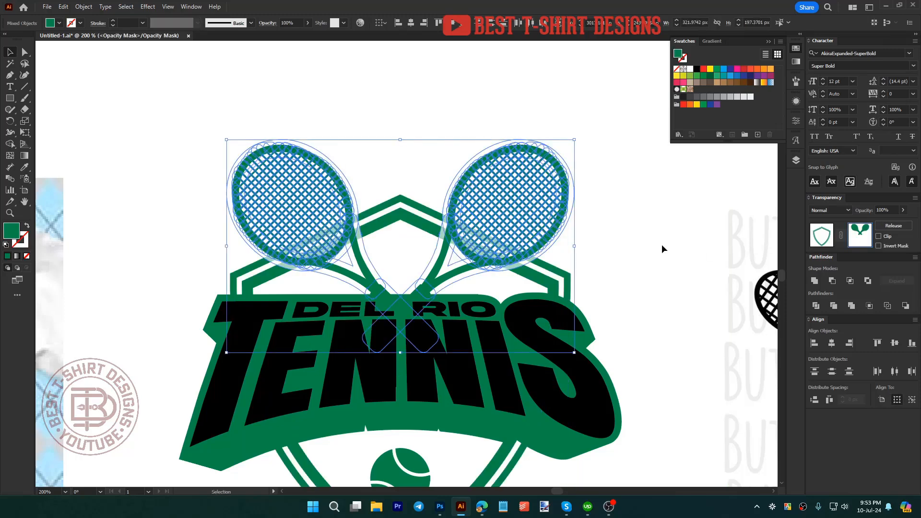
Step: Unite the racket outlines in the shield's opacity mask, fill them with black, and return to editing the artwork
{"action": "left_click", "coordinate": [815, 280]}
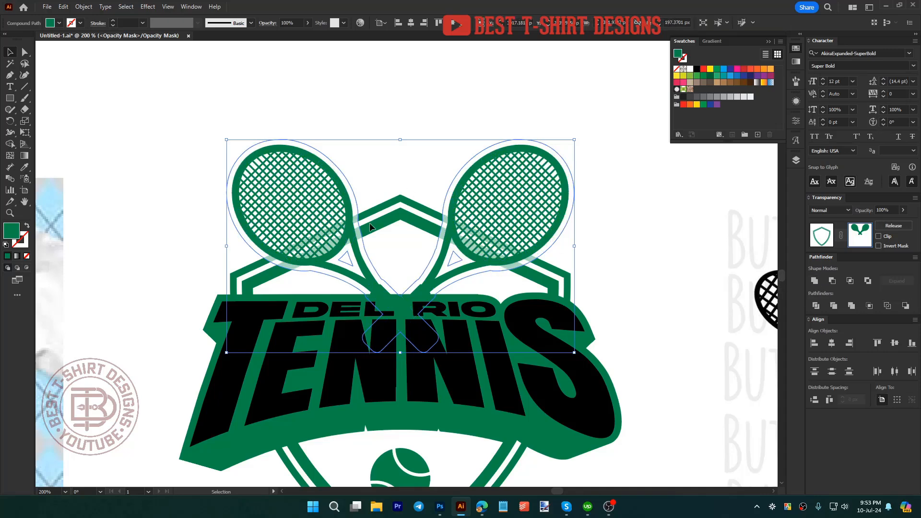
{"action": "left_click", "coordinate": [698, 72]}
{"action": "left_click", "coordinate": [638, 222]}
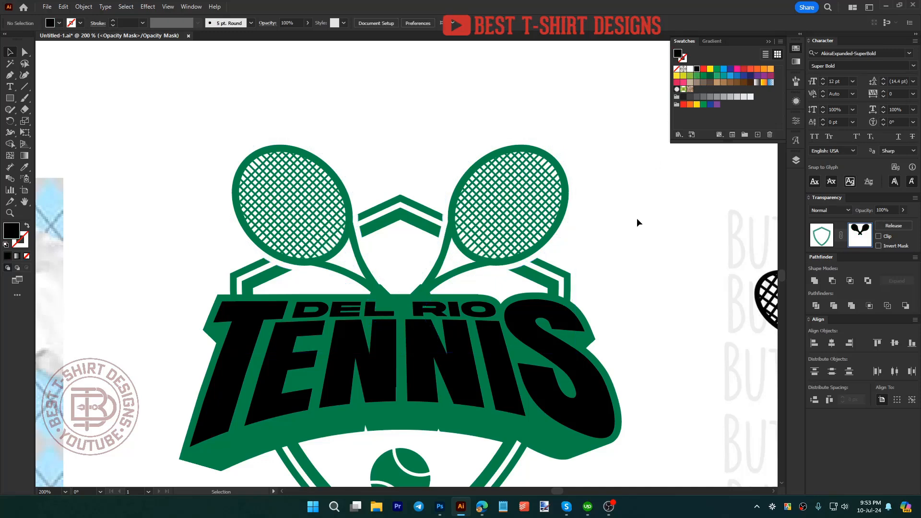
{"action": "scroll", "coordinate": [603, 222], "scroll_direction": "down", "scroll_amount": 1}
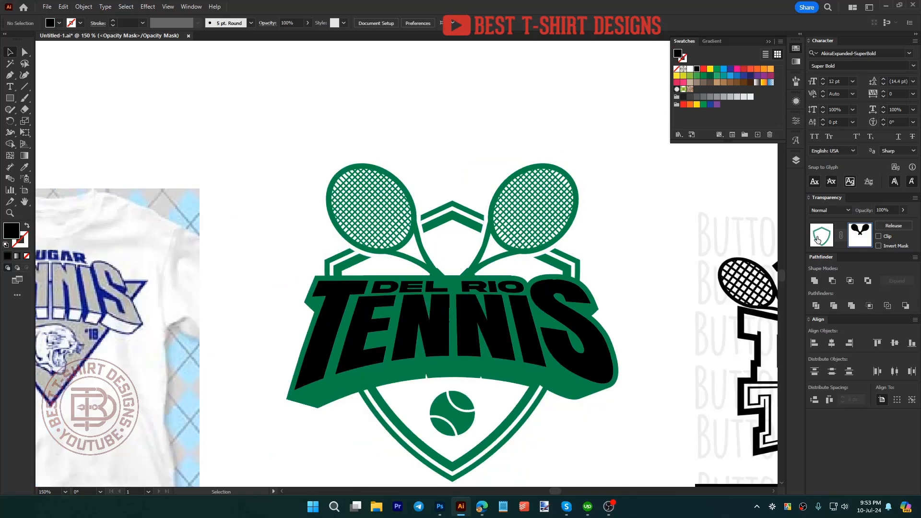
{"action": "left_click", "coordinate": [822, 235]}
Step: Isolate the lettering group, create an offset of its green backing shape, and cut that offset to the clipboard
{"action": "left_click", "coordinate": [450, 279]}
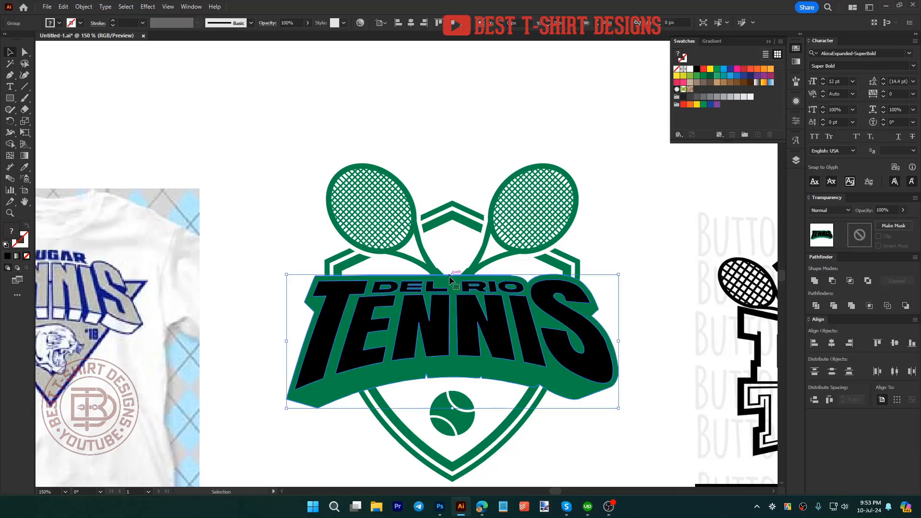
{"action": "double_click", "coordinate": [450, 280]}
{"action": "scroll", "coordinate": [449, 279], "scroll_direction": "up", "scroll_amount": 2}
{"action": "left_click", "coordinate": [448, 278]}
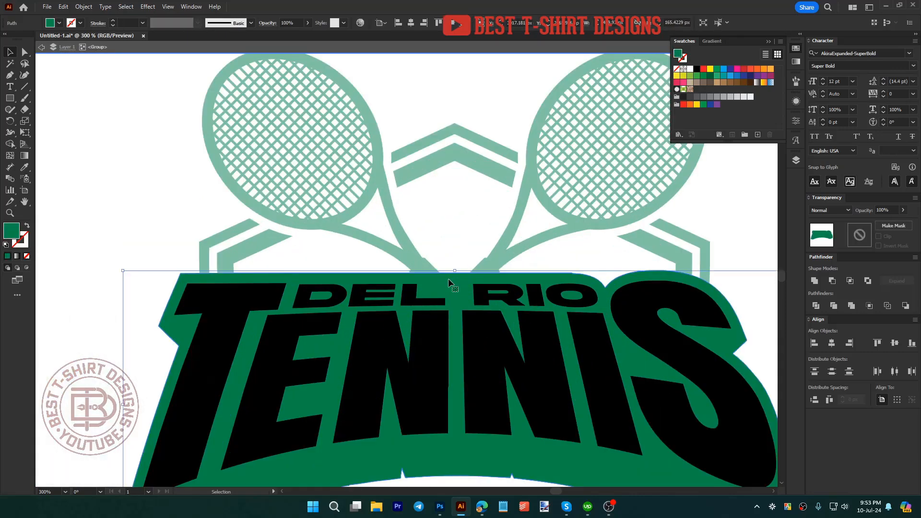
{"action": "key", "text": "ctrl+alt"}
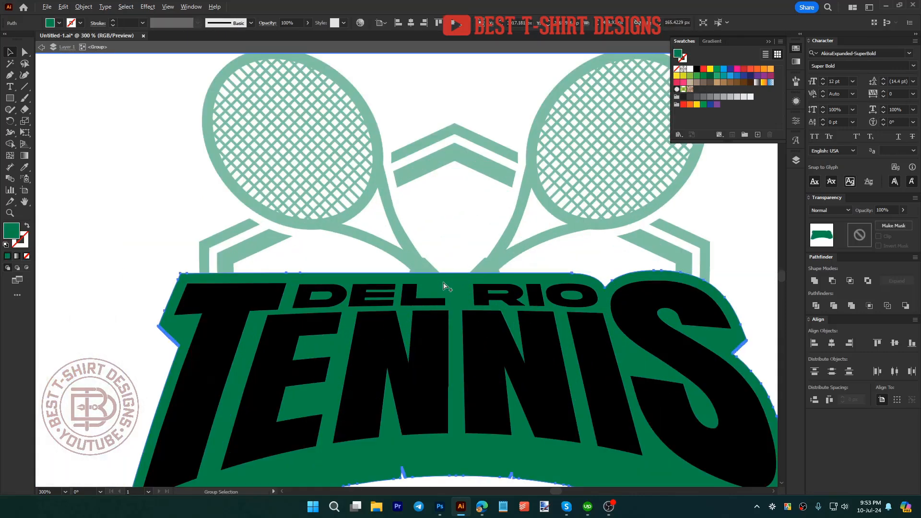
{"action": "key", "text": "ctrl+alt+o"}
{"action": "left_click", "coordinate": [660, 226]}
{"action": "key", "text": "ctrl+x"}
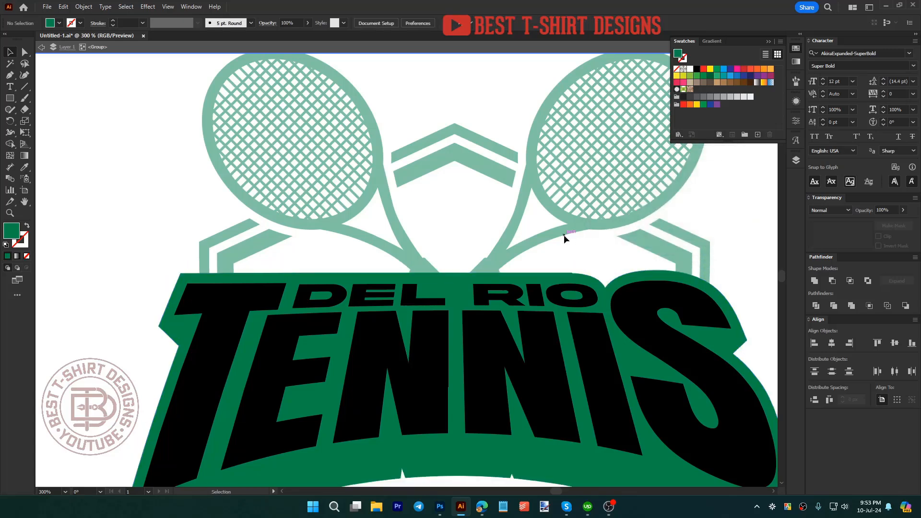
Step: Exit the lettering group, add a non-clipping opacity mask to the rackets, and paste the cut lettering offset in place inside it
{"action": "double_click", "coordinate": [563, 234]}
{"action": "left_click", "coordinate": [528, 249]}
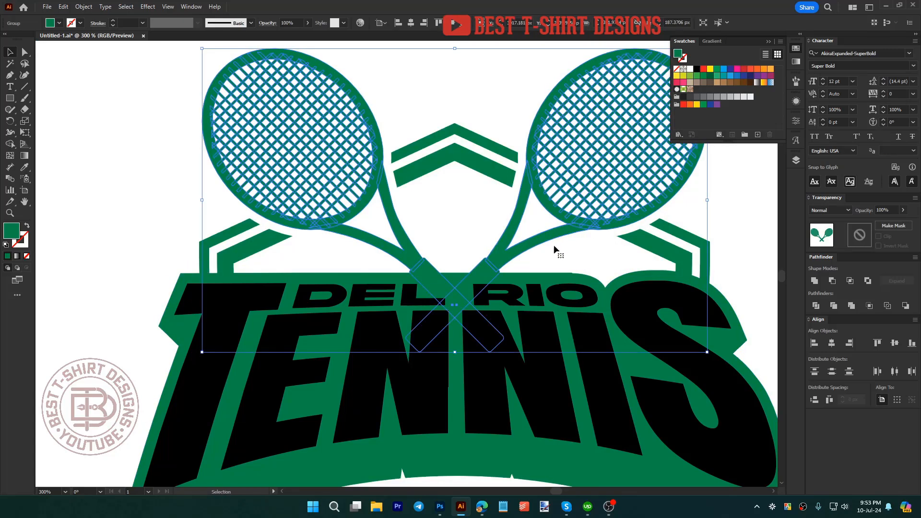
{"action": "double_click", "coordinate": [854, 240]}
{"action": "left_click", "coordinate": [878, 237]}
{"action": "key", "text": "ctrl+f"}
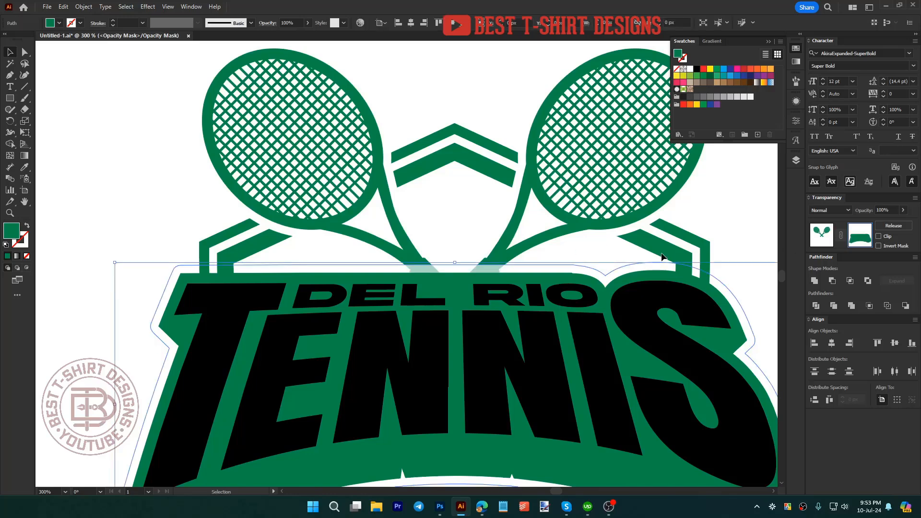
Step: Fill the pasted lettering offset in the rackets' opacity mask with black and return to editing the artwork
{"action": "left_click", "coordinate": [696, 69]}
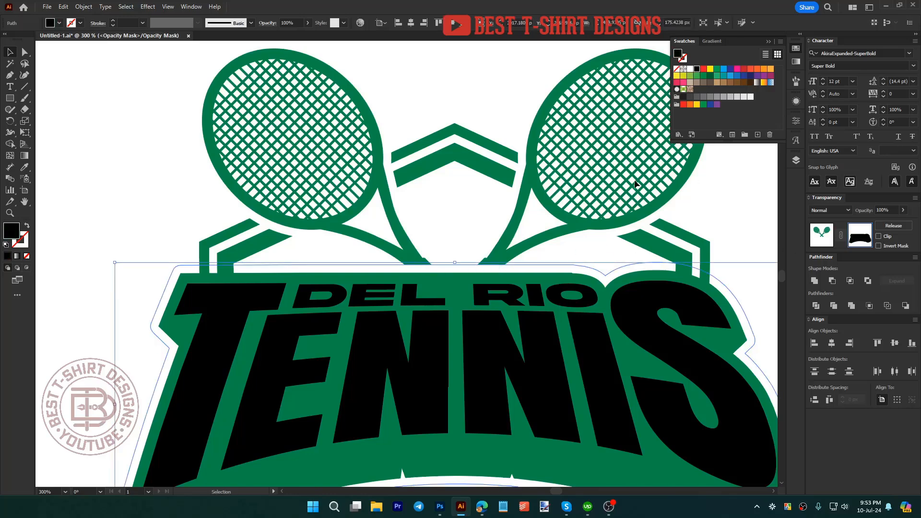
{"action": "left_click", "coordinate": [582, 245]}
{"action": "scroll", "coordinate": [444, 217], "scroll_direction": "down", "scroll_amount": 1}
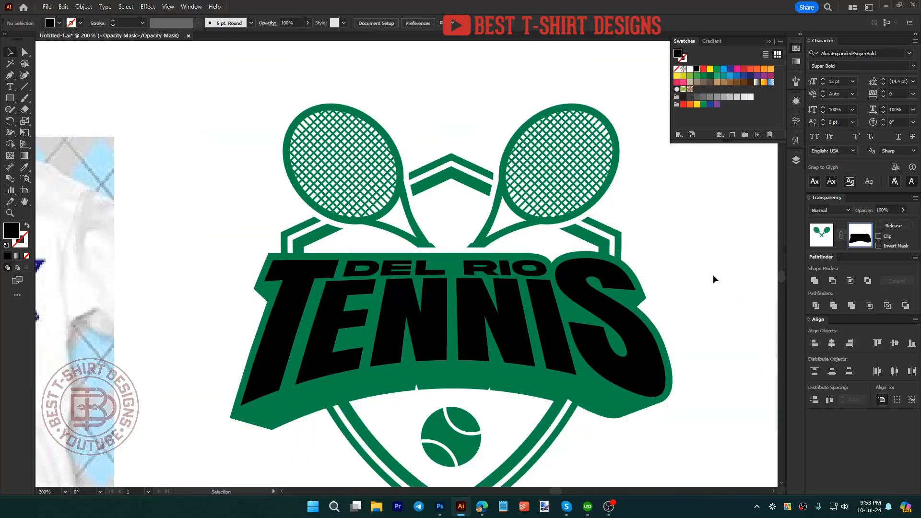
{"action": "scroll", "coordinate": [492, 259], "scroll_direction": "down", "scroll_amount": 1}
{"action": "key", "text": "a"}
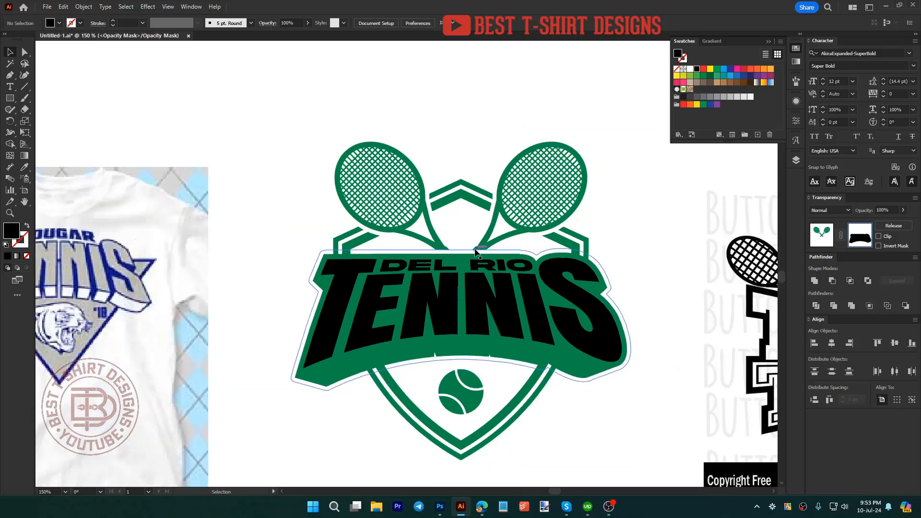
{"action": "left_click", "coordinate": [475, 250]}
{"action": "left_click", "coordinate": [816, 234]}
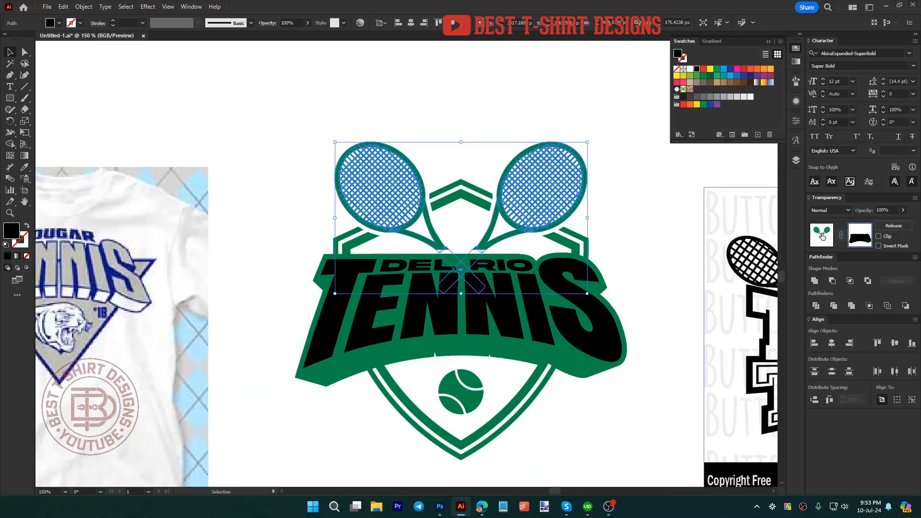
{"action": "left_click", "coordinate": [635, 248]}
Step: Paste the lettering offset in place inside the shield's existing opacity mask and return to editing the artwork
{"action": "left_click", "coordinate": [568, 246]}
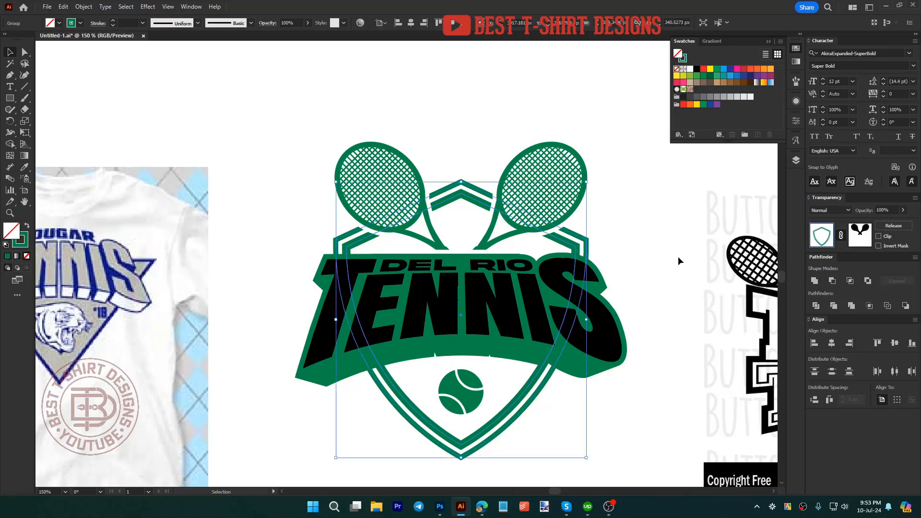
{"action": "left_click", "coordinate": [860, 235]}
{"action": "key", "text": "ctrl+f"}
{"action": "left_click", "coordinate": [665, 284]}
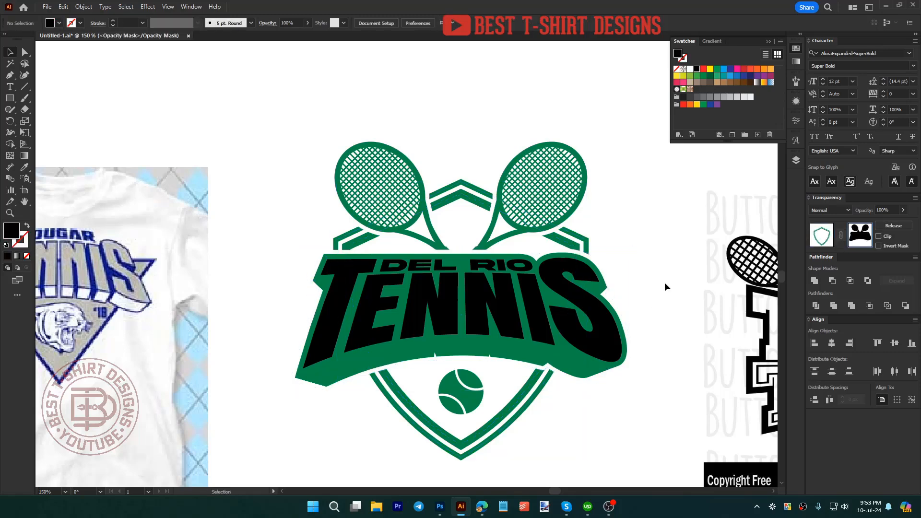
{"action": "left_click", "coordinate": [811, 245]}
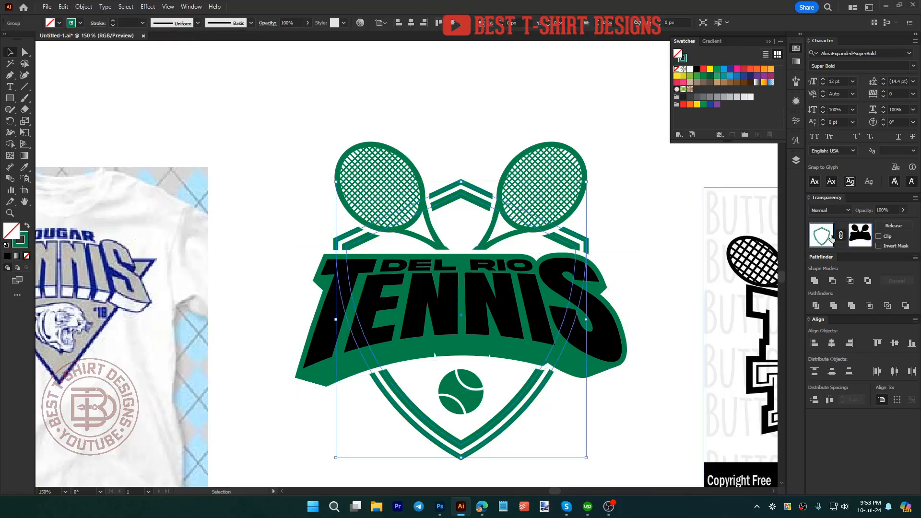
{"action": "left_click", "coordinate": [629, 356]}
Step: Add the text EST. in AkiraExpanded-SuperBold just below the shield
{"action": "scroll", "coordinate": [629, 356], "scroll_direction": "down", "scroll_amount": 2}
{"action": "key", "text": "t"}
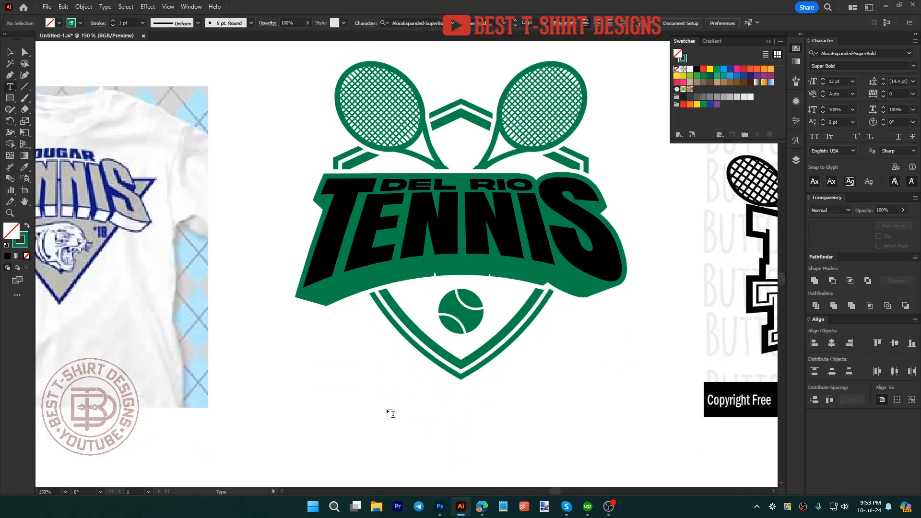
{"action": "left_click", "coordinate": [387, 407]}
{"action": "type", "text": "EST."}
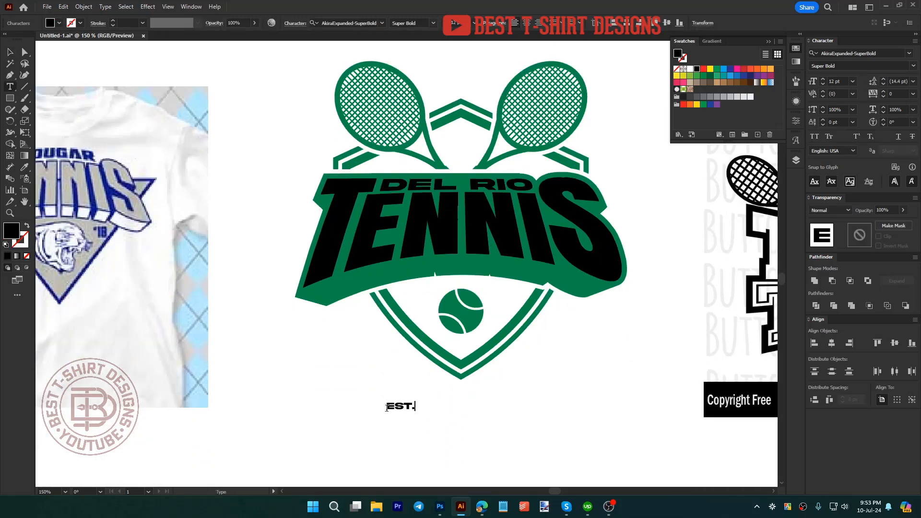
Step: Check the founding year in the earlier designs, duplicate the EST. text beside itself, and change the copy to 1946
{"action": "scroll", "coordinate": [424, 338], "scroll_direction": "down", "scroll_amount": 7}
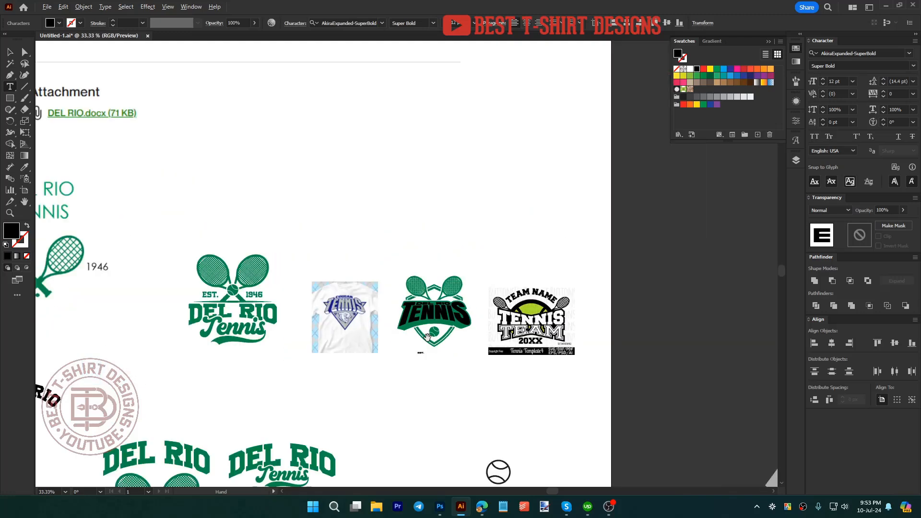
{"action": "scroll", "coordinate": [388, 423], "scroll_direction": "up", "scroll_amount": 5}
{"action": "scroll", "coordinate": [387, 422], "scroll_direction": "down", "scroll_amount": 2}
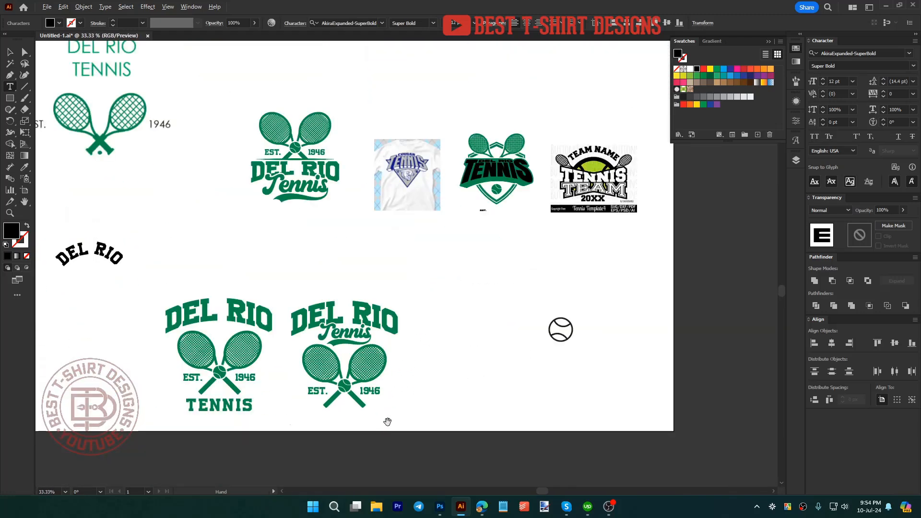
{"action": "scroll", "coordinate": [501, 206], "scroll_direction": "up", "scroll_amount": 6}
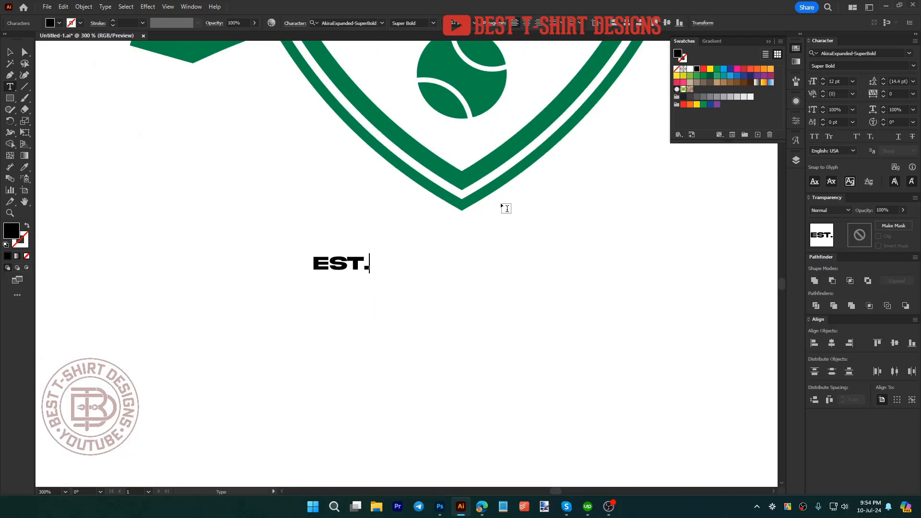
{"action": "key", "text": "Escape"}
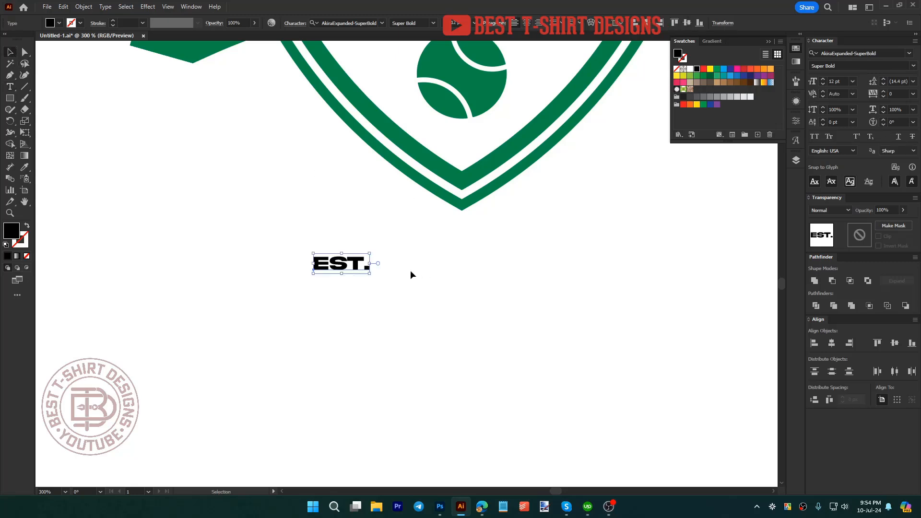
{"action": "left_click_drag", "start_coordinate": [357, 263], "coordinate": [437, 260]}
{"action": "double_click", "coordinate": [419, 261]}
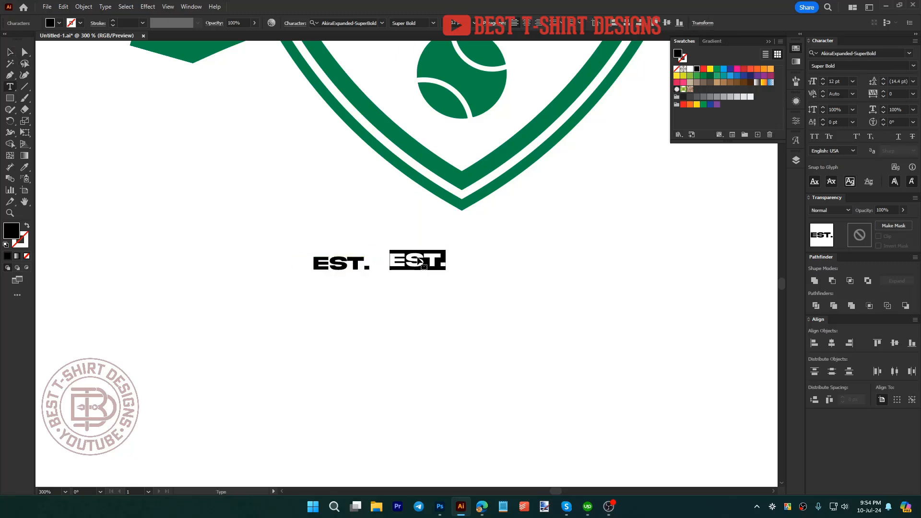
{"action": "type", "text": "1946"}
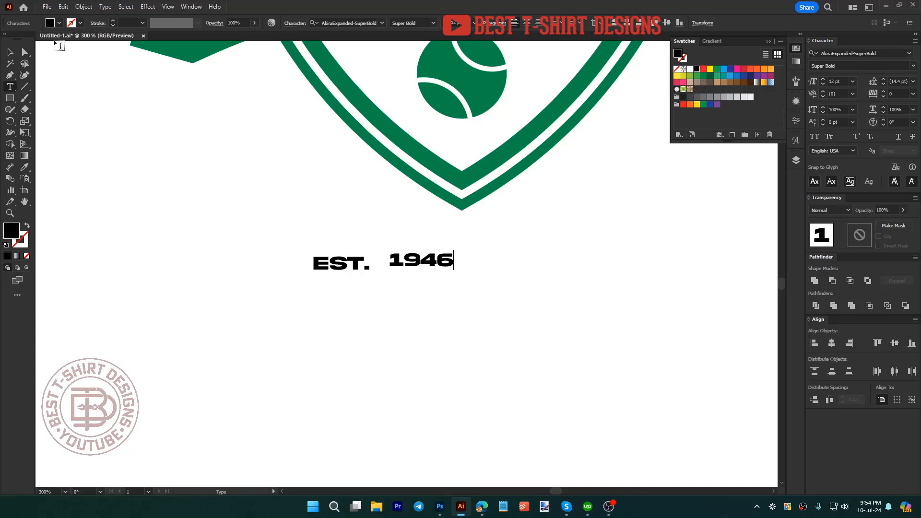
Step: Align EST. and 1946 vertically and place them inside the shield on either side of the tennis ball
{"action": "left_click", "coordinate": [10, 52]}
{"action": "left_click", "coordinate": [353, 265], "text": "shift"}
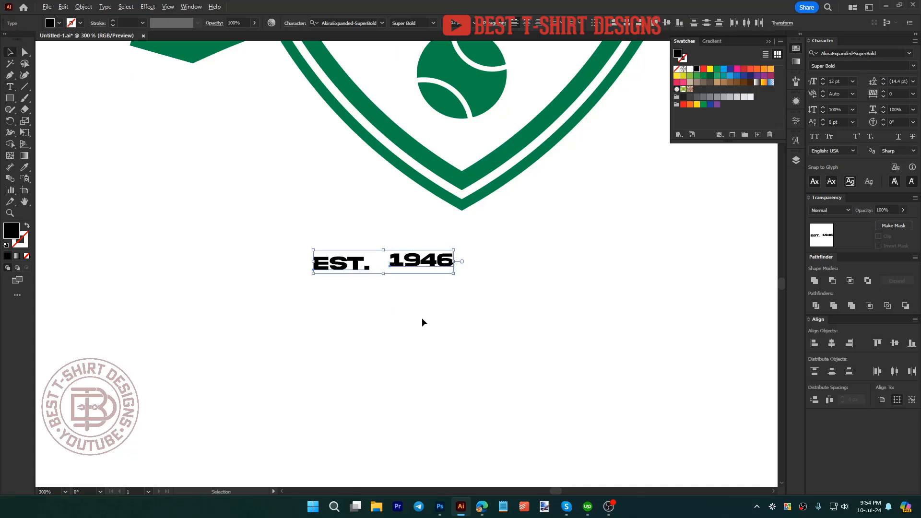
{"action": "scroll", "coordinate": [422, 318], "scroll_direction": "down", "scroll_amount": 1}
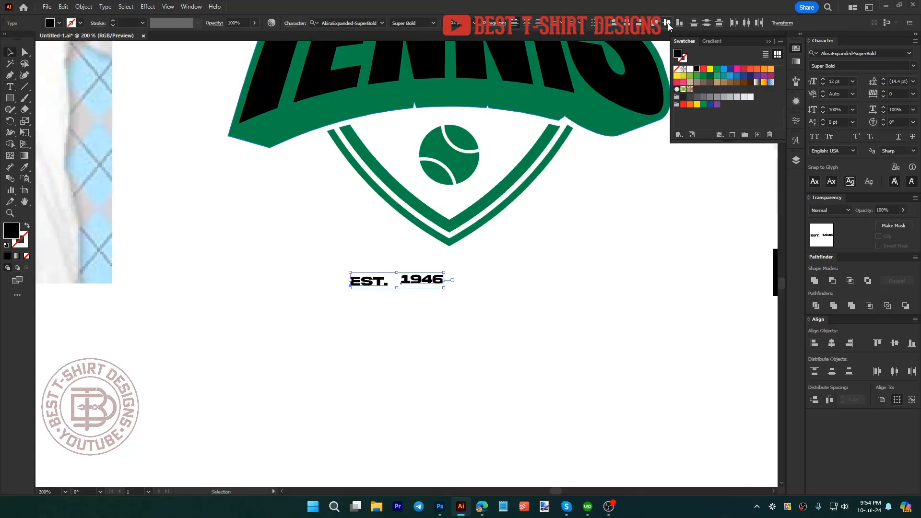
{"action": "left_click_drag", "start_coordinate": [427, 282], "coordinate": [500, 149]}
{"action": "left_click", "coordinate": [507, 245]}
{"action": "left_click_drag", "start_coordinate": [417, 150], "coordinate": [376, 153]}
Step: Move the tennis ball and the EST. and 1946 texts slightly higher inside the shield
{"action": "left_click_drag", "start_coordinate": [451, 153], "coordinate": [451, 142]}
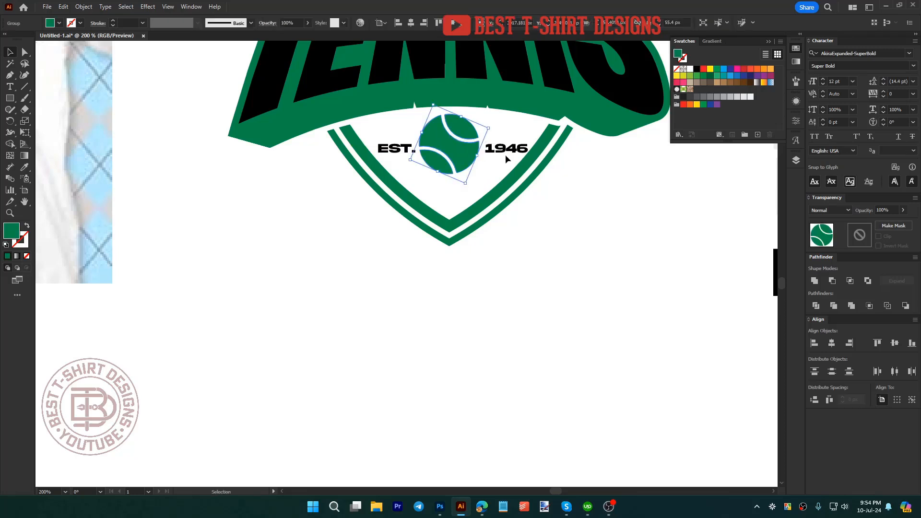
{"action": "left_click_drag", "start_coordinate": [505, 155], "coordinate": [506, 141]}
{"action": "left_click_drag", "start_coordinate": [398, 156], "coordinate": [399, 146]}
Step: Set EST. and 1946 in the Anton font with all caps and enlarge both texts to about 16.15 pt
{"action": "right_click", "coordinate": [499, 130]}
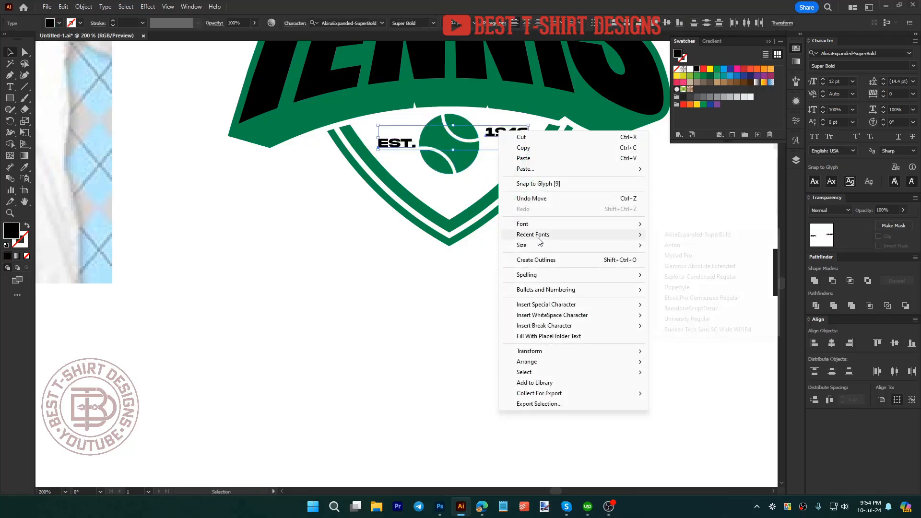
{"action": "left_click", "coordinate": [665, 246]}
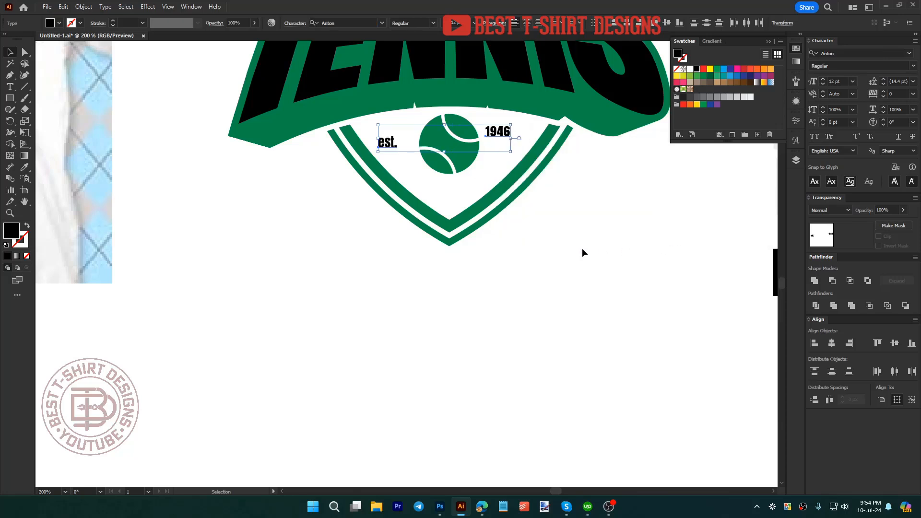
{"action": "left_click", "coordinate": [815, 137]}
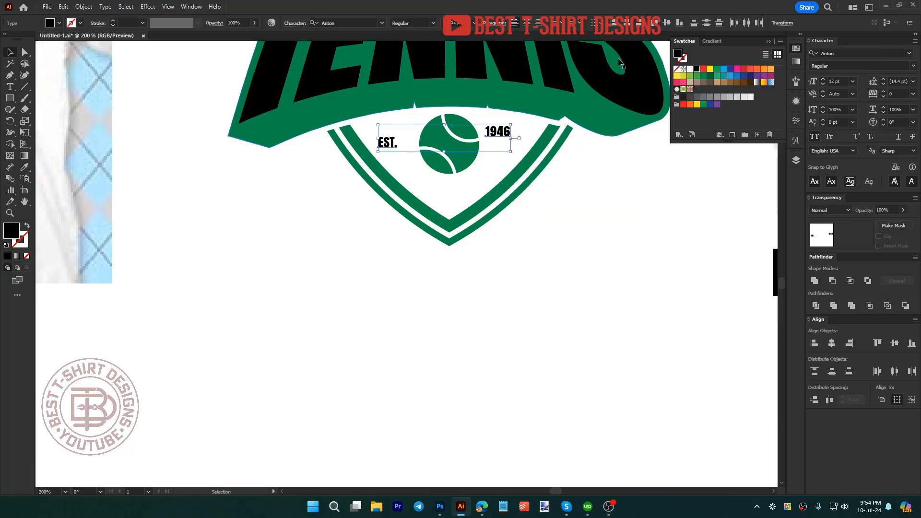
{"action": "left_click_drag", "start_coordinate": [510, 138], "coordinate": [533, 139]}
{"action": "key", "text": "ctrl+shift+a"}
Step: Nudge the 1946 text horizontally closer to the tennis ball
{"action": "left_click", "coordinate": [511, 132]}
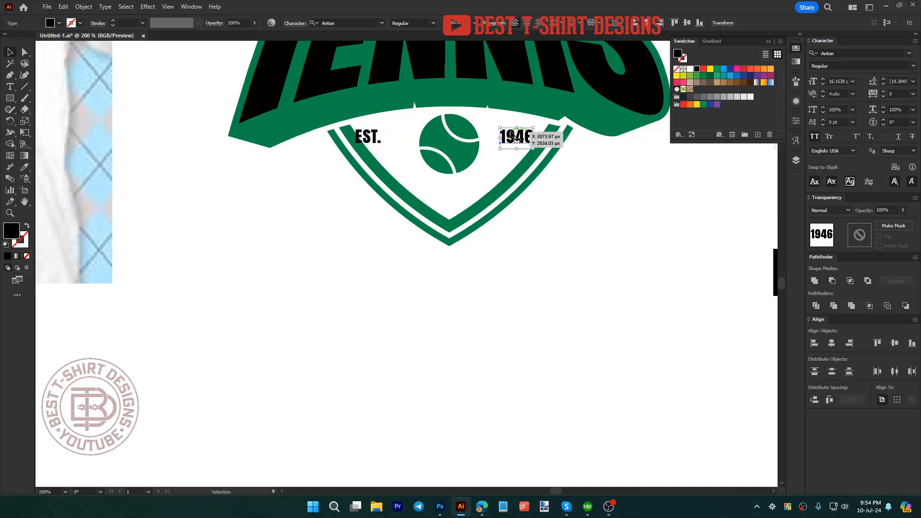
{"action": "key", "text": "shift+Left"}
{"action": "key", "text": "Right"}
{"action": "key", "text": "Right"}
{"action": "key", "text": "Right"}
{"action": "key", "text": "Right"}
{"action": "key", "text": "Right"}
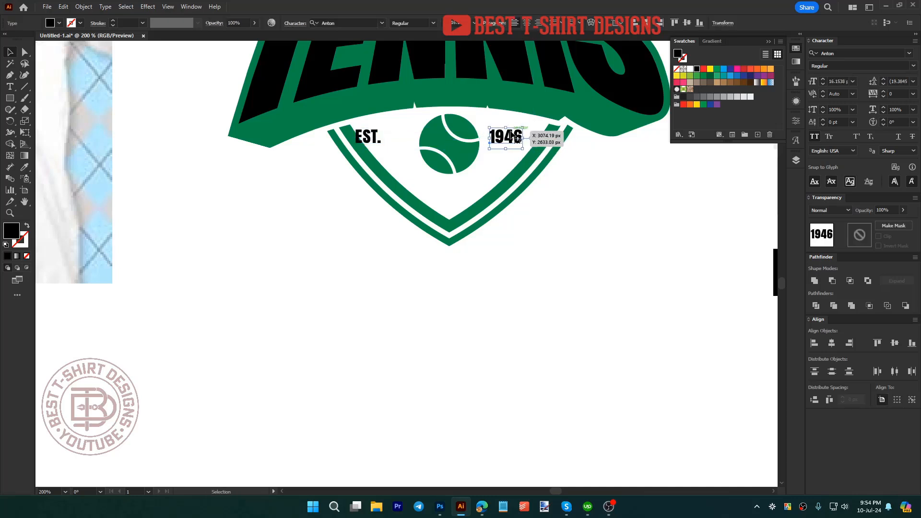
Step: Align EST. and 1946 by their vertical centres, using 1946 as the key object
{"action": "left_click", "coordinate": [371, 137]}
{"action": "left_click", "coordinate": [509, 138], "text": "shift"}
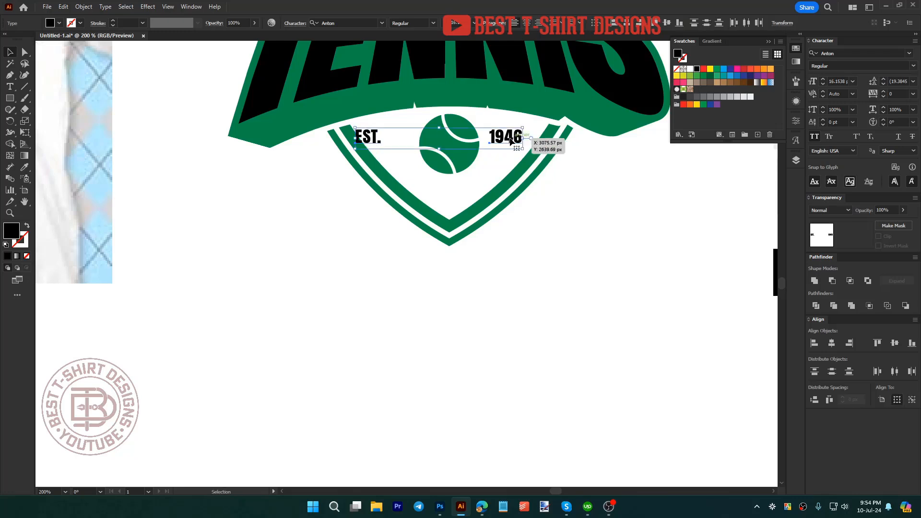
{"action": "left_click", "coordinate": [509, 140]}
{"action": "left_click", "coordinate": [670, 21]}
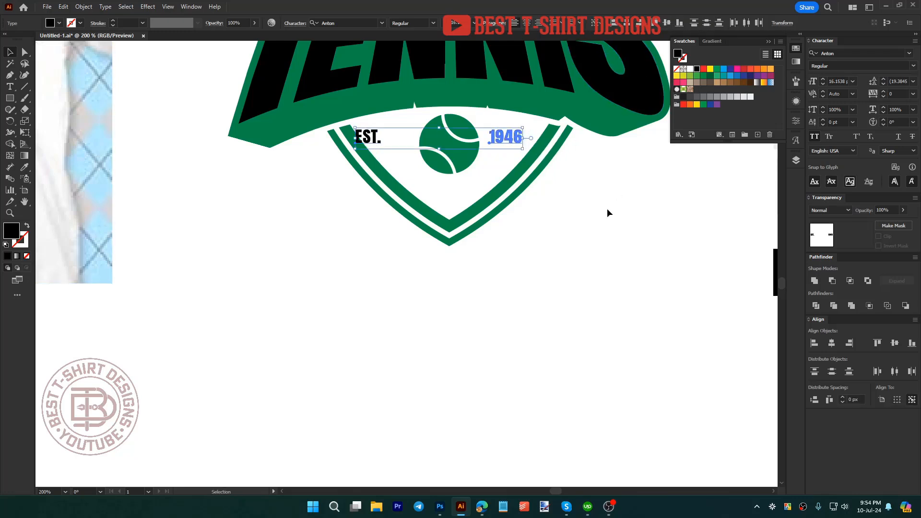
{"action": "left_click", "coordinate": [607, 212]}
Step: Nudge the EST. text closer to the ball to match the gap on the 1946 side
{"action": "left_click", "coordinate": [373, 137]}
{"action": "key", "text": "shift+Right"}
{"action": "key", "text": "shift+Right"}
{"action": "key", "text": "shift+Left"}
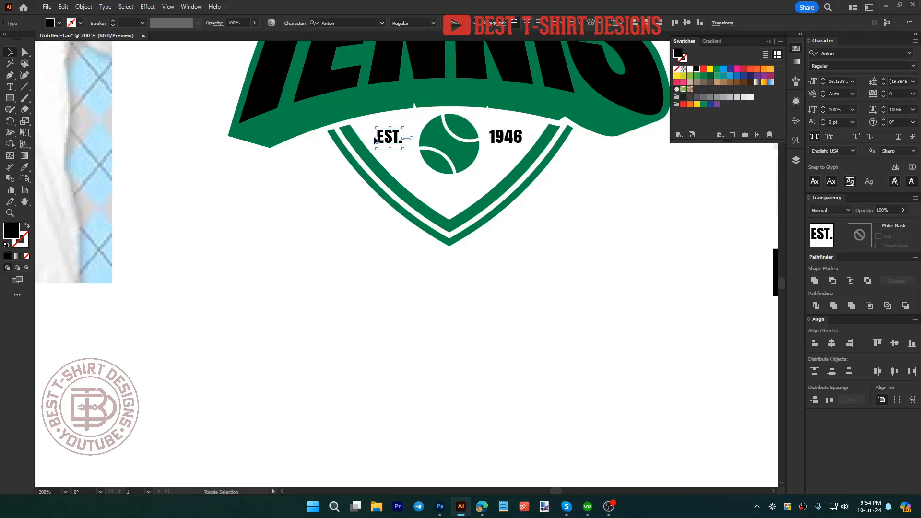
{"action": "key", "text": "Right"}
{"action": "key", "text": "Right"}
Step: Group EST. and 1946 and recolour them with the green sampled from the lettering's backing shape
{"action": "left_click", "coordinate": [510, 139], "text": "shift"}
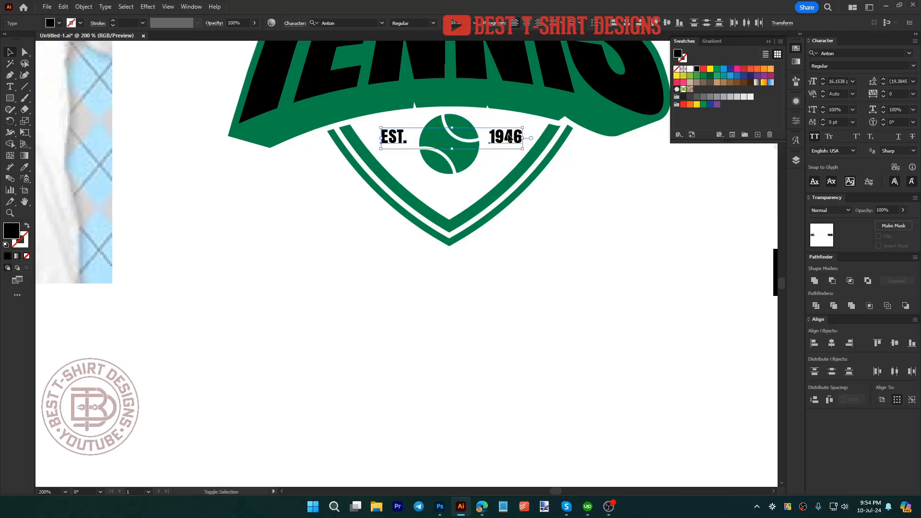
{"action": "key", "text": "ctrl+g"}
{"action": "key", "text": "i"}
{"action": "left_click", "coordinate": [488, 99]}
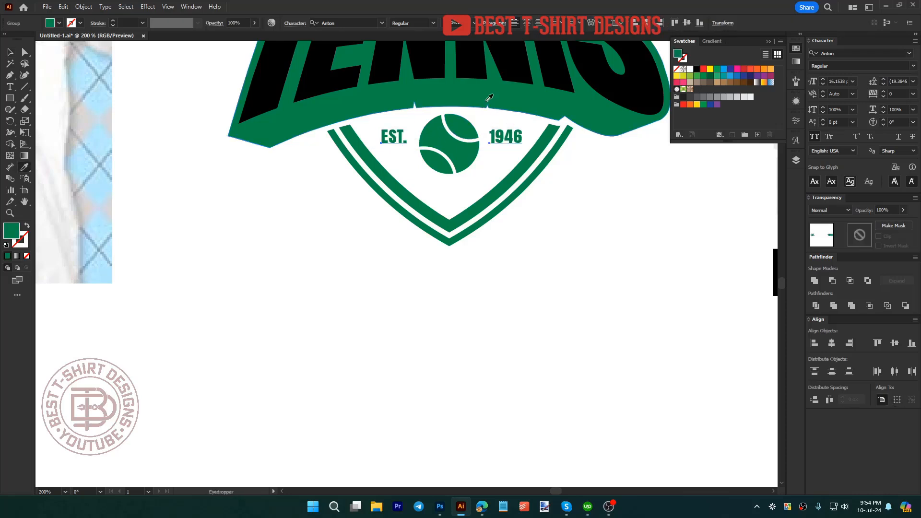
{"action": "key", "text": "v"}
{"action": "left_click", "coordinate": [503, 247]}
Step: Move the Cougar shirt reference below the Tennis Team template and place the finished badge beside the earlier DEL RIO Tennis script design
{"action": "scroll", "coordinate": [503, 246], "scroll_direction": "down", "scroll_amount": 1}
{"action": "scroll", "coordinate": [504, 258], "scroll_direction": "up", "scroll_amount": 2}
{"action": "scroll", "coordinate": [463, 302], "scroll_direction": "down", "scroll_amount": 1}
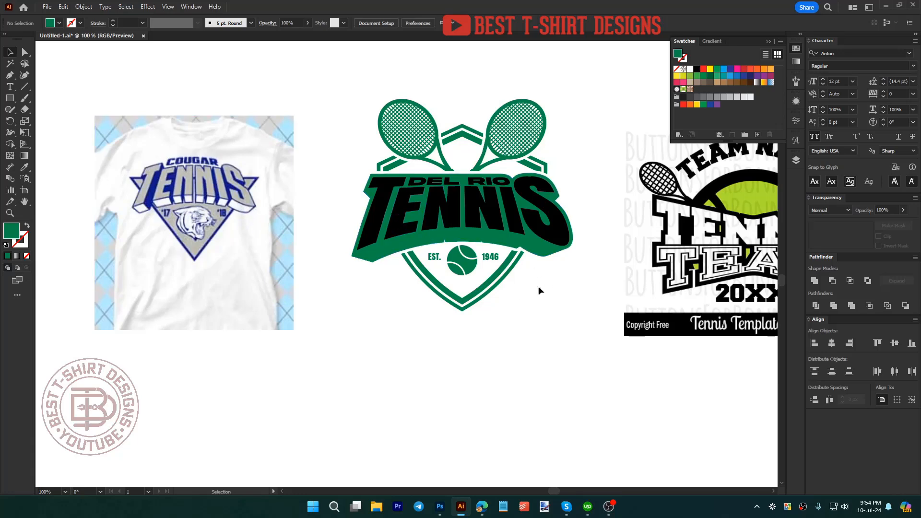
{"action": "scroll", "coordinate": [424, 140], "scroll_direction": "down", "scroll_amount": 3}
{"action": "left_click", "coordinate": [436, 163]}
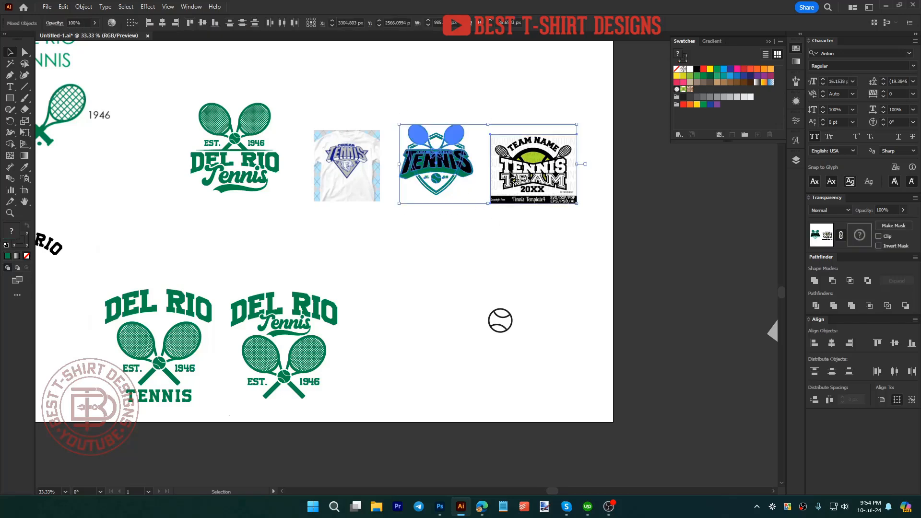
{"action": "left_click_drag", "start_coordinate": [448, 166], "coordinate": [247, 244]}
{"action": "left_click_drag", "start_coordinate": [357, 190], "coordinate": [465, 271]}
{"action": "left_click", "coordinate": [228, 232]}
{"action": "left_click_drag", "start_coordinate": [228, 232], "coordinate": [306, 152]}
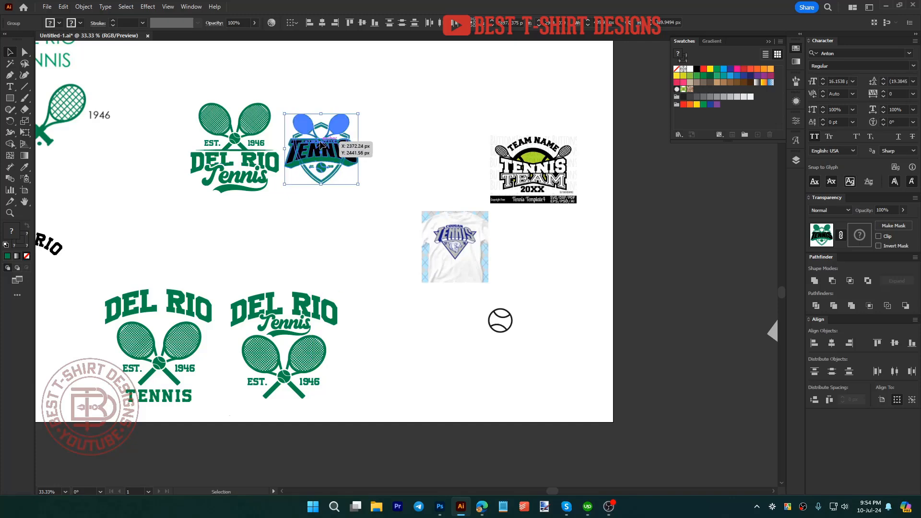
{"action": "left_click", "coordinate": [360, 223]}
Step: Isolate the badge's lettering group and cut the black DEL RIO TENNIS lettering off its green backing shape
{"action": "scroll", "coordinate": [283, 116], "scroll_direction": "up", "scroll_amount": 2}
{"action": "scroll", "coordinate": [283, 117], "scroll_direction": "up", "scroll_amount": 1}
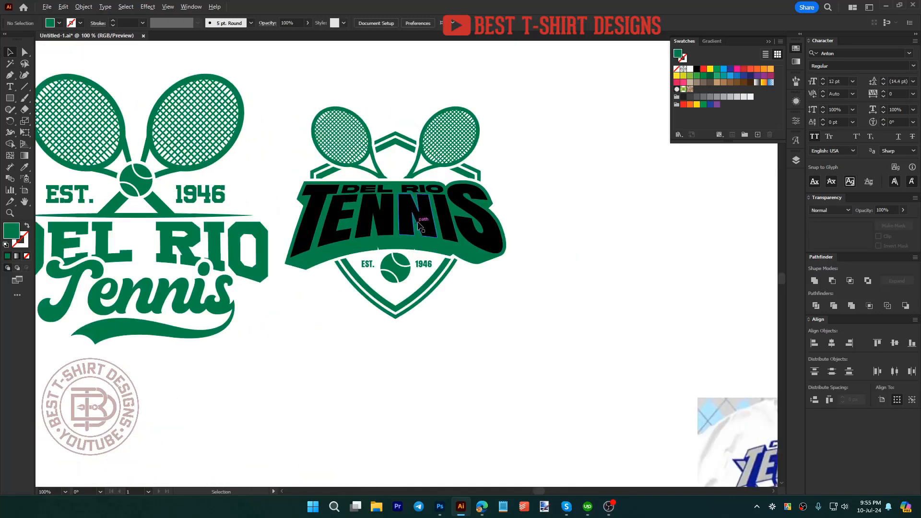
{"action": "scroll", "coordinate": [420, 209], "scroll_direction": "up", "scroll_amount": 1}
{"action": "double_click", "coordinate": [424, 213]}
{"action": "left_click", "coordinate": [424, 214]}
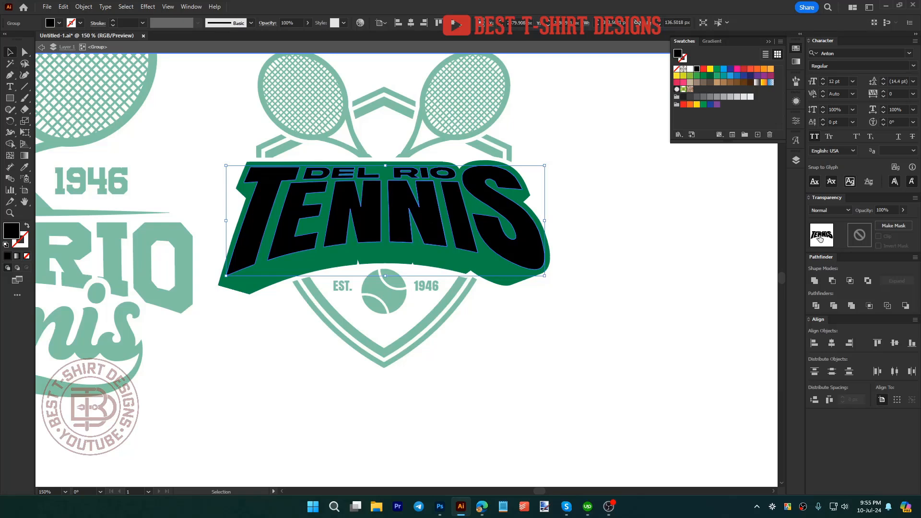
{"action": "key", "text": "Delete"}
Step: Give the green backing shape an opacity mask with Clip off and paste the DEL RIO TENNIS lettering in place inside it
{"action": "left_click", "coordinate": [459, 216]}
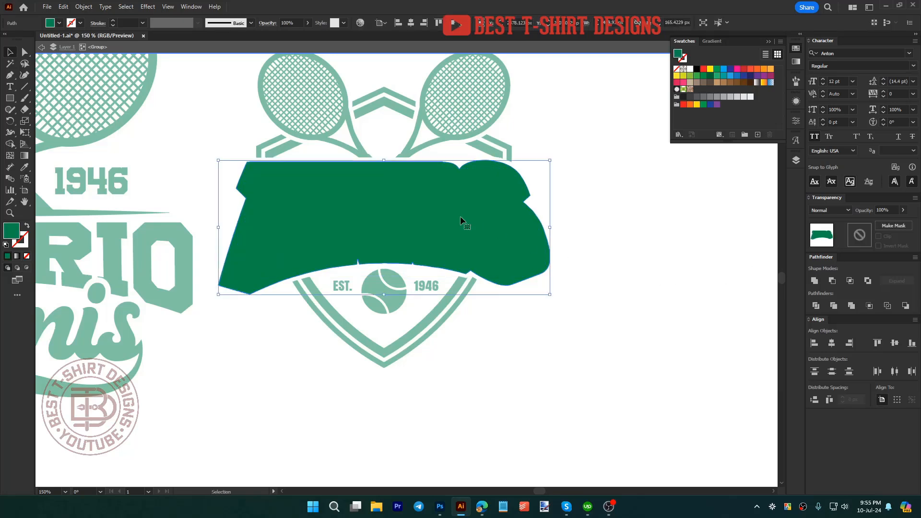
{"action": "left_click", "coordinate": [852, 236]}
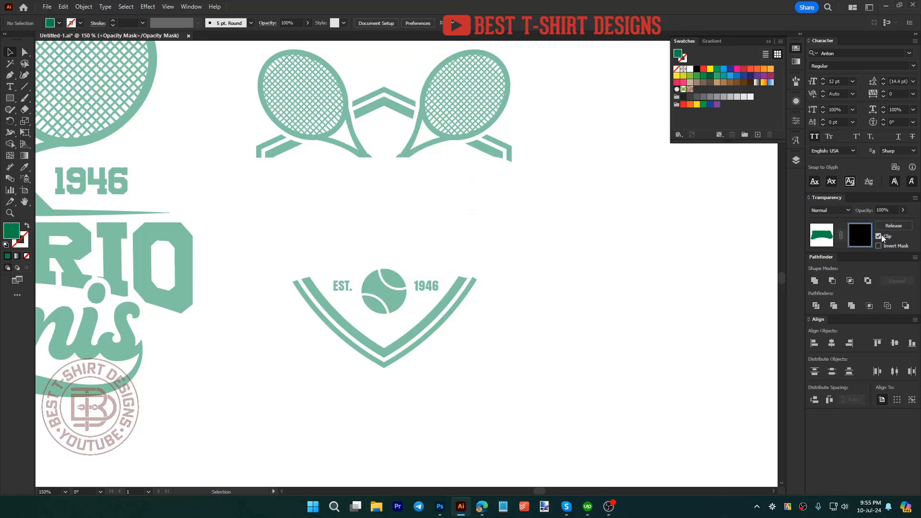
{"action": "key", "text": "ctrl+f"}
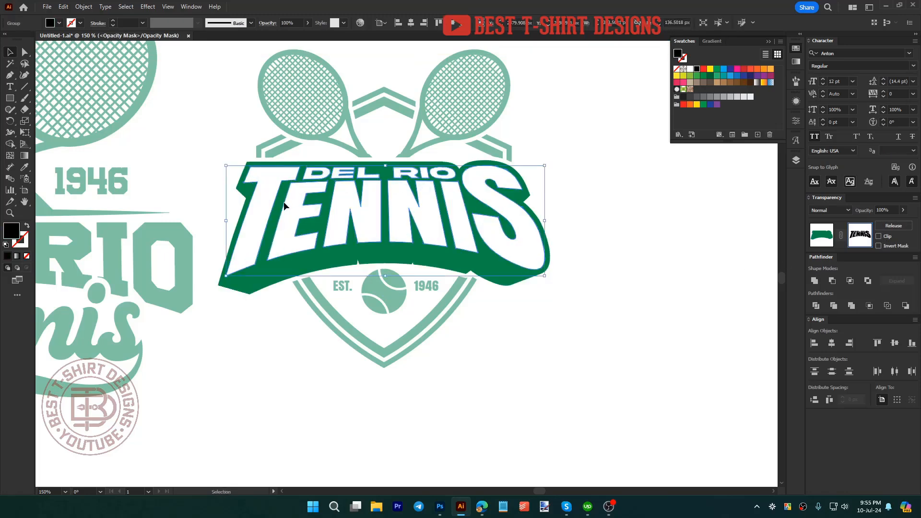
{"action": "left_click", "coordinate": [673, 233]}
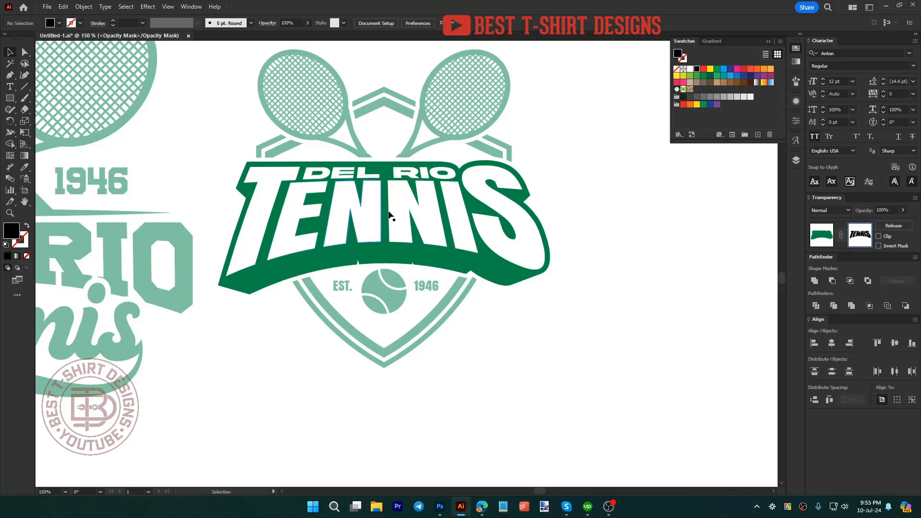
{"action": "left_click", "coordinate": [826, 234]}
{"action": "key", "text": "ctrl+minus"}
{"action": "key", "text": "ctrl+minus"}
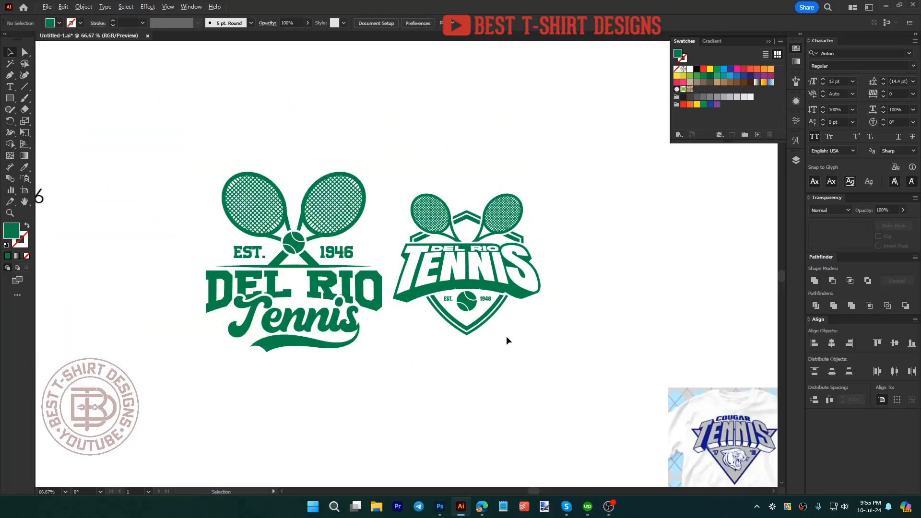
{"action": "scroll", "coordinate": [474, 350], "scroll_direction": "up", "scroll_amount": 1}
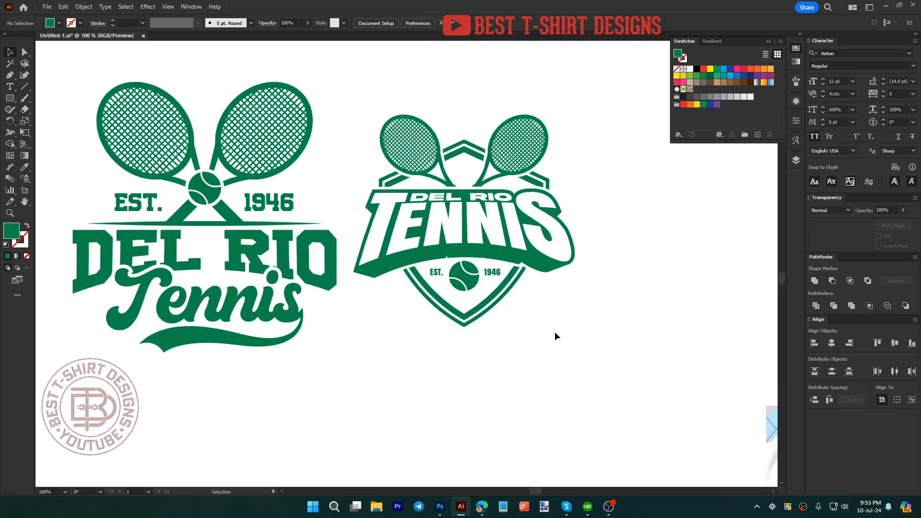
{"action": "scroll", "coordinate": [543, 324], "scroll_direction": "down", "scroll_amount": 1}
Step: Select the whole badge and expand its objects, fills and strokes
{"action": "left_click_drag", "start_coordinate": [574, 354], "coordinate": [424, 158]}
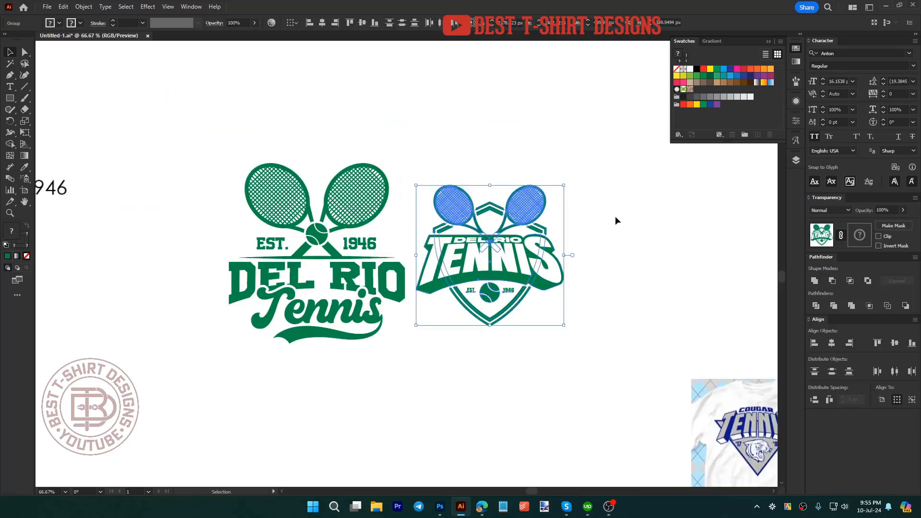
{"action": "key", "text": "a"}
{"action": "key", "text": "alt+o"}
{"action": "key", "text": "x"}
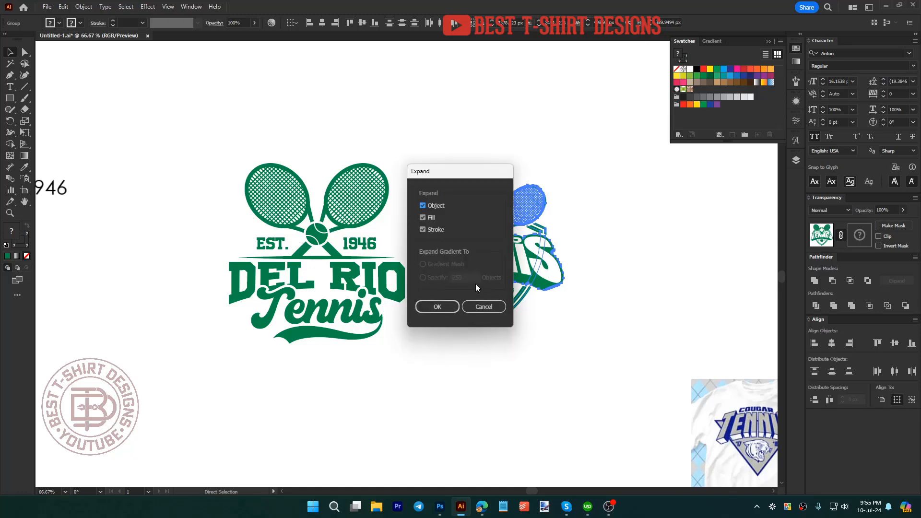
{"action": "left_click", "coordinate": [440, 305]}
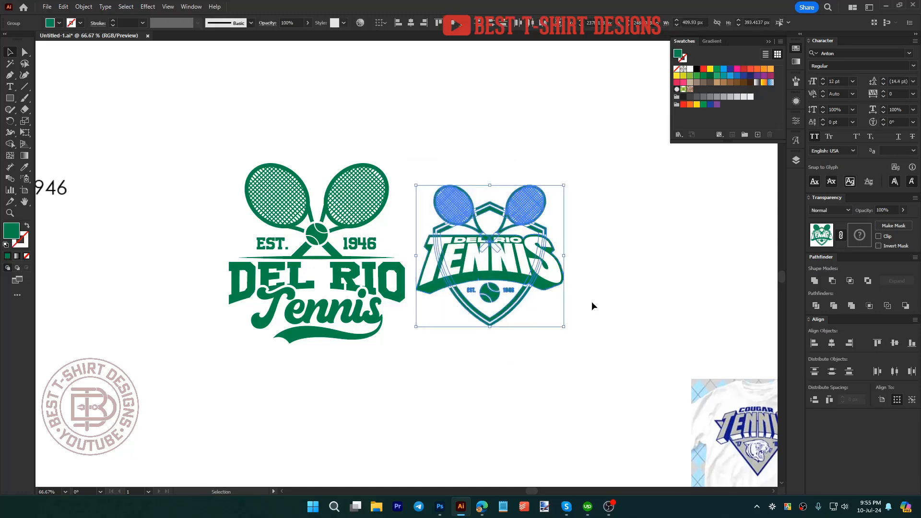
Step: Try pink and red fills on the entire badge
{"action": "left_click", "coordinate": [730, 77]}
{"action": "left_click", "coordinate": [737, 69]}
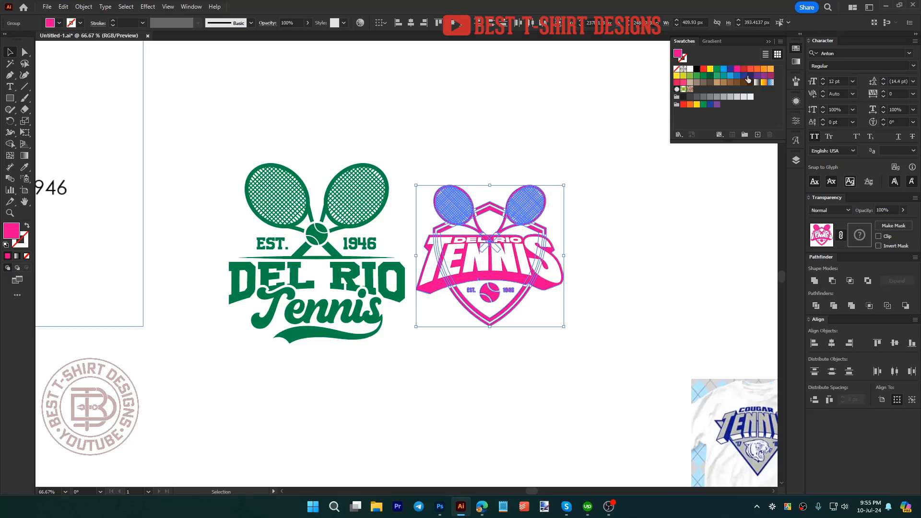
{"action": "left_click", "coordinate": [744, 70]}
{"action": "left_click", "coordinate": [679, 192]}
Step: Recolour the whole badge with the green sampled from the neighbouring DEL RIO Tennis script design
{"action": "left_click_drag", "start_coordinate": [585, 357], "coordinate": [468, 136]}
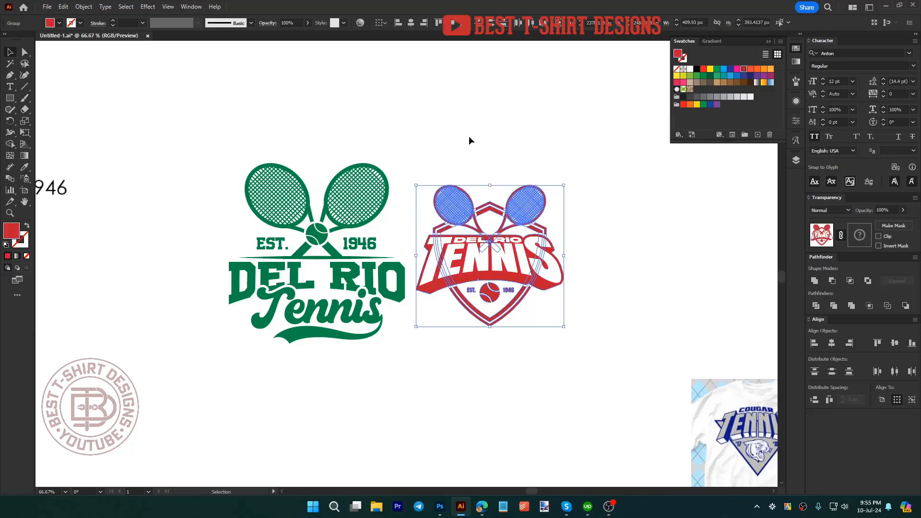
{"action": "key", "text": "i"}
{"action": "left_click", "coordinate": [366, 197]}
{"action": "left_click", "coordinate": [602, 243]}
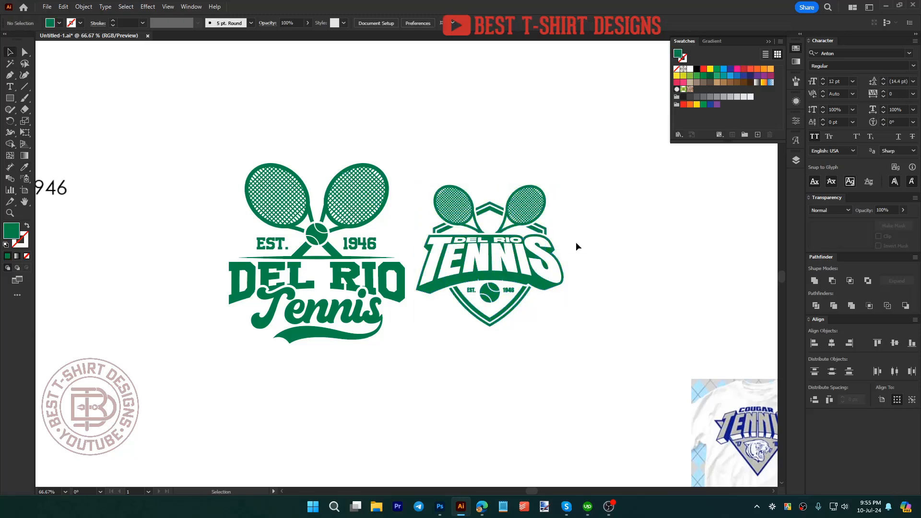
Step: Group all parts of the finished badge into a single object
{"action": "left_click", "coordinate": [557, 255]}
{"action": "left_click_drag", "start_coordinate": [579, 348], "coordinate": [442, 142]}
{"action": "key", "text": "ctrl+g"}
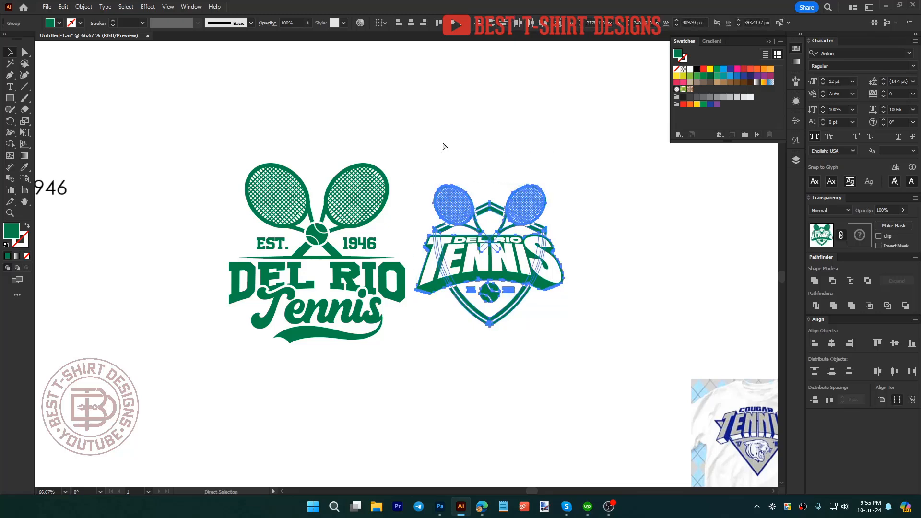
{"action": "left_click", "coordinate": [442, 142]}
{"action": "left_click_drag", "start_coordinate": [466, 255], "coordinate": [453, 208]}
{"action": "left_click", "coordinate": [552, 211]}
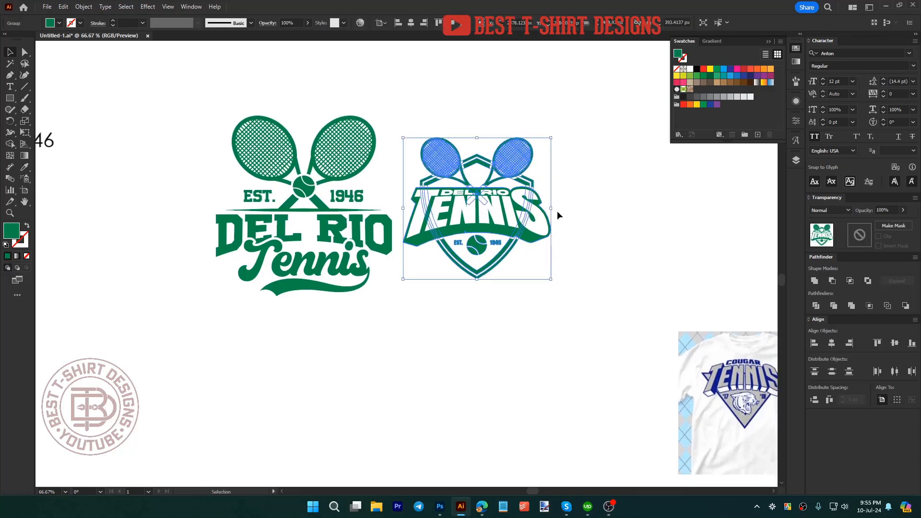
{"action": "left_click", "coordinate": [516, 295]}
Step: Move the two lower DEL RIO racket designs up directly beneath the script design and the badge
{"action": "scroll", "coordinate": [514, 288], "scroll_direction": "down", "scroll_amount": 2}
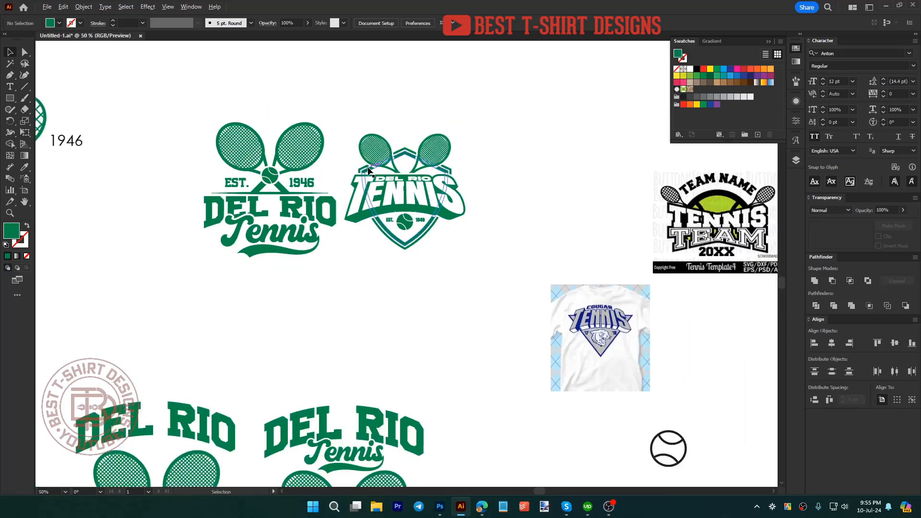
{"action": "left_click_drag", "start_coordinate": [281, 392], "coordinate": [438, 294]}
{"action": "left_click_drag", "start_coordinate": [408, 297], "coordinate": [416, 291]}
{"action": "left_click", "coordinate": [479, 227]}
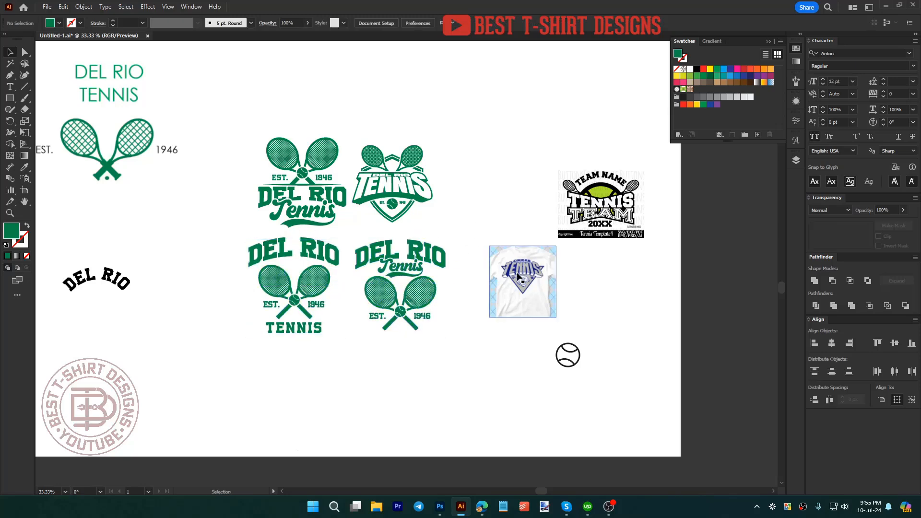
Step: Move the Cougar shirt reference further down and place the Tennis Team template closer to the badge
{"action": "left_click_drag", "start_coordinate": [517, 274], "coordinate": [512, 332]}
{"action": "left_click", "coordinate": [623, 253]}
{"action": "scroll", "coordinate": [650, 194], "scroll_direction": "up", "scroll_amount": 2}
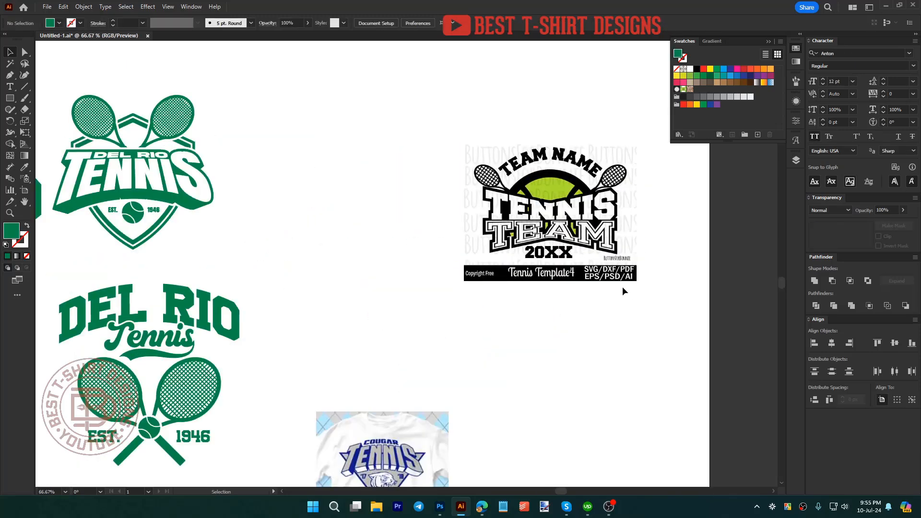
{"action": "left_click_drag", "start_coordinate": [600, 243], "coordinate": [477, 208]}
{"action": "left_click", "coordinate": [608, 217]}
{"action": "scroll", "coordinate": [559, 208], "scroll_direction": "right", "scroll_amount": 2}
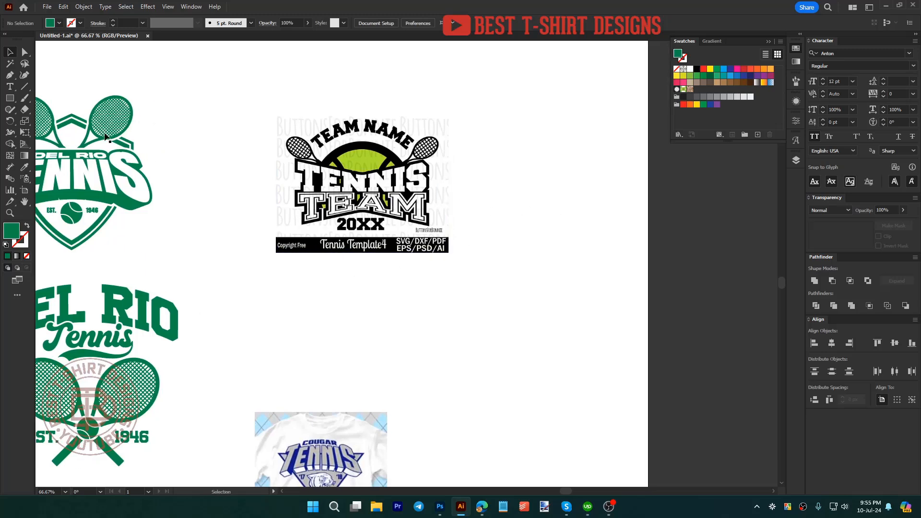
Step: Draw a green rectangle about 376 by 96 px over the template's word TENNIS and add an anchor point midway along its upper edge
{"action": "scroll", "coordinate": [279, 151], "scroll_direction": "up", "scroll_amount": 1}
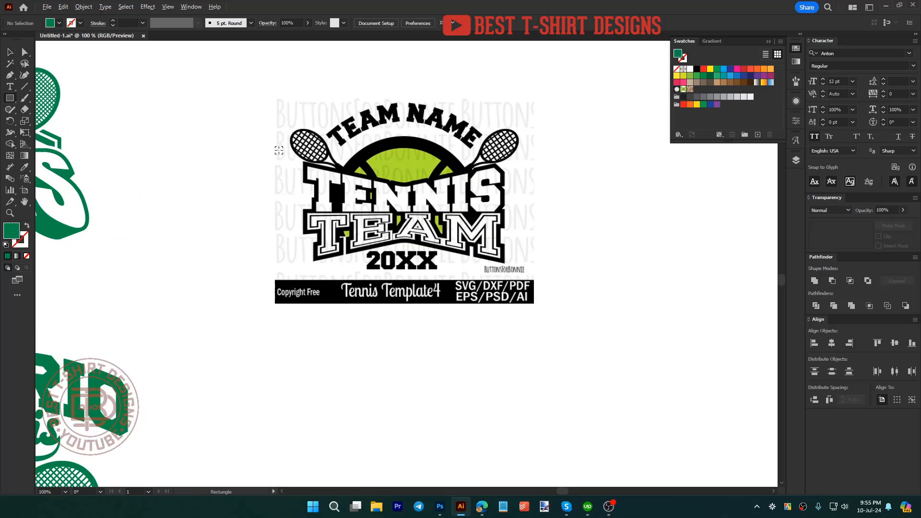
{"action": "left_click_drag", "start_coordinate": [302, 160], "coordinate": [505, 211]}
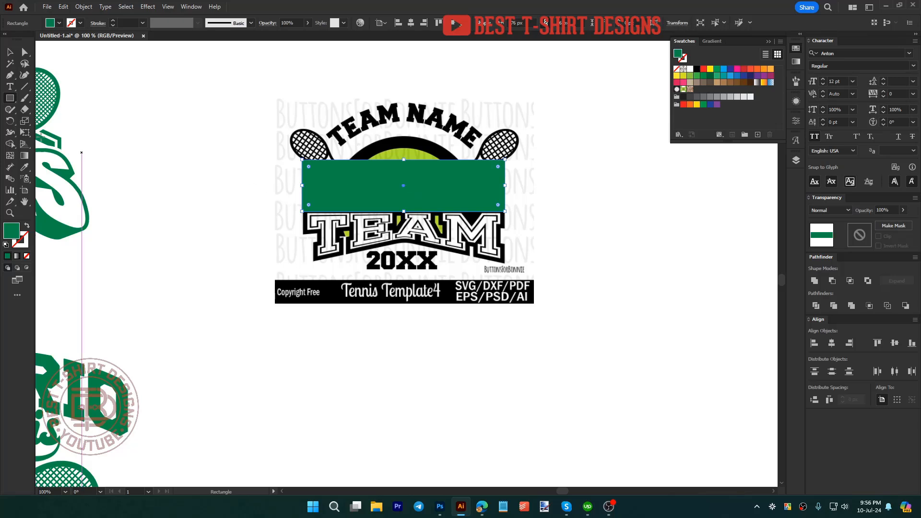
{"action": "left_click", "coordinate": [11, 75]}
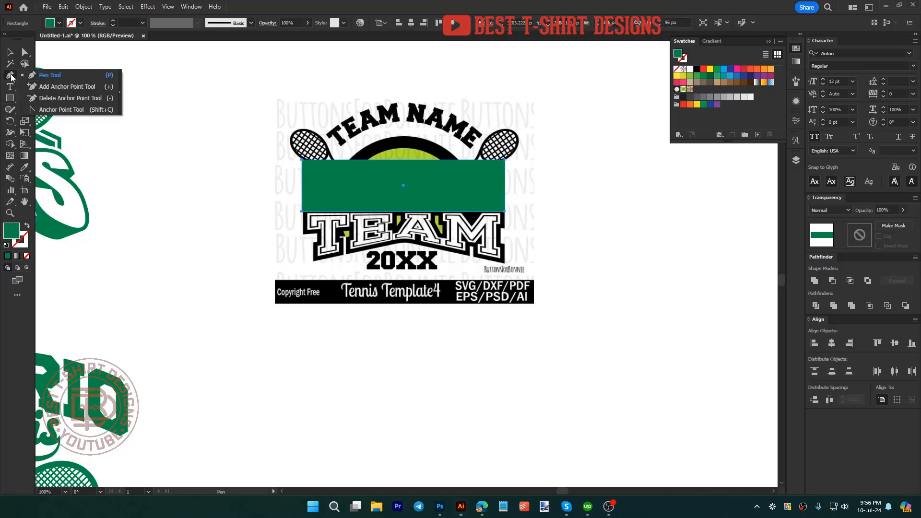
{"action": "left_click", "coordinate": [67, 87]}
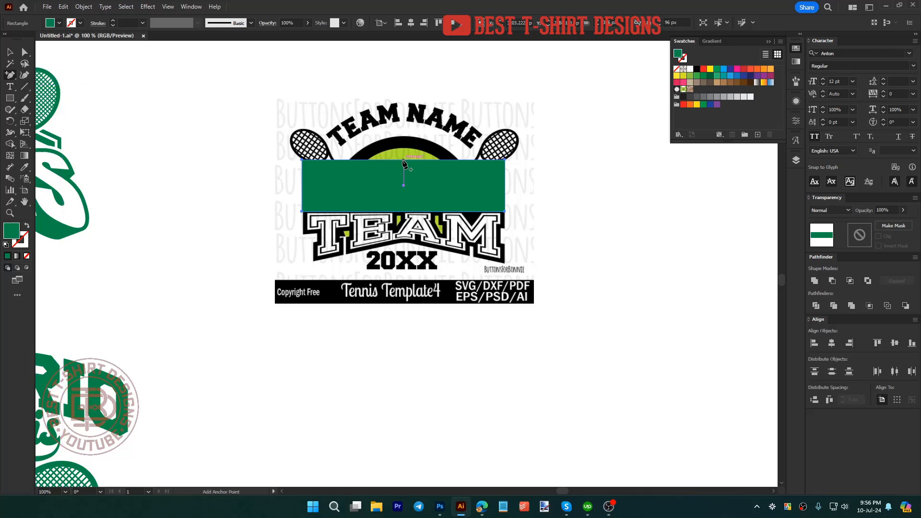
{"action": "left_click", "coordinate": [403, 159]}
Step: Move the green rectangle off the Tennis Team template into the empty space below it
{"action": "key", "text": "v"}
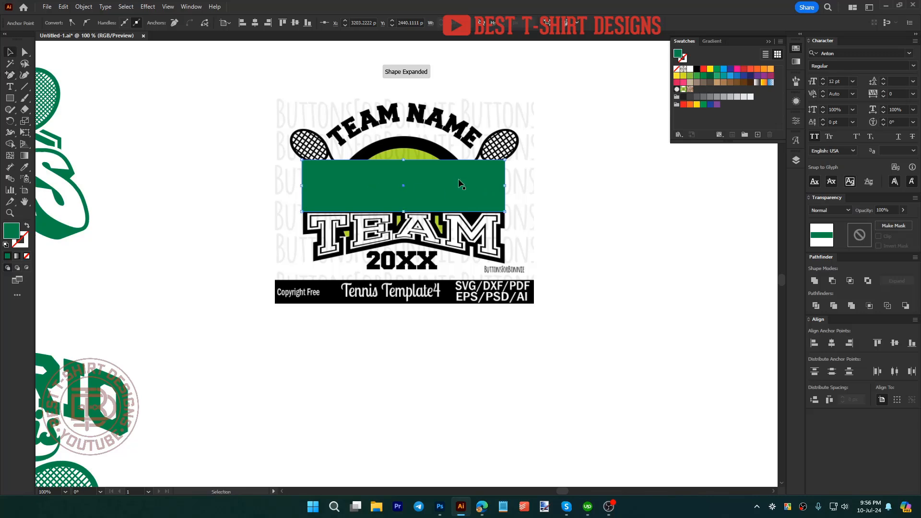
{"action": "left_click_drag", "start_coordinate": [459, 181], "coordinate": [582, 323]}
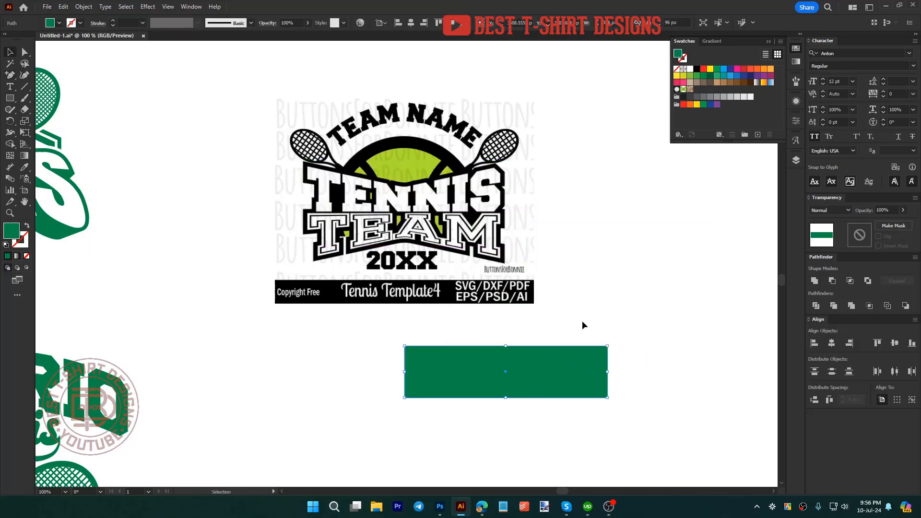
{"action": "scroll", "coordinate": [594, 297], "scroll_direction": "down", "scroll_amount": 3}
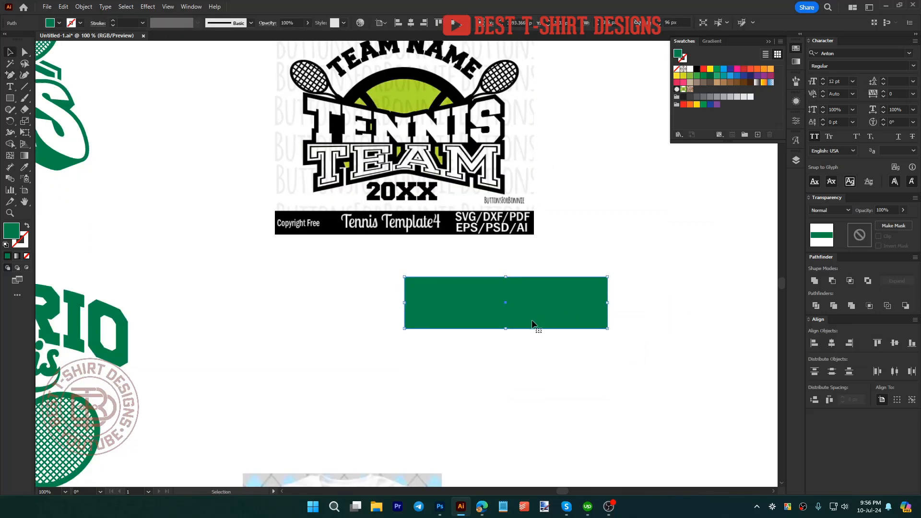
Step: Lower the middle anchor of the rectangle's upper edge to form a shallow V-shaped notch
{"action": "scroll", "coordinate": [562, 356], "scroll_direction": "up", "scroll_amount": 2}
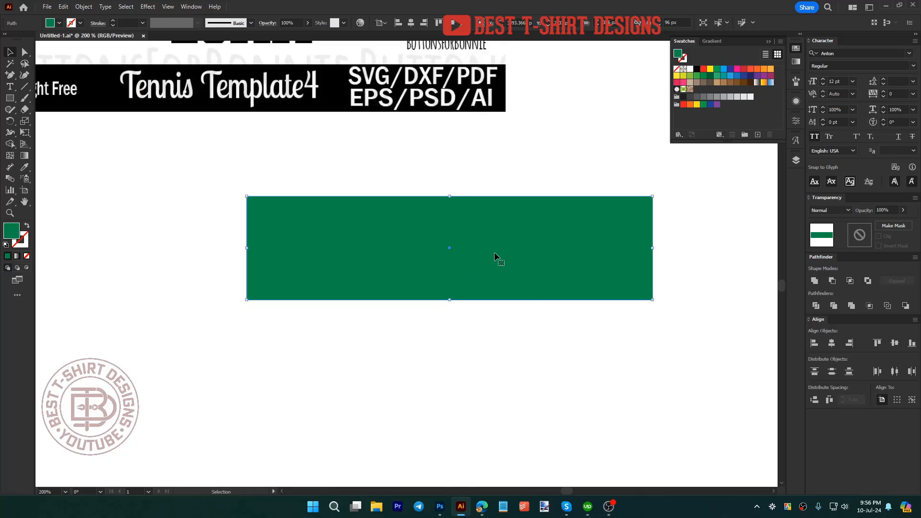
{"action": "key", "text": "a"}
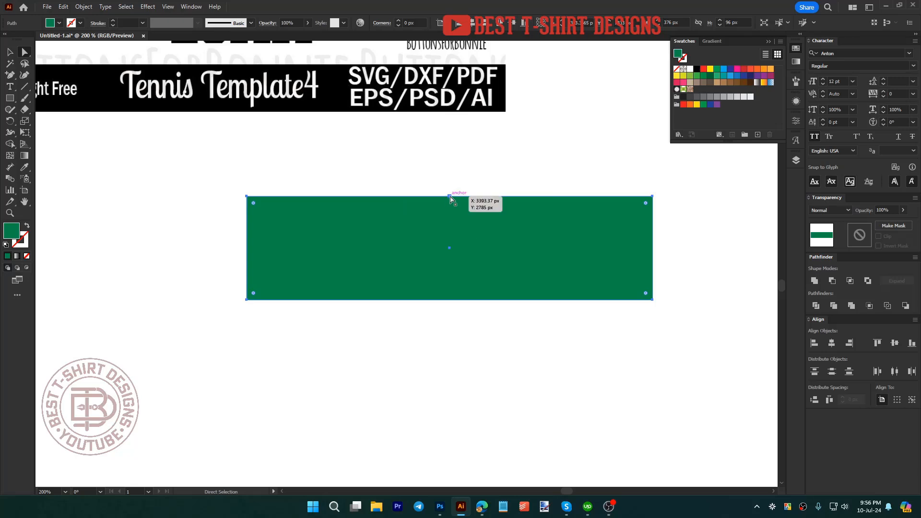
{"action": "left_click_drag", "start_coordinate": [434, 181], "coordinate": [466, 212]}
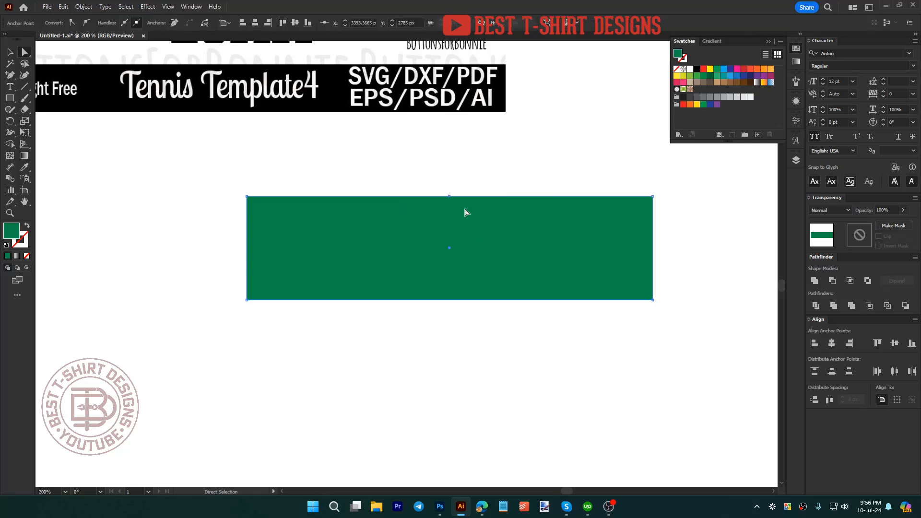
{"action": "key", "text": "shift+Down"}
{"action": "key", "text": "shift+Down"}
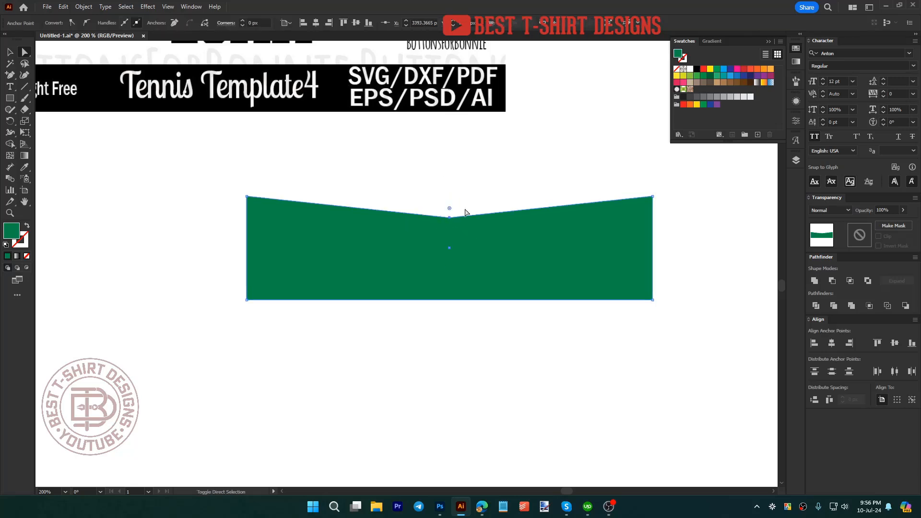
{"action": "left_click", "coordinate": [483, 184]}
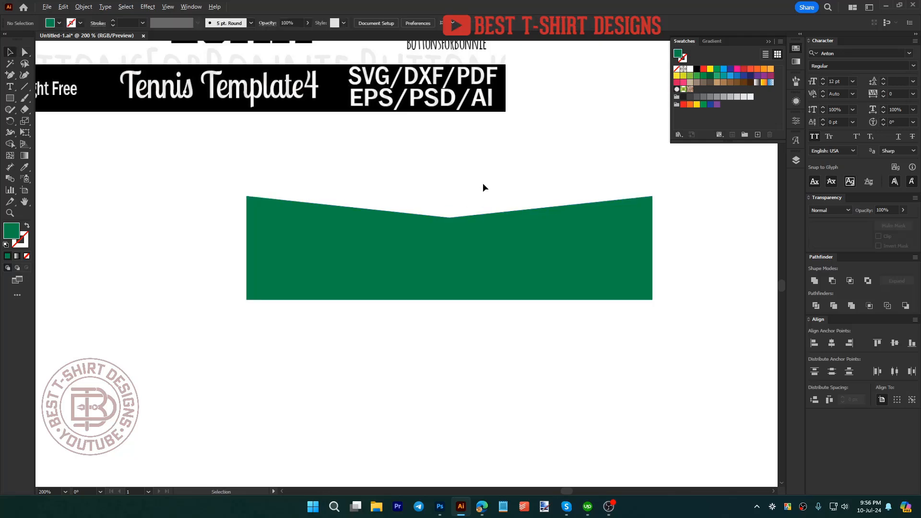
Step: Fine-tune the notch's anchor so that the V is slightly deeper
{"action": "left_click", "coordinate": [464, 239]}
{"action": "key", "text": "shift+Down"}
{"action": "key", "text": "shift+Down"}
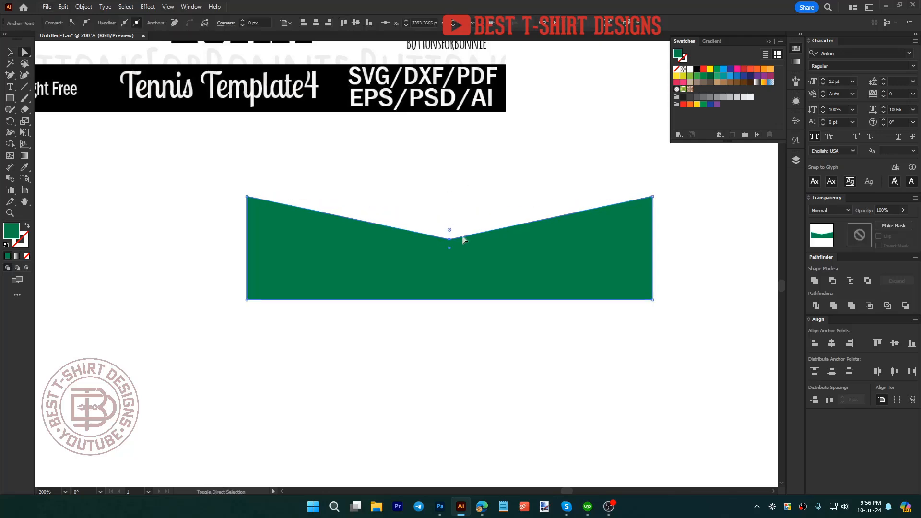
{"action": "key", "text": "shift+Up"}
{"action": "key", "text": "shift+Up"}
{"action": "key", "text": "Down"}
{"action": "key", "text": "Down"}
{"action": "key", "text": "Down"}
{"action": "key", "text": "Down"}
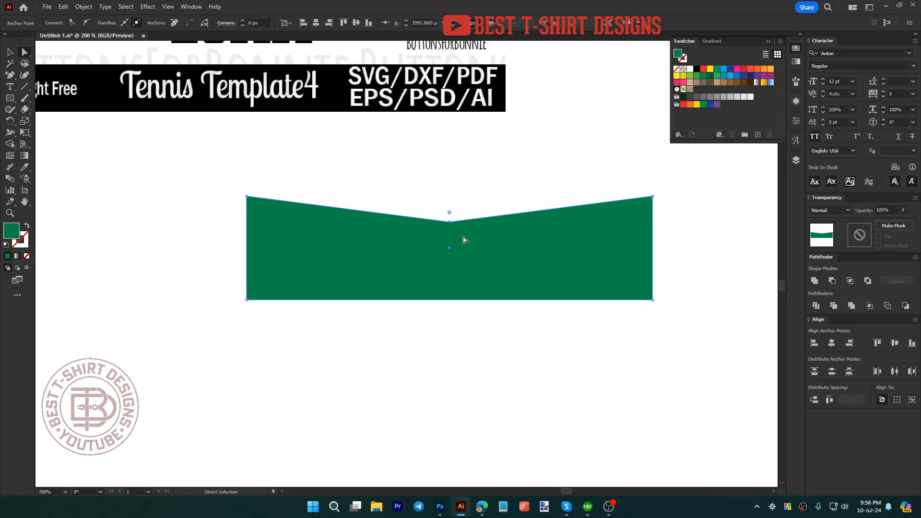
{"action": "key", "text": "v"}
{"action": "left_click", "coordinate": [475, 190]}
Step: Place a flipped copy of the notched shape below the original, its notch facing down, leaving only a thin gap between them
{"action": "key", "text": "ctrl+minus"}
{"action": "left_click_drag", "start_coordinate": [469, 237], "coordinate": [471, 293]}
{"action": "left_click_drag", "start_coordinate": [565, 283], "coordinate": [373, 283]}
{"action": "key", "text": "Up"}
{"action": "key", "text": "Up"}
{"action": "key", "text": "Up"}
{"action": "key", "text": "Up"}
{"action": "left_click", "coordinate": [566, 322]}
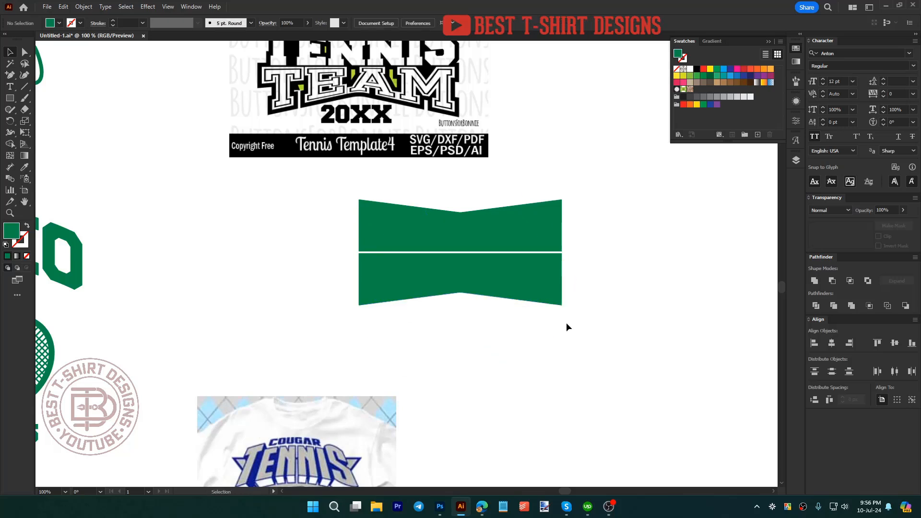
{"action": "scroll", "coordinate": [566, 323], "scroll_direction": "up", "scroll_amount": 2}
{"action": "left_click", "coordinate": [461, 262]}
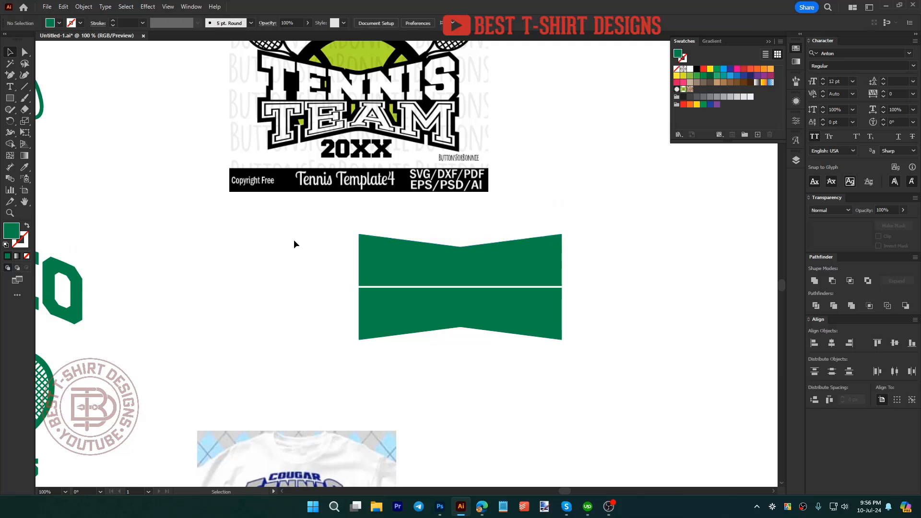
{"action": "left_click_drag", "start_coordinate": [294, 240], "coordinate": [568, 359]}
{"action": "scroll", "coordinate": [499, 274], "scroll_direction": "up", "scroll_amount": 2}
{"action": "left_click", "coordinate": [555, 220]}
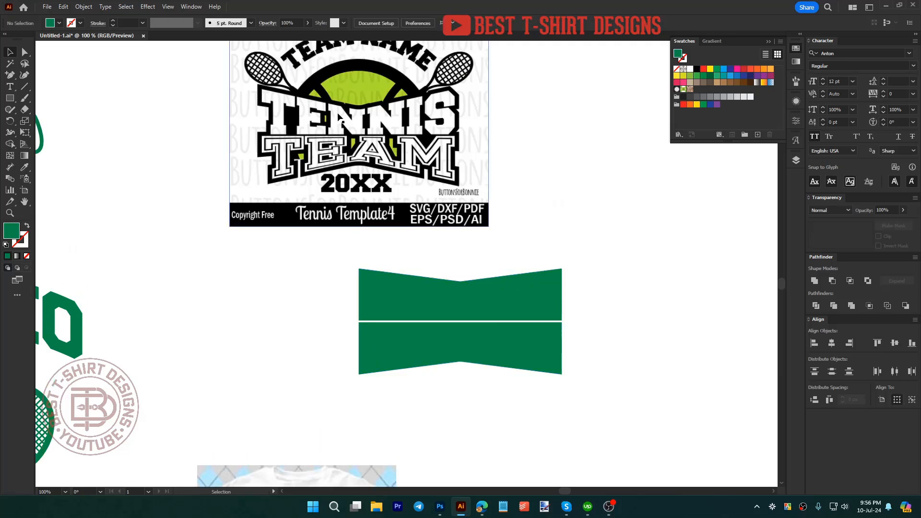
Step: Add the text DEL RIO, enlarge it to about 55 pt and place it centered on the upper green shape
{"action": "key", "text": "t"}
{"action": "left_click", "coordinate": [541, 213]}
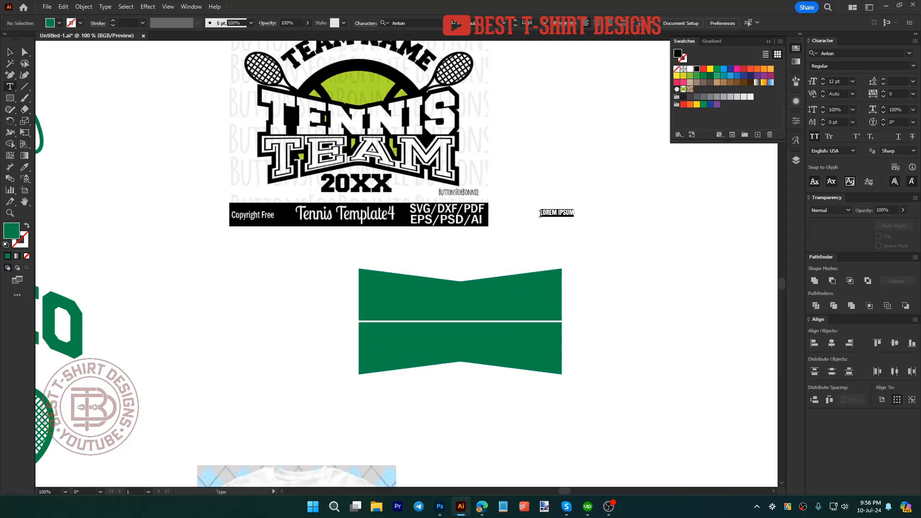
{"action": "type", "text": "DEL RIO"}
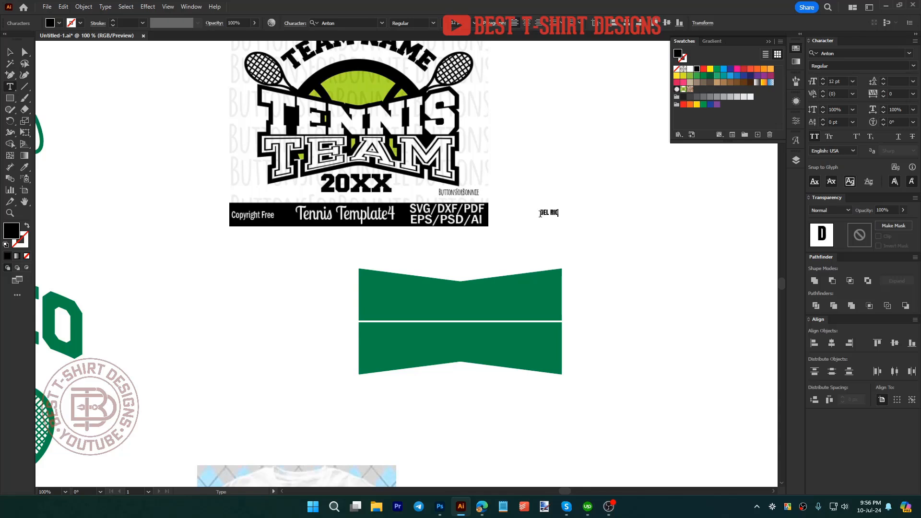
{"action": "left_click", "coordinate": [9, 51]}
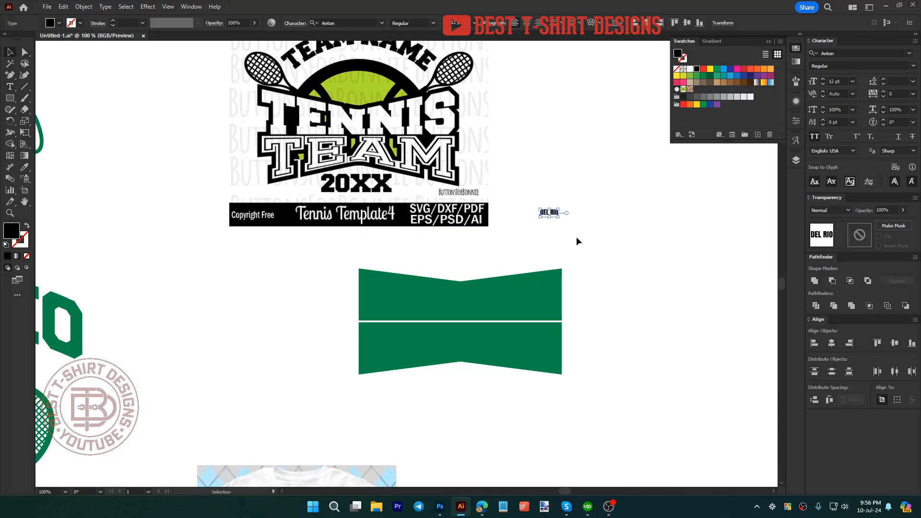
{"action": "left_click_drag", "start_coordinate": [559, 217], "coordinate": [470, 312]}
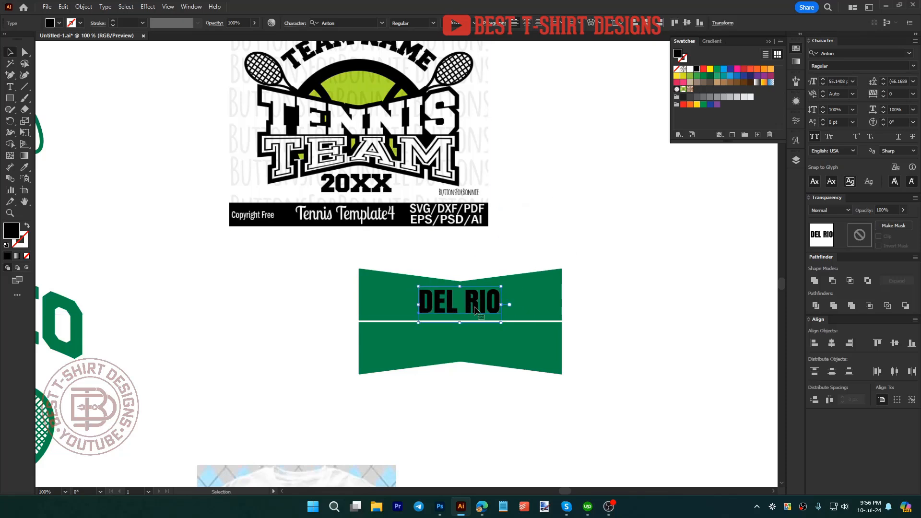
Step: Set the DEL RIO text in AkiraExpanded-SuperBold and scale it to about 67 pt, nearly as wide as the green shape
{"action": "right_click", "coordinate": [480, 310]}
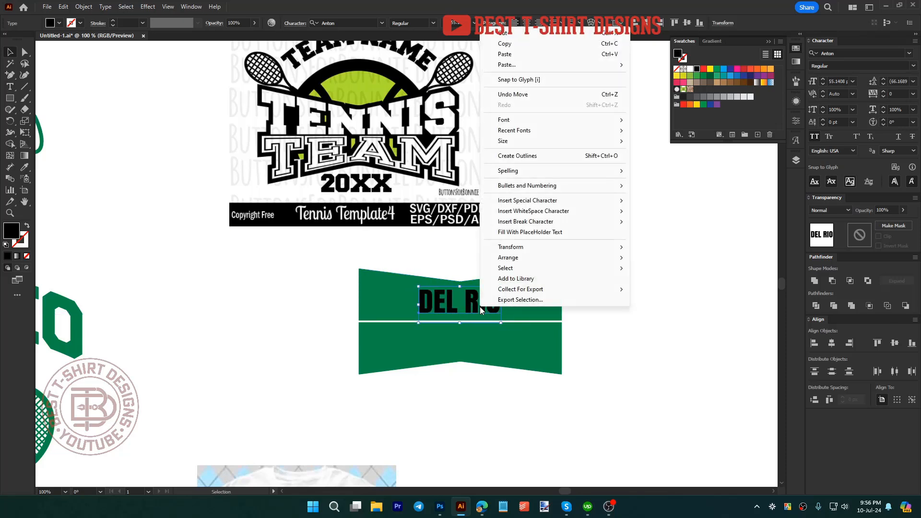
{"action": "mouse_move", "coordinate": [525, 134]}
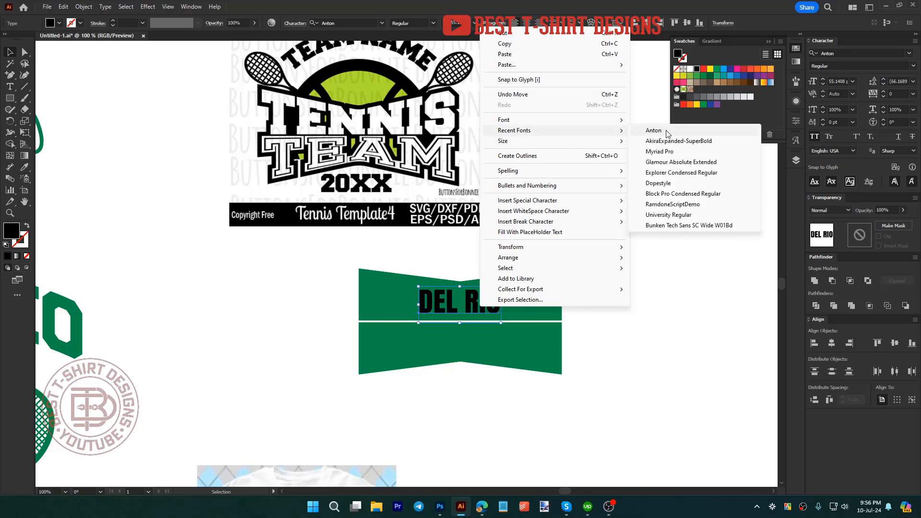
{"action": "left_click", "coordinate": [678, 140]}
{"action": "mouse_move", "coordinate": [544, 307]}
{"action": "left_mouse_down"}
{"action": "mouse_move", "coordinate": [517, 301]}
{"action": "mouse_move", "coordinate": [559, 301]}
{"action": "left_mouse_up"}
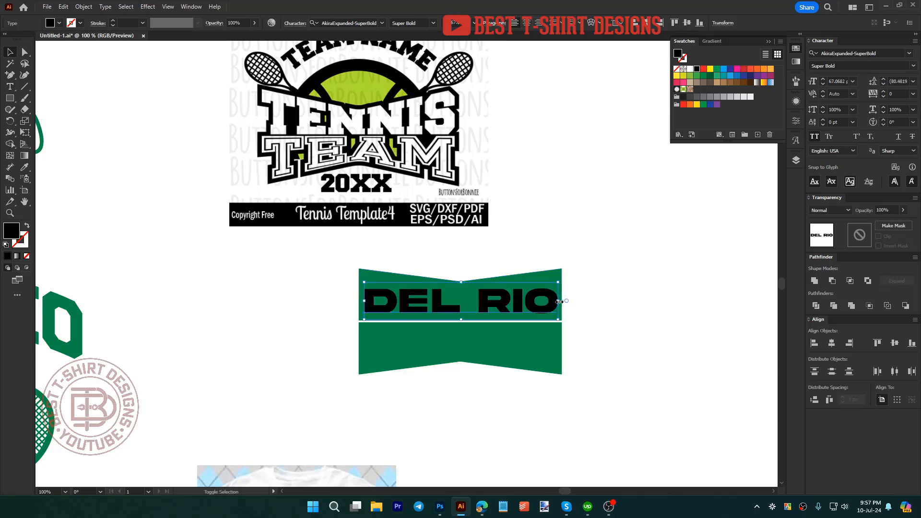
Step: Duplicate the DEL RIO text below the green shapes and raise the original so it overlaps the upper notched edge
{"action": "right_click", "coordinate": [523, 302]}
{"action": "left_click", "coordinate": [499, 297]}
{"action": "left_click_drag", "start_coordinate": [499, 294], "coordinate": [503, 406]}
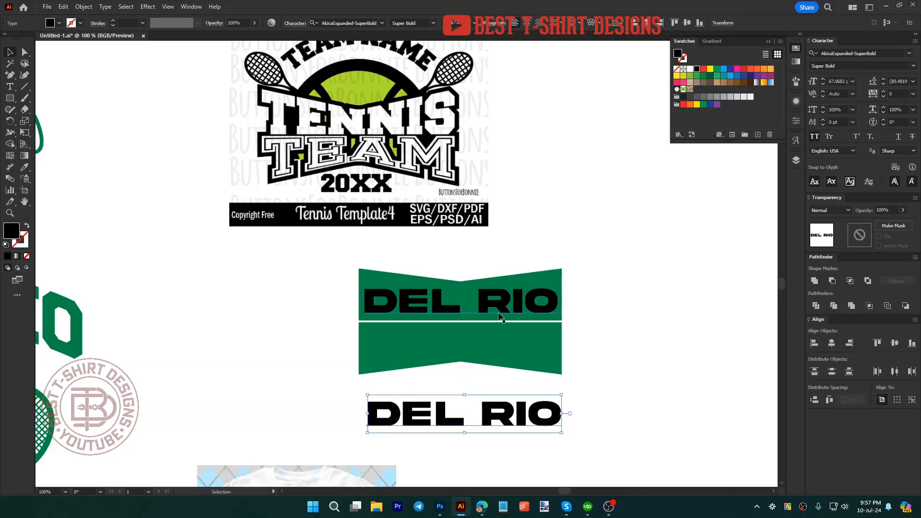
{"action": "left_click", "coordinate": [501, 309]}
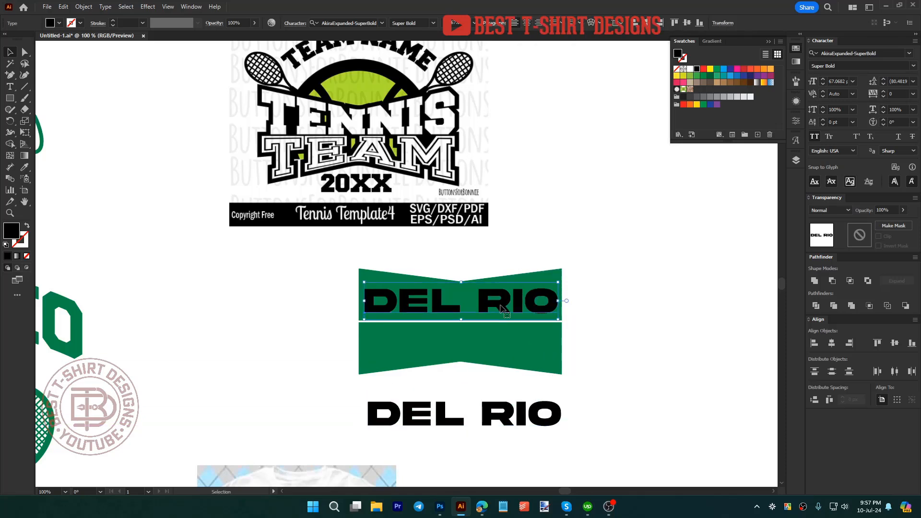
{"action": "left_click_drag", "start_coordinate": [501, 308], "coordinate": [501, 282]}
{"action": "left_click", "coordinate": [586, 298]}
{"action": "left_click", "coordinate": [498, 276]}
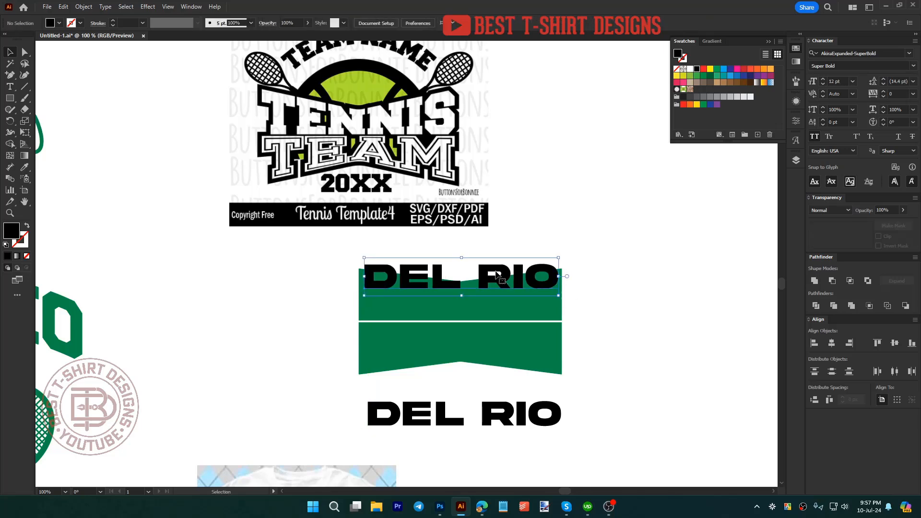
{"action": "left_click", "coordinate": [534, 306]}
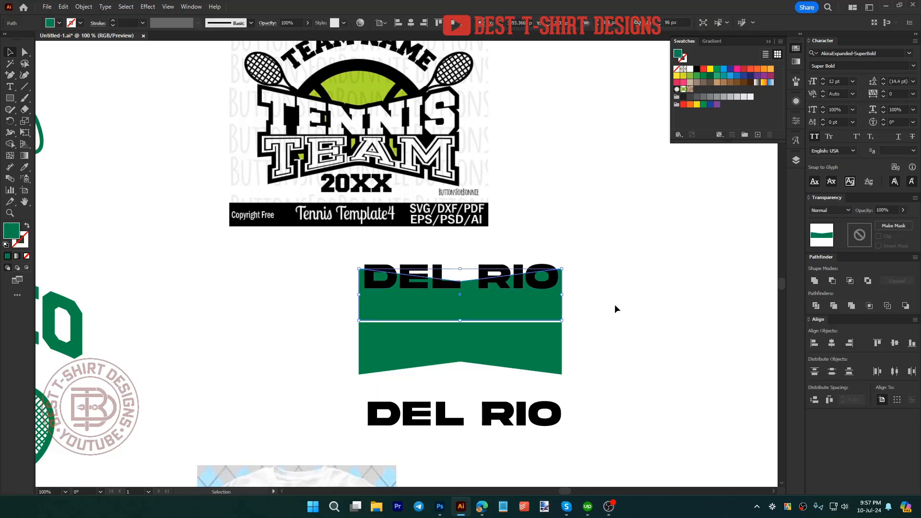
{"action": "left_click", "coordinate": [615, 305]}
{"action": "left_click", "coordinate": [542, 306]}
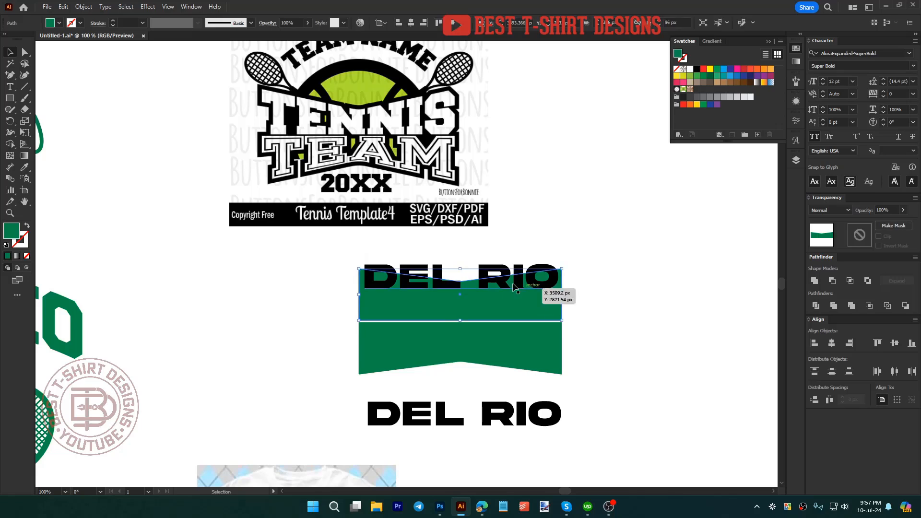
Step: Change the lower copy of the text to TENNIS and move it up over the lower shape's notched edge
{"action": "double_click", "coordinate": [475, 412]}
{"action": "key", "text": "ctrl+a"}
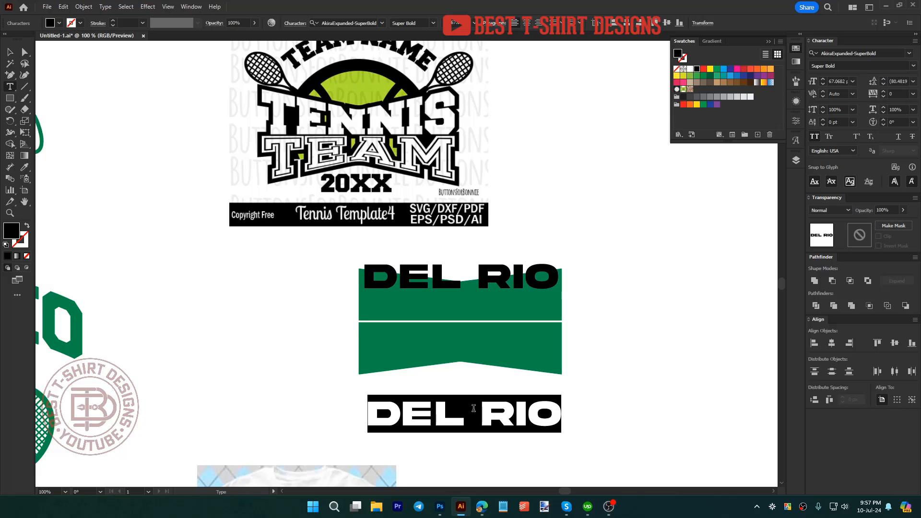
{"action": "type", "text": "TENNIS"}
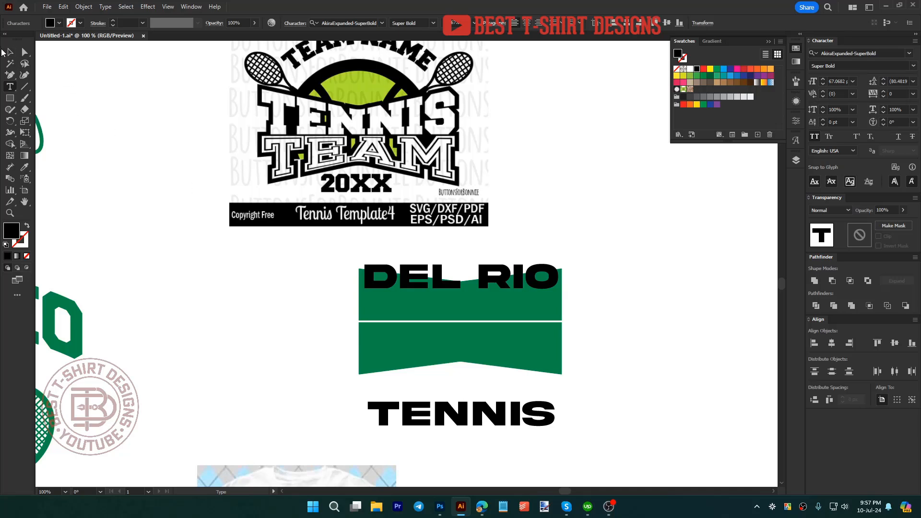
{"action": "key", "text": "Escape"}
{"action": "left_click_drag", "start_coordinate": [516, 426], "coordinate": [517, 383]}
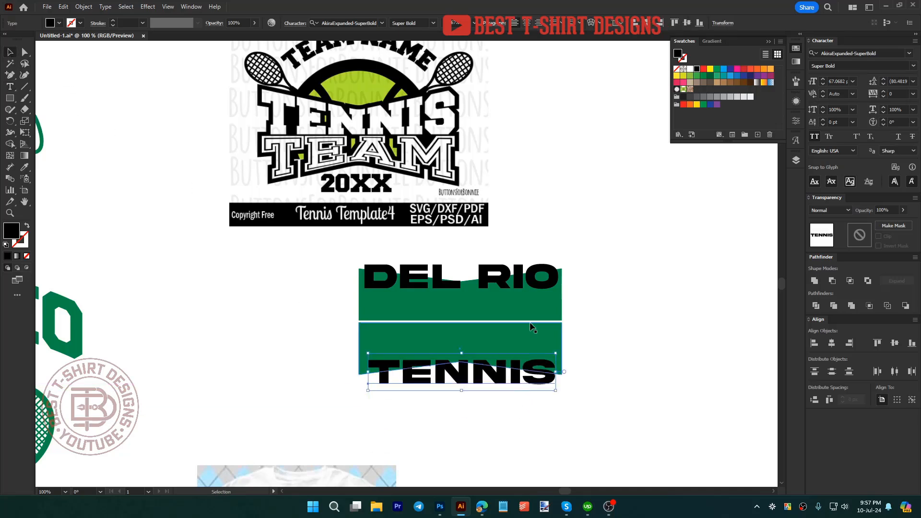
Step: Fill both the DEL RIO and TENNIS texts with red
{"action": "left_click", "coordinate": [537, 277], "text": "shift"}
{"action": "left_click", "coordinate": [704, 69]}
{"action": "left_click", "coordinate": [649, 269]}
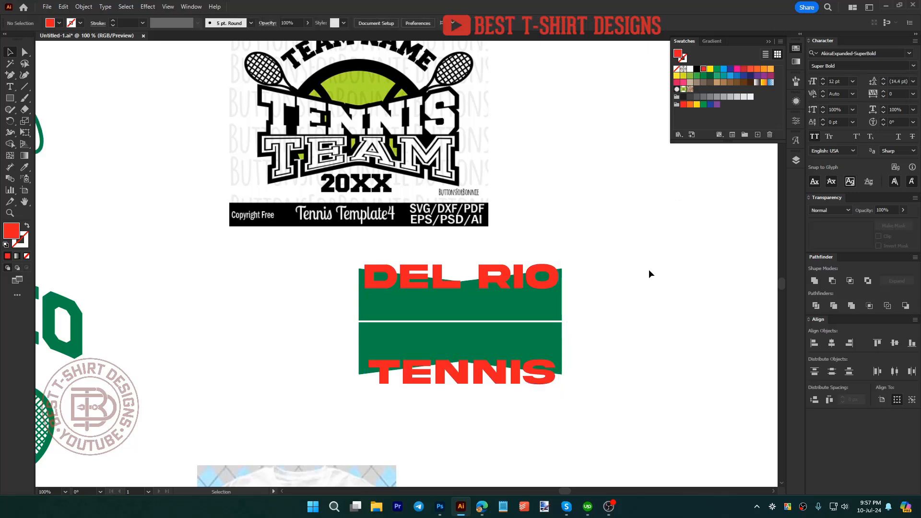
Step: Bring both green notched shapes to the front, above the red texts
{"action": "scroll", "coordinate": [492, 407], "scroll_direction": "up", "scroll_amount": 1}
{"action": "left_click", "coordinate": [555, 254]}
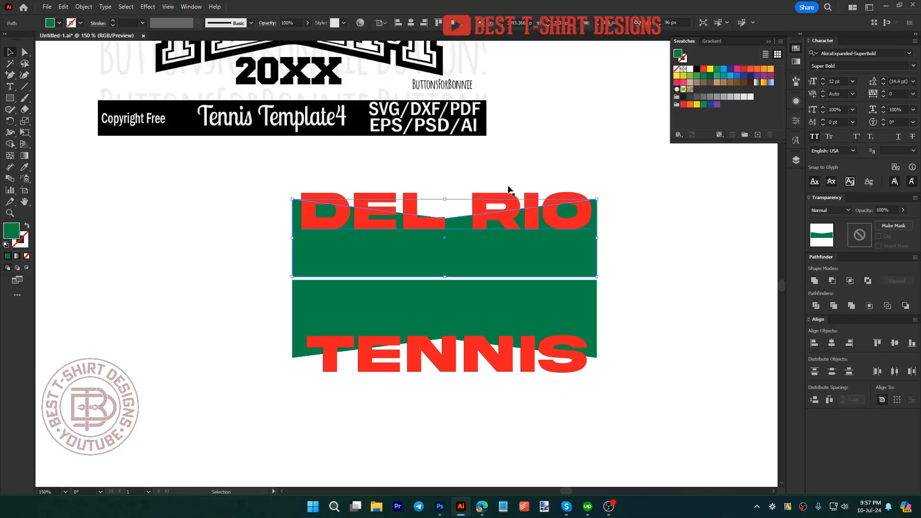
{"action": "left_click", "coordinate": [555, 296], "text": "shift"}
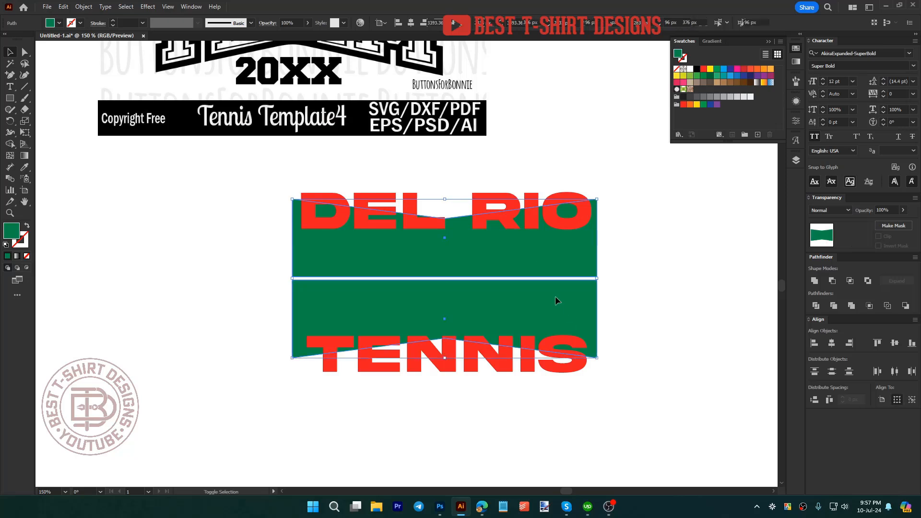
{"action": "right_click", "coordinate": [555, 297]}
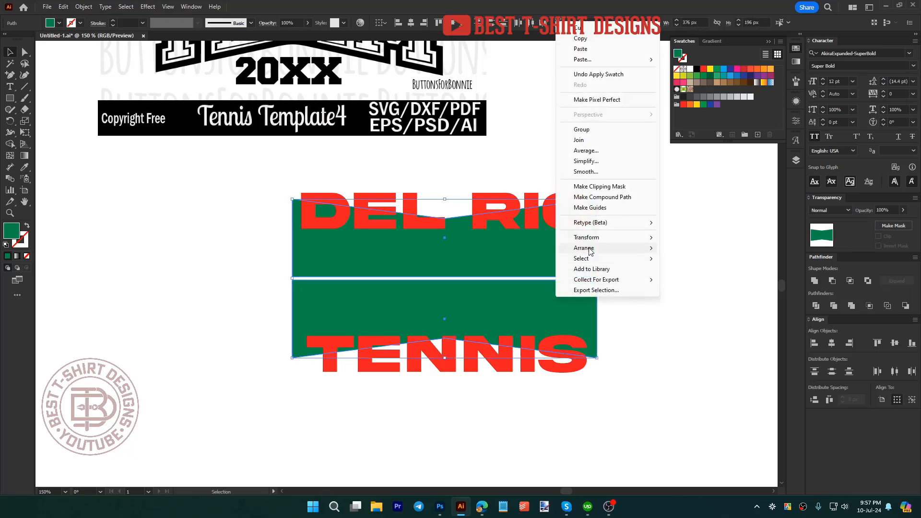
{"action": "mouse_move", "coordinate": [591, 250]}
{"action": "left_click", "coordinate": [692, 248]}
{"action": "left_click", "coordinate": [672, 313]}
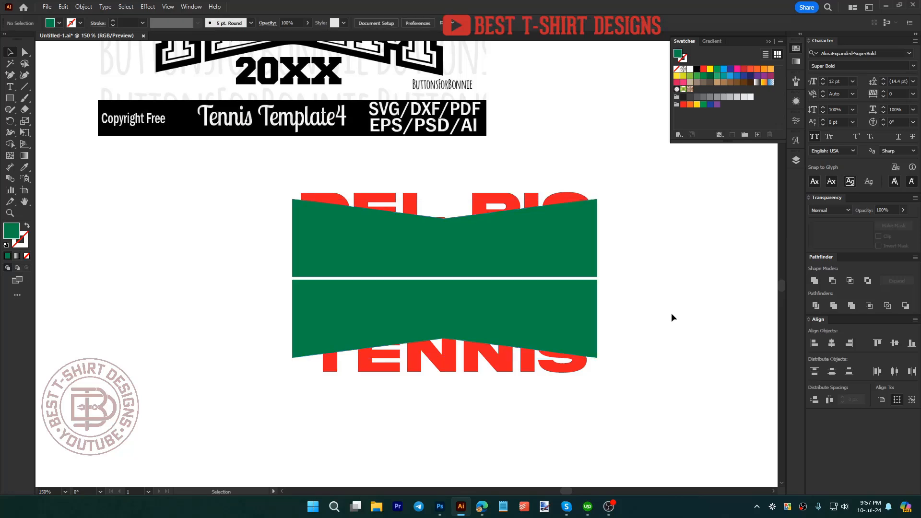
Step: Try to warp the AkiraExpanded-SuperBold DEL RIO text into the upper notched shape with Envelope Distort, Make with Top Object
{"action": "scroll", "coordinate": [474, 408], "scroll_direction": "up", "scroll_amount": 1}
{"action": "left_click", "coordinate": [360, 262]}
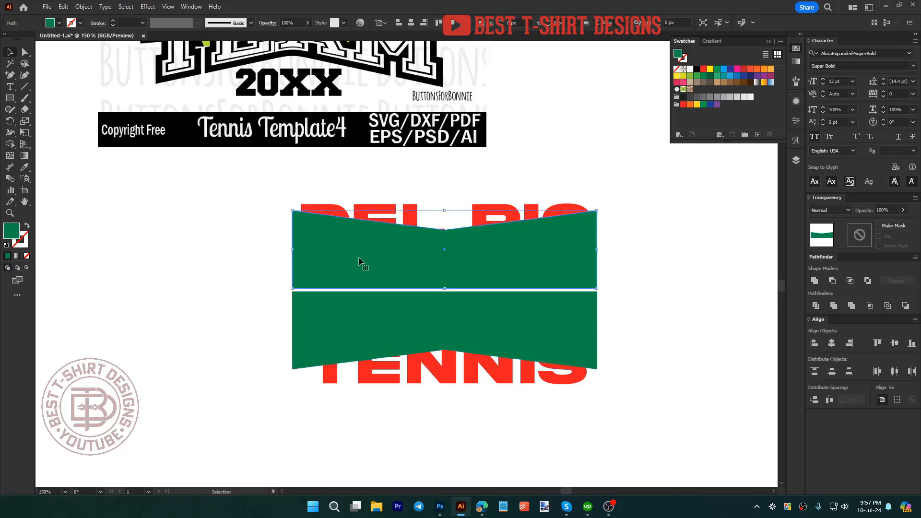
{"action": "left_click", "coordinate": [244, 181]}
{"action": "left_click", "coordinate": [384, 242]}
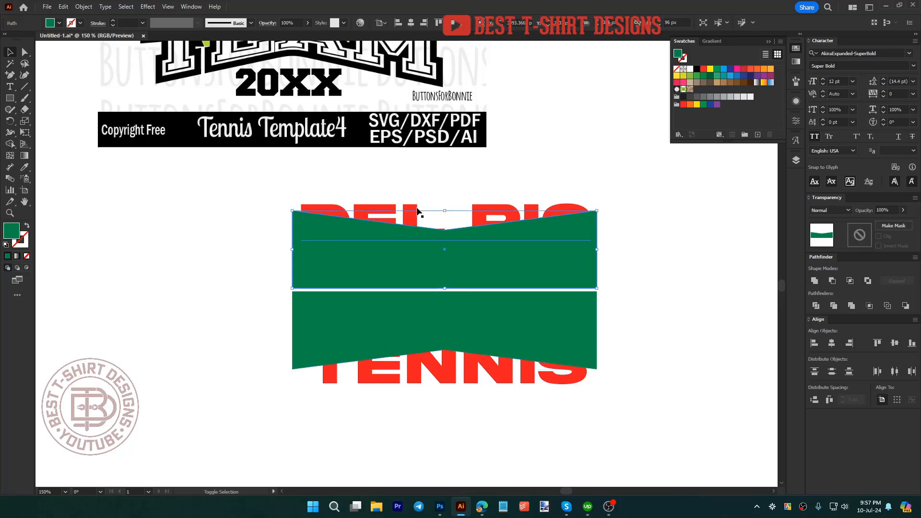
{"action": "left_click", "coordinate": [418, 211], "text": "shift"}
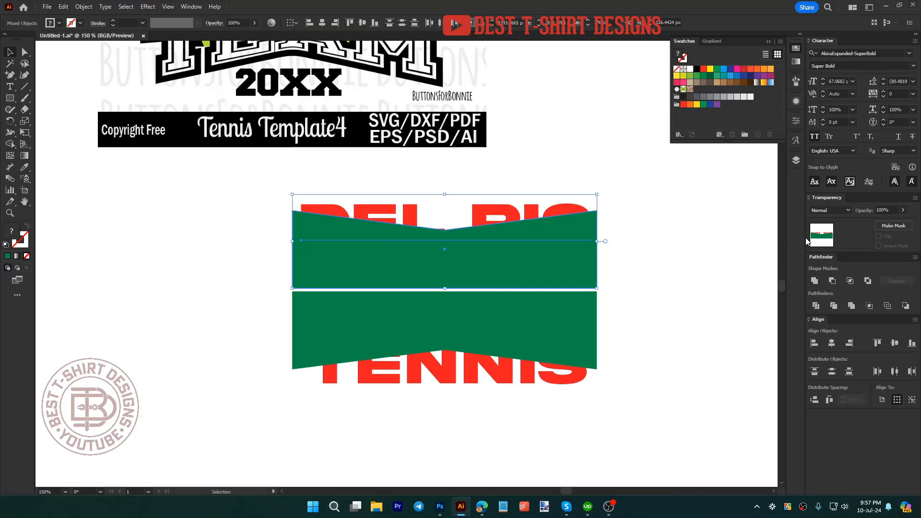
{"action": "left_click", "coordinate": [83, 7]}
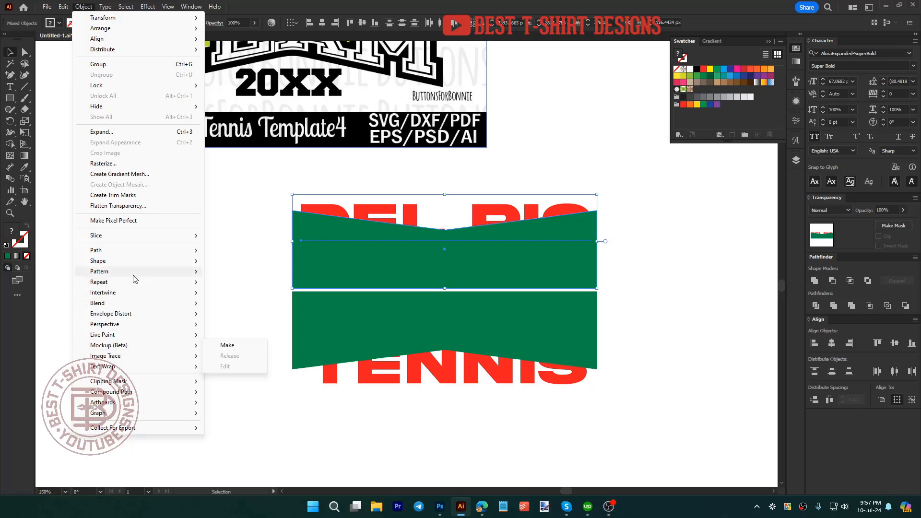
{"action": "mouse_move", "coordinate": [111, 315]}
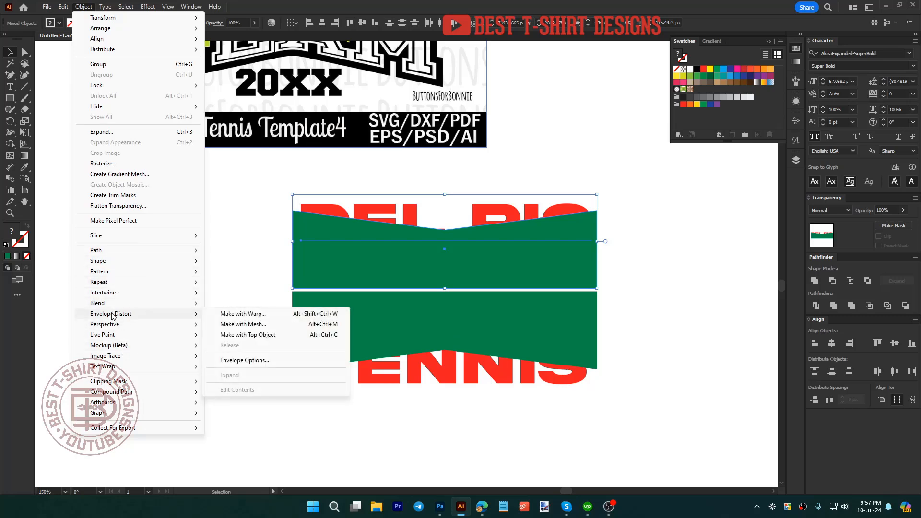
{"action": "left_click", "coordinate": [257, 336]}
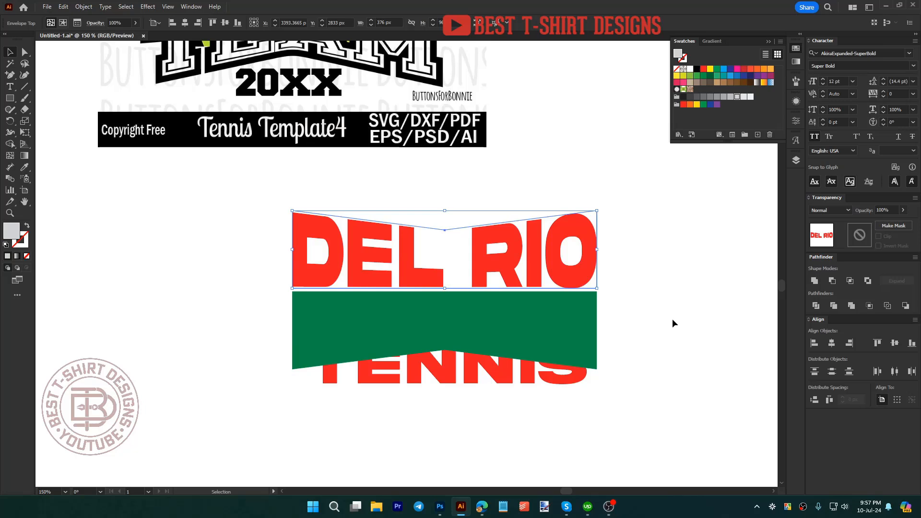
{"action": "key", "text": "ctrl+z"}
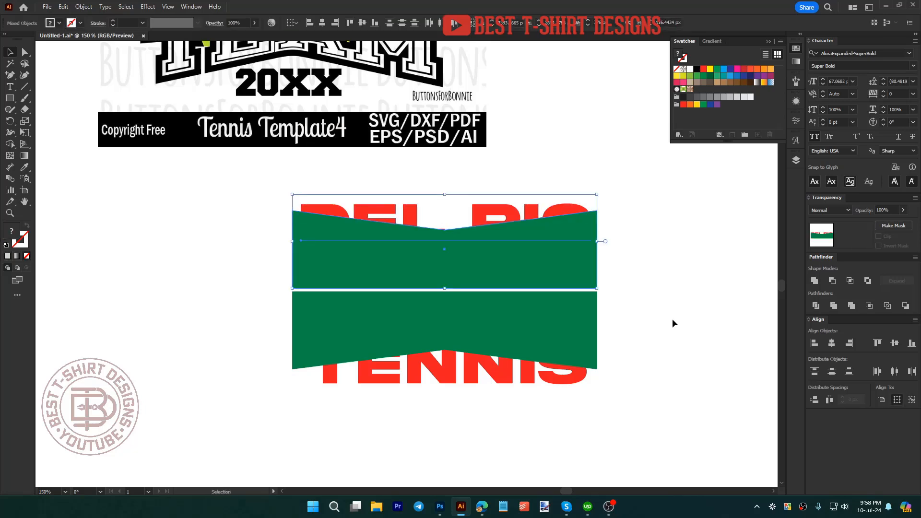
Step: Change the font of the DEL RIO text to University Regular
{"action": "left_click", "coordinate": [497, 206]}
{"action": "right_click", "coordinate": [497, 206]}
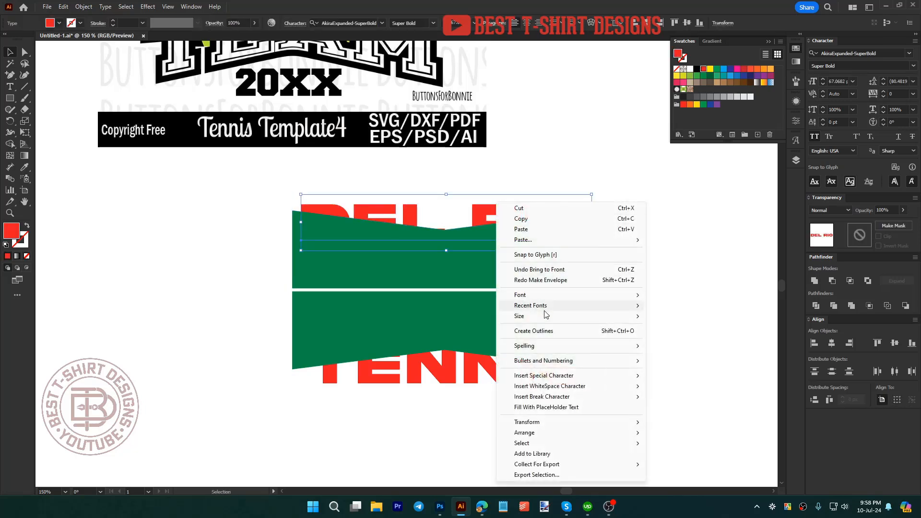
{"action": "mouse_move", "coordinate": [560, 311]}
{"action": "left_click", "coordinate": [685, 389]}
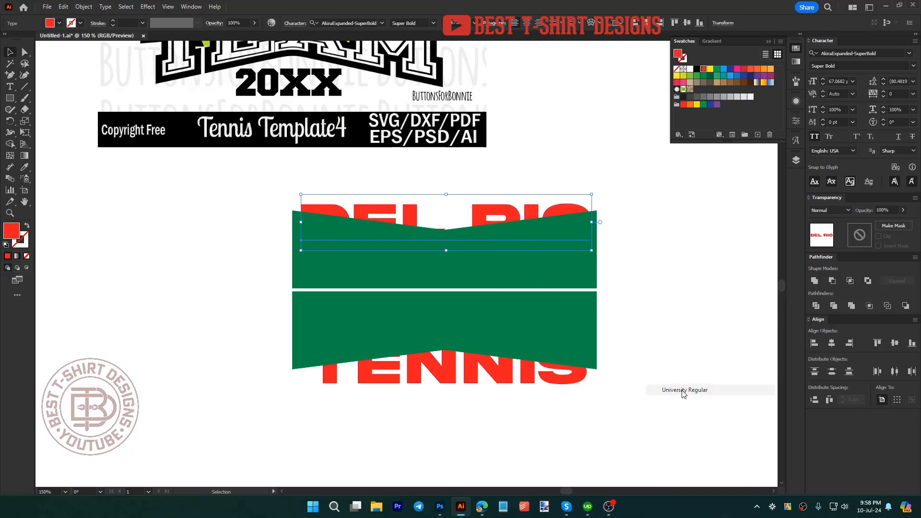
Step: Warp the University Regular DEL RIO text into the upper notched shape with Envelope Distort, Make with Top Object
{"action": "left_click", "coordinate": [583, 261], "text": "shift"}
{"action": "left_click", "coordinate": [84, 7]}
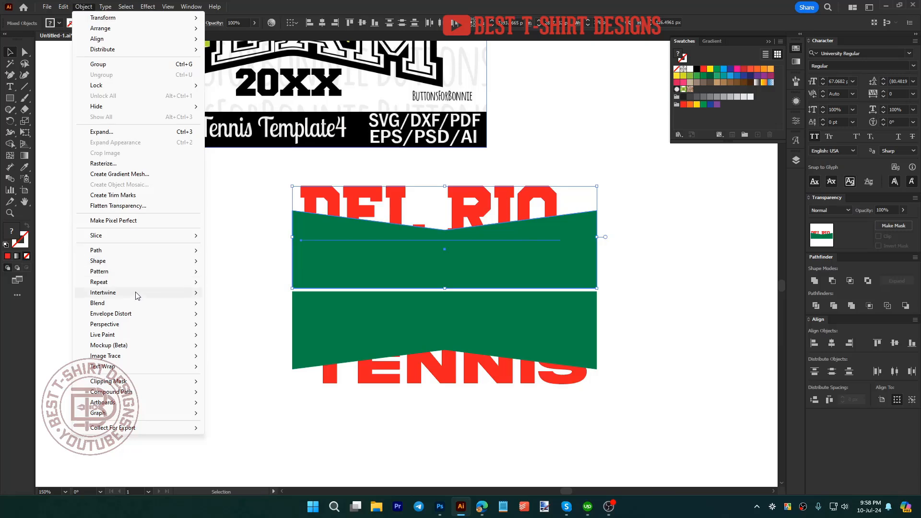
{"action": "mouse_move", "coordinate": [144, 313]}
{"action": "left_click", "coordinate": [258, 336]}
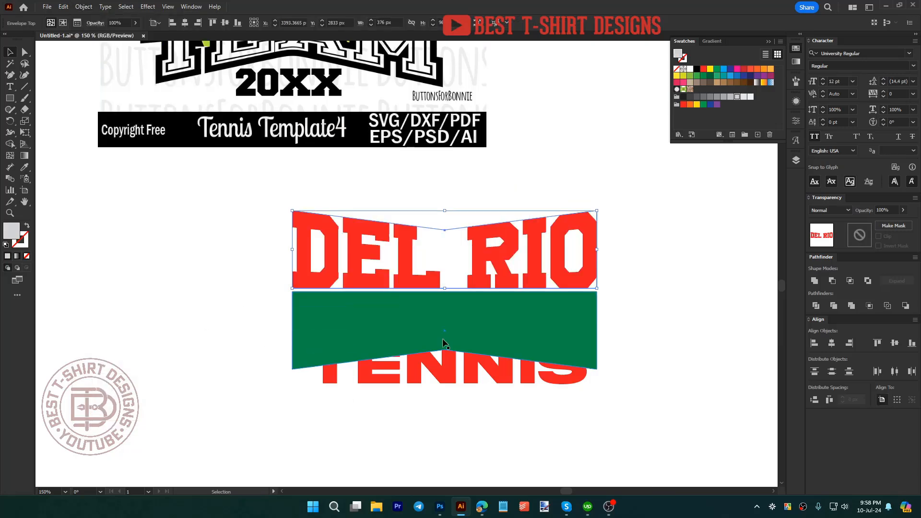
Step: Change the font of the red TENNIS text to University Regular
{"action": "scroll", "coordinate": [354, 140], "scroll_direction": "up", "scroll_amount": 4}
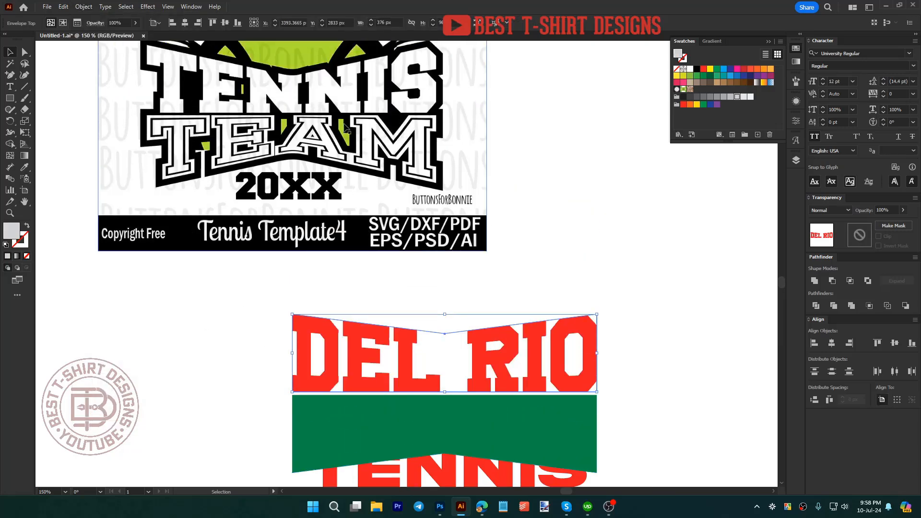
{"action": "scroll", "coordinate": [345, 126], "scroll_direction": "down", "scroll_amount": 4}
{"action": "left_click", "coordinate": [513, 349]}
{"action": "right_click", "coordinate": [513, 349]}
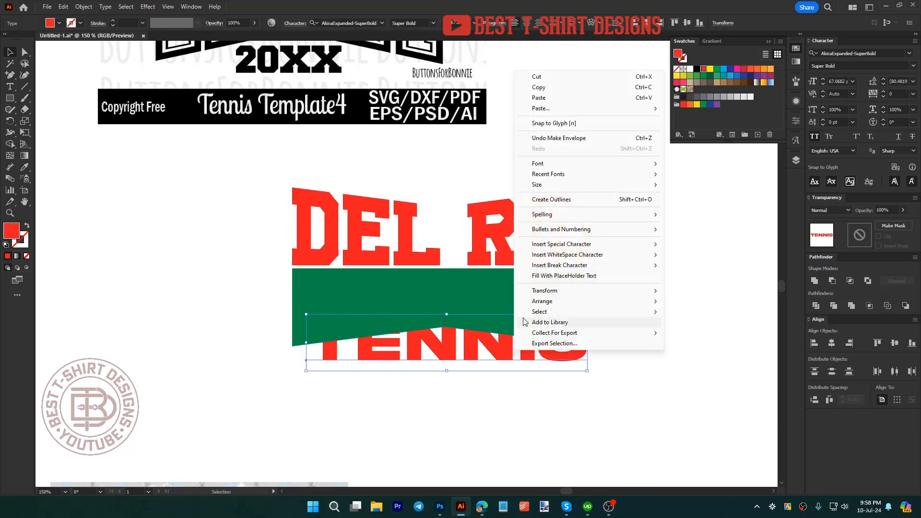
{"action": "mouse_move", "coordinate": [571, 174]}
{"action": "left_click", "coordinate": [700, 174]}
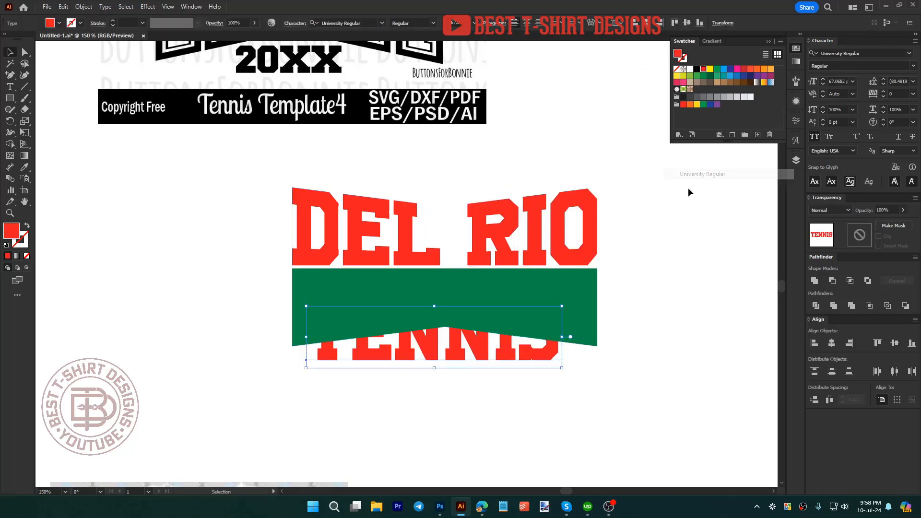
Step: Warp the TENNIS text into the lower green notched shape with Envelope Distort, Make with Top Object
{"action": "left_click", "coordinate": [557, 311], "text": "shift"}
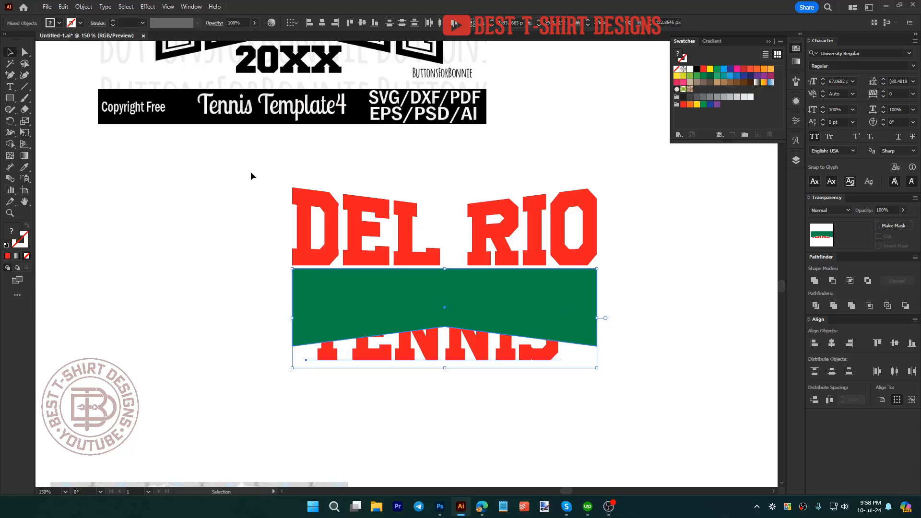
{"action": "left_click", "coordinate": [83, 6]}
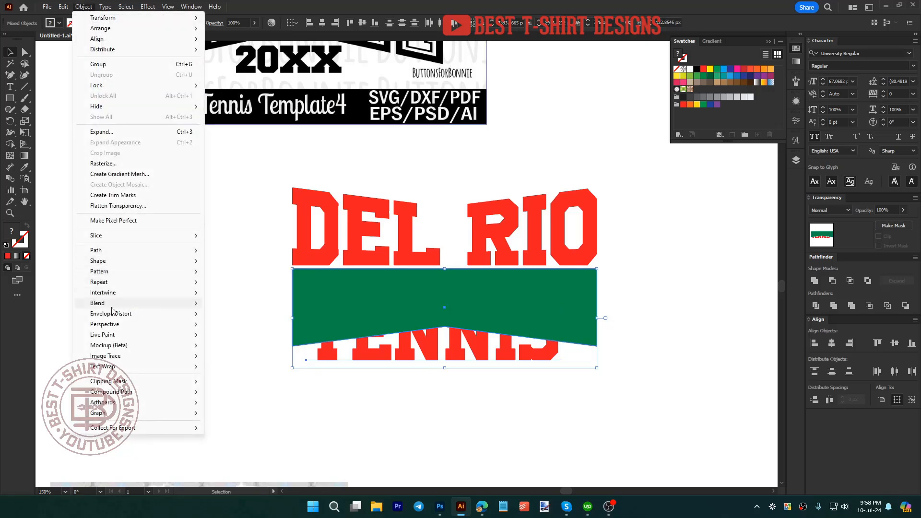
{"action": "mouse_move", "coordinate": [144, 313]}
{"action": "left_click", "coordinate": [262, 335]}
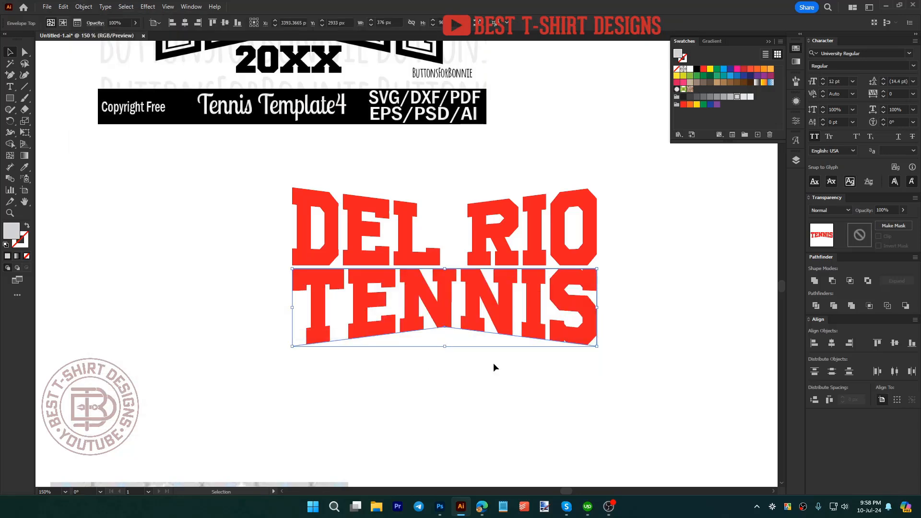
{"action": "left_click", "coordinate": [646, 331]}
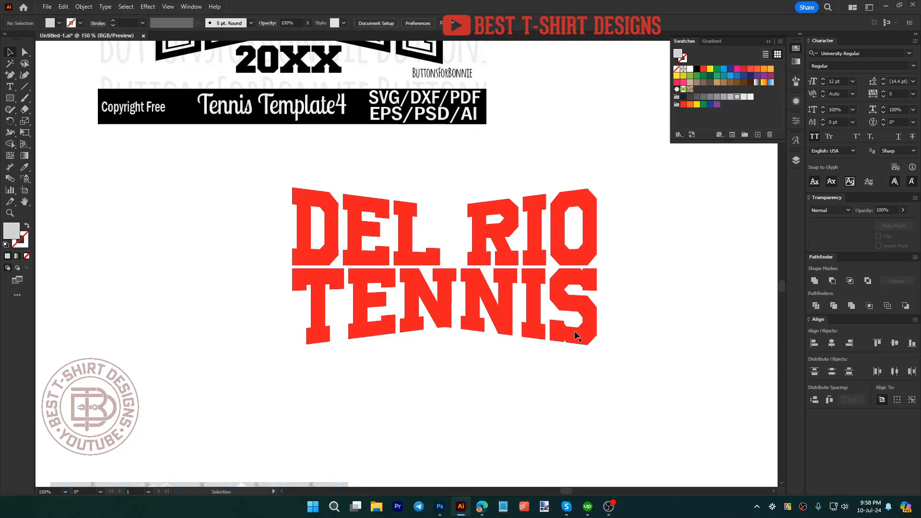
Step: Move the Tennis Team template image further away from the warped DEL RIO TENNIS lettering
{"action": "scroll", "coordinate": [520, 360], "scroll_direction": "down", "scroll_amount": 2}
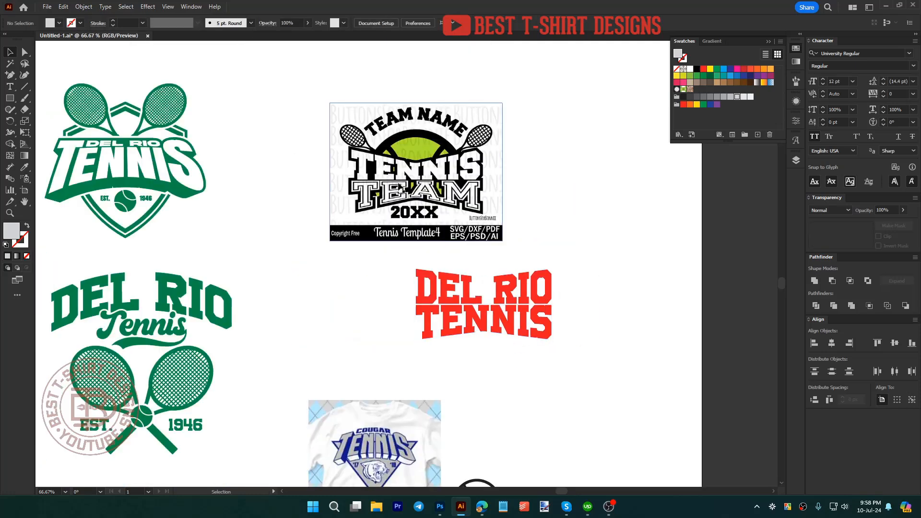
{"action": "scroll", "coordinate": [528, 291], "scroll_direction": "up", "scroll_amount": 2}
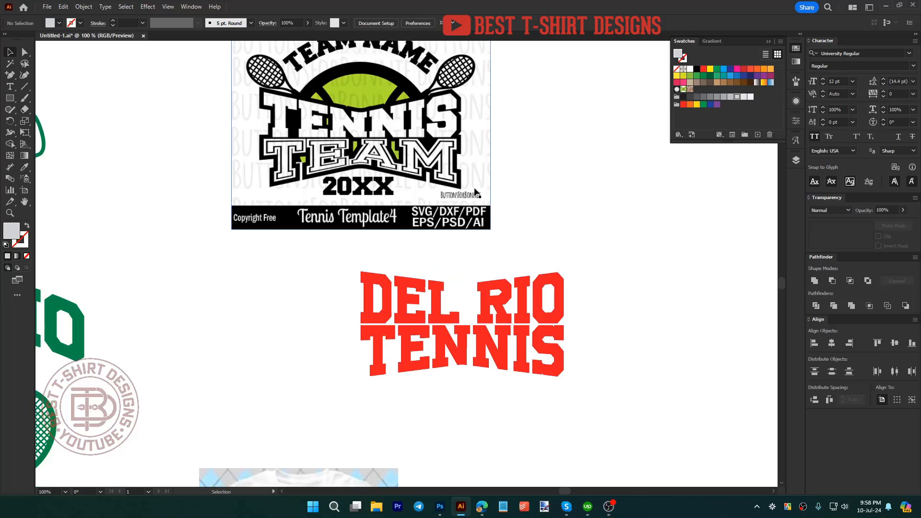
{"action": "scroll", "coordinate": [480, 149], "scroll_direction": "up", "scroll_amount": 1}
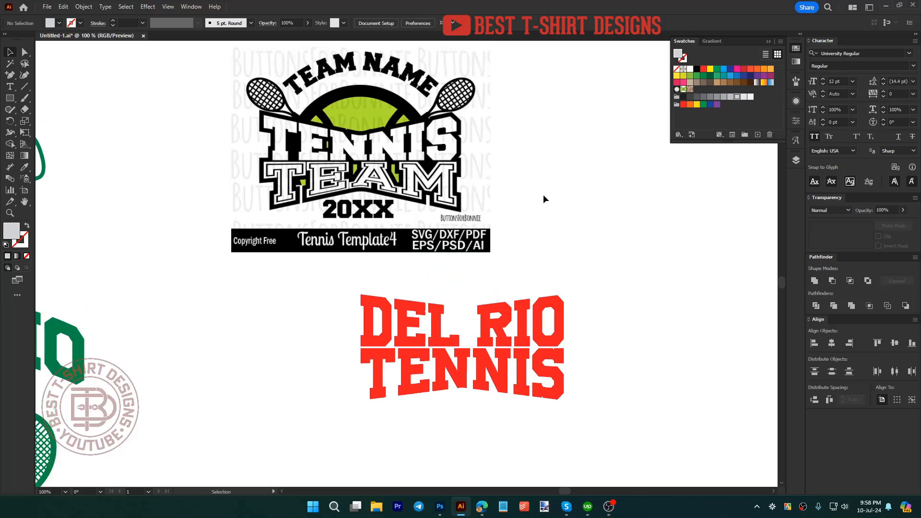
{"action": "scroll", "coordinate": [542, 195], "scroll_direction": "down", "scroll_amount": 1}
{"action": "left_click_drag", "start_coordinate": [479, 187], "coordinate": [404, 150]}
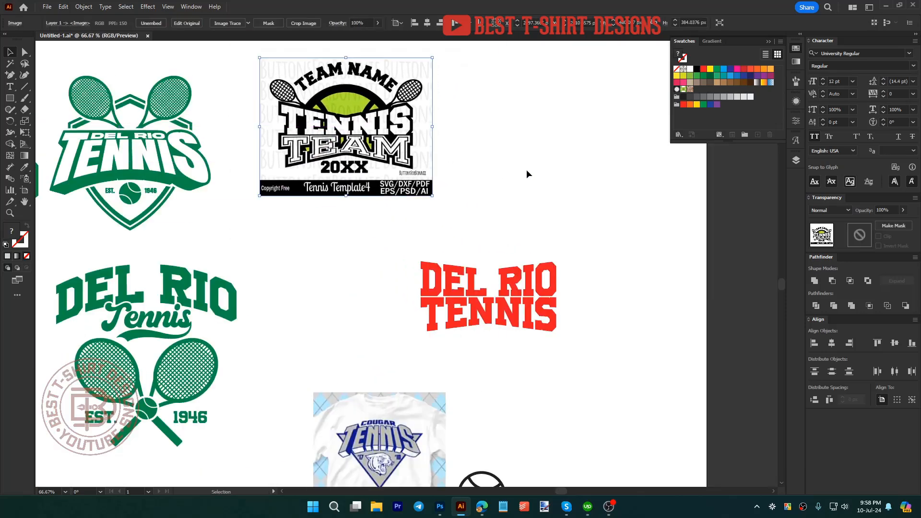
{"action": "left_click", "coordinate": [526, 174]}
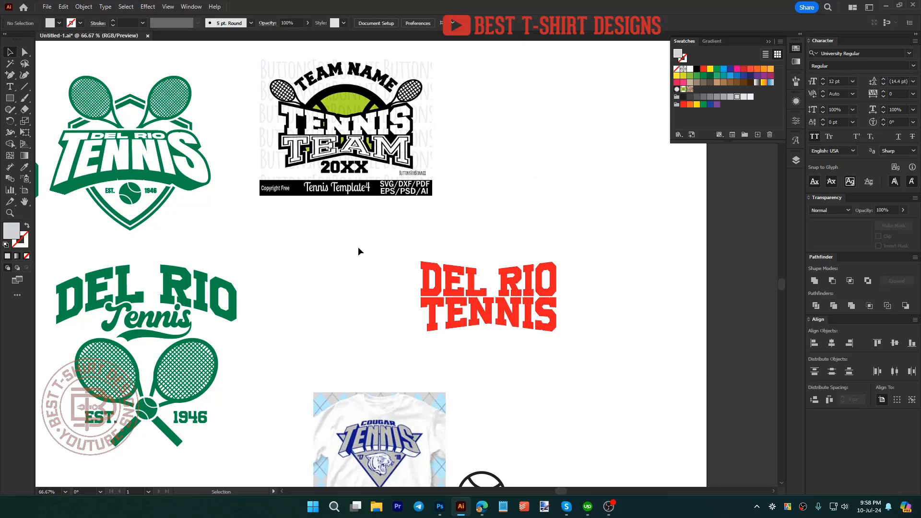
Step: Move the black tennis ball outline beside the red lettering and shift the template image slightly
{"action": "scroll", "coordinate": [459, 199], "scroll_direction": "down", "scroll_amount": 1}
{"action": "left_click_drag", "start_coordinate": [471, 406], "coordinate": [379, 248]}
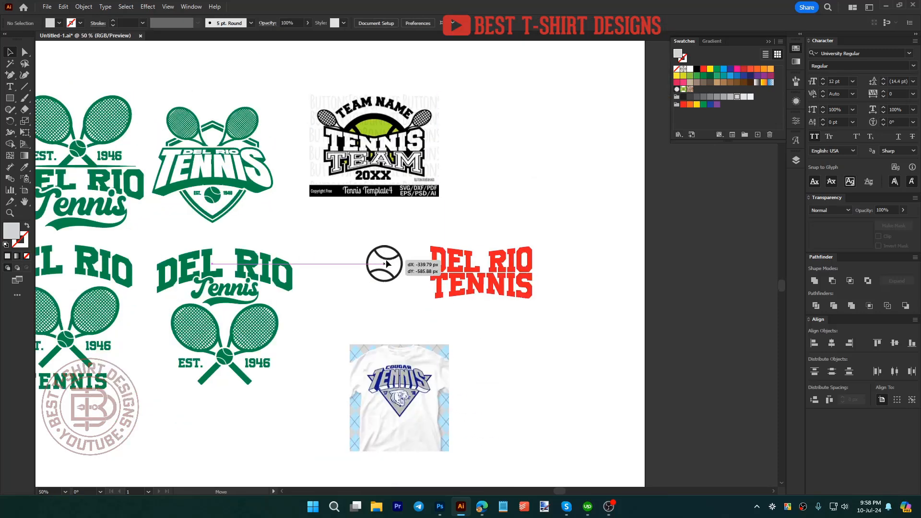
{"action": "scroll", "coordinate": [392, 251], "scroll_direction": "up", "scroll_amount": 2}
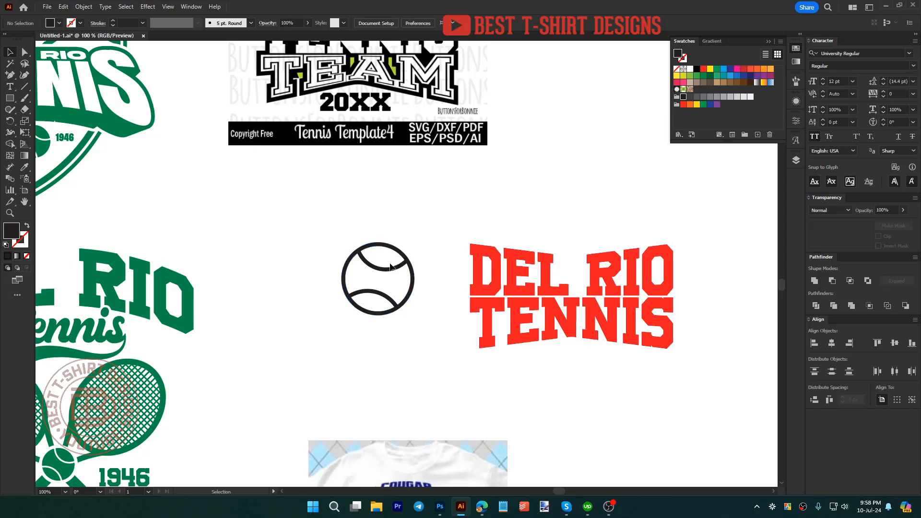
{"action": "scroll", "coordinate": [387, 267], "scroll_direction": "down", "scroll_amount": 1}
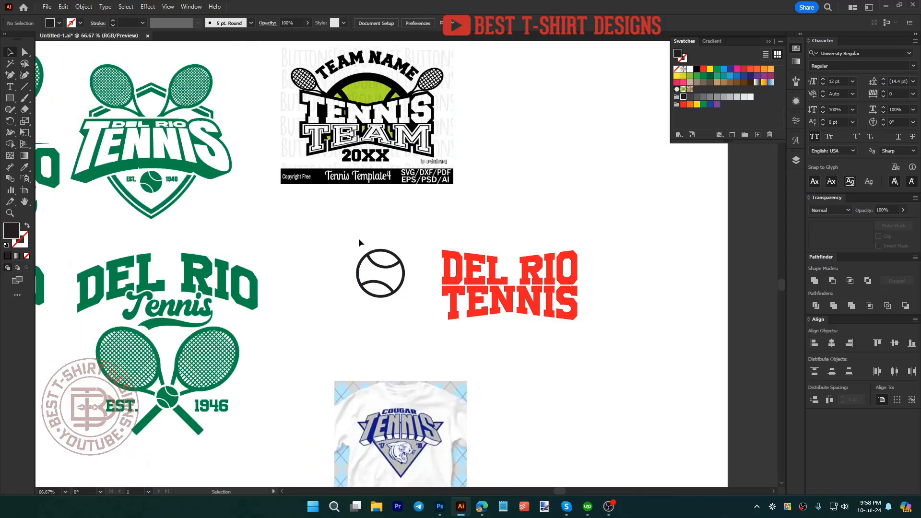
{"action": "scroll", "coordinate": [396, 226], "scroll_direction": "up", "scroll_amount": 2}
{"action": "left_click_drag", "start_coordinate": [360, 191], "coordinate": [374, 169]}
Step: Rotate the ball outline so its two seams run upright, one on each side
{"action": "left_click_drag", "start_coordinate": [335, 271], "coordinate": [410, 355]}
{"action": "scroll", "coordinate": [385, 360], "scroll_direction": "up", "scroll_amount": 2}
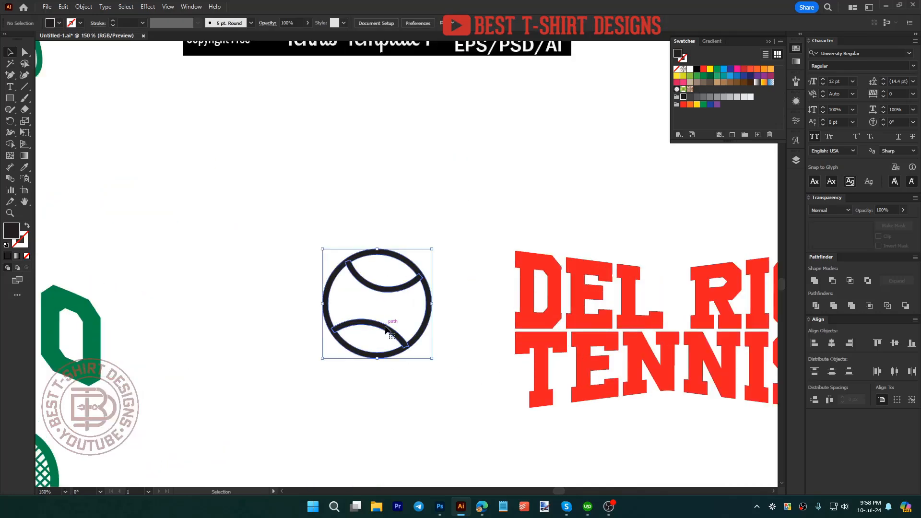
{"action": "left_click_drag", "start_coordinate": [436, 305], "coordinate": [381, 374]}
{"action": "left_click_drag", "start_coordinate": [381, 375], "coordinate": [425, 375]}
{"action": "left_click", "coordinate": [424, 376]}
{"action": "scroll", "coordinate": [403, 333], "scroll_direction": "down", "scroll_amount": 2}
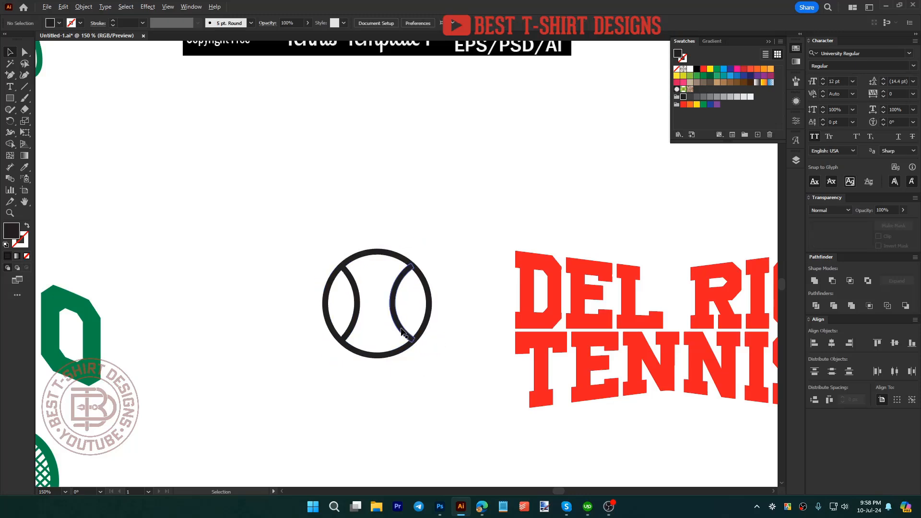
Step: Place the ball outline behind the red lettering, scaled up to about twice its size, and centre them horizontally
{"action": "left_click_drag", "start_coordinate": [417, 328], "coordinate": [532, 332]}
{"action": "left_click_drag", "start_coordinate": [525, 348], "coordinate": [529, 370]}
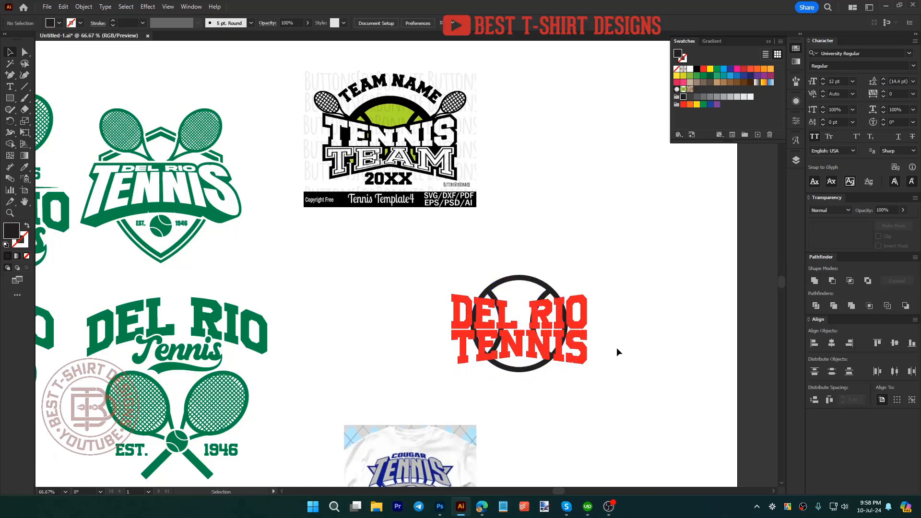
{"action": "left_click_drag", "start_coordinate": [609, 408], "coordinate": [459, 254]}
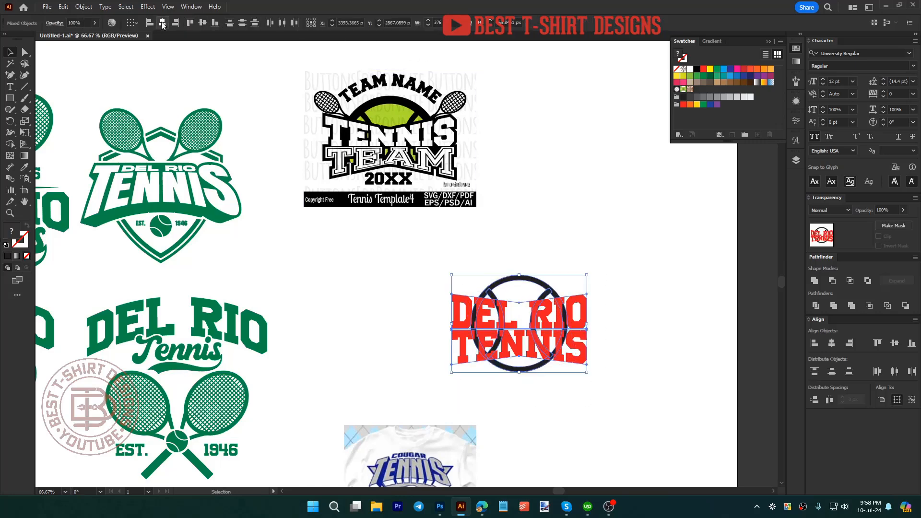
{"action": "left_click", "coordinate": [536, 194]}
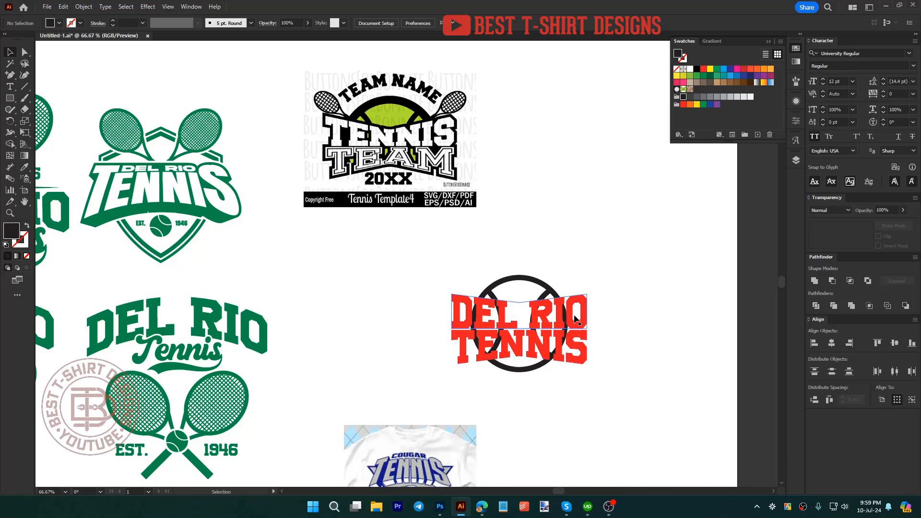
Step: Group the DEL RIO and TENNIS lettering and align the group vertically to the centre of the ball outline
{"action": "left_click", "coordinate": [575, 356]}
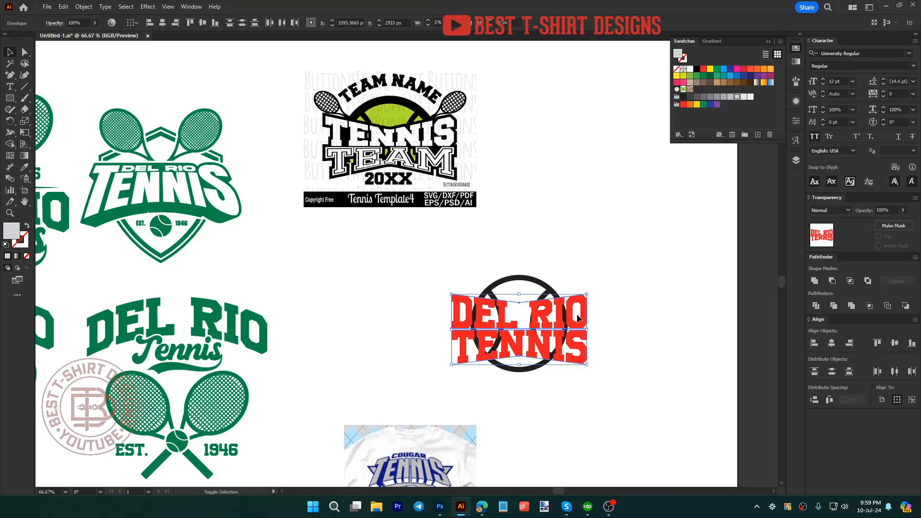
{"action": "left_click_drag", "start_coordinate": [567, 384], "coordinate": [499, 288]}
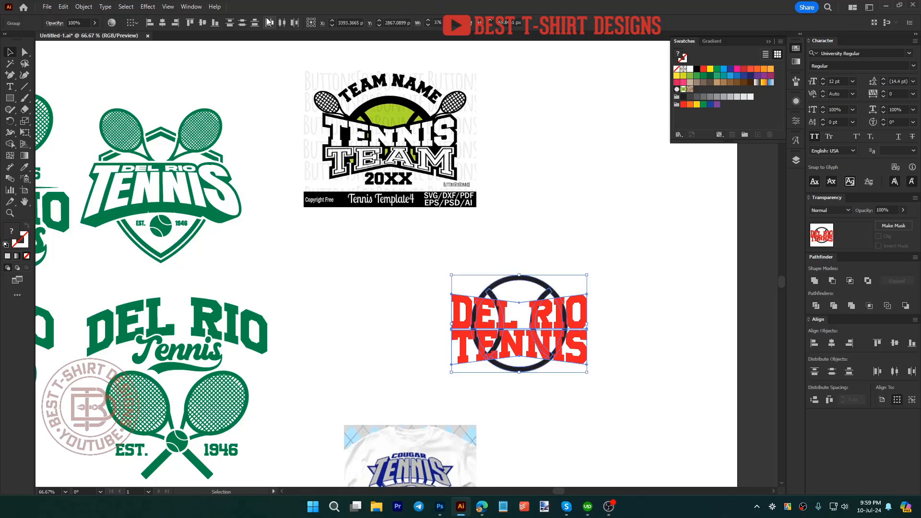
{"action": "left_click", "coordinate": [203, 22]}
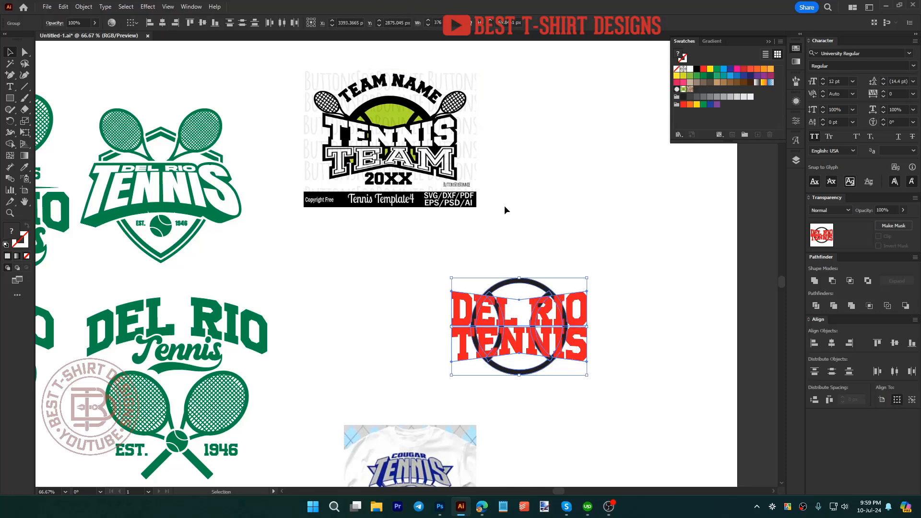
Step: Enlarge the ball outline slightly so it extends further above and below the lettering
{"action": "left_click", "coordinate": [643, 329]}
{"action": "left_click", "coordinate": [527, 374]}
{"action": "left_click_drag", "start_coordinate": [530, 373], "coordinate": [531, 378]}
{"action": "left_click", "coordinate": [586, 407]}
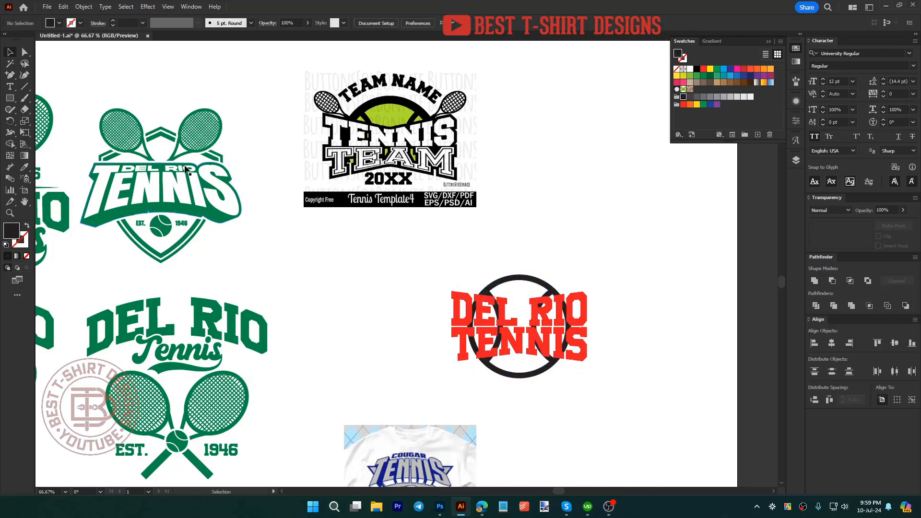
Step: Copy the crossed rackets from the green shield design and paste them above the new ball and lettering
{"action": "double_click", "coordinate": [188, 128]}
{"action": "left_click", "coordinate": [189, 127]}
{"action": "key", "text": "ctrl+c"}
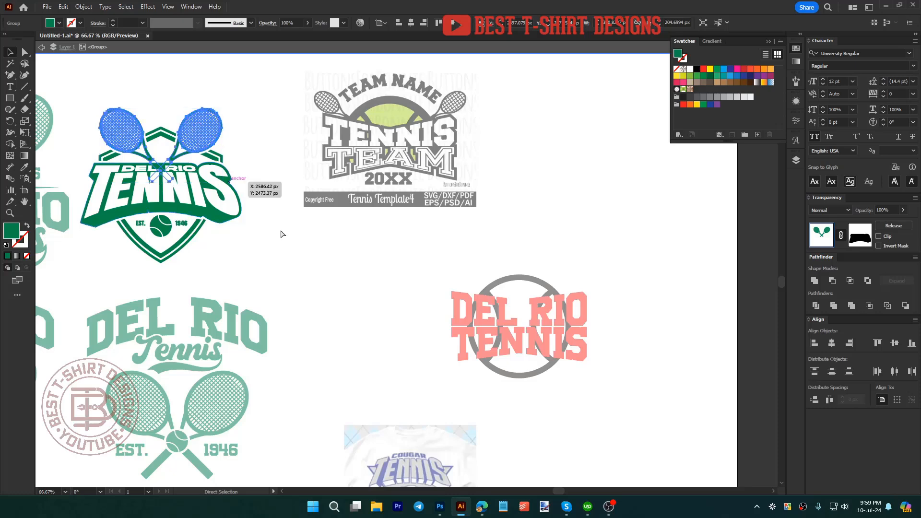
{"action": "double_click", "coordinate": [392, 302]}
{"action": "key", "text": "ctrl+v"}
{"action": "left_click_drag", "start_coordinate": [407, 264], "coordinate": [569, 224]}
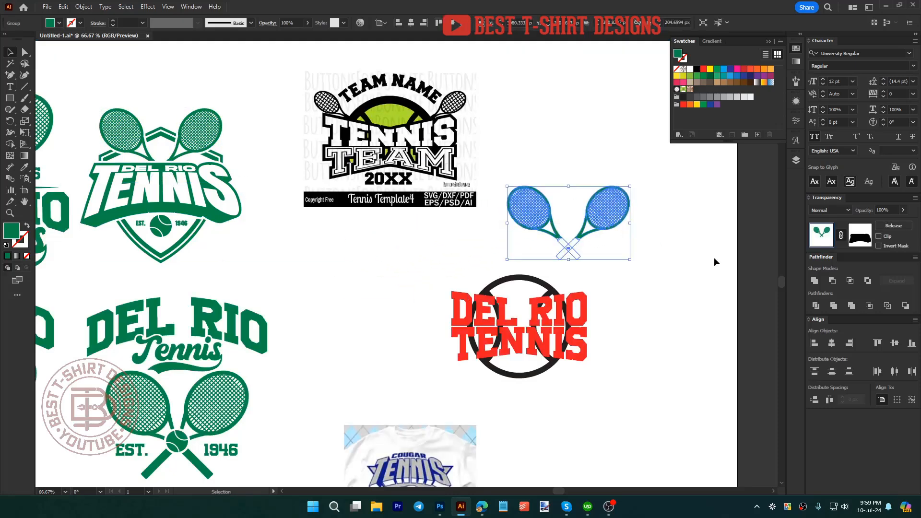
Step: Delete the contents of the pasted rackets' opacity mask and return to editing the artwork
{"action": "left_click", "coordinate": [861, 236]}
{"action": "key", "text": "Delete"}
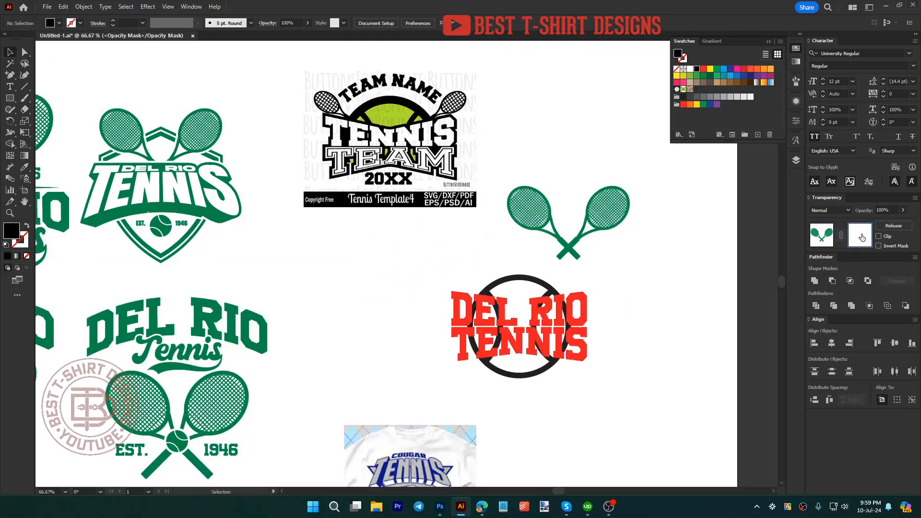
{"action": "left_click", "coordinate": [822, 236]}
Step: Move the crossed rackets over the upper part of the ball and centre them horizontally with the lettering
{"action": "left_click_drag", "start_coordinate": [566, 263], "coordinate": [523, 310]}
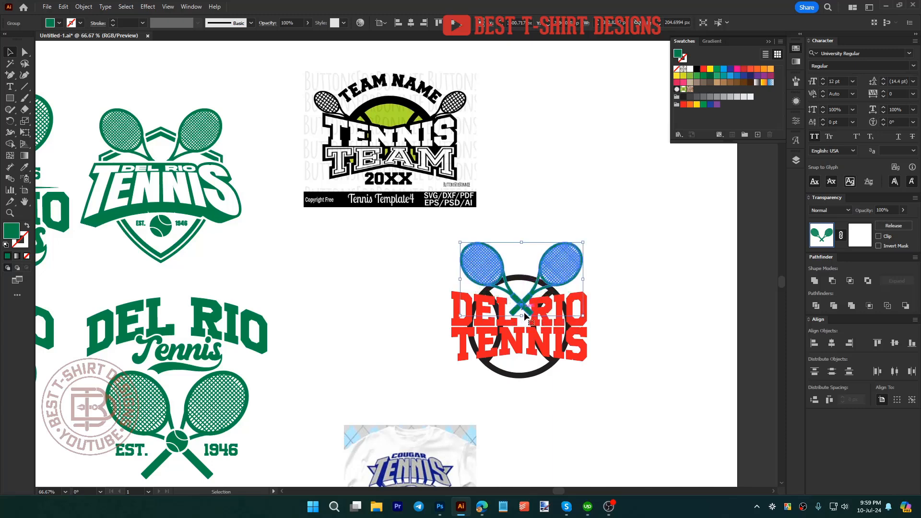
{"action": "left_click", "coordinate": [590, 397]}
{"action": "left_click_drag", "start_coordinate": [591, 396], "coordinate": [467, 260]}
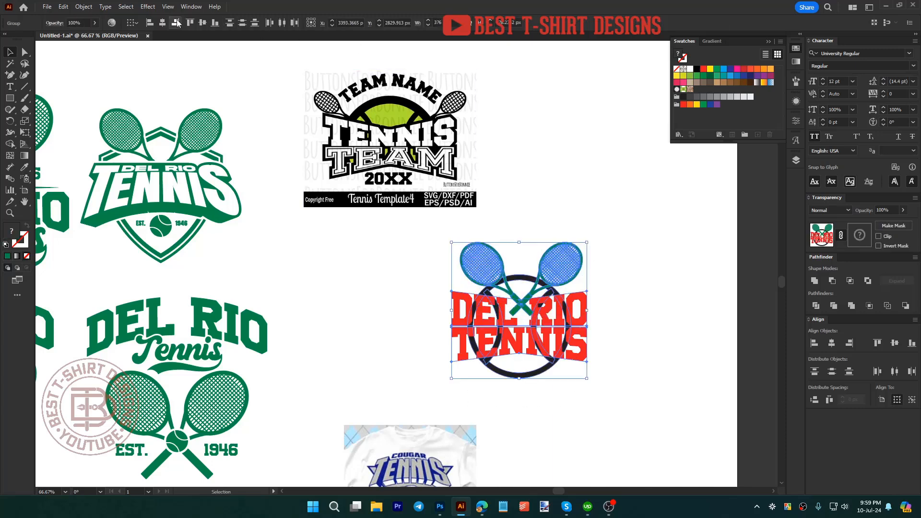
{"action": "left_click", "coordinate": [548, 155]}
Step: Inside the racket group, delete the right racket and rotate the remaining one to a steeper angle
{"action": "left_click", "coordinate": [579, 270]}
{"action": "double_click", "coordinate": [580, 271]}
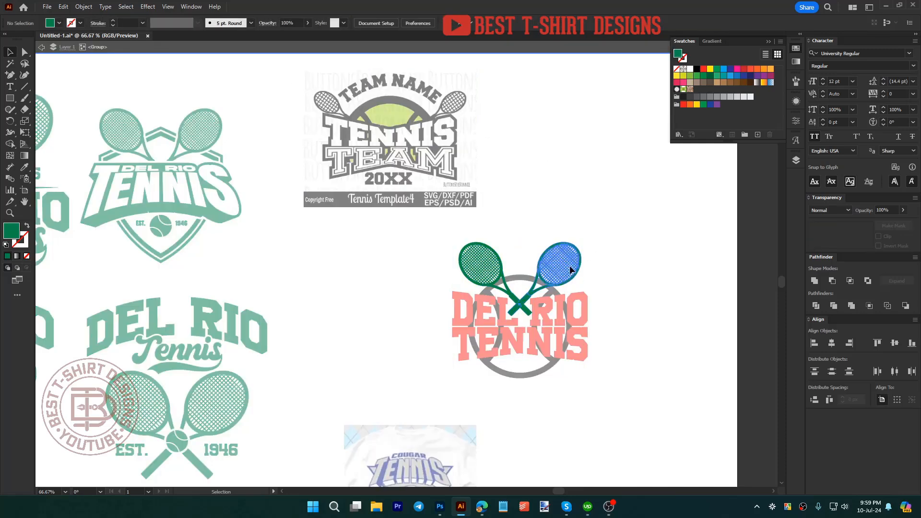
{"action": "key", "text": "Delete"}
{"action": "left_click", "coordinate": [521, 303]}
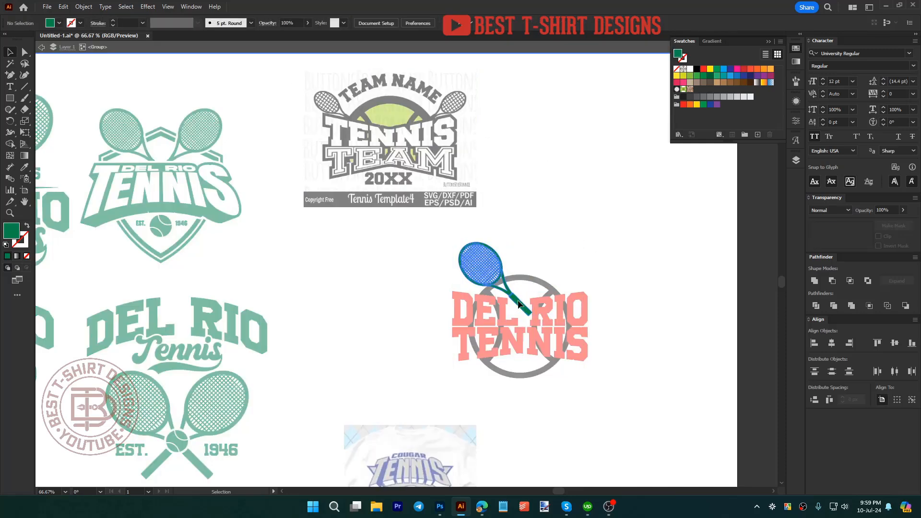
{"action": "mouse_move", "coordinate": [536, 318]}
{"action": "left_mouse_down"}
{"action": "mouse_move", "coordinate": [521, 318]}
{"action": "mouse_move", "coordinate": [523, 309]}
{"action": "left_mouse_up"}
Step: Duplicate the racket in place, reflect the copy across the vertical axis, and shift it right to cross the original
{"action": "key", "text": "ctrl+c"}
{"action": "key", "text": "ctrl+f"}
{"action": "key", "text": "o"}
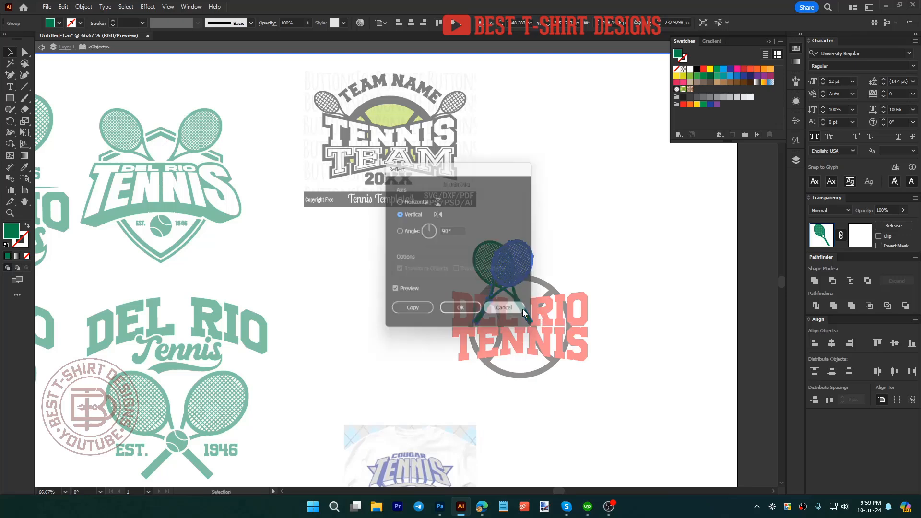
{"action": "left_click", "coordinate": [465, 311]}
{"action": "key", "text": "shift+Right"}
{"action": "key", "text": "shift+Right"}
{"action": "key", "text": "shift+Right"}
{"action": "key", "text": "shift+Right"}
{"action": "key", "text": "shift+Right"}
{"action": "key", "text": "shift+Right"}
{"action": "key", "text": "shift+Right"}
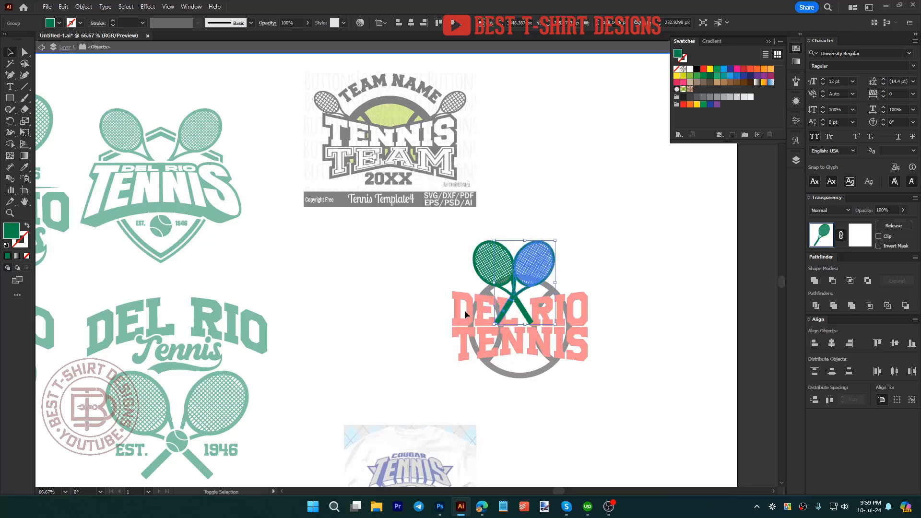
Step: Exit the group editing and group the two crossed rackets together
{"action": "double_click", "coordinate": [598, 250]}
{"action": "left_click", "coordinate": [554, 261]}
{"action": "left_click", "coordinate": [481, 261], "text": "shift"}
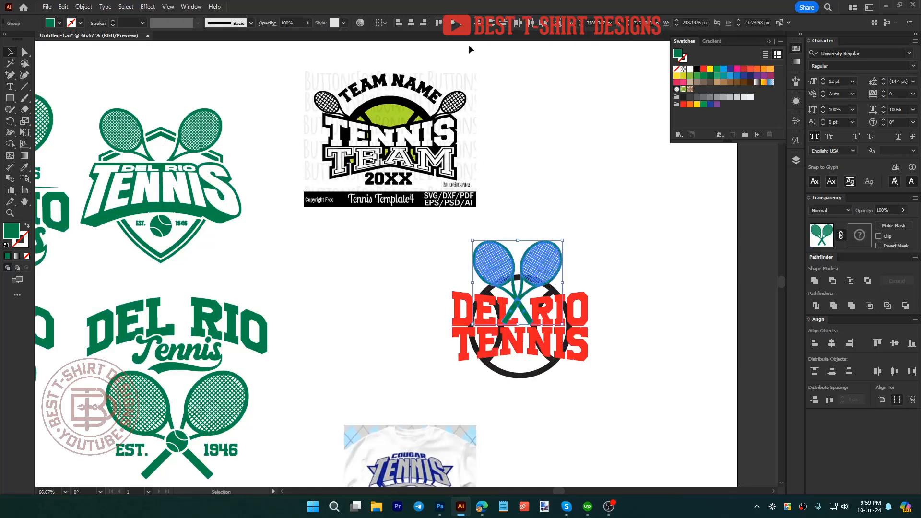
{"action": "key", "text": "ctrl+g"}
{"action": "left_click", "coordinate": [582, 181]}
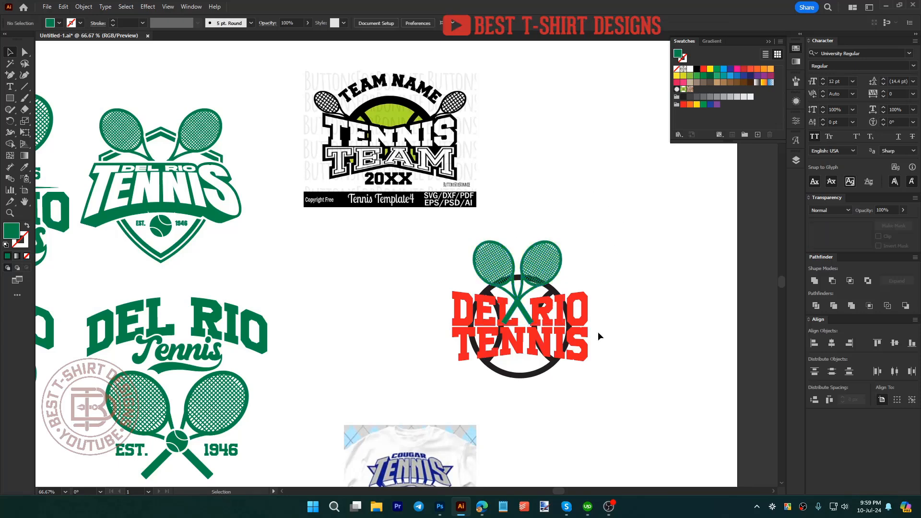
Step: Centre the lettering, ball outline and crossed rackets horizontally with one another
{"action": "left_click_drag", "start_coordinate": [590, 395], "coordinate": [442, 181]}
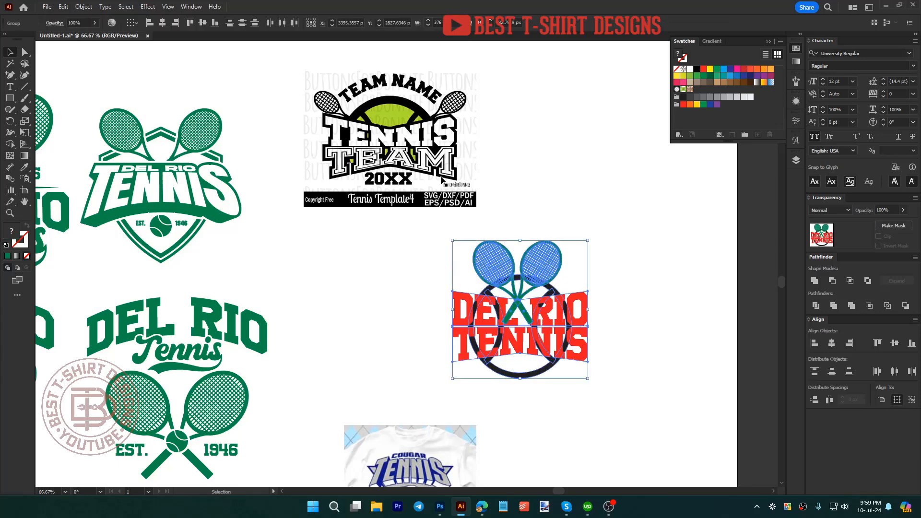
{"action": "left_click", "coordinate": [163, 23]}
{"action": "left_click", "coordinate": [622, 226]}
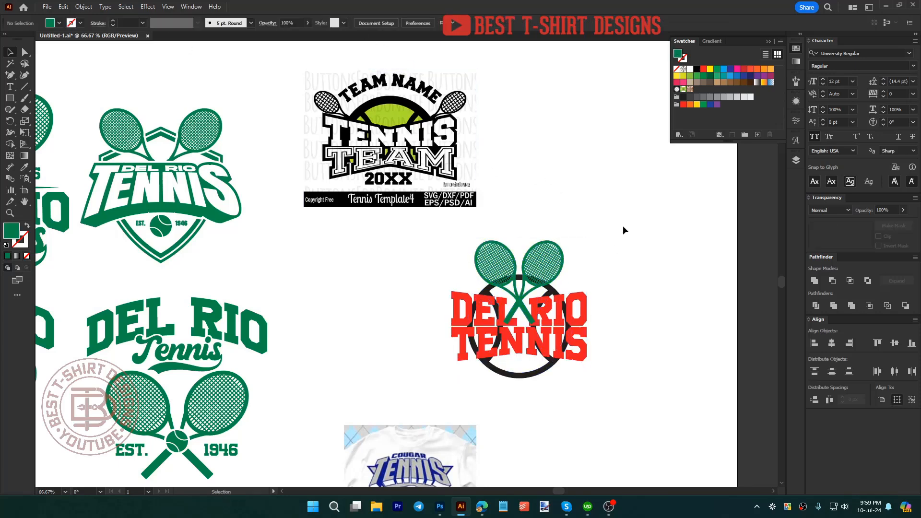
Step: Scale the crossed rackets proportionally to about 226 px high so their heads rise above the DEL RIO lettering
{"action": "left_click", "coordinate": [525, 288]}
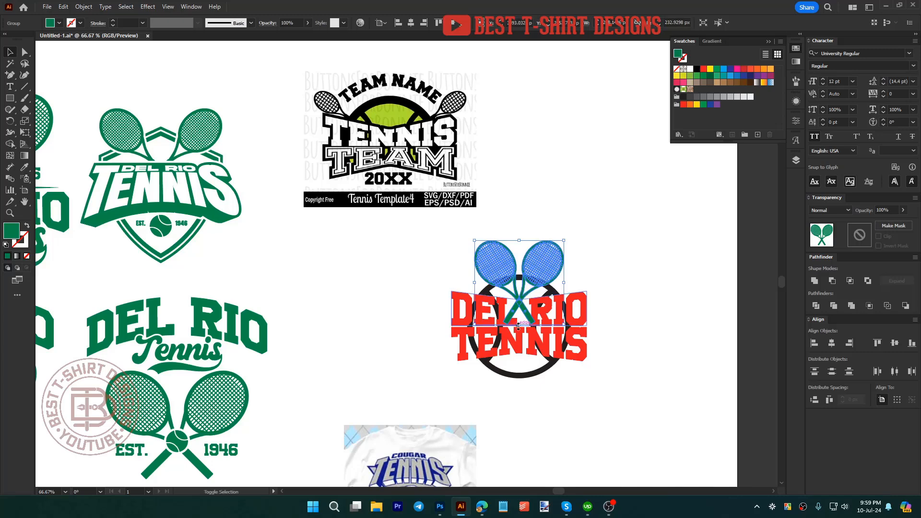
{"action": "left_click_drag", "start_coordinate": [518, 325], "coordinate": [530, 363]}
{"action": "left_click", "coordinate": [653, 378]}
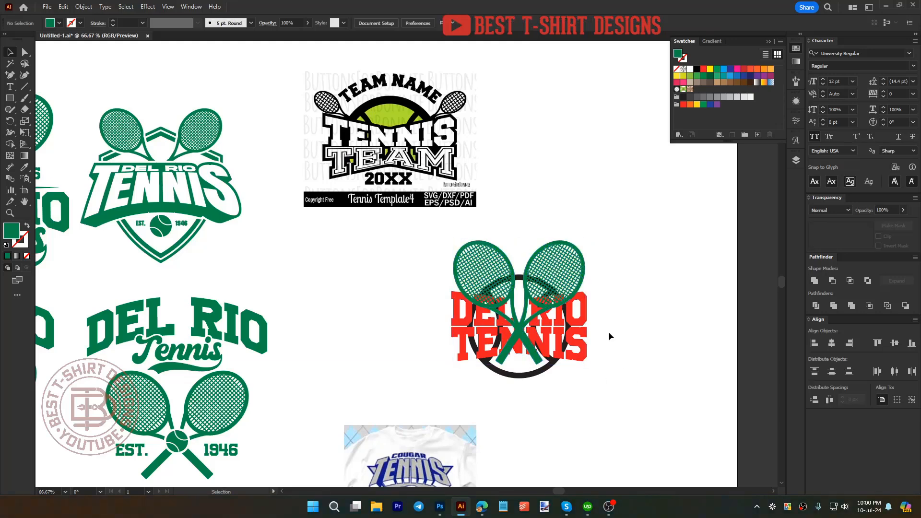
{"action": "scroll", "coordinate": [537, 364], "scroll_direction": "up", "scroll_amount": 2}
{"action": "left_click", "coordinate": [533, 327]}
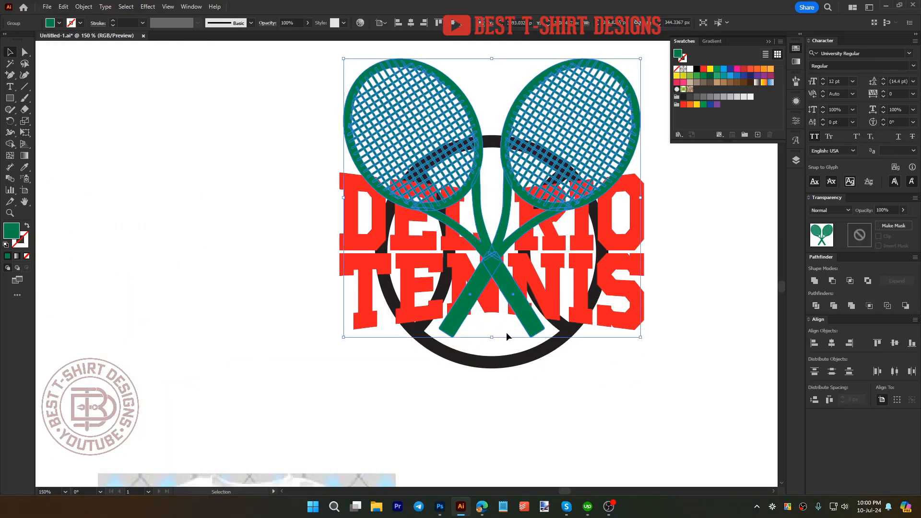
{"action": "left_click_drag", "start_coordinate": [494, 337], "coordinate": [492, 286]}
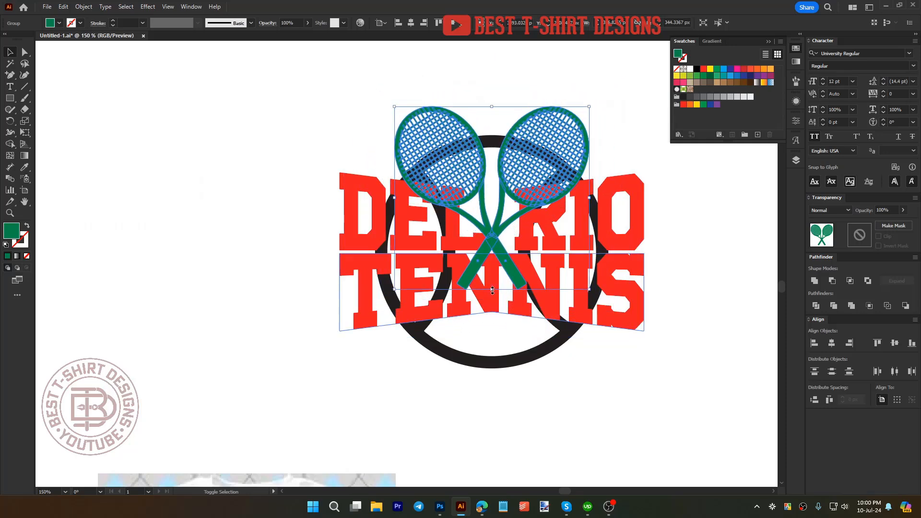
{"action": "scroll", "coordinate": [493, 291], "scroll_direction": "down", "scroll_amount": 1}
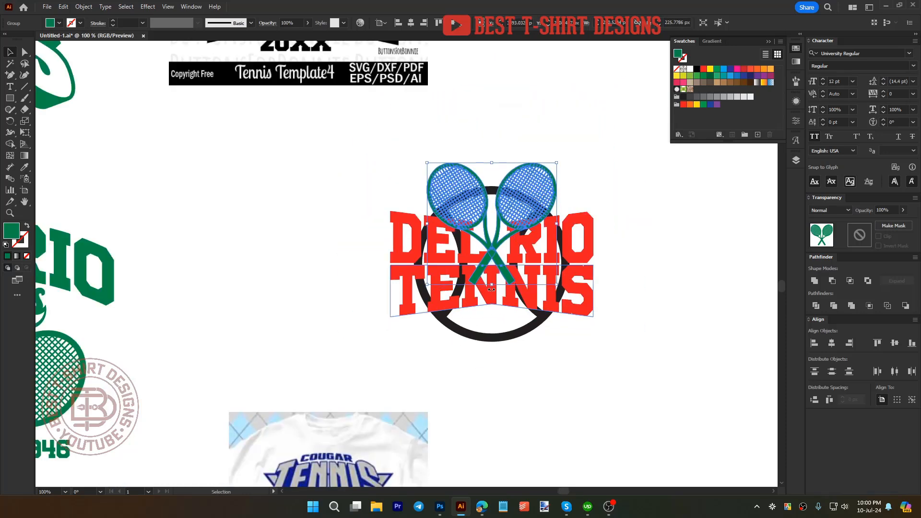
{"action": "left_click", "coordinate": [555, 374]}
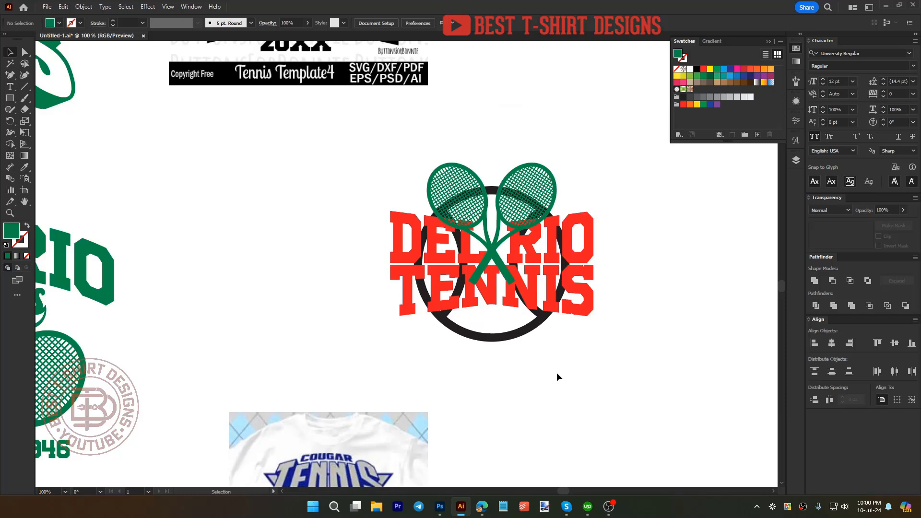
Step: Offset the ball outline by 12 px with round joins and merge the offset shapes into a solid circle
{"action": "left_click", "coordinate": [501, 338]}
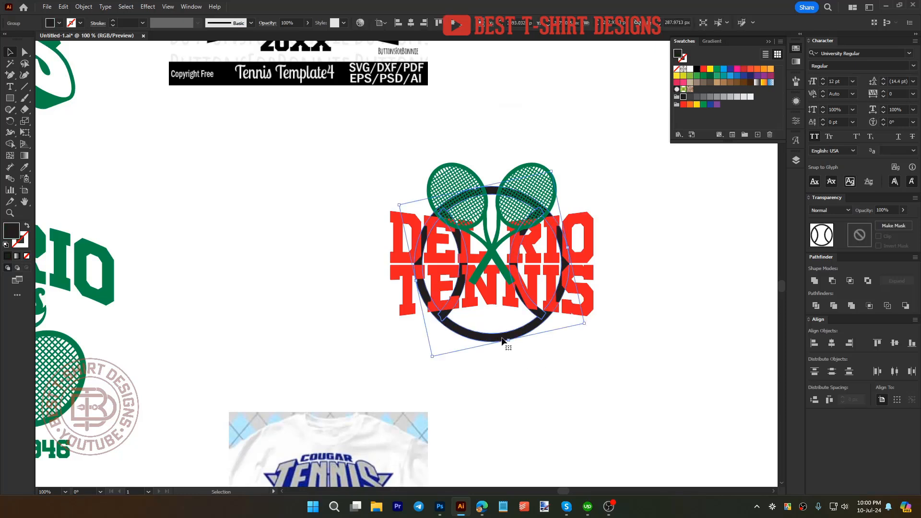
{"action": "key", "text": "ctrl+alt+o"}
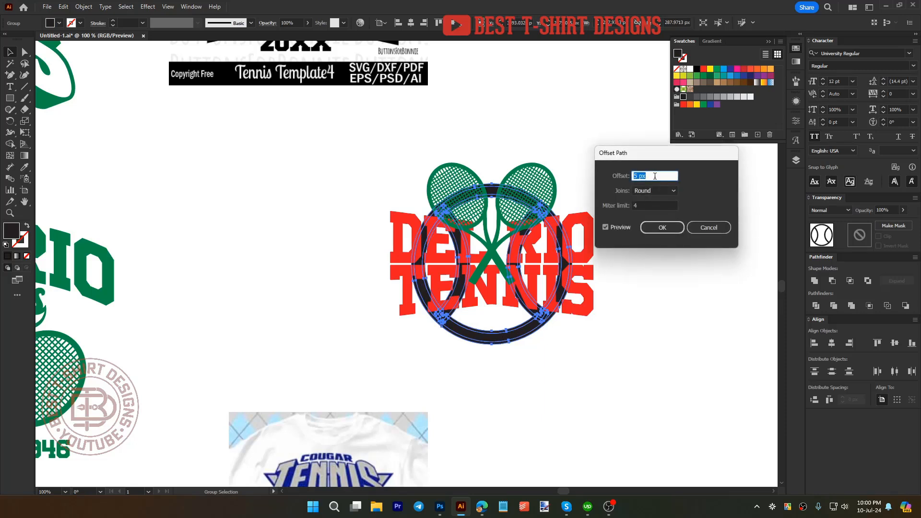
{"action": "key", "text": "Up"}
{"action": "key", "text": "Up"}
{"action": "key", "text": "Up"}
{"action": "key", "text": "Up"}
{"action": "key", "text": "Up"}
{"action": "key", "text": "Up"}
{"action": "key", "text": "Up"}
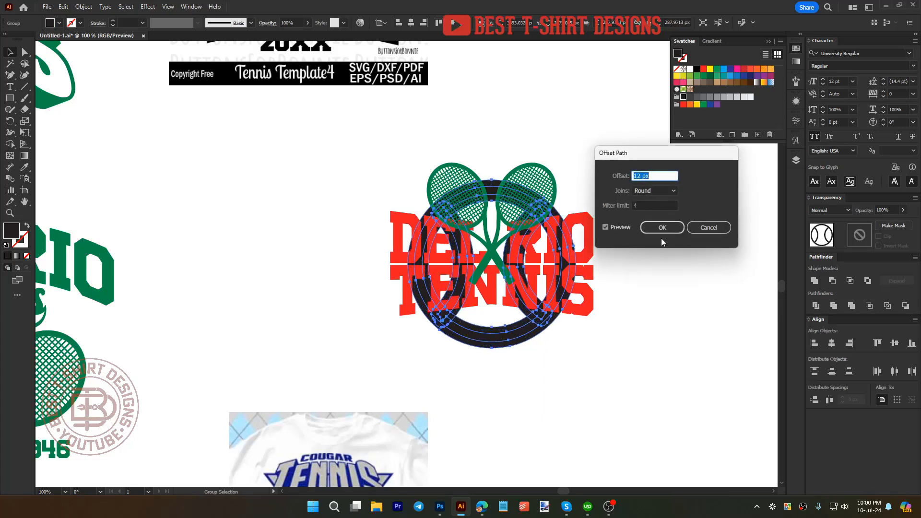
{"action": "left_click", "coordinate": [663, 229]}
{"action": "left_click", "coordinate": [853, 305]}
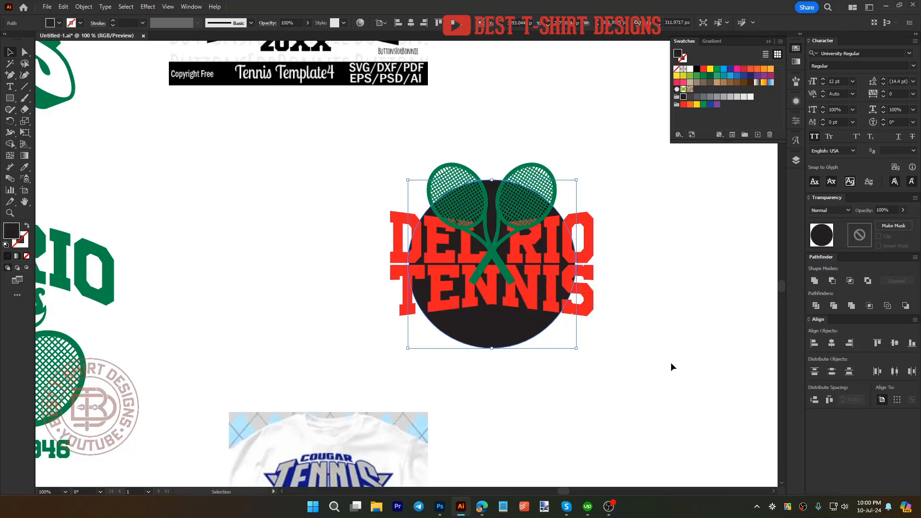
Step: Swap the circle's fill and stroke, bring it in front of the artwork in place, and enlarge it slightly about its centre
{"action": "key", "text": "shift+x"}
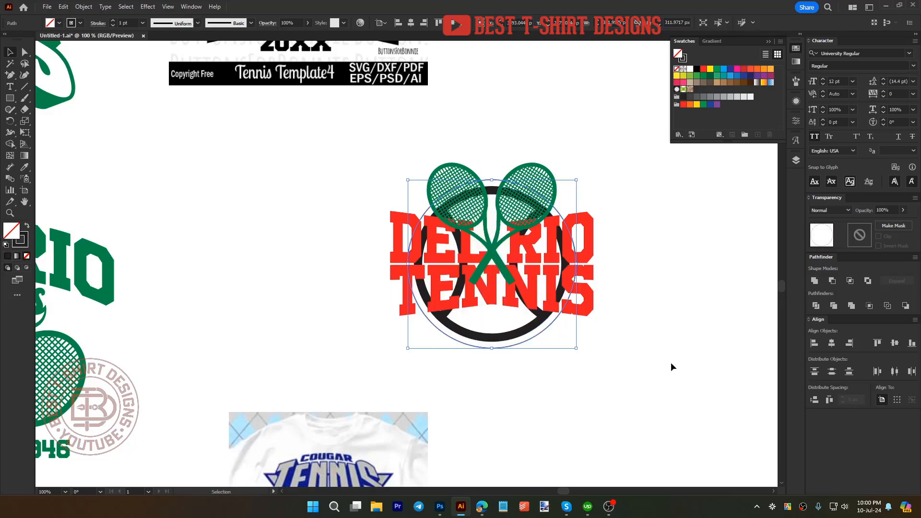
{"action": "key", "text": "a"}
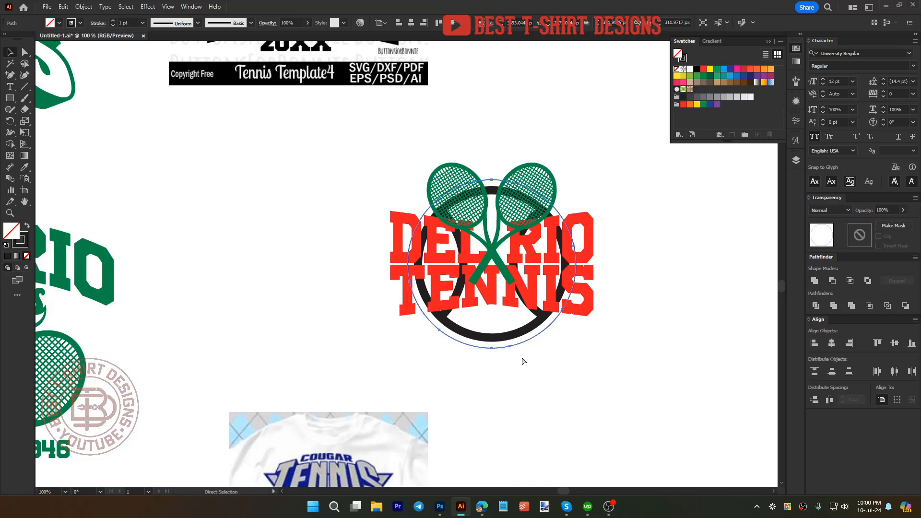
{"action": "key", "text": "ctrl+x"}
{"action": "key", "text": "ctrl+f"}
{"action": "left_click", "coordinate": [625, 398]}
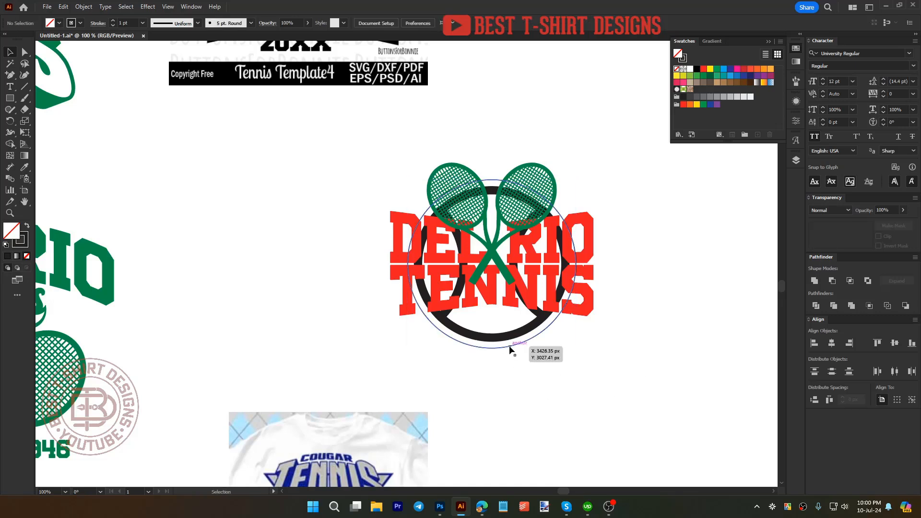
{"action": "left_click", "coordinate": [511, 348]}
{"action": "left_click_drag", "start_coordinate": [491, 347], "coordinate": [492, 357]}
Step: Add the text EST. 1946 along the circular path with the Type on a Path tool
{"action": "left_click_drag", "start_coordinate": [10, 87], "coordinate": [53, 115]}
{"action": "left_click", "coordinate": [402, 283]}
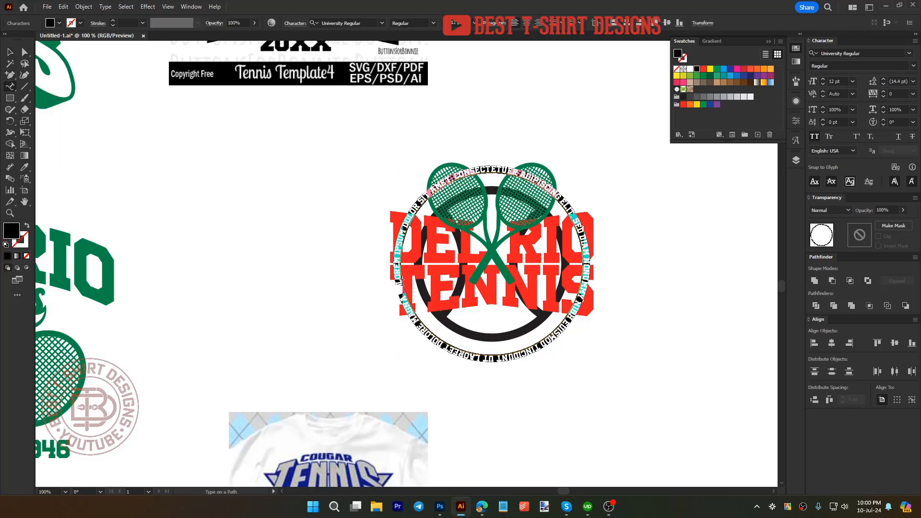
{"action": "key", "text": "BackSpace"}
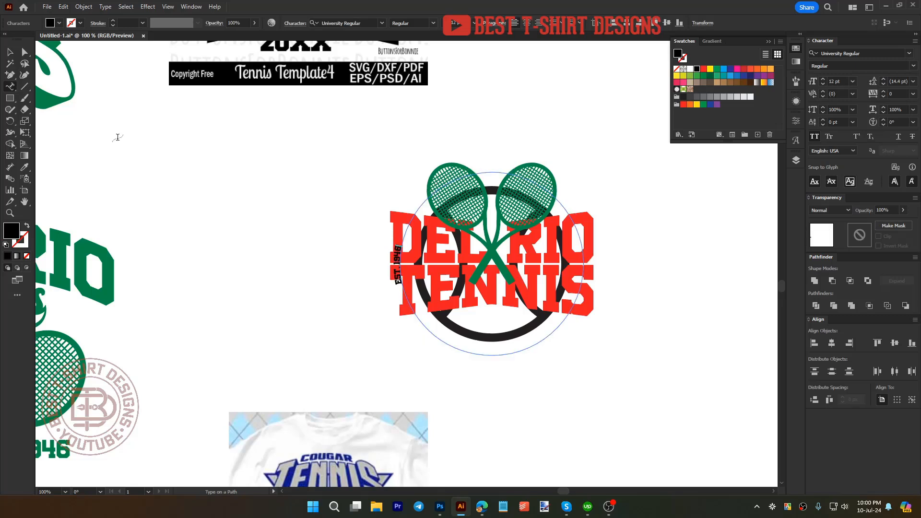
{"action": "key", "text": "Escape"}
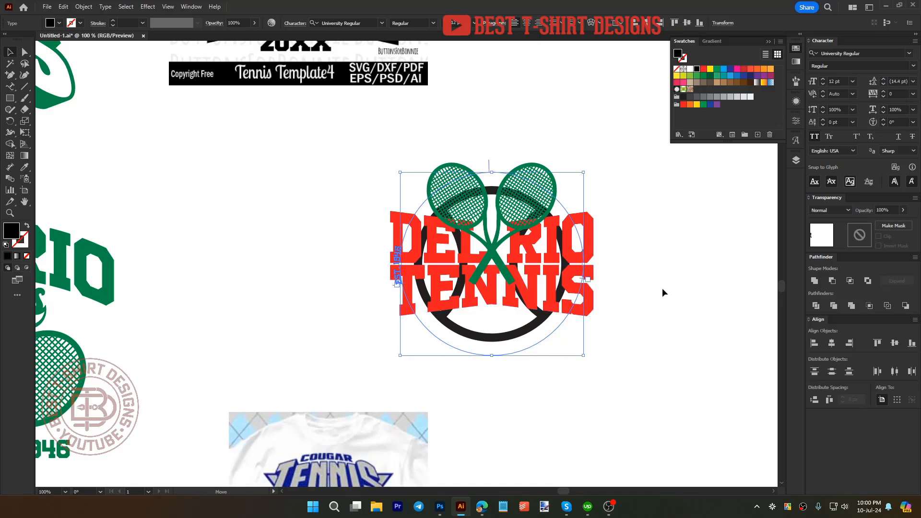
Step: Centre-align the EST. 1946 text and set its Type on a Path alignment to Center
{"action": "left_click_drag", "start_coordinate": [662, 293], "coordinate": [680, 263]}
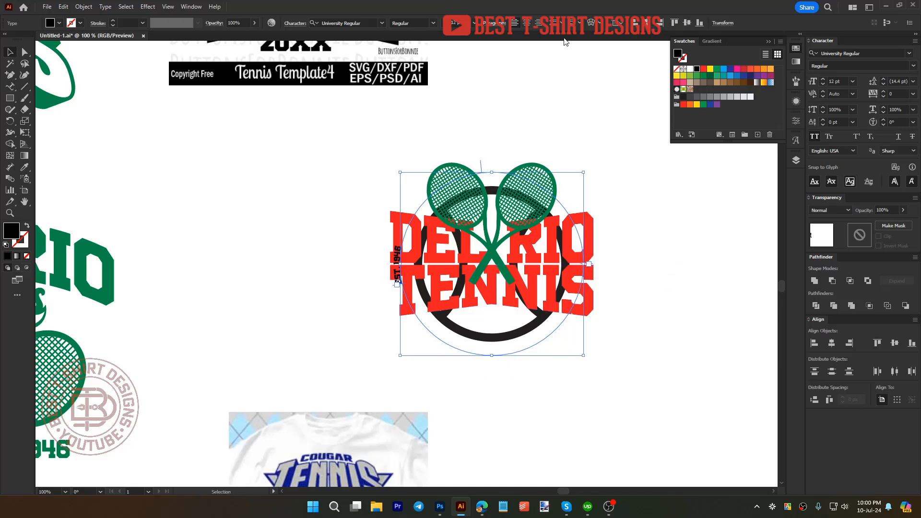
{"action": "left_click", "coordinate": [529, 29]}
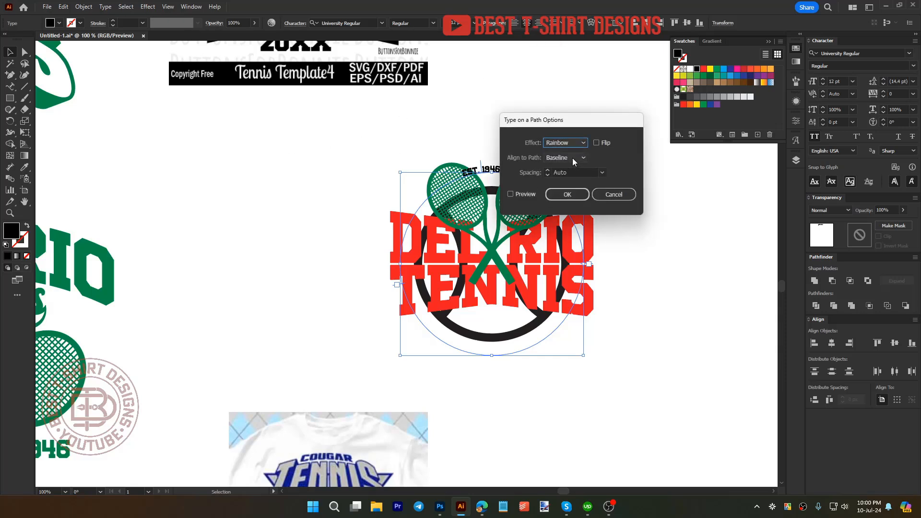
{"action": "left_click", "coordinate": [573, 159]}
{"action": "left_click", "coordinate": [566, 191]}
{"action": "left_click", "coordinate": [562, 195]}
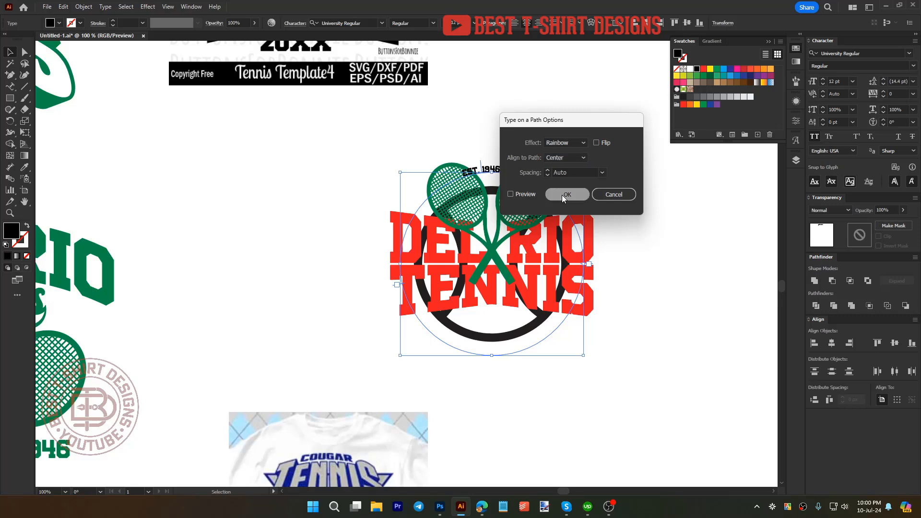
Step: Enlarge the EST. 1946 text to 26 pt and flip it to the bottom centre of the circle so it reads upright
{"action": "key", "text": "ctrl+shift+period"}
{"action": "key", "text": "ctrl+shift+period"}
{"action": "key", "text": "ctrl+shift+period"}
{"action": "key", "text": "ctrl+shift+period"}
{"action": "key", "text": "ctrl+shift+period"}
{"action": "key", "text": "ctrl+shift+period"}
{"action": "key", "text": "ctrl+shift+period"}
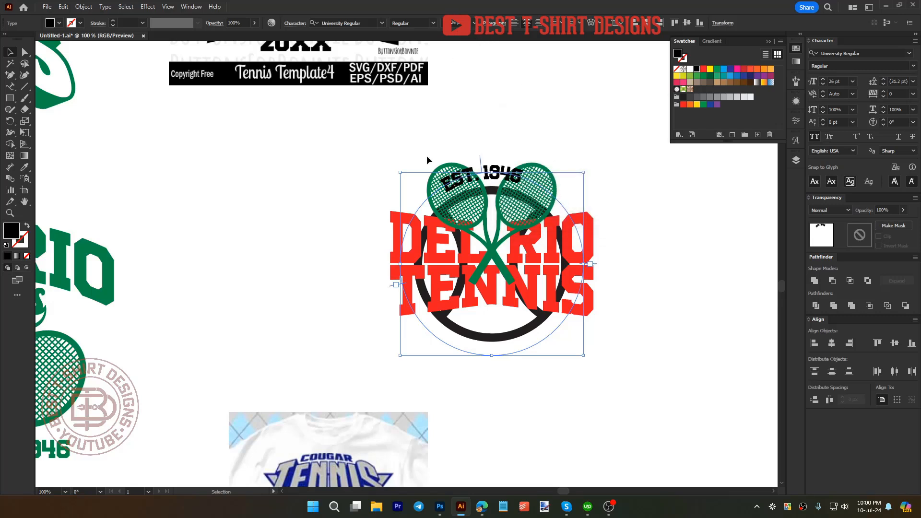
{"action": "left_click_drag", "start_coordinate": [391, 288], "coordinate": [383, 263]}
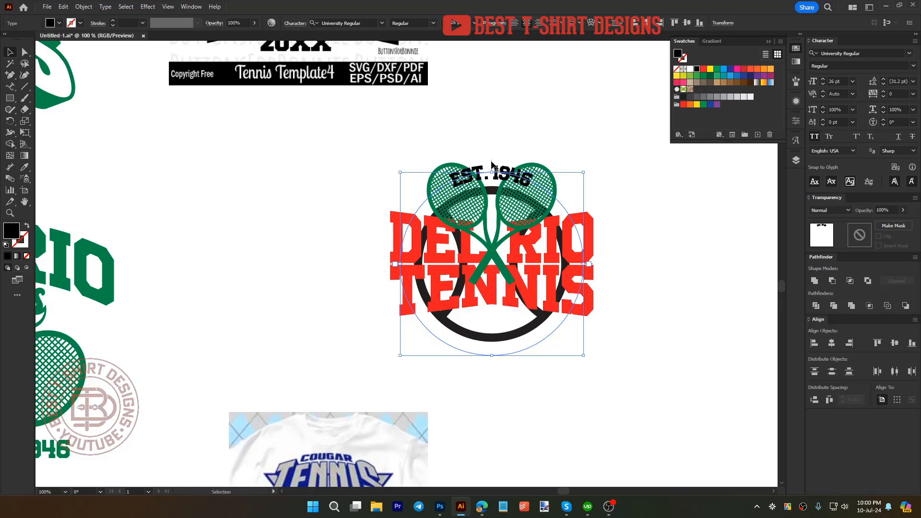
{"action": "left_click_drag", "start_coordinate": [492, 166], "coordinate": [492, 354]}
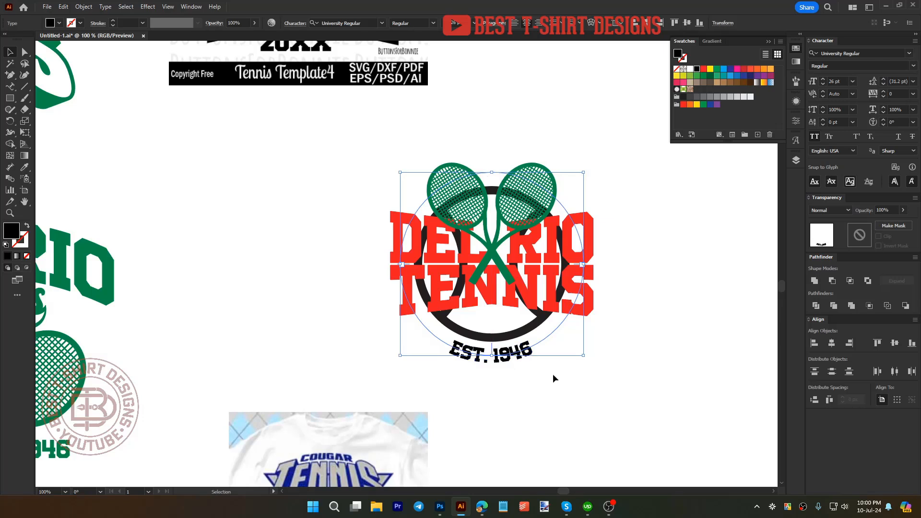
Step: Set the EST. 1946 text's tracking to 100 and shrink its circular path slightly
{"action": "scroll", "coordinate": [898, 92], "scroll_direction": "up", "scroll_amount": 5}
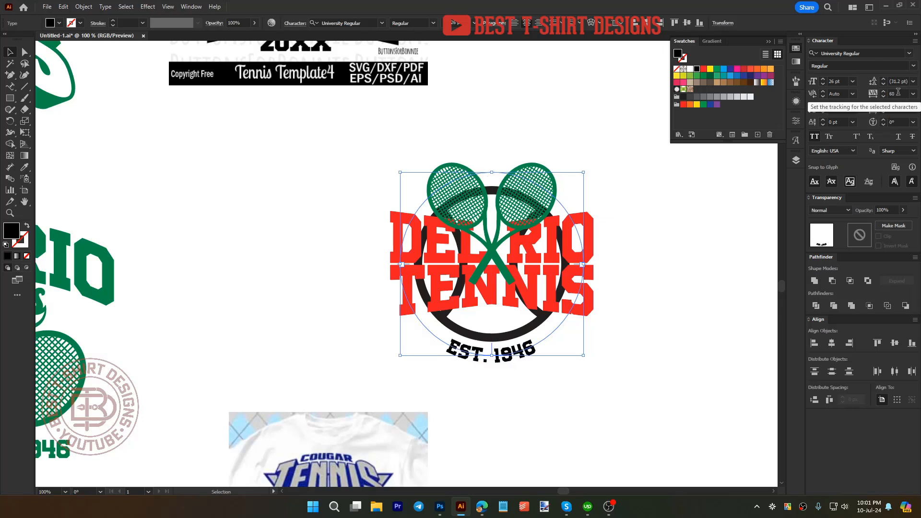
{"action": "left_click", "coordinate": [564, 395]}
{"action": "left_click_drag", "start_coordinate": [505, 368], "coordinate": [492, 352]}
Step: Unite the ball outline into a single shape and scale it down slightly to leave a gap above EST. 1946
{"action": "left_click", "coordinate": [493, 342]}
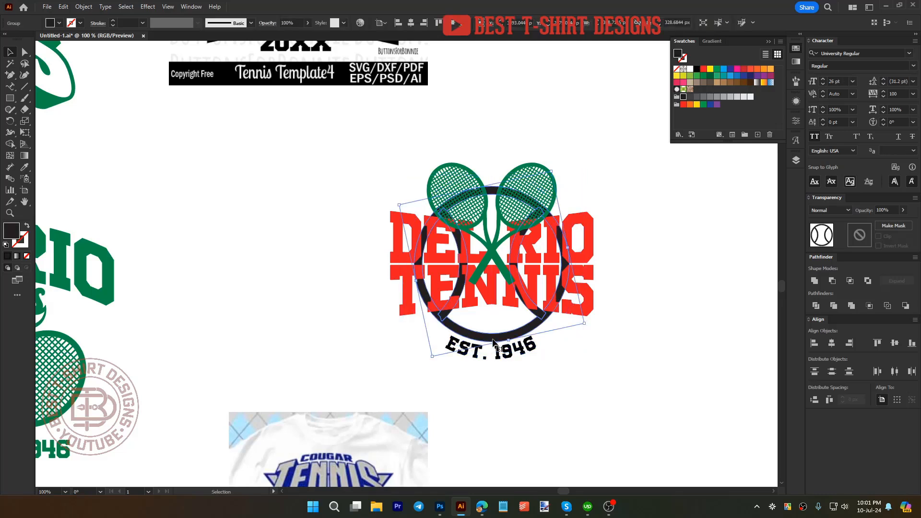
{"action": "left_click", "coordinate": [815, 281]}
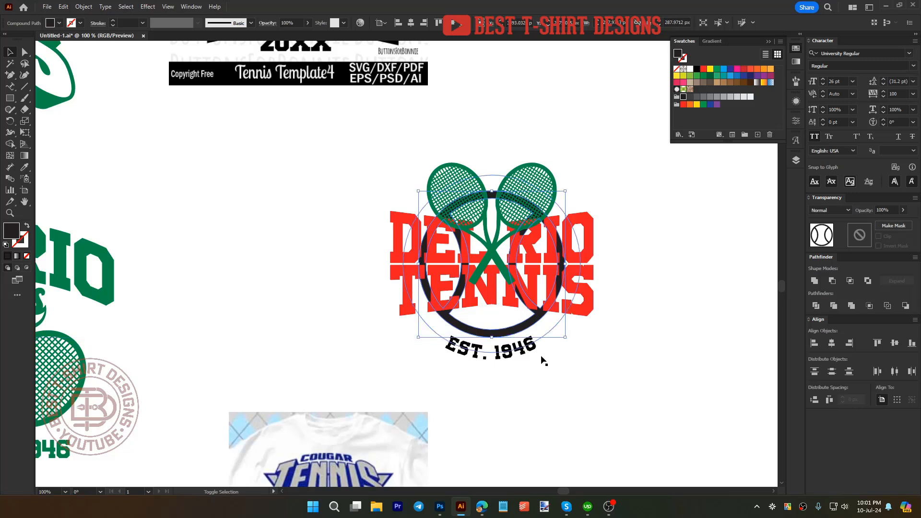
{"action": "left_click", "coordinate": [604, 370]}
Step: Inside the lettering group, select the warped DEL RIO and TENNIS words and expand both into plain shapes
{"action": "scroll", "coordinate": [604, 369], "scroll_direction": "up", "scroll_amount": 1}
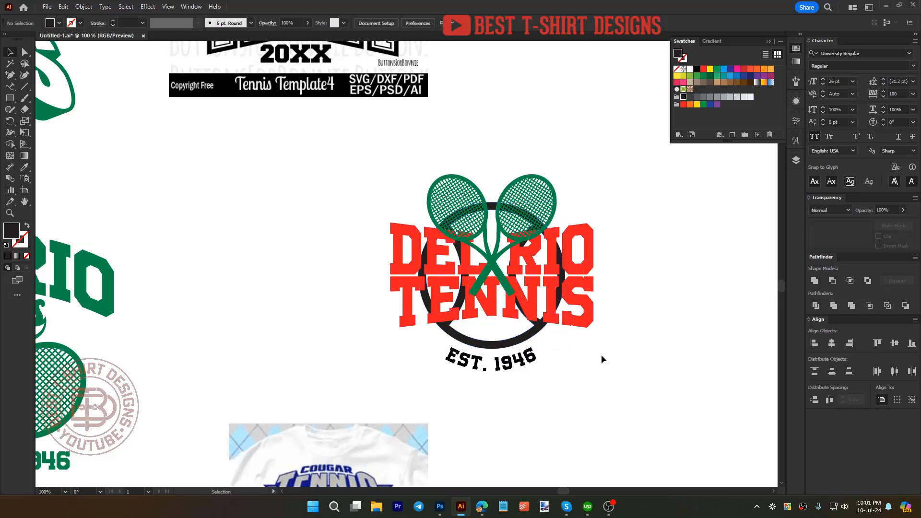
{"action": "left_click_drag", "start_coordinate": [603, 357], "coordinate": [541, 360]}
{"action": "left_click", "coordinate": [463, 271]}
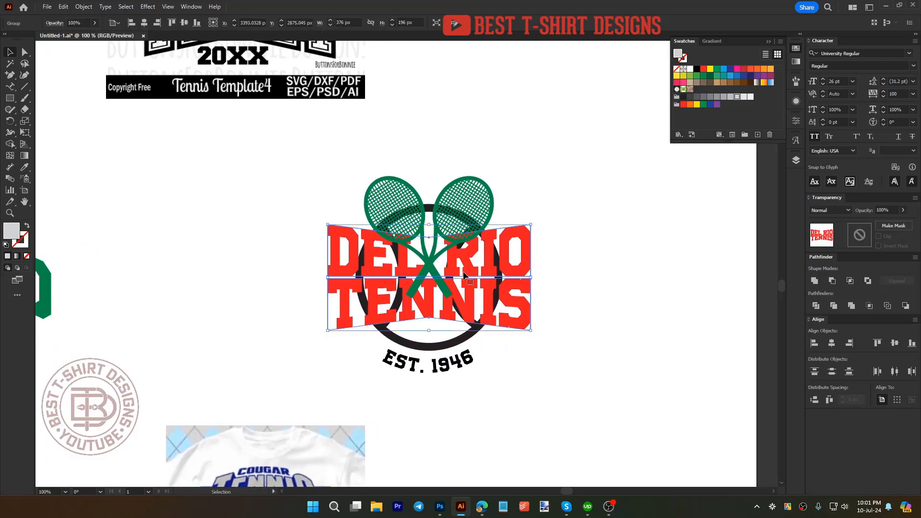
{"action": "scroll", "coordinate": [463, 271], "scroll_direction": "down", "scroll_amount": 1}
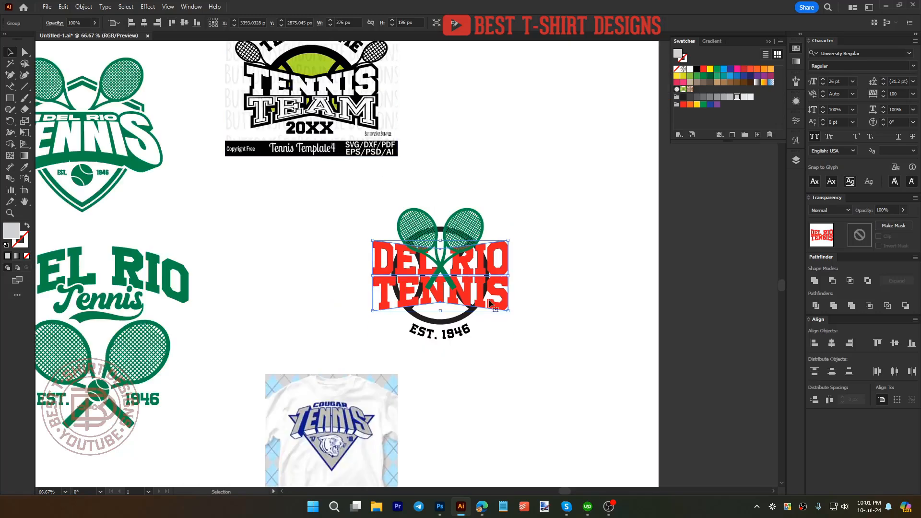
{"action": "scroll", "coordinate": [490, 300], "scroll_direction": "up", "scroll_amount": 2}
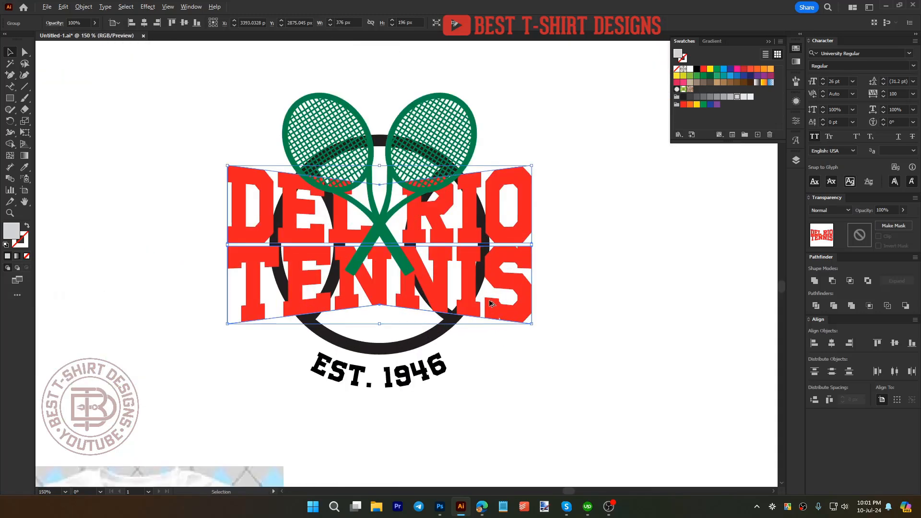
{"action": "double_click", "coordinate": [469, 275]}
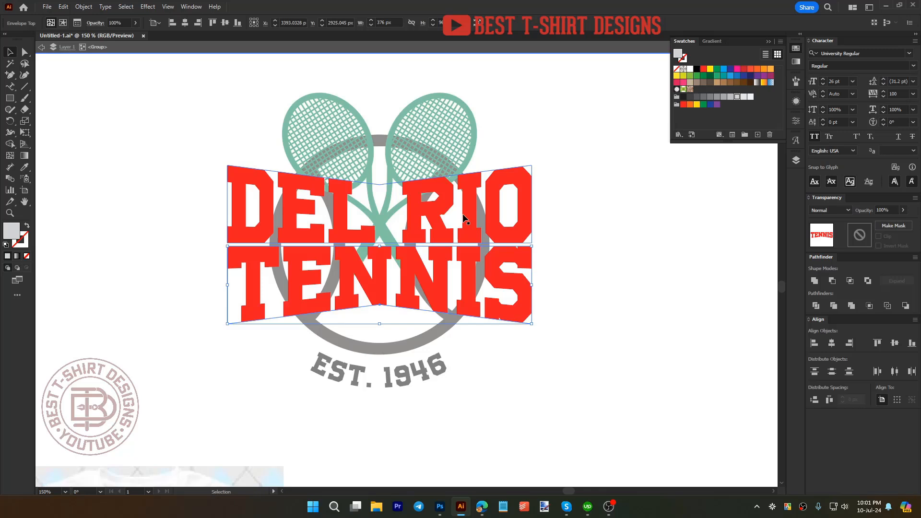
{"action": "left_click", "coordinate": [463, 215]}
{"action": "left_click", "coordinate": [473, 268], "text": "shift"}
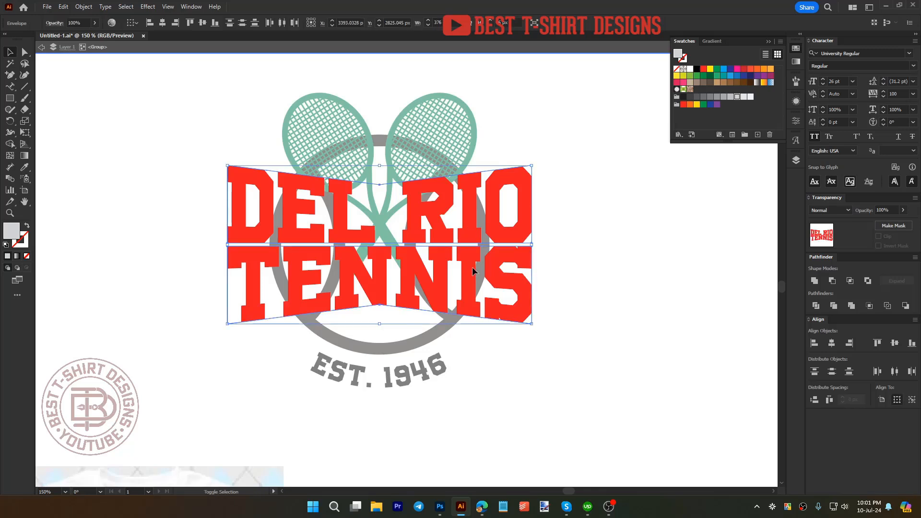
{"action": "left_click", "coordinate": [83, 7]}
{"action": "left_click", "coordinate": [121, 135]}
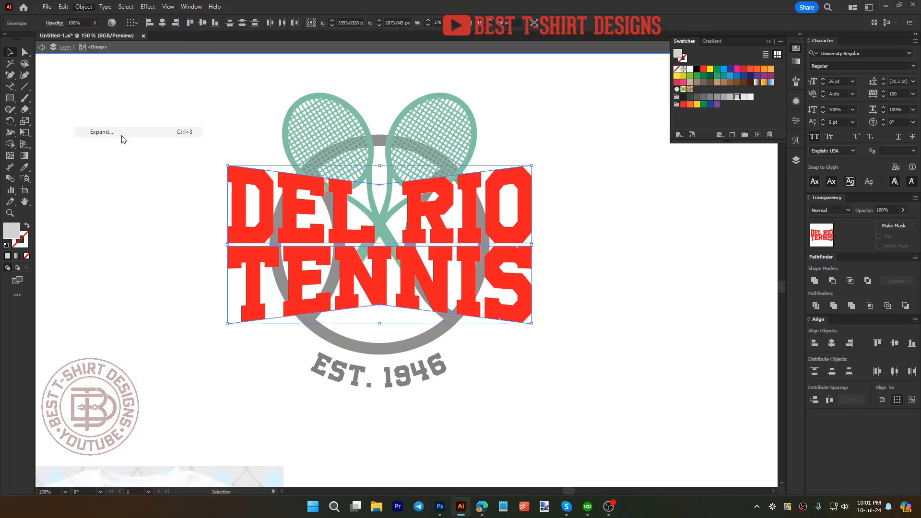
{"action": "left_click", "coordinate": [436, 307]}
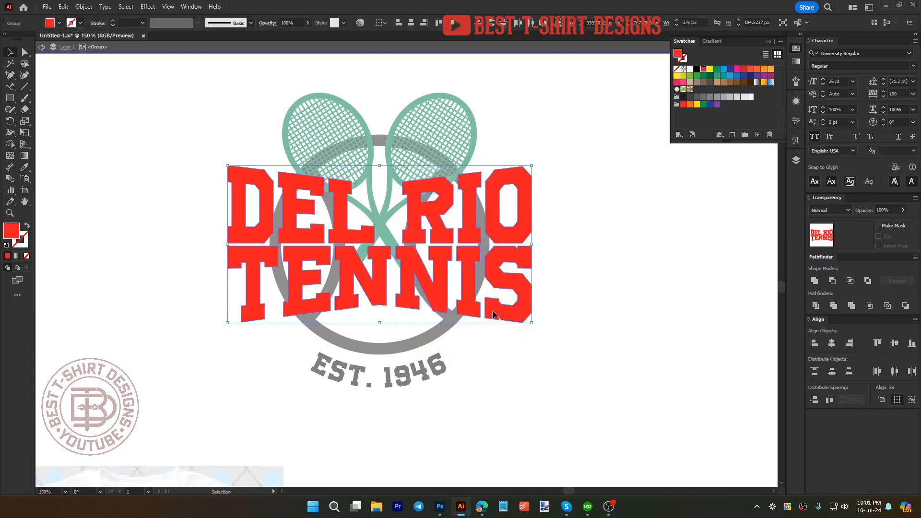
Step: Recolour the expanded DEL RIO TENNIS lettering with the dark green sampled from the rackets
{"action": "key", "text": "i"}
{"action": "left_click", "coordinate": [470, 134]}
{"action": "key", "text": "v"}
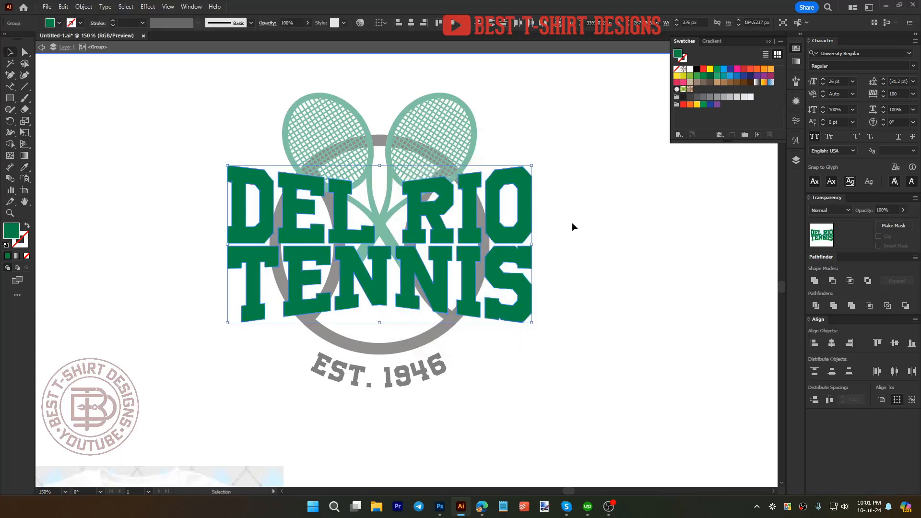
Step: Offset the lettering's paths by 5 px with miter joins
{"action": "key", "text": "ctrl+alt+o"}
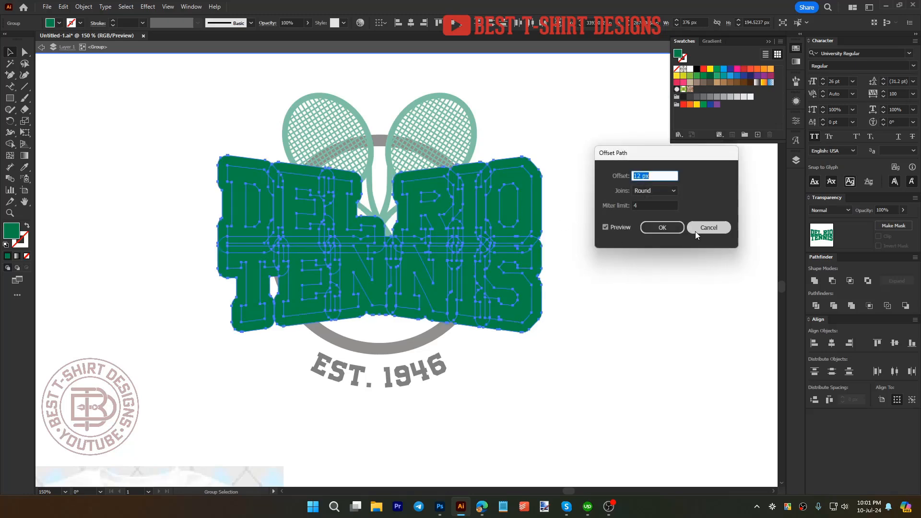
{"action": "scroll", "coordinate": [395, 181], "scroll_direction": "up", "scroll_amount": 4}
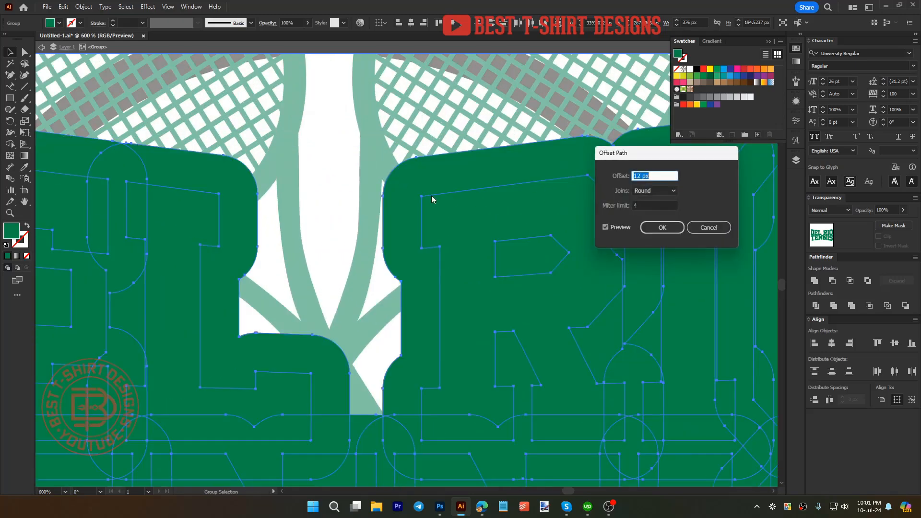
{"action": "left_click", "coordinate": [655, 191]}
{"action": "left_click", "coordinate": [649, 201]}
{"action": "double_click", "coordinate": [642, 176]}
{"action": "type", "text": "5"}
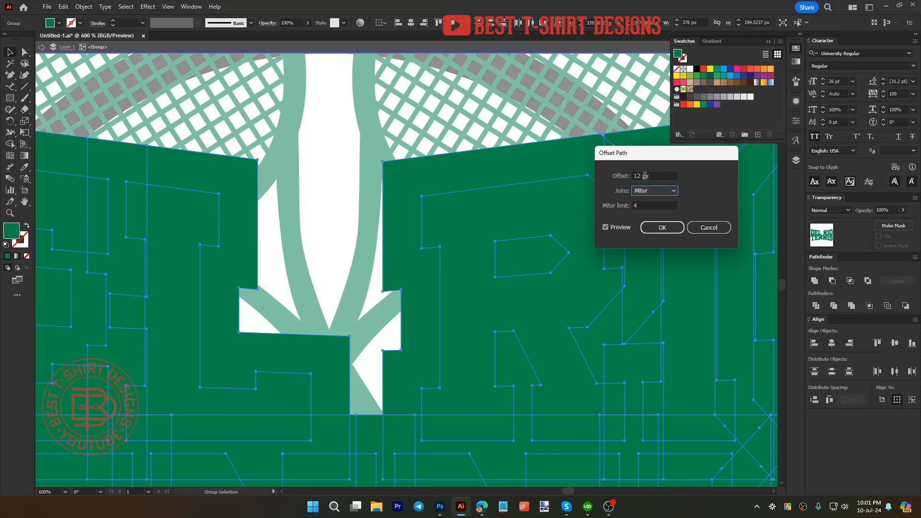
{"action": "key", "text": "Tab"}
{"action": "double_click", "coordinate": [645, 175]}
{"action": "type", "text": "4"}
{"action": "key", "text": "Tab"}
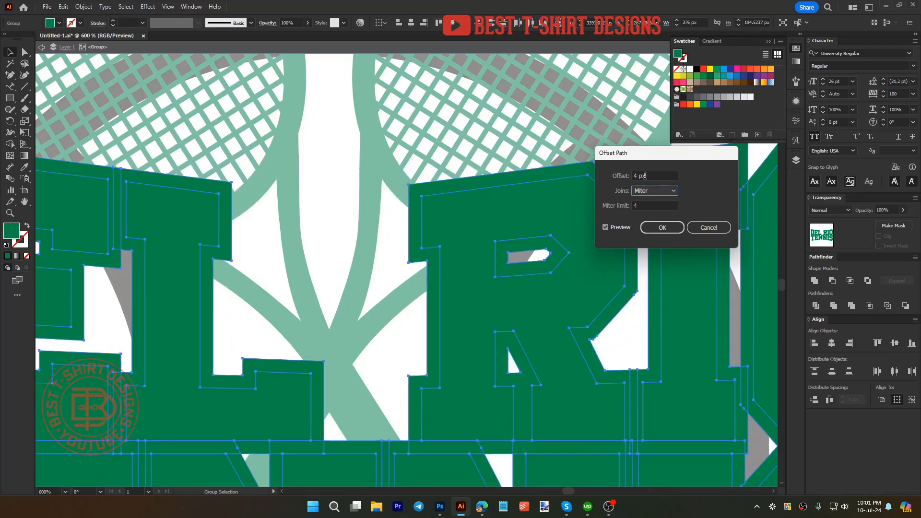
{"action": "double_click", "coordinate": [644, 176]}
{"action": "type", "text": "5"}
{"action": "key", "text": "Tab"}
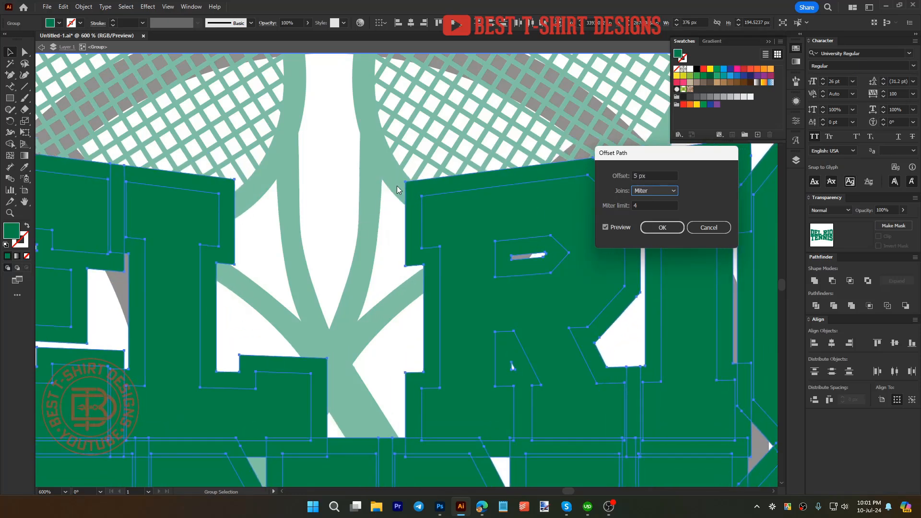
{"action": "left_click", "coordinate": [667, 232]}
Step: Merge the offset lettering into one solid shape, place it behind the green letters in black, and exit the group
{"action": "scroll", "coordinate": [457, 223], "scroll_direction": "down", "scroll_amount": 7}
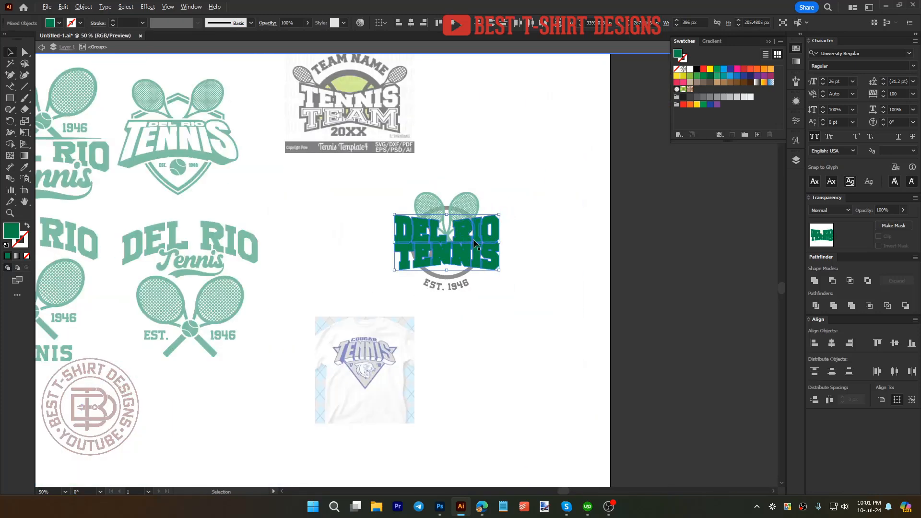
{"action": "scroll", "coordinate": [464, 238], "scroll_direction": "up", "scroll_amount": 3}
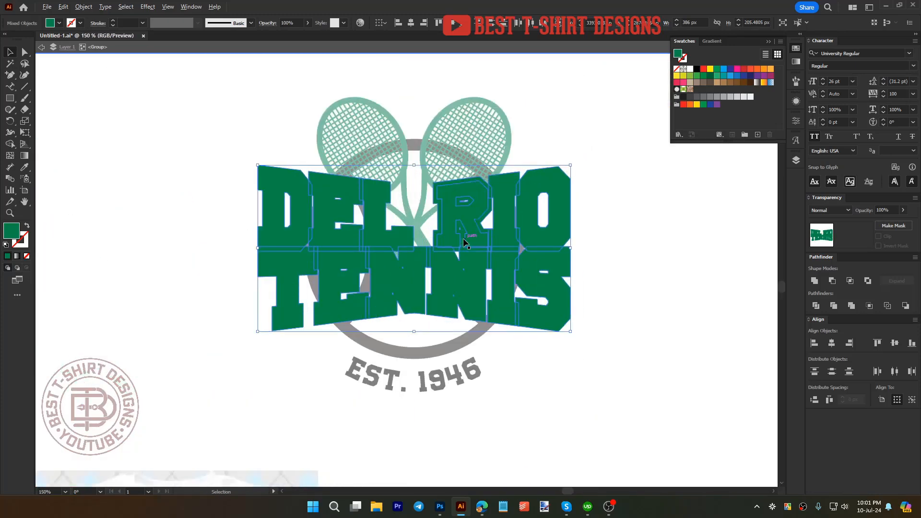
{"action": "left_click", "coordinate": [852, 306]}
{"action": "left_click", "coordinate": [684, 335]}
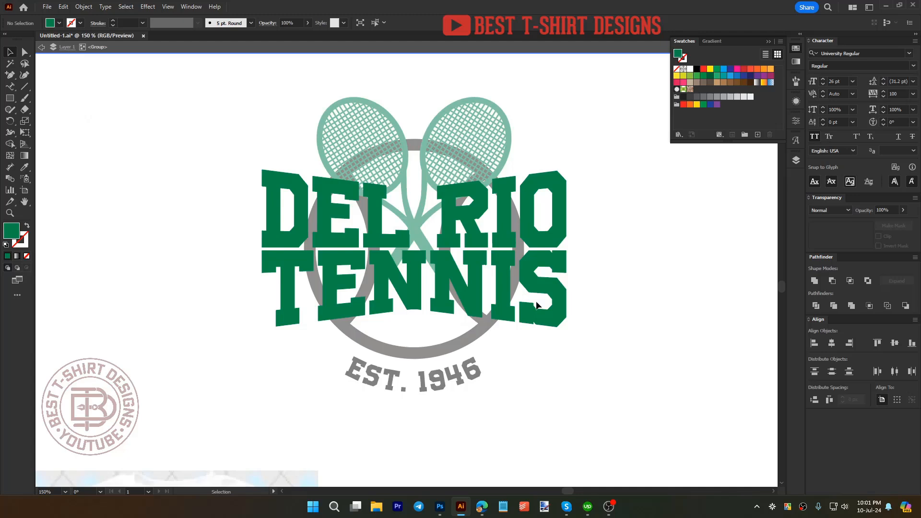
{"action": "left_click", "coordinate": [504, 285]}
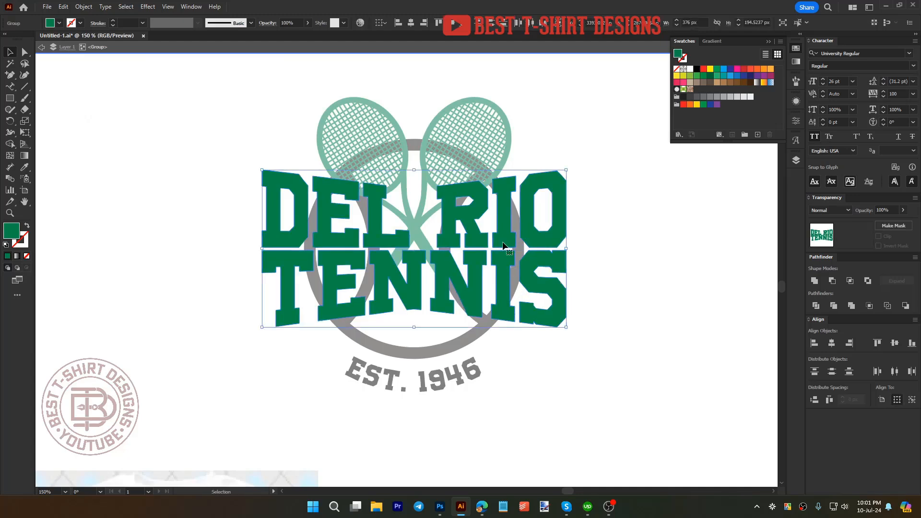
{"action": "key", "text": "ctrl+b"}
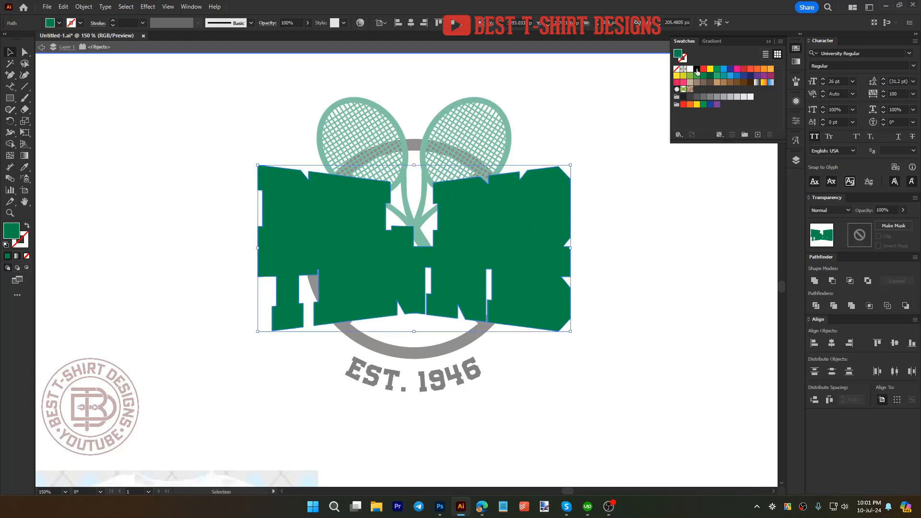
{"action": "left_click", "coordinate": [697, 69]}
{"action": "left_click", "coordinate": [620, 273]}
{"action": "double_click", "coordinate": [546, 390]}
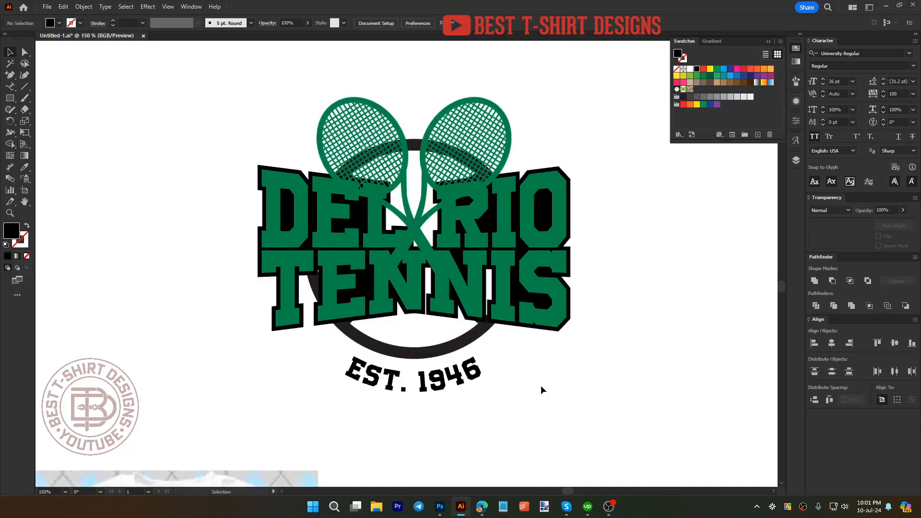
Step: Offset the crossed rackets' paths by 5 px with miter joins and unite the offset shapes
{"action": "left_click", "coordinate": [411, 223]}
{"action": "key", "text": "ctrl+alt+o"}
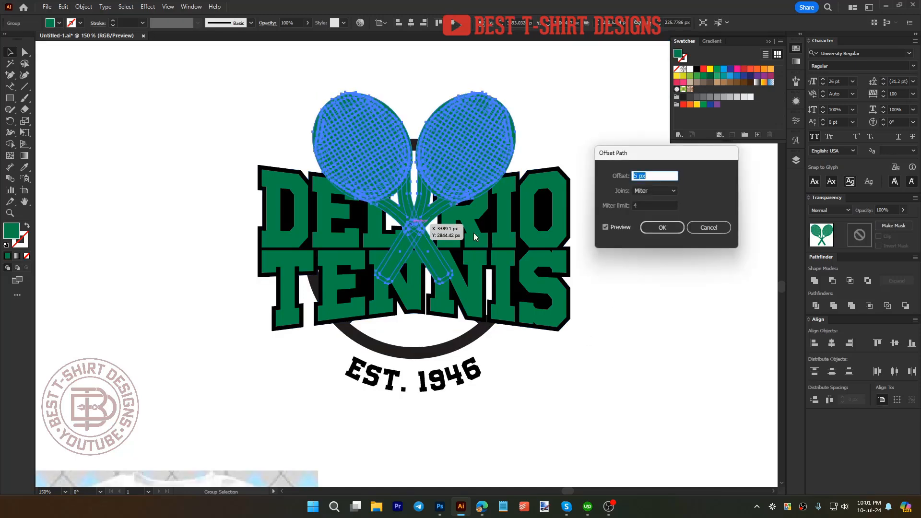
{"action": "left_click", "coordinate": [663, 228]}
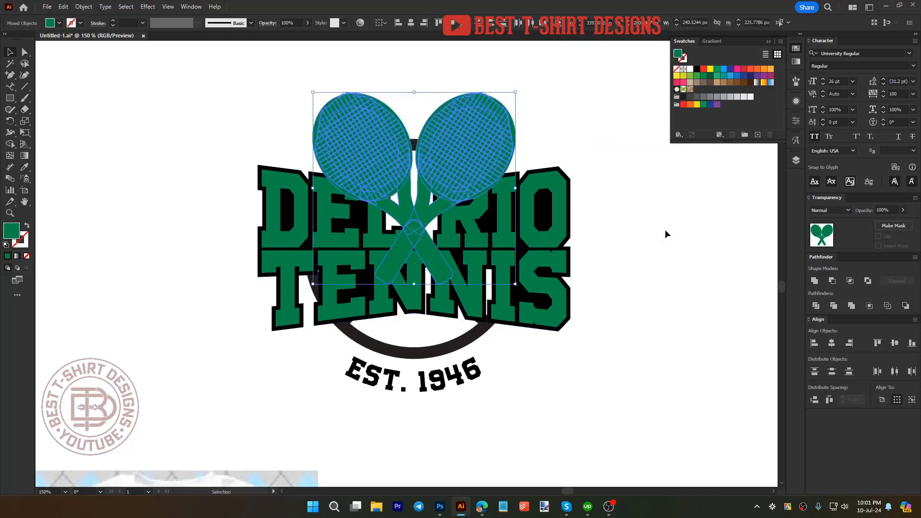
{"action": "left_click", "coordinate": [816, 283]}
Step: Fill the rackets' solid offset silhouette with black and arrange it behind the green rackets
{"action": "key", "text": "ctrl+x"}
{"action": "left_click", "coordinate": [429, 156]}
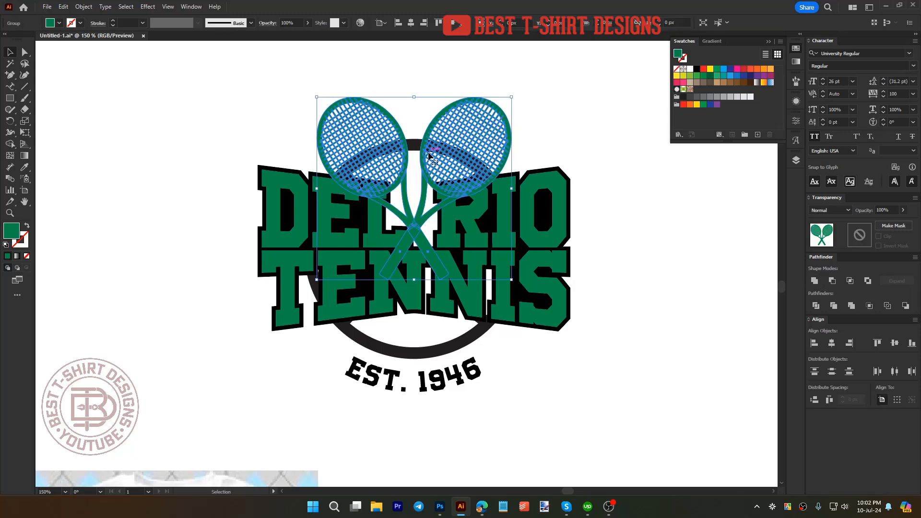
{"action": "key", "text": "ctrl+f"}
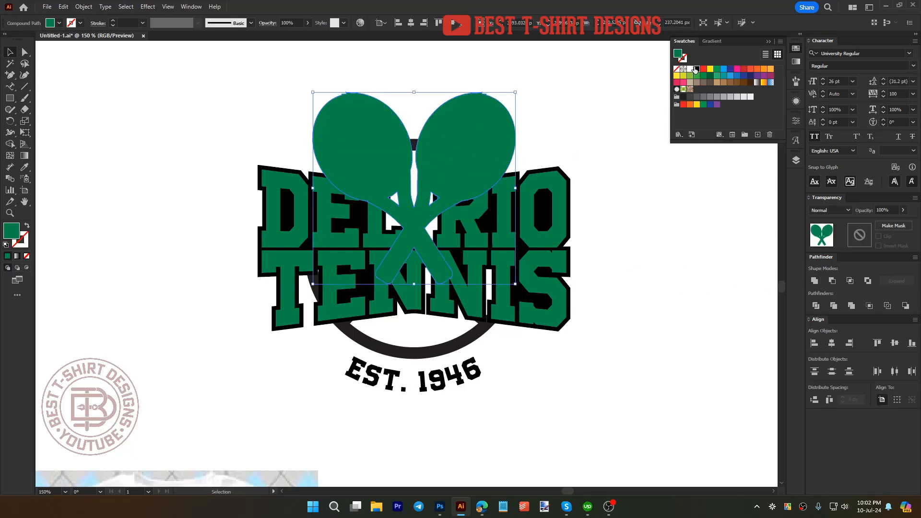
{"action": "left_click", "coordinate": [695, 70]}
{"action": "key", "text": "ctrl+["}
{"action": "left_click", "coordinate": [627, 157]}
Step: Bring the DEL RIO TENNIS lettering and its black backing to the front, over the rackets
{"action": "left_click", "coordinate": [553, 217]}
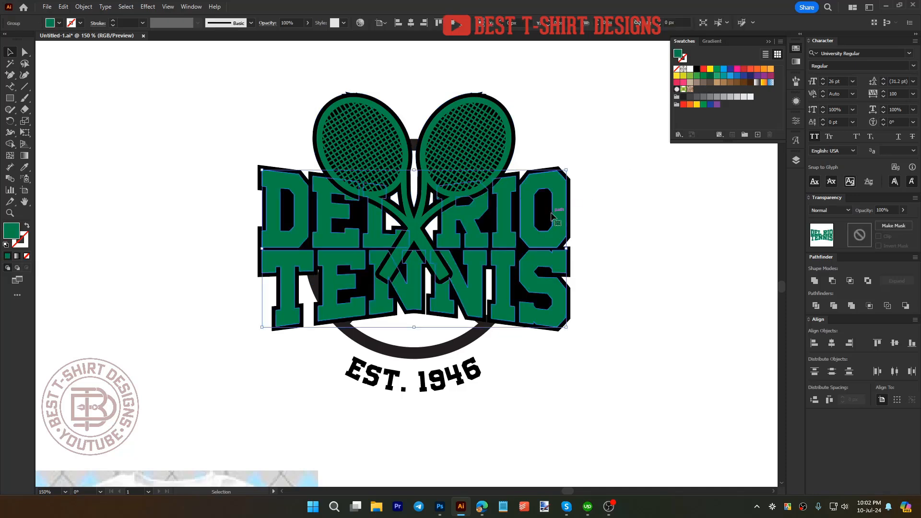
{"action": "left_click_drag", "start_coordinate": [606, 266], "coordinate": [560, 231]}
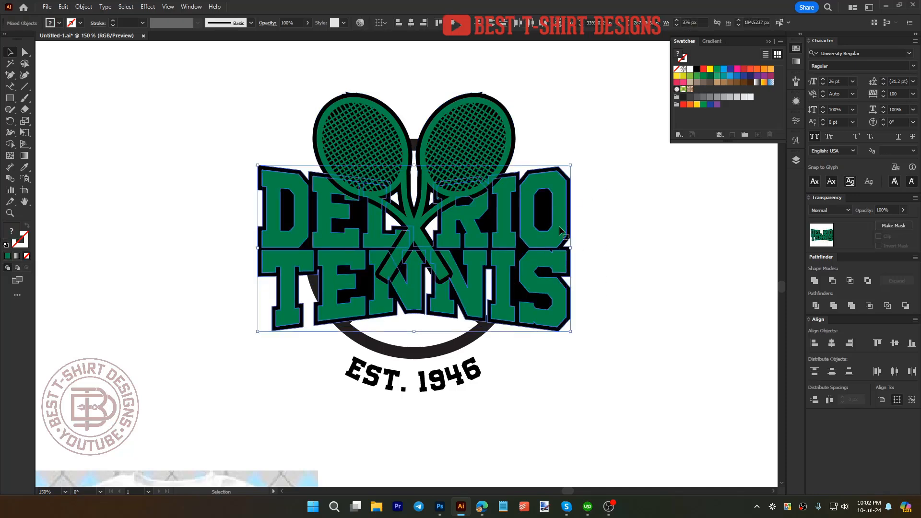
{"action": "key", "text": "ctrl+shift+]"}
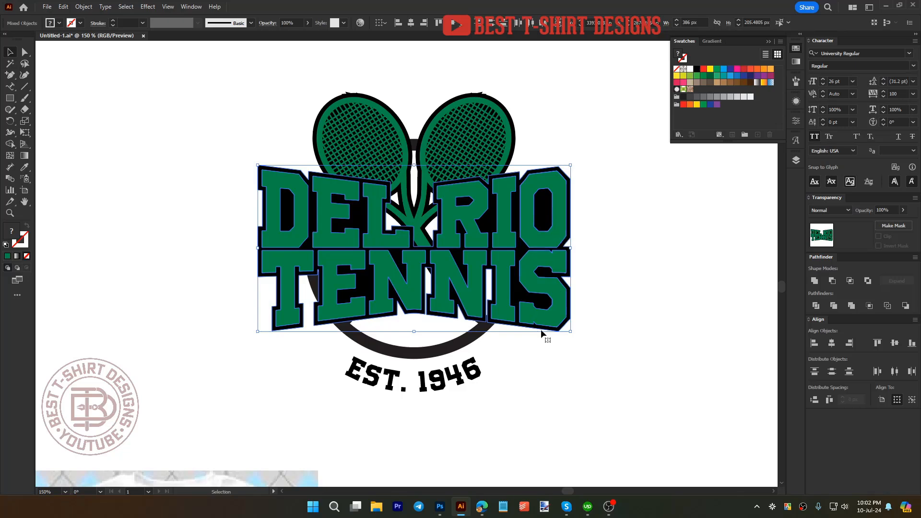
Step: Scale up the ball outline and the curved EST. 1946 text together from their centre
{"action": "left_click", "coordinate": [495, 356]}
{"action": "left_click", "coordinate": [441, 356]}
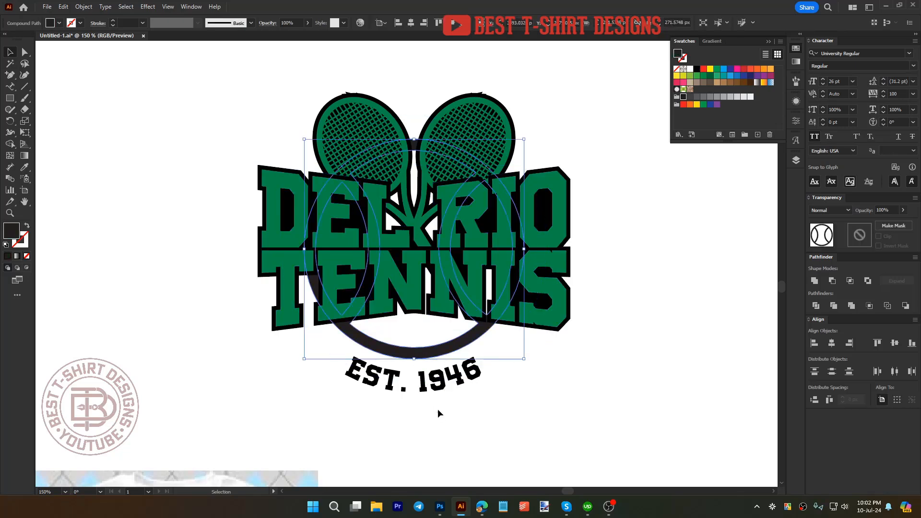
{"action": "left_click_drag", "start_coordinate": [438, 411], "coordinate": [417, 397]}
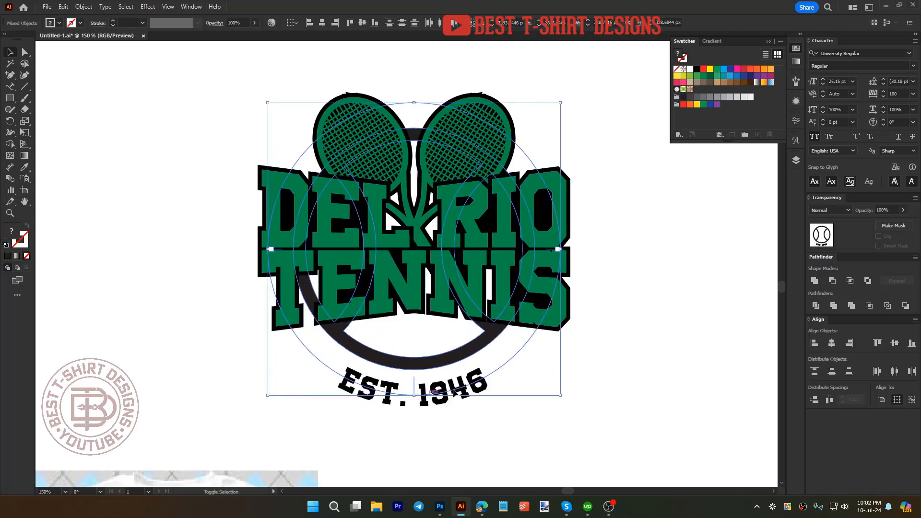
{"action": "left_click", "coordinate": [499, 354]}
Step: Try shrinking the ball outline to about 199 px toward its lower edge, and undo it
{"action": "scroll", "coordinate": [471, 351], "scroll_direction": "down", "scroll_amount": 1}
{"action": "left_click", "coordinate": [471, 351]}
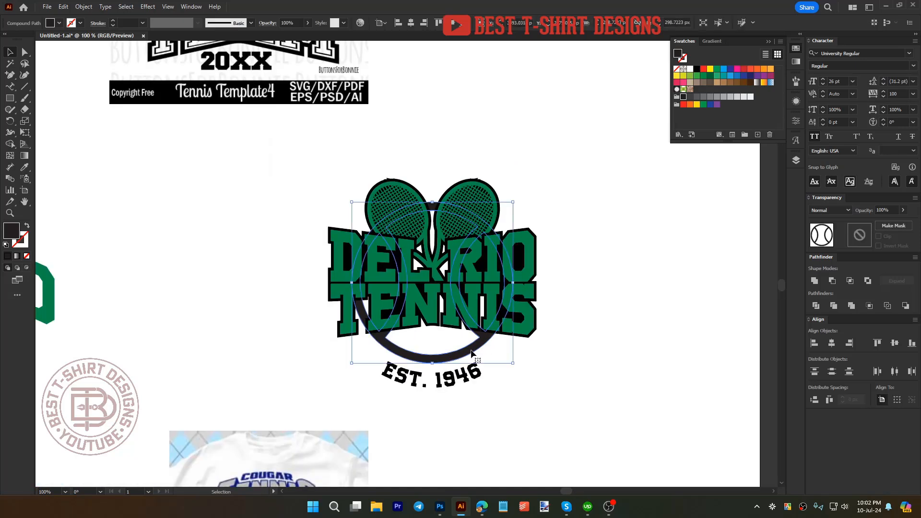
{"action": "left_click_drag", "start_coordinate": [432, 202], "coordinate": [442, 258]}
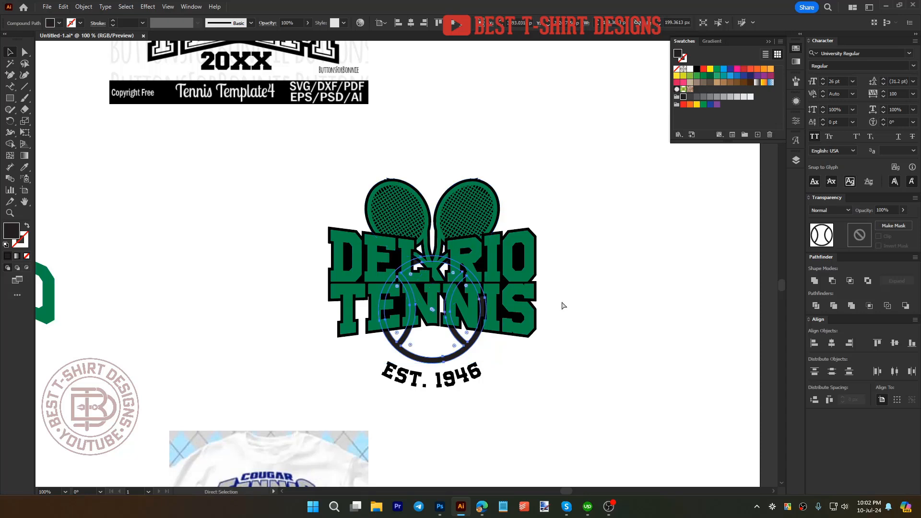
{"action": "key", "text": "ctrl+z"}
{"action": "left_click", "coordinate": [594, 287]}
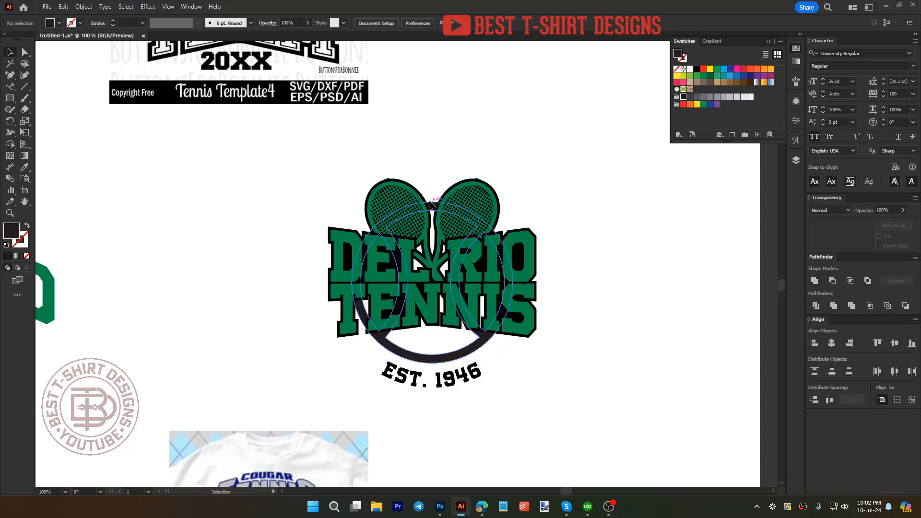
Step: Shrink the ball outline to about 167 px and position it low behind the TENNIS lettering
{"action": "left_click", "coordinate": [482, 217]}
{"action": "left_click_drag", "start_coordinate": [432, 202], "coordinate": [438, 284]}
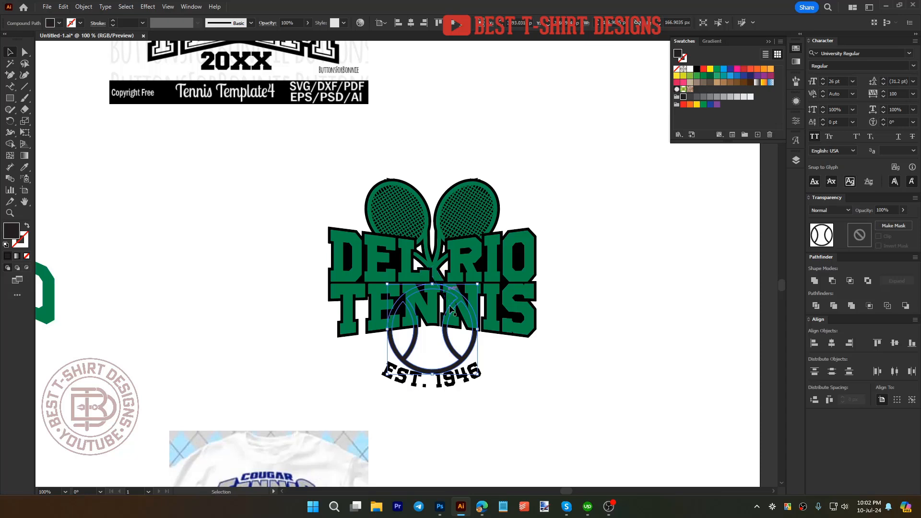
Step: Try resizing the EST. 1946 text's circular path around the smaller ball, and undo it
{"action": "left_click", "coordinate": [470, 373]}
{"action": "left_click_drag", "start_coordinate": [432, 185], "coordinate": [441, 290]}
{"action": "key", "text": "ctrl+z"}
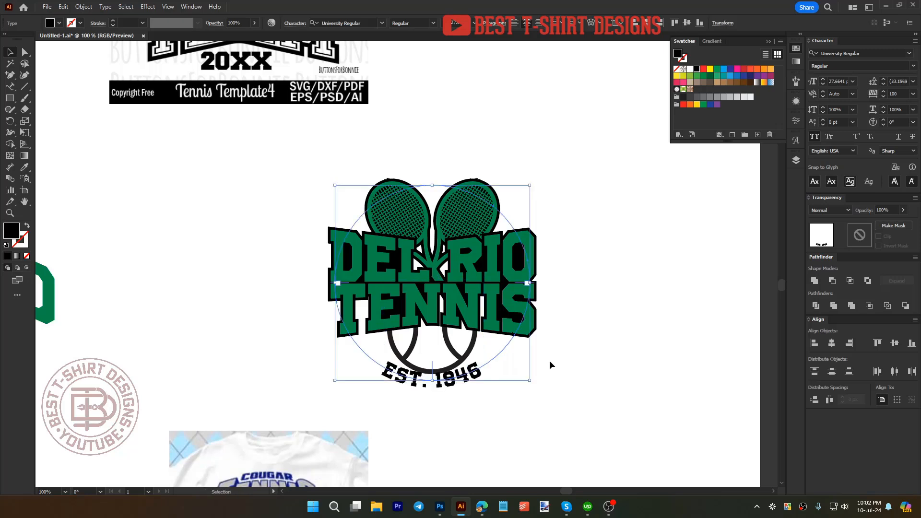
Step: Shrink the ball outline further to about 149 px, leaving a gap above EST. 1946
{"action": "left_click", "coordinate": [450, 348]}
{"action": "left_click_drag", "start_coordinate": [432, 375], "coordinate": [432, 369]}
{"action": "left_click", "coordinate": [563, 388]}
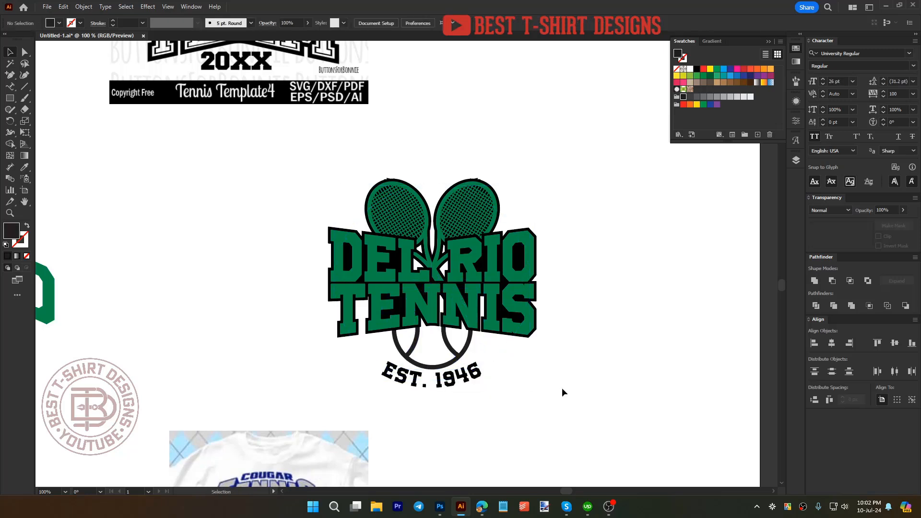
Step: Offset the ball outline by 5 px with miter joins and merge the result into a solid circle
{"action": "left_click", "coordinate": [459, 356]}
{"action": "left_click", "coordinate": [671, 224]}
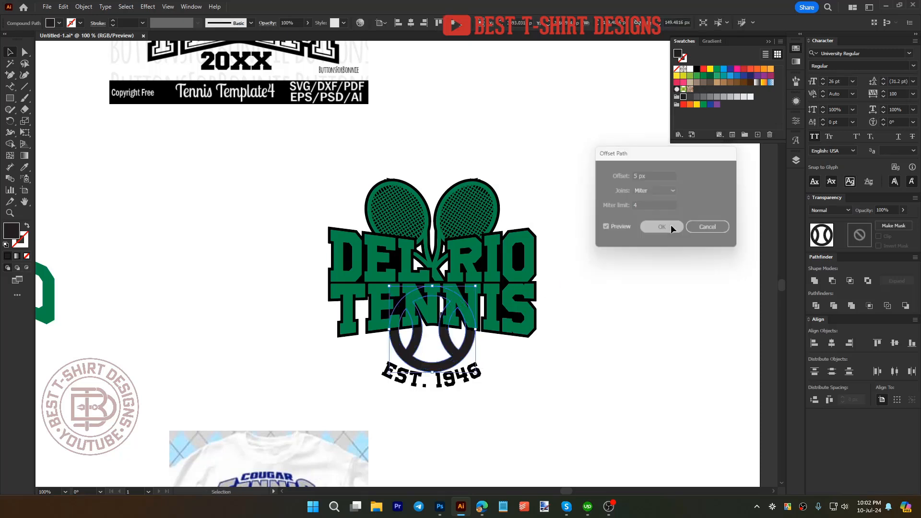
{"action": "left_click", "coordinate": [852, 306]}
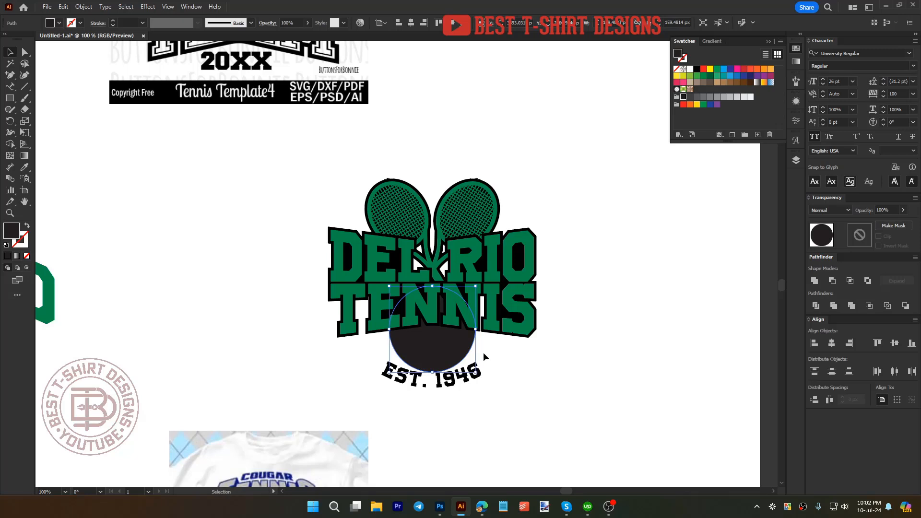
Step: Fill the solid circle with the lettering's green and place it directly behind the ball outline
{"action": "key", "text": "i"}
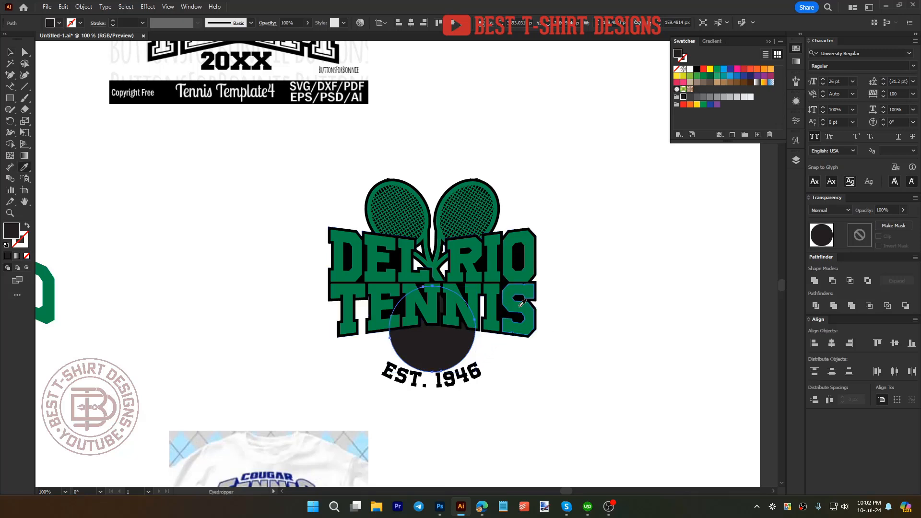
{"action": "left_click", "coordinate": [520, 323]}
{"action": "key", "text": "v"}
{"action": "key", "text": "Delete"}
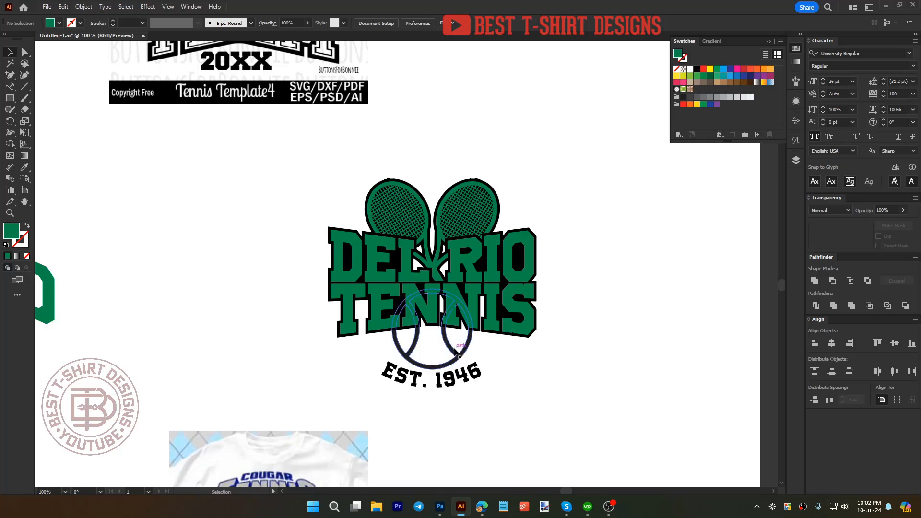
{"action": "left_click", "coordinate": [456, 350]}
{"action": "key", "text": "ctrl+b"}
{"action": "left_click", "coordinate": [557, 363]}
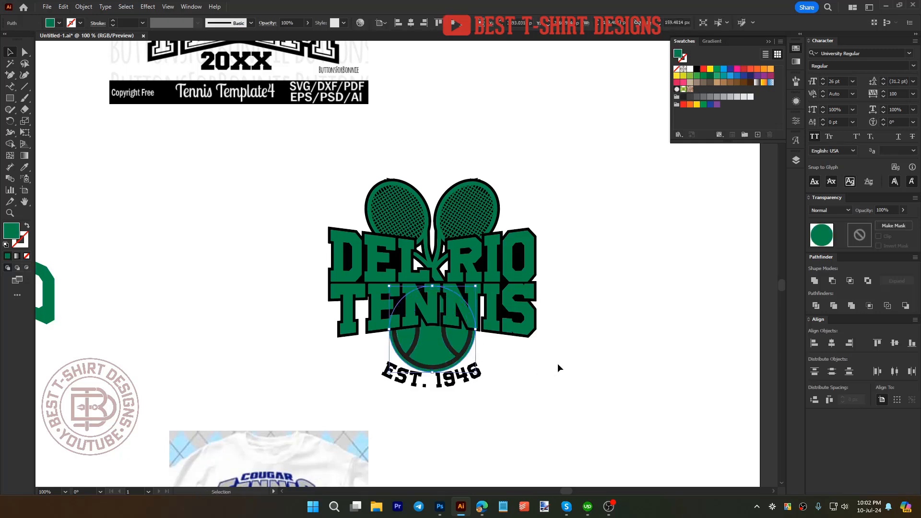
Step: Nudge the EST. 1946 text slightly down and recolour it with the ball's green
{"action": "left_click", "coordinate": [465, 378]}
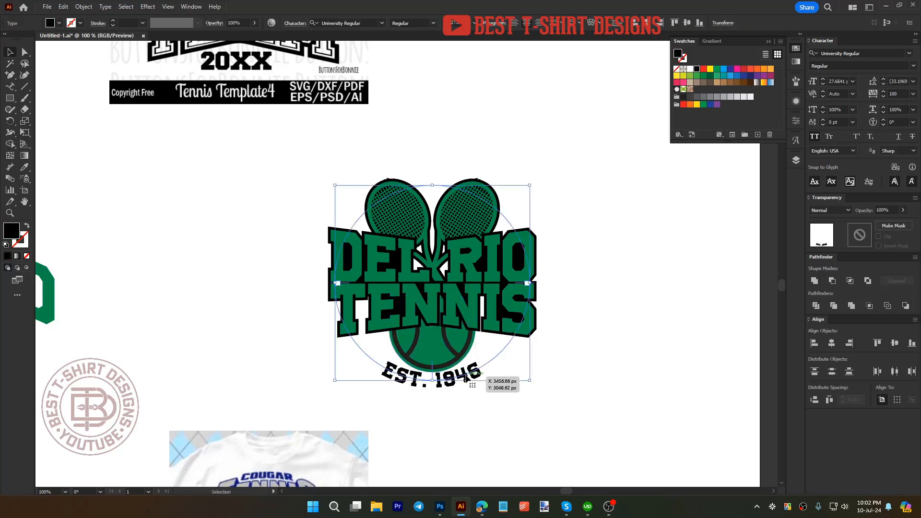
{"action": "key", "text": "Down"}
{"action": "key", "text": "Down"}
{"action": "key", "text": "i"}
{"action": "left_click", "coordinate": [437, 345]}
{"action": "key", "text": "v"}
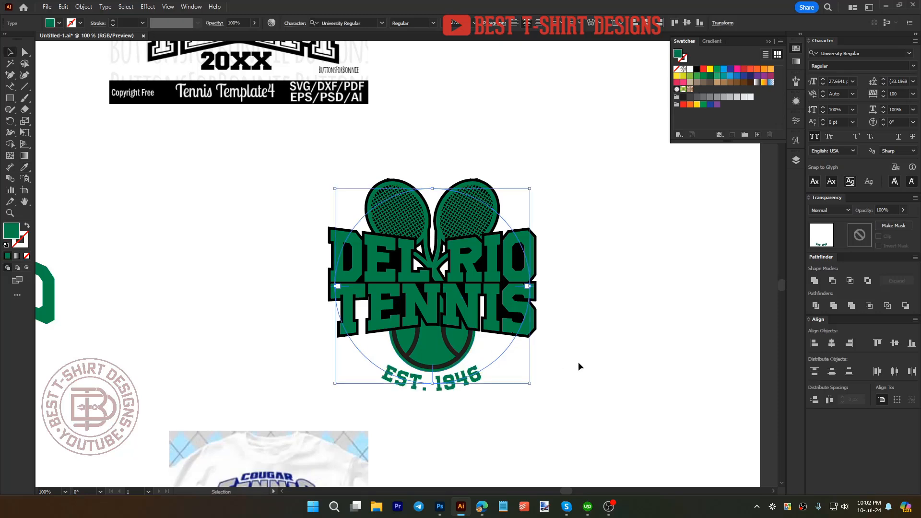
{"action": "left_click", "coordinate": [579, 363]}
Step: Draw a square background behind the DEL RIO TENNIS racket design and fill it with black sampled from the lettering outline
{"action": "scroll", "coordinate": [531, 369], "scroll_direction": "down", "scroll_amount": 1}
{"action": "left_click_drag", "start_coordinate": [527, 383], "coordinate": [375, 261]}
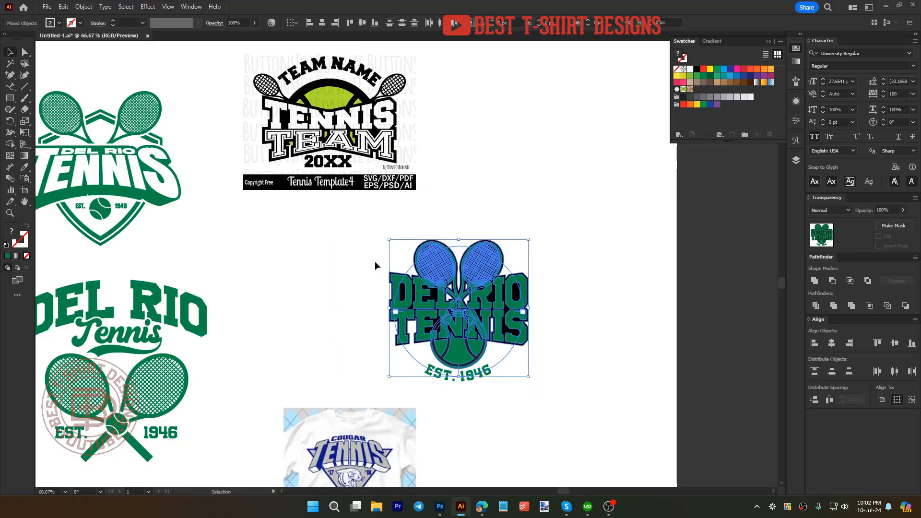
{"action": "left_click", "coordinate": [616, 328]}
{"action": "key", "text": "m"}
{"action": "left_click_drag", "start_coordinate": [372, 219], "coordinate": [550, 397]}
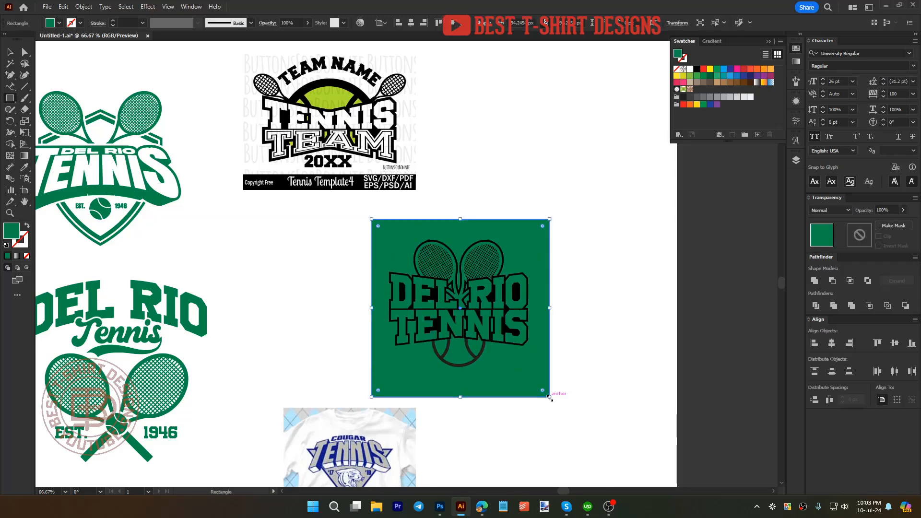
{"action": "key", "text": "i"}
{"action": "left_click", "coordinate": [526, 301]}
{"action": "key", "text": "ctrl+shift+a"}
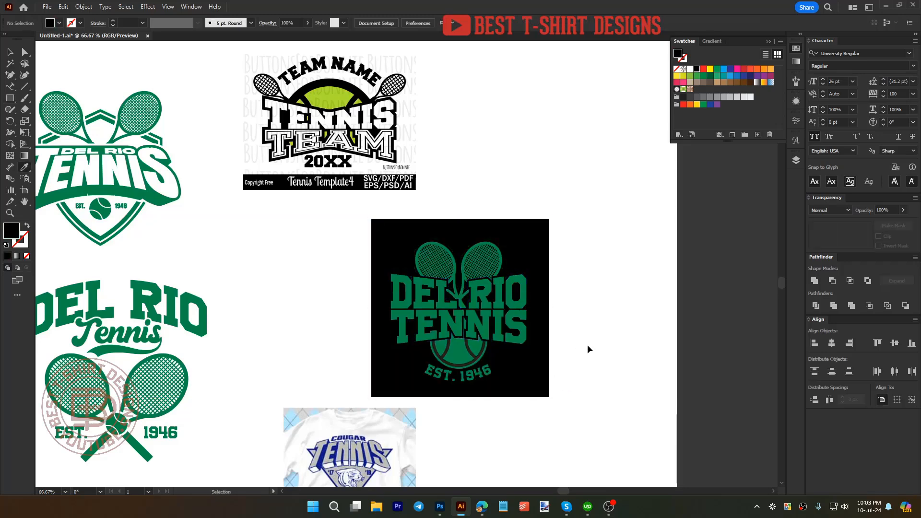
{"action": "key", "text": "v"}
Step: Align the two upper green DEL RIO Tennis designs with each other on their vertical centres
{"action": "left_click_drag", "start_coordinate": [209, 253], "coordinate": [471, 229]}
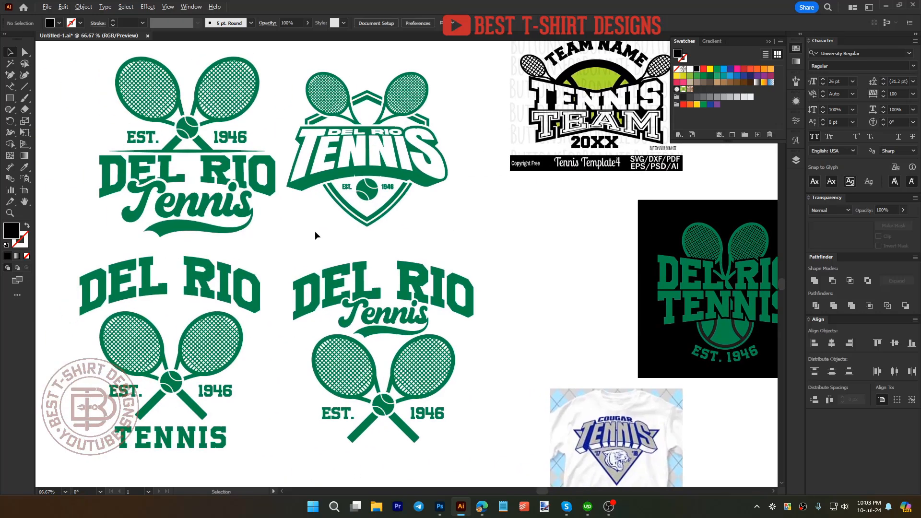
{"action": "scroll", "coordinate": [315, 231], "scroll_direction": "down", "scroll_amount": 1}
{"action": "mouse_move", "coordinate": [402, 229]}
{"action": "left_mouse_down"}
{"action": "mouse_move", "coordinate": [139, 90]}
{"action": "mouse_move", "coordinate": [418, 220]}
{"action": "left_mouse_up"}
{"action": "left_click", "coordinate": [313, 70]}
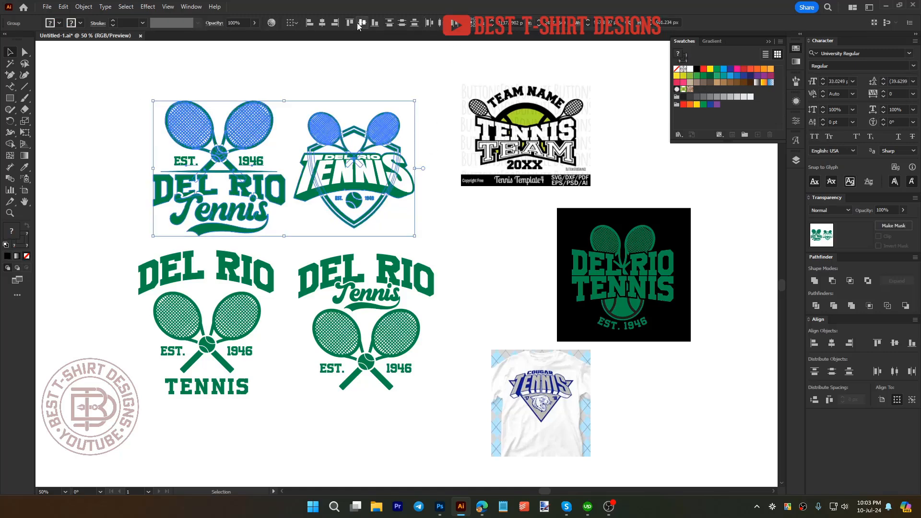
{"action": "left_click", "coordinate": [383, 63]}
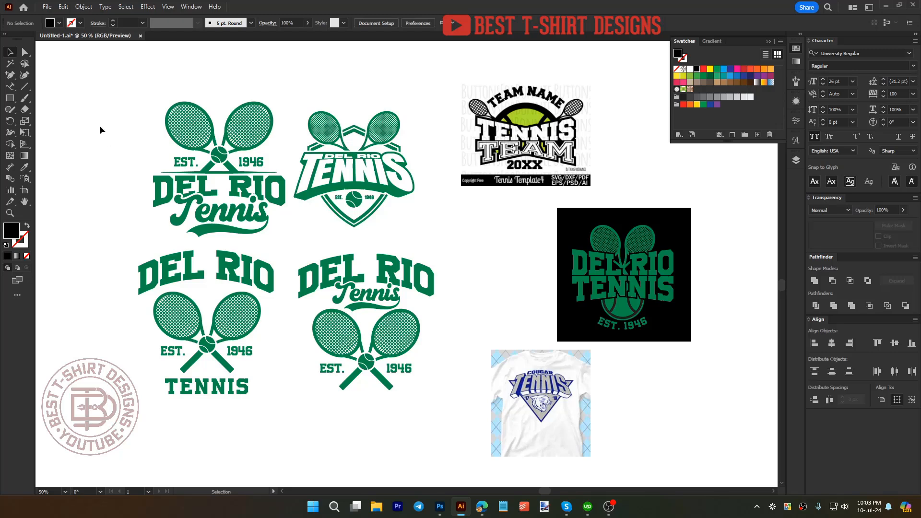
Step: Switch to the Upwork messages, reread the client's T-shirt design brief, and return to the Illustrator artwork
{"action": "left_click_drag", "start_coordinate": [98, 92], "coordinate": [442, 415]}
{"action": "left_click", "coordinate": [461, 327]}
{"action": "left_click", "coordinate": [588, 507]}
{"action": "scroll", "coordinate": [438, 280], "scroll_direction": "up", "scroll_amount": 5}
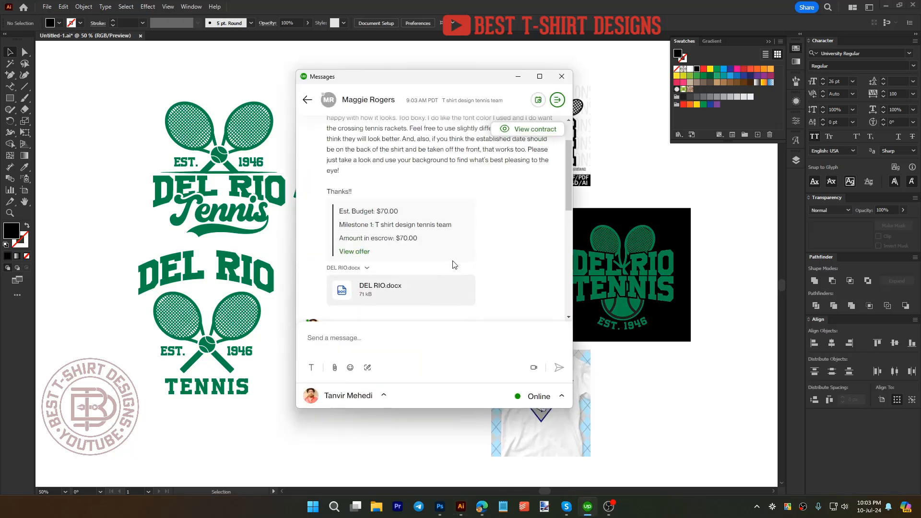
{"action": "left_click", "coordinate": [620, 181]}
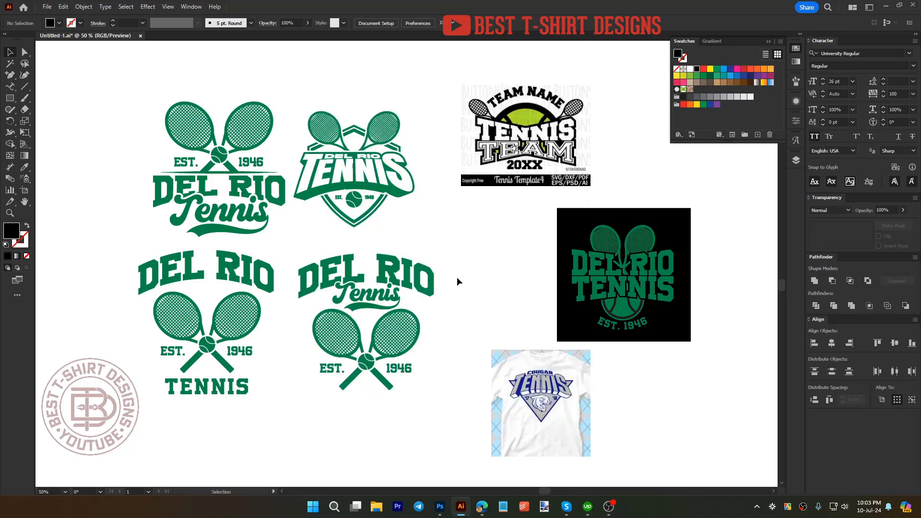